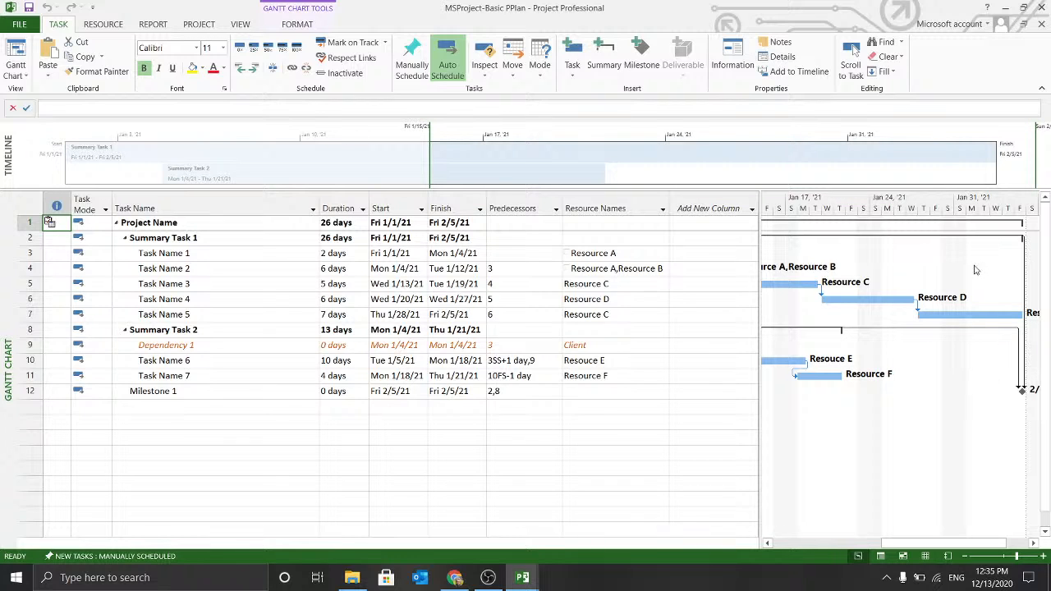
# Step: Switch to the blank Project1 plan and look over the available options for creating a new project
pyautogui.click(532, 578)
pyautogui.click(557, 525)
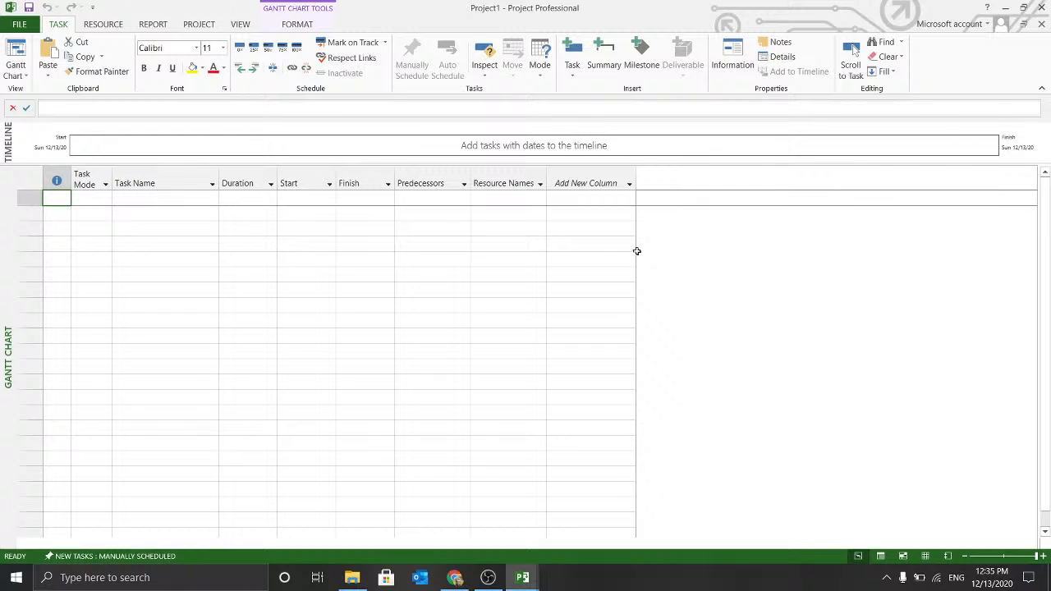
pyautogui.click(14, 26)
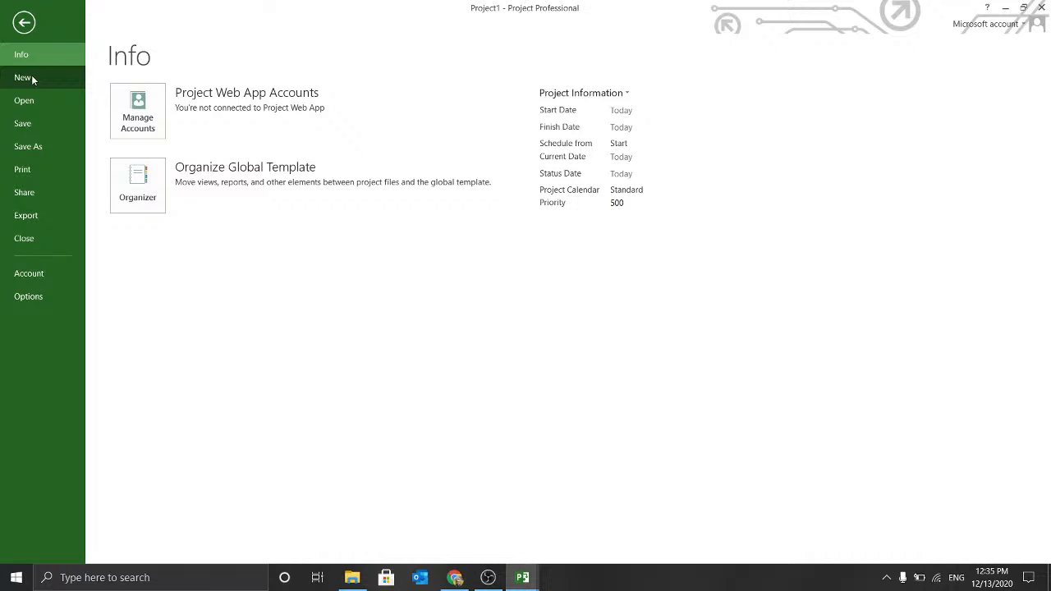
pyautogui.click(33, 79)
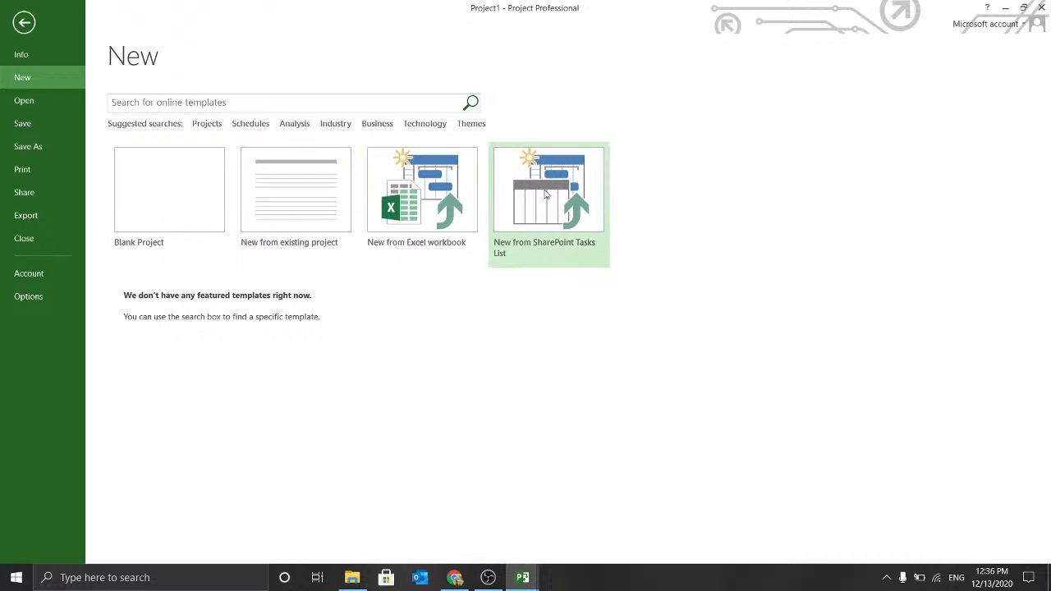
pyautogui.click(25, 19)
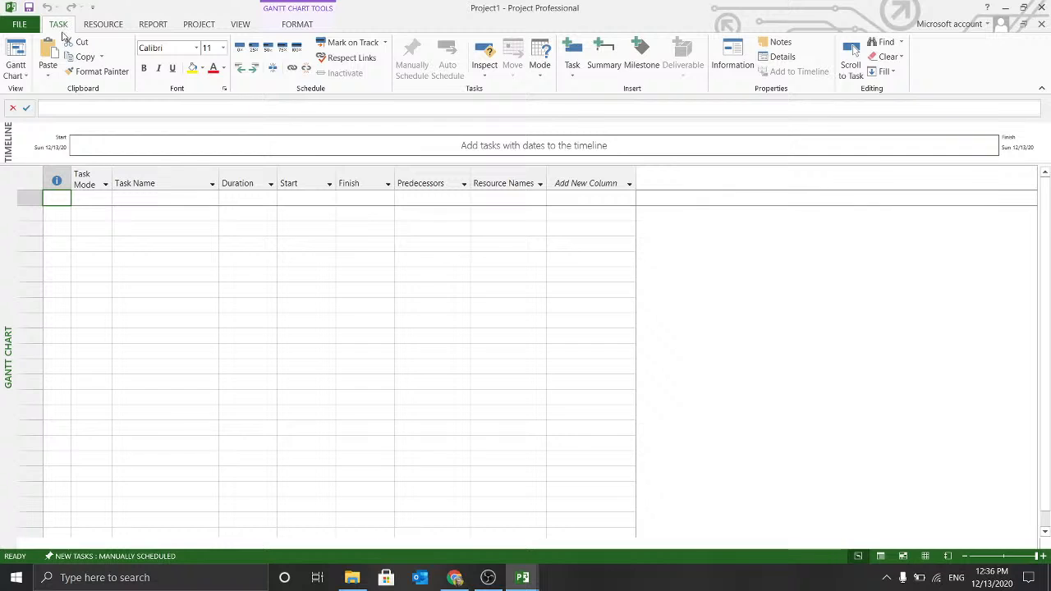
# Step: Open the project information and set the project's start date to Fri 1/1/21
pyautogui.click(198, 23)
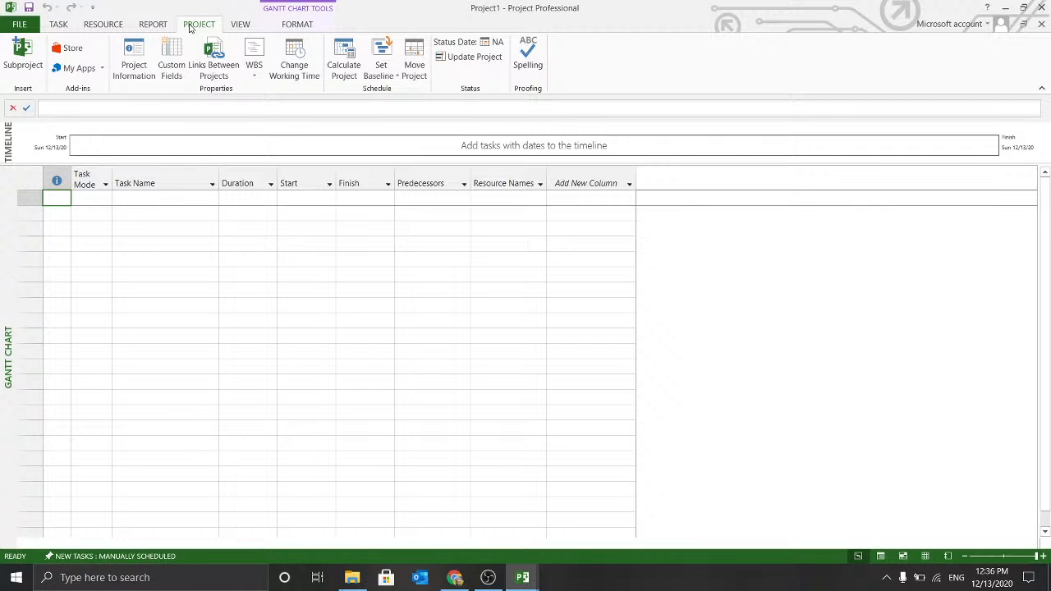
pyautogui.click(143, 65)
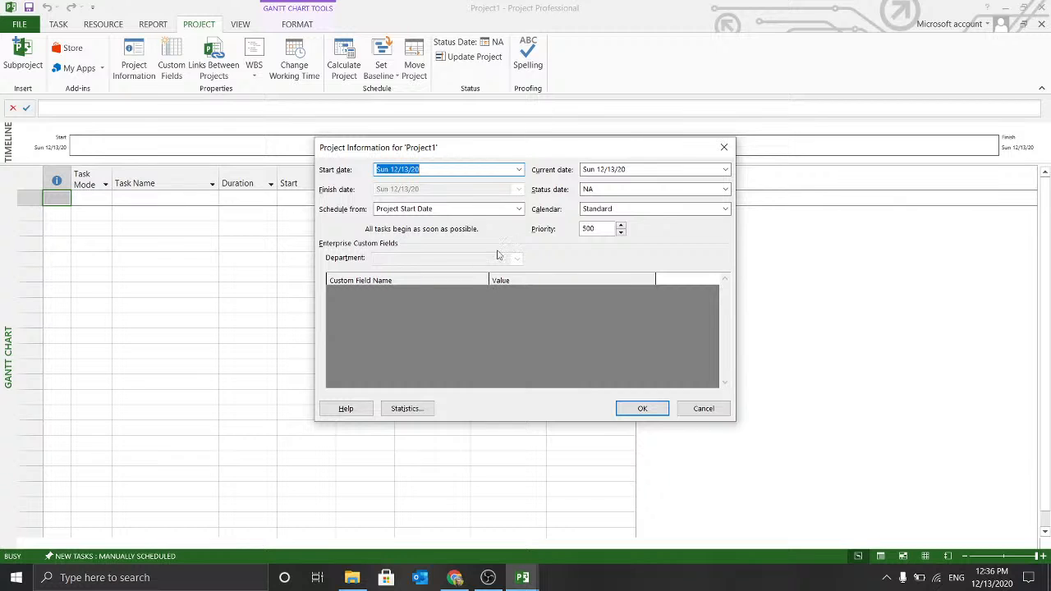
pyautogui.moveTo(500, 156); pyautogui.dragTo(511, 54)
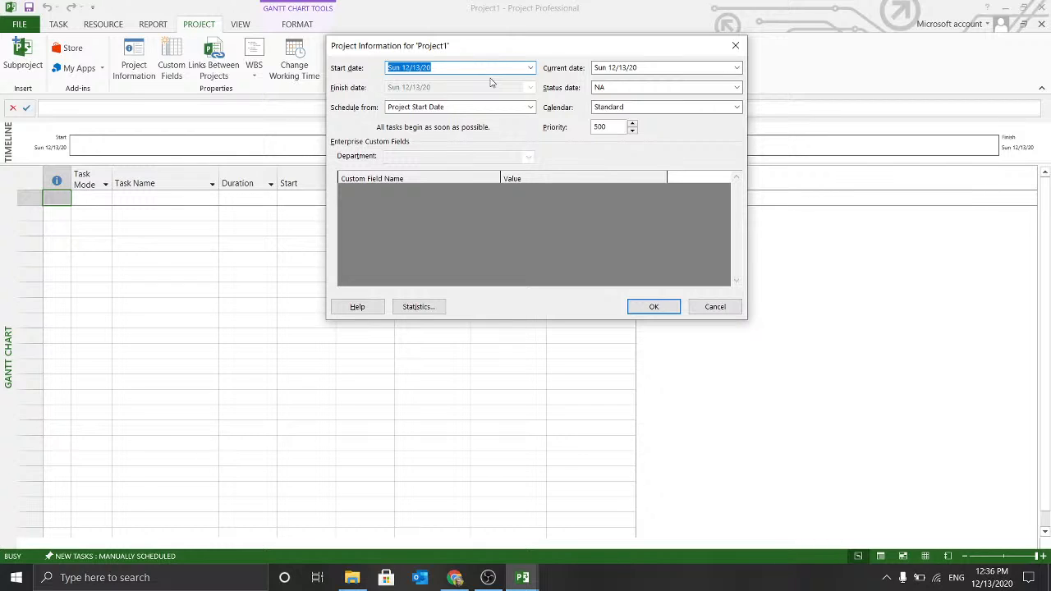
pyautogui.click(531, 68)
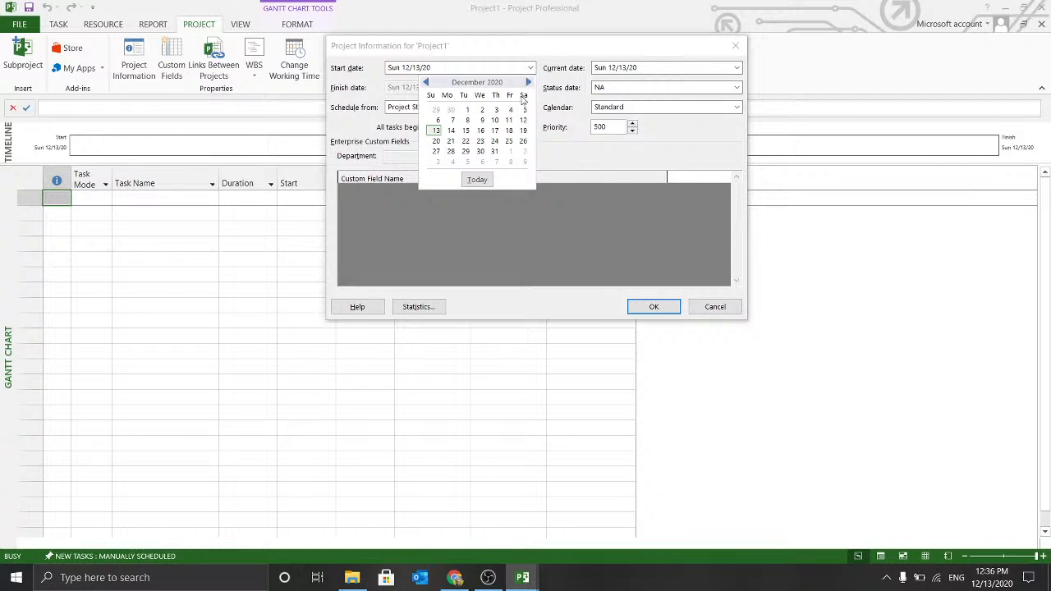
pyautogui.click(528, 83)
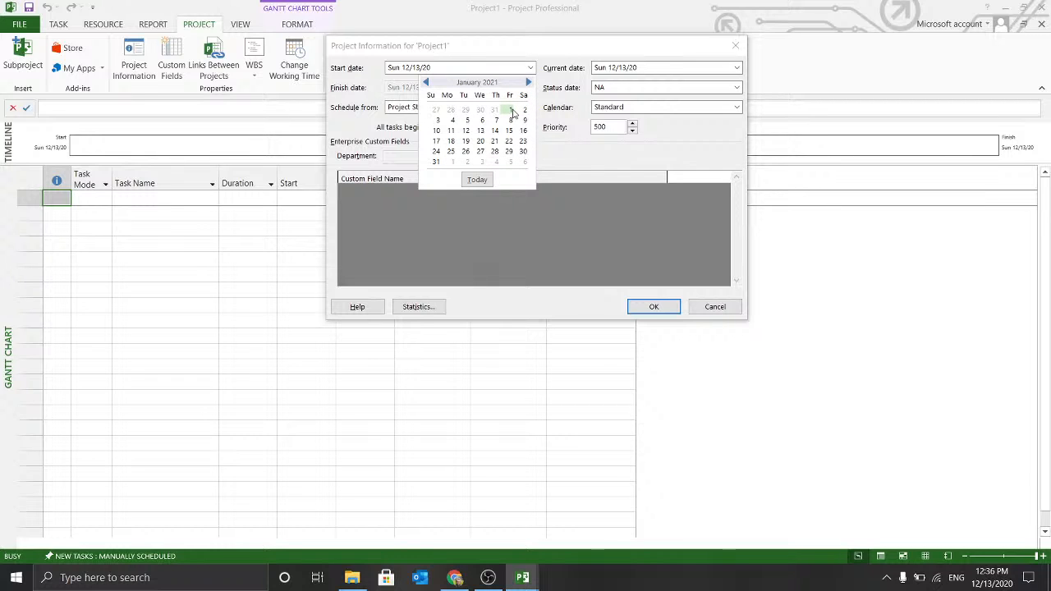
pyautogui.click(511, 110)
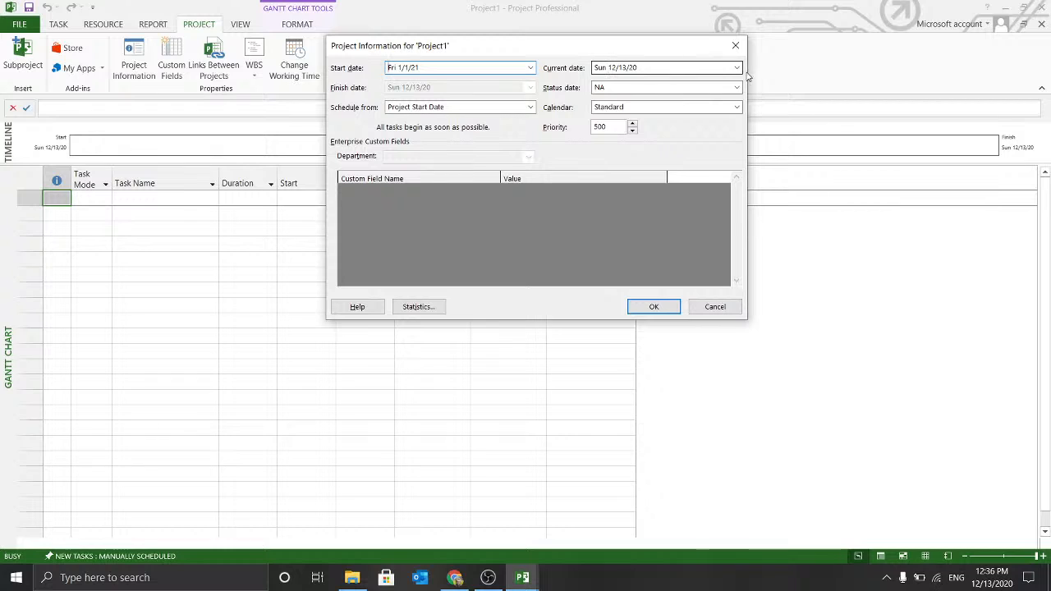
# Step: Review the current date and status date settings in the project information
pyautogui.click(686, 70)
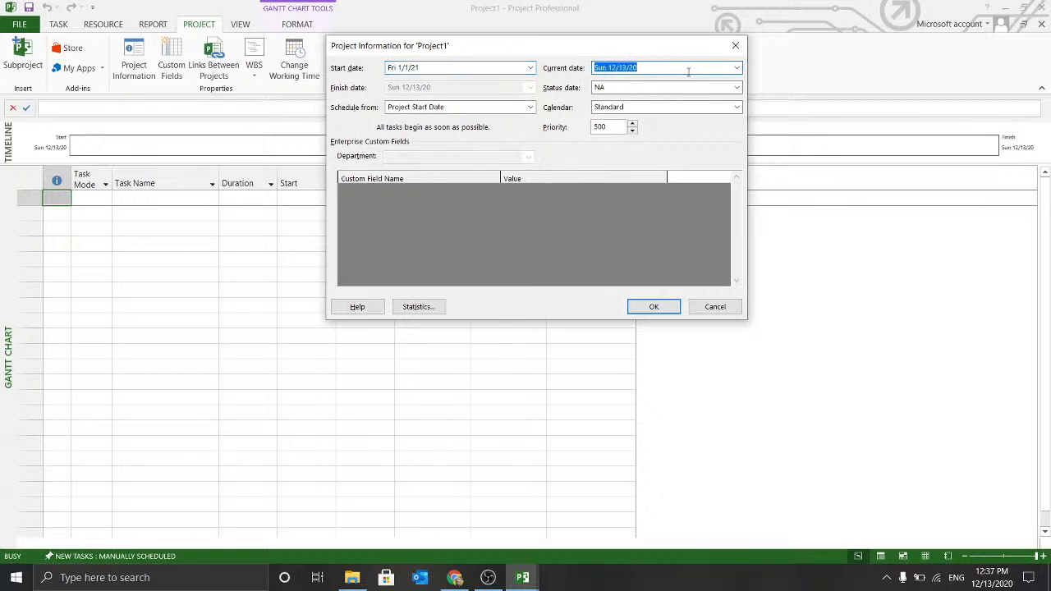
pyautogui.click(688, 70)
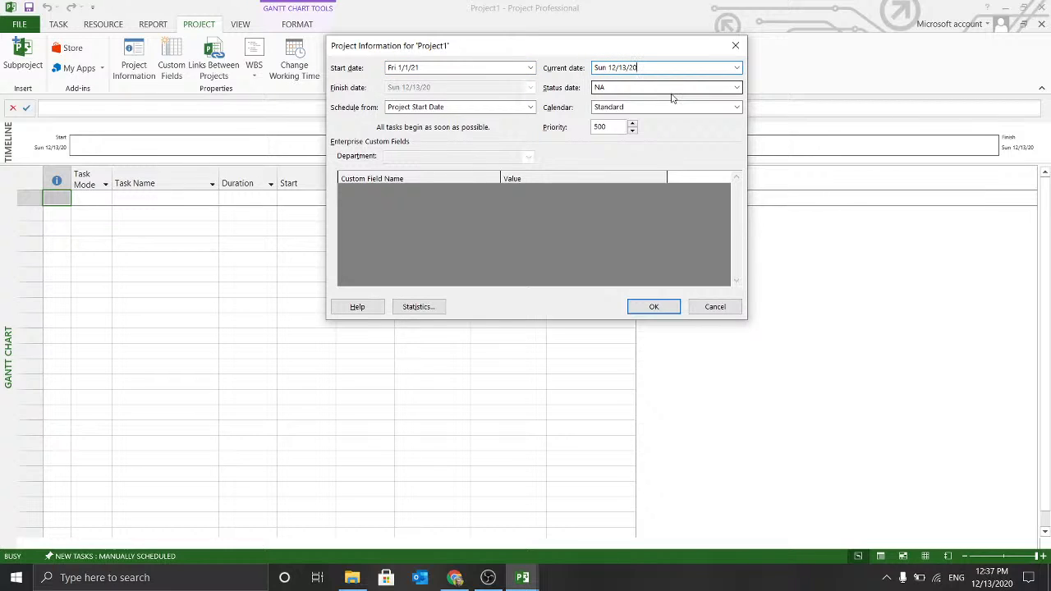
pyautogui.click(737, 87)
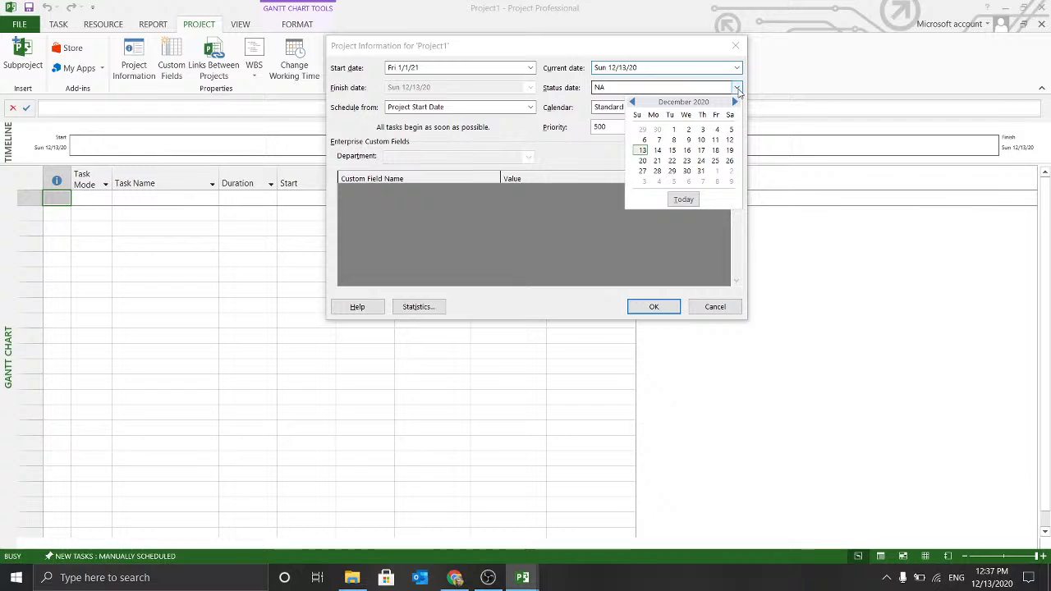
pyautogui.click(686, 87)
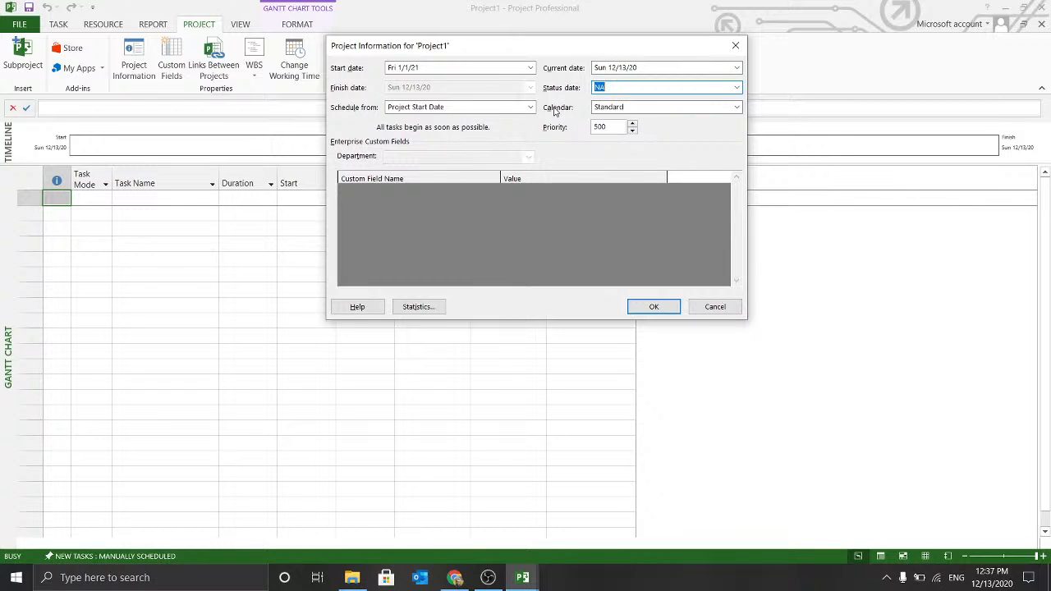
# Step: Schedule the project from Project Start Date with the Standard calendar, check the priority, and apply the project information
pyautogui.click(515, 107)
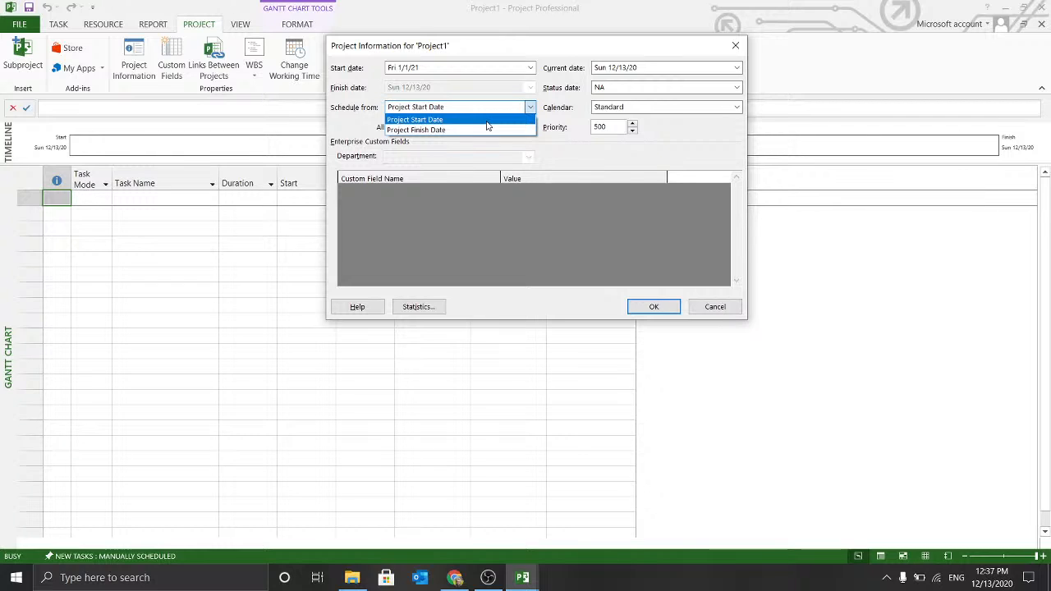
pyautogui.click(486, 120)
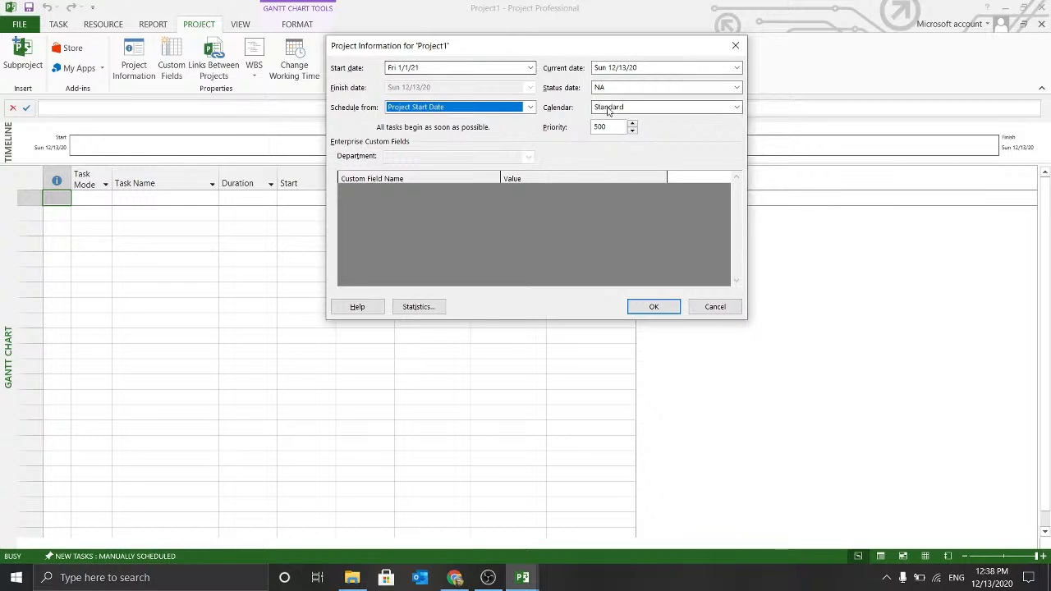
pyautogui.click(636, 109)
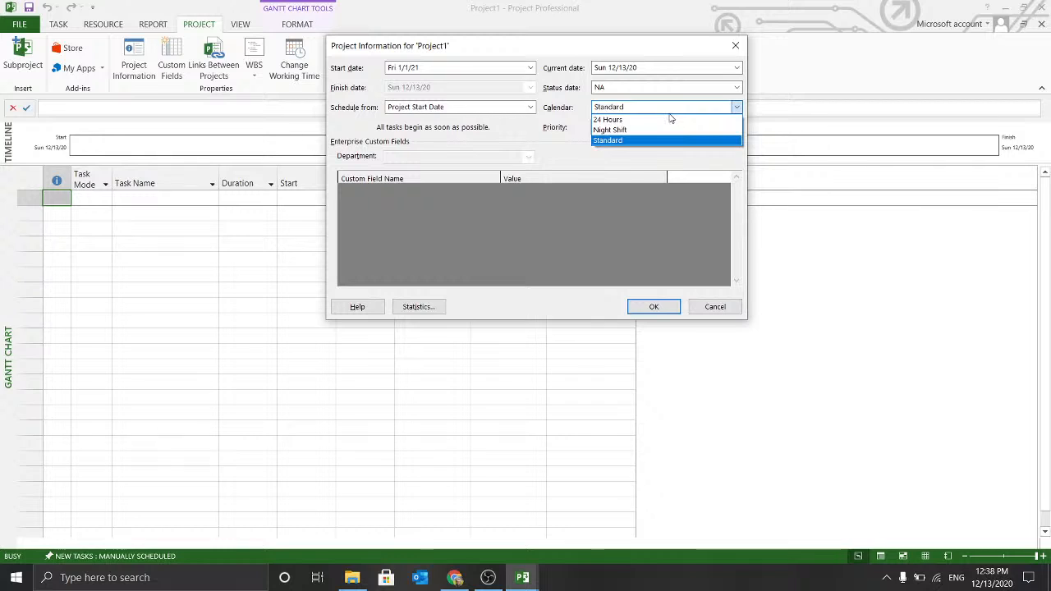
pyautogui.click(623, 142)
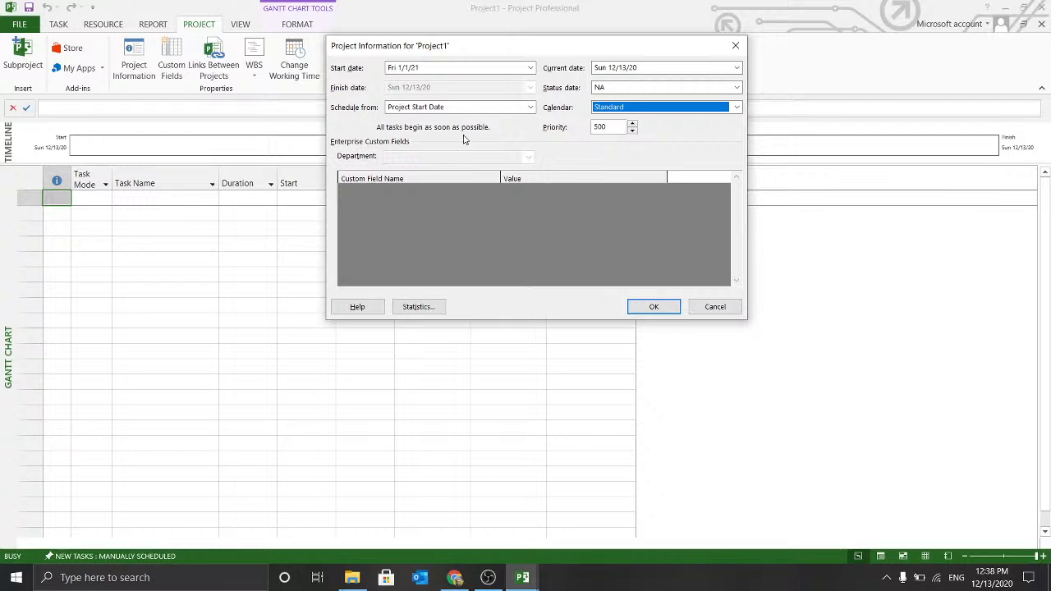
pyautogui.click(619, 128)
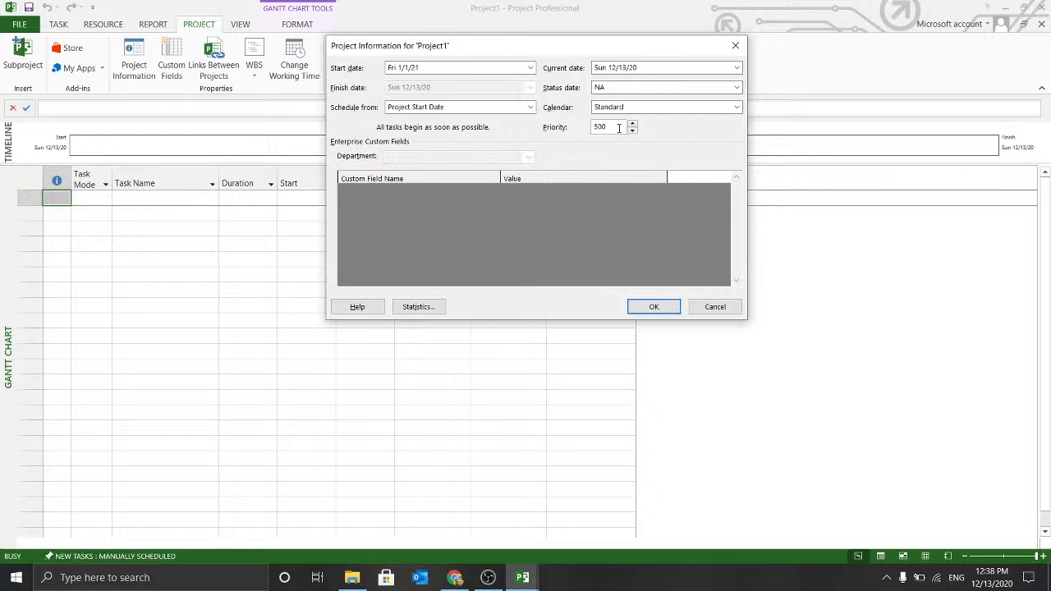
pyautogui.moveTo(619, 128); pyautogui.dragTo(589, 129)
pyautogui.click(608, 127)
pyautogui.click(661, 309)
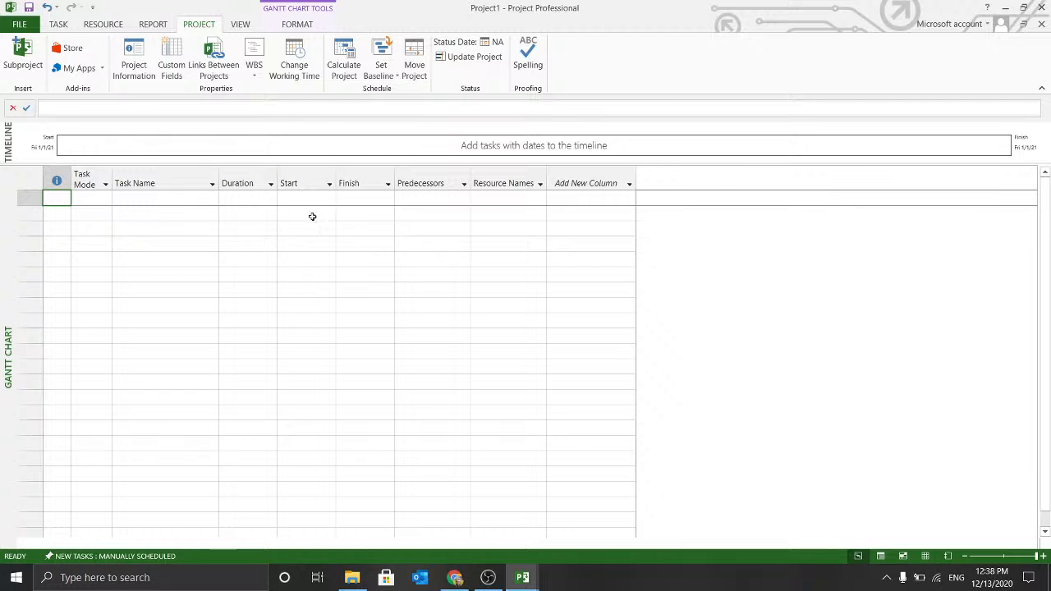
# Step: Start saving the project under a new name in the SMJ folder within Documents
pyautogui.click(20, 25)
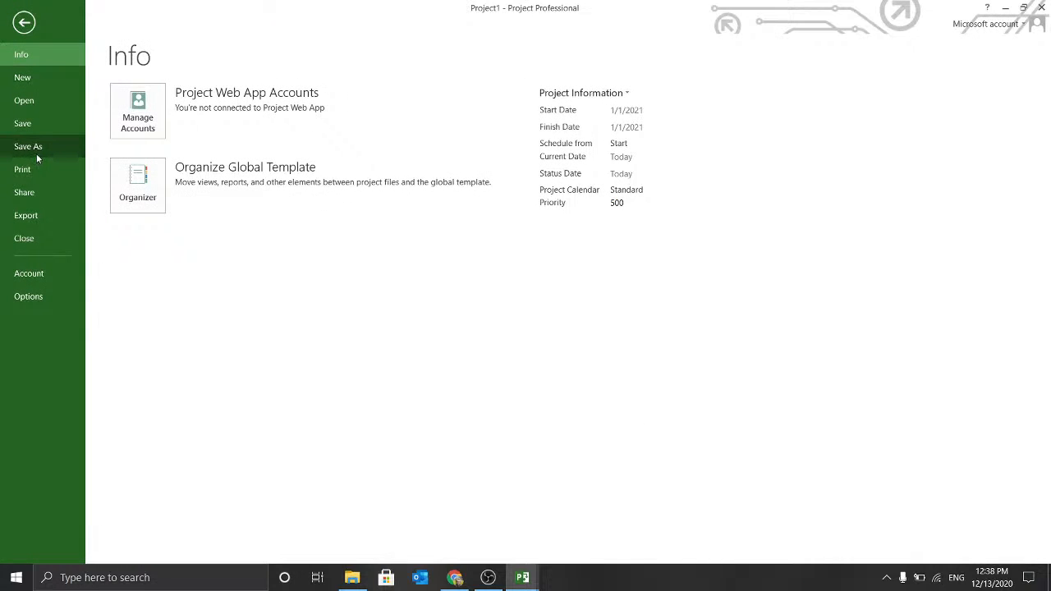
pyautogui.click(37, 155)
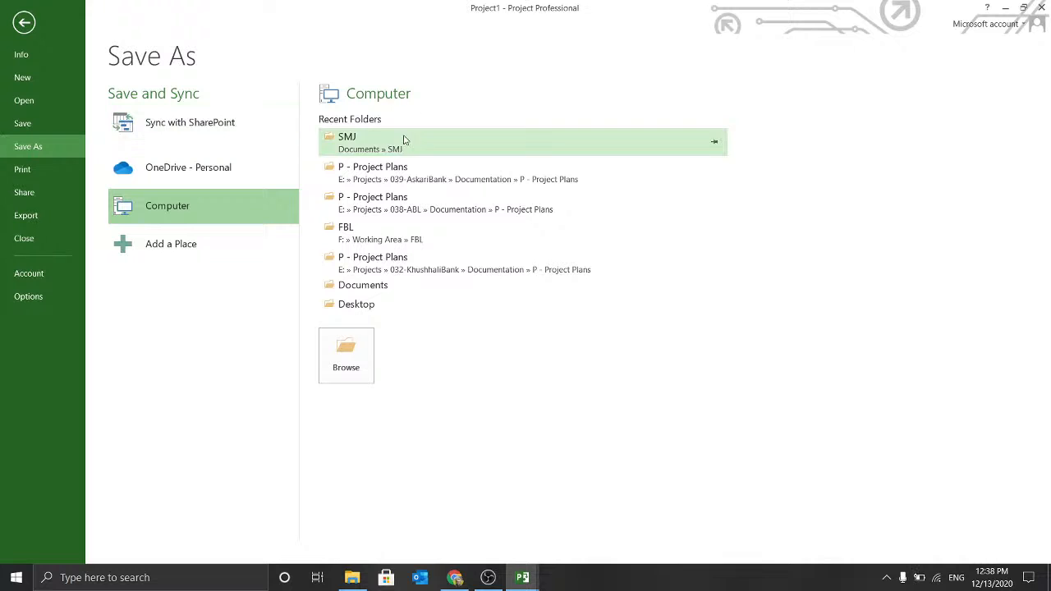
pyautogui.click(403, 139)
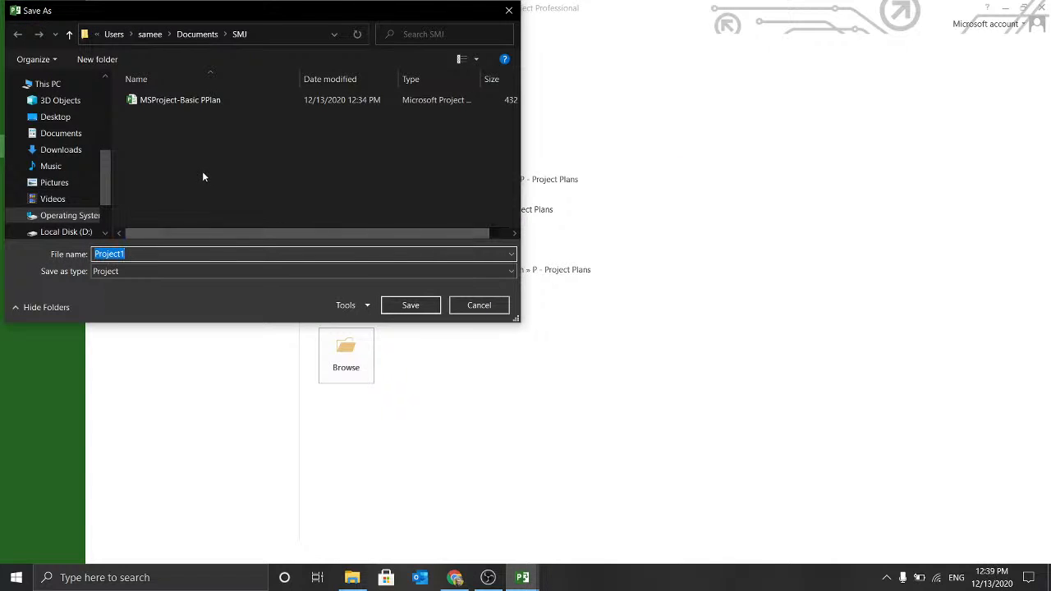
pyautogui.moveTo(251, 9); pyautogui.dragTo(363, 24)
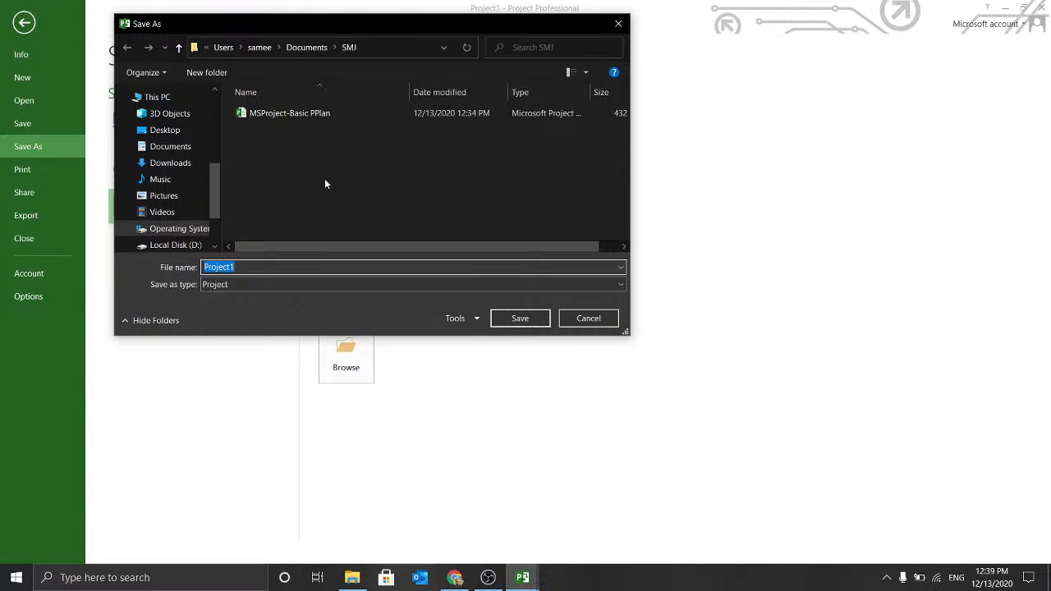
pyautogui.click(321, 114)
pyautogui.click(331, 265)
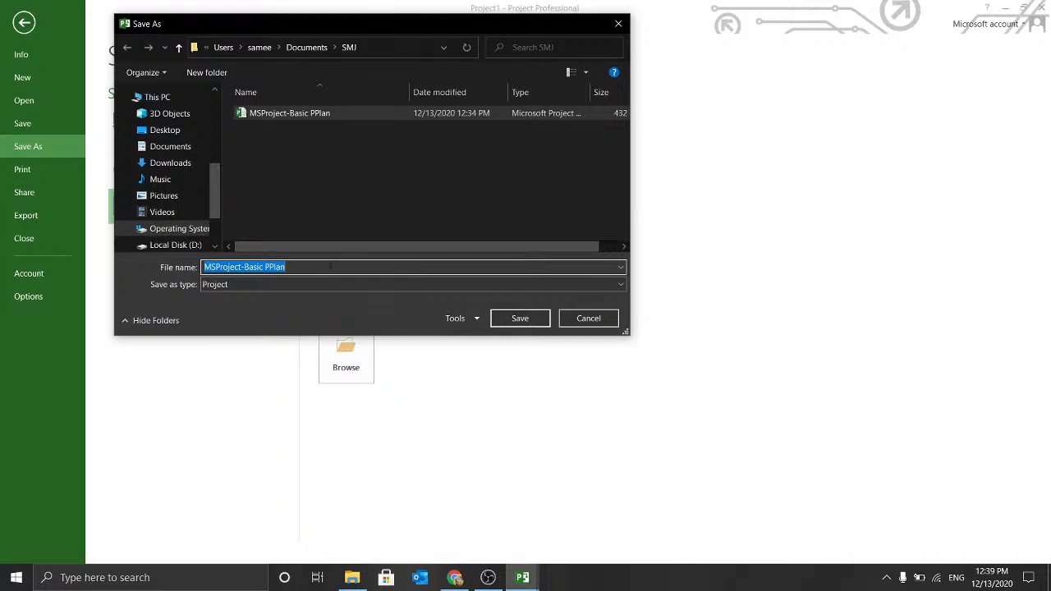
pyautogui.write('0')
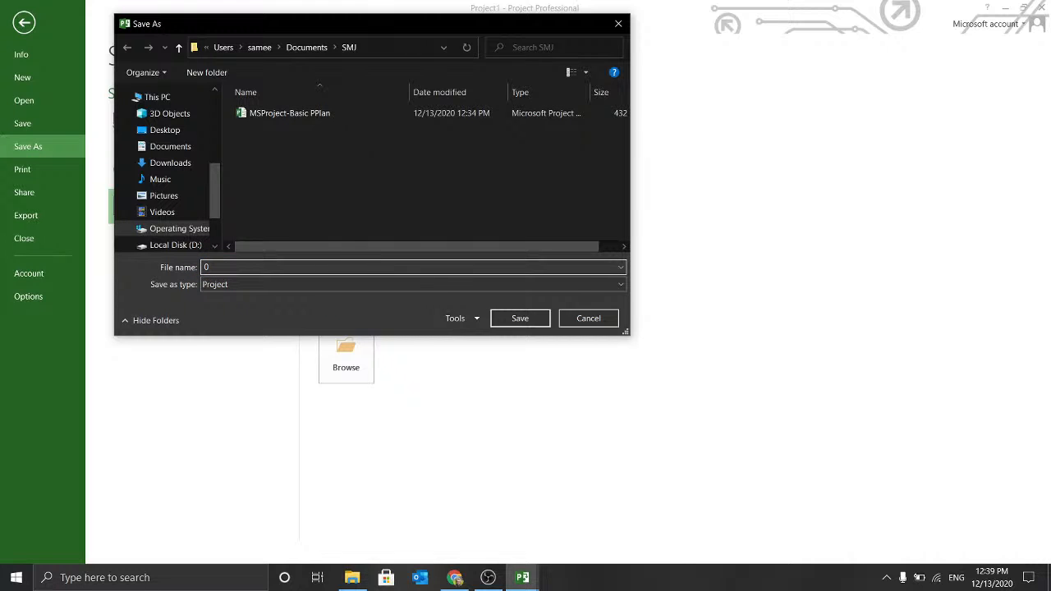
# Step: Save the project as MSProject-Basic PPlan-Eng, building on the existing MSProject-Basic PPlan file name
pyautogui.click(285, 115)
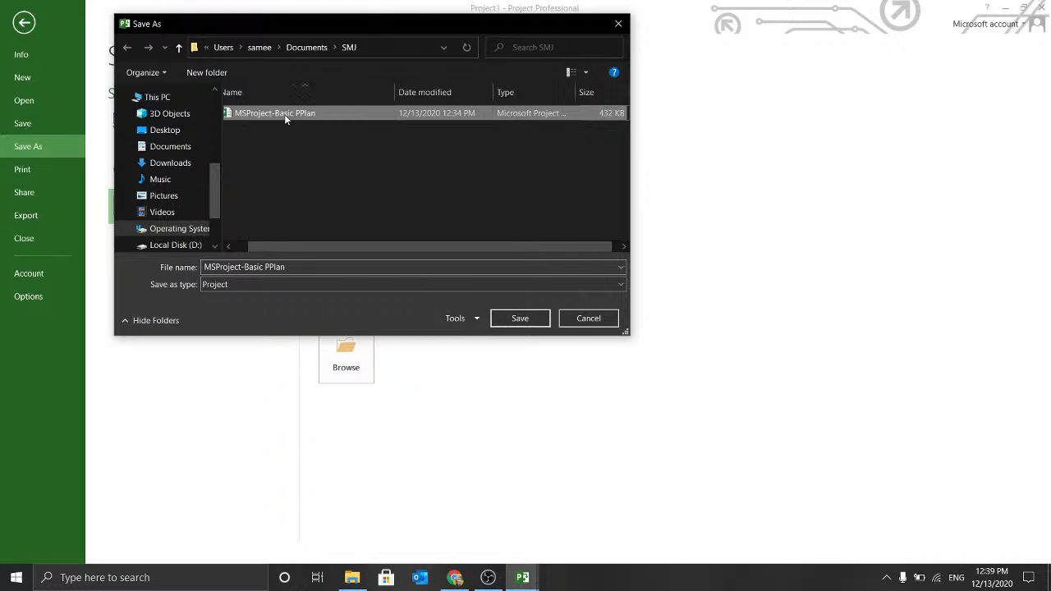
pyautogui.click(326, 266)
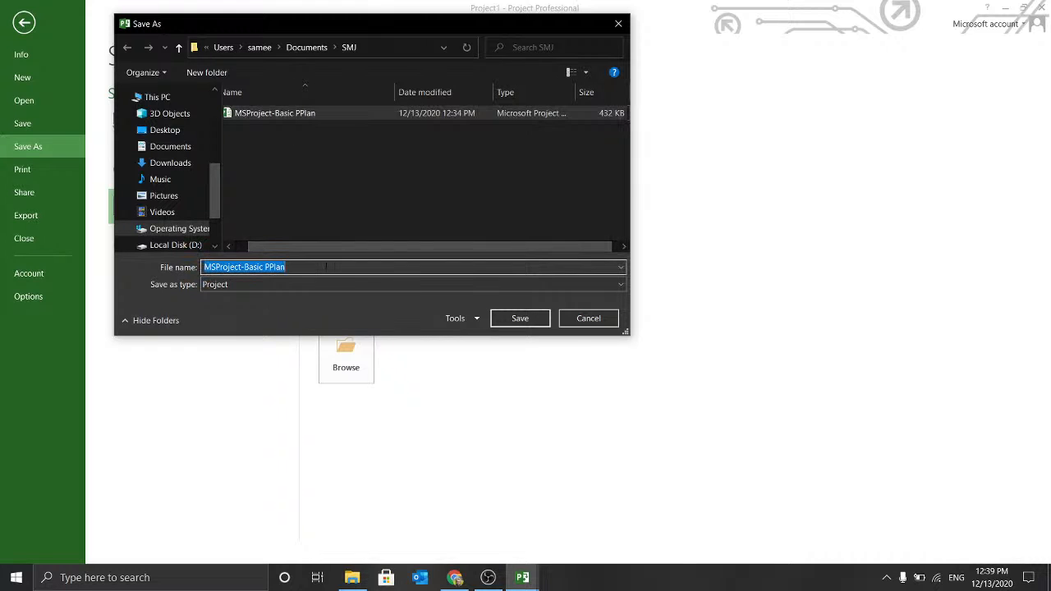
pyautogui.click(326, 266)
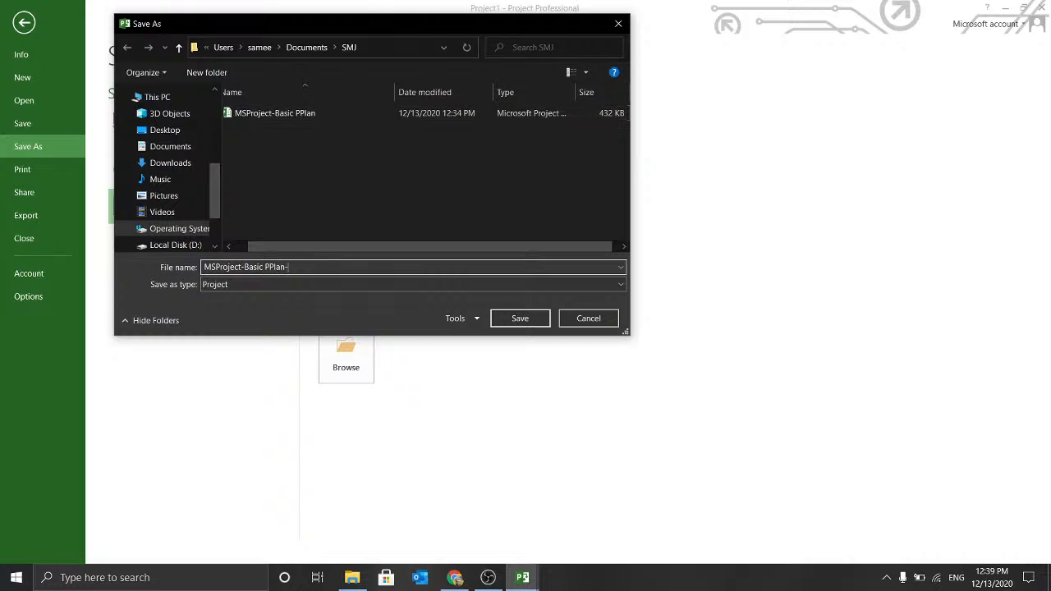
pyautogui.write('-Eng')
pyautogui.click(530, 318)
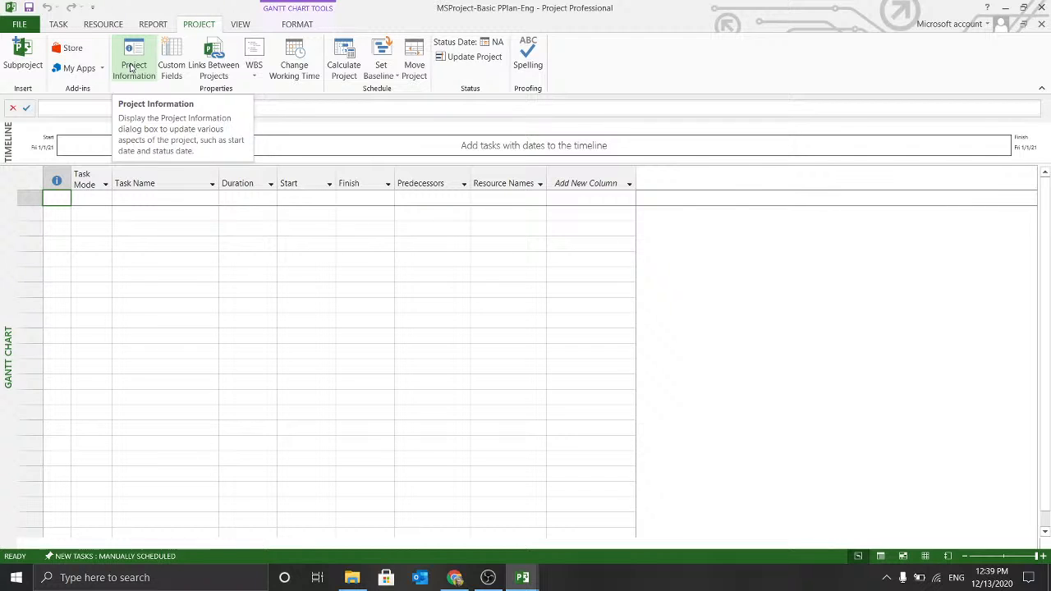
# Step: Open the Standard calendar's working time settings and check the working hours of December 1, December 8 and January 6
pyautogui.click(295, 70)
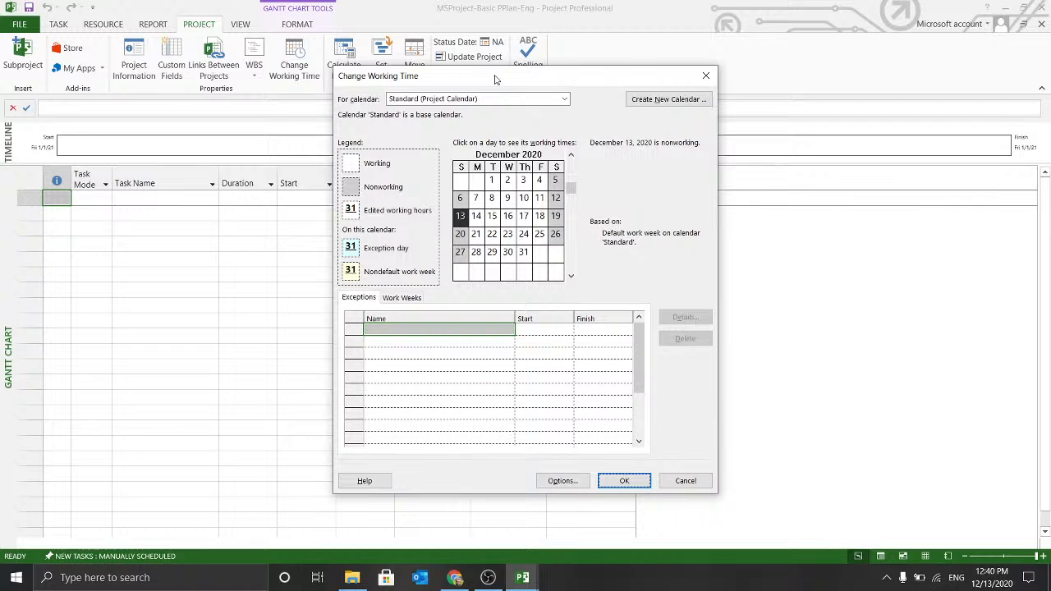
pyautogui.click(490, 338)
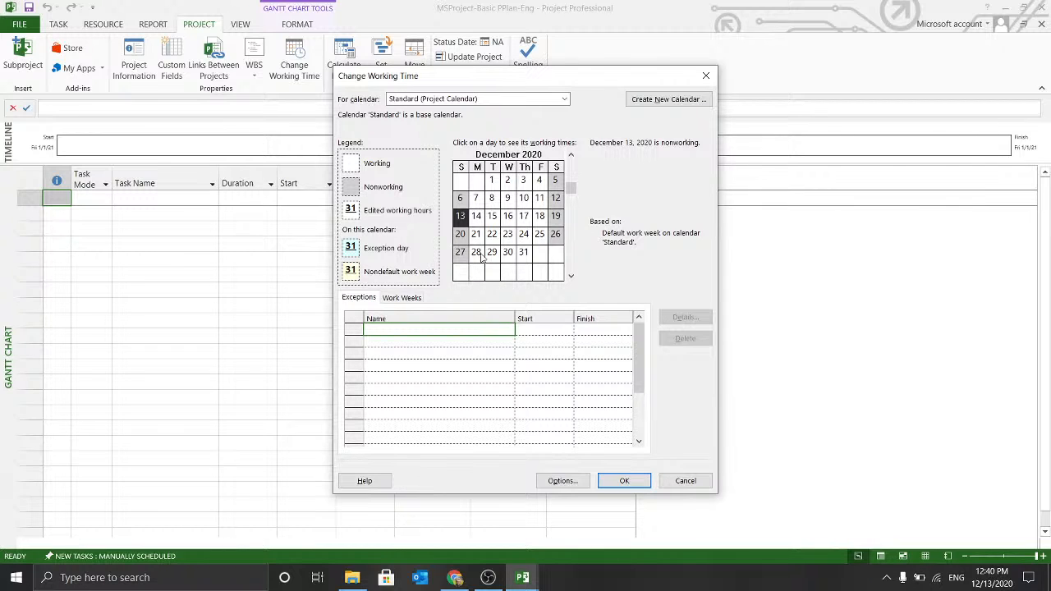
pyautogui.click(491, 182)
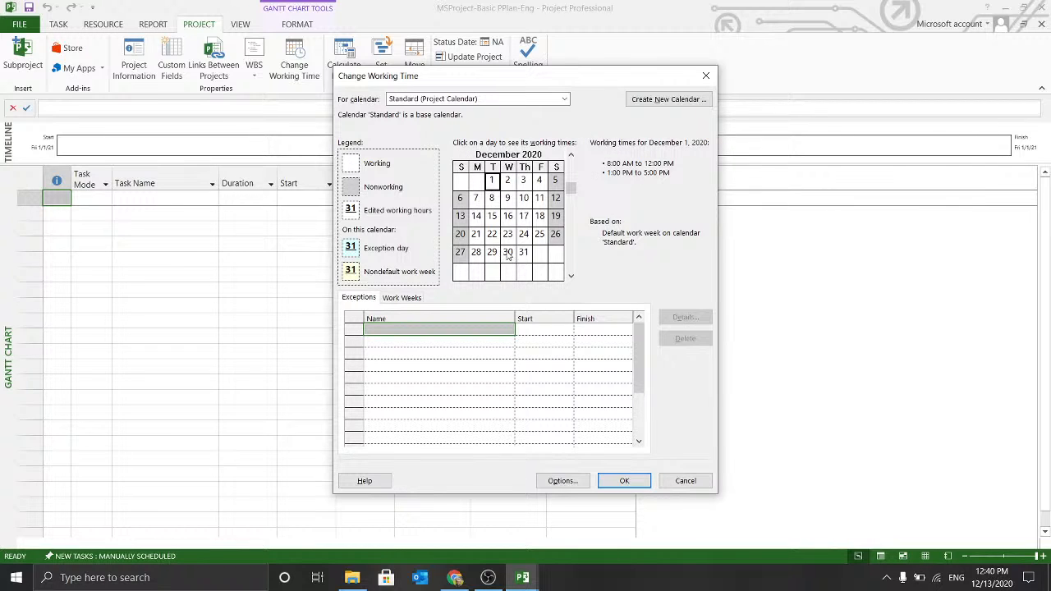
pyautogui.click(491, 200)
pyautogui.scroll(-1, 575, 238)
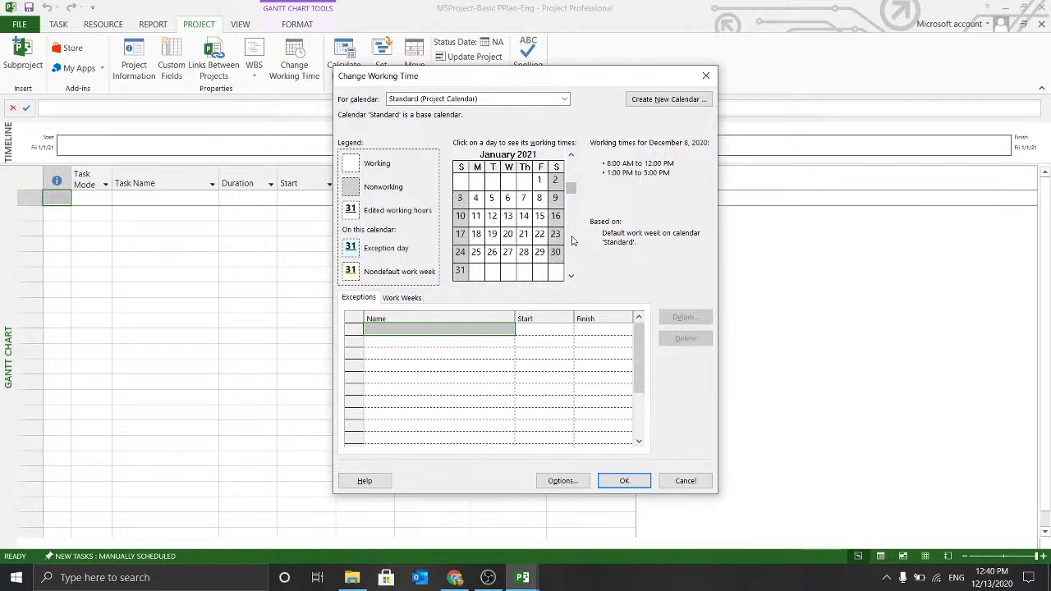
pyautogui.click(508, 200)
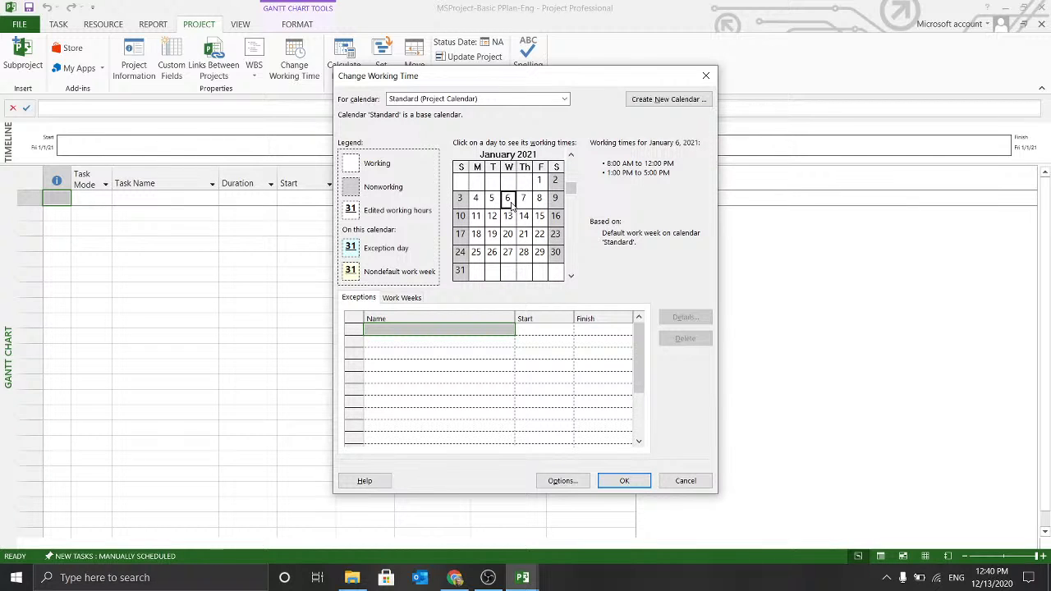
# Step: Add a calendar exception named Public Holiday that starts and finishes on 1/6/2021
pyautogui.click(479, 330)
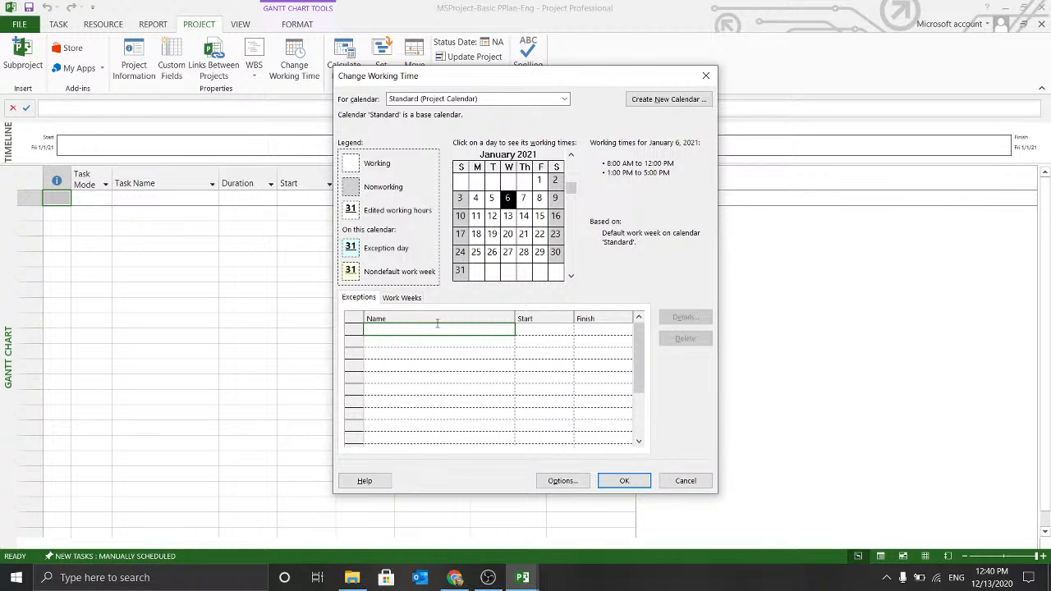
pyautogui.write('Public Holiday')
pyautogui.click(549, 329)
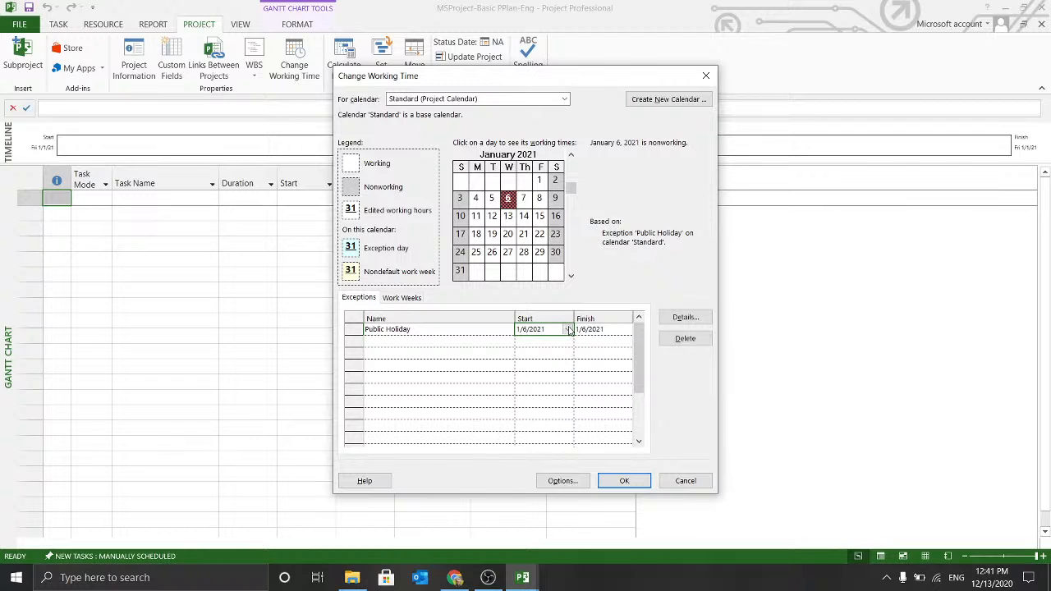
pyautogui.click(568, 330)
pyautogui.click(568, 329)
pyautogui.click(569, 330)
pyautogui.click(568, 329)
pyautogui.click(589, 328)
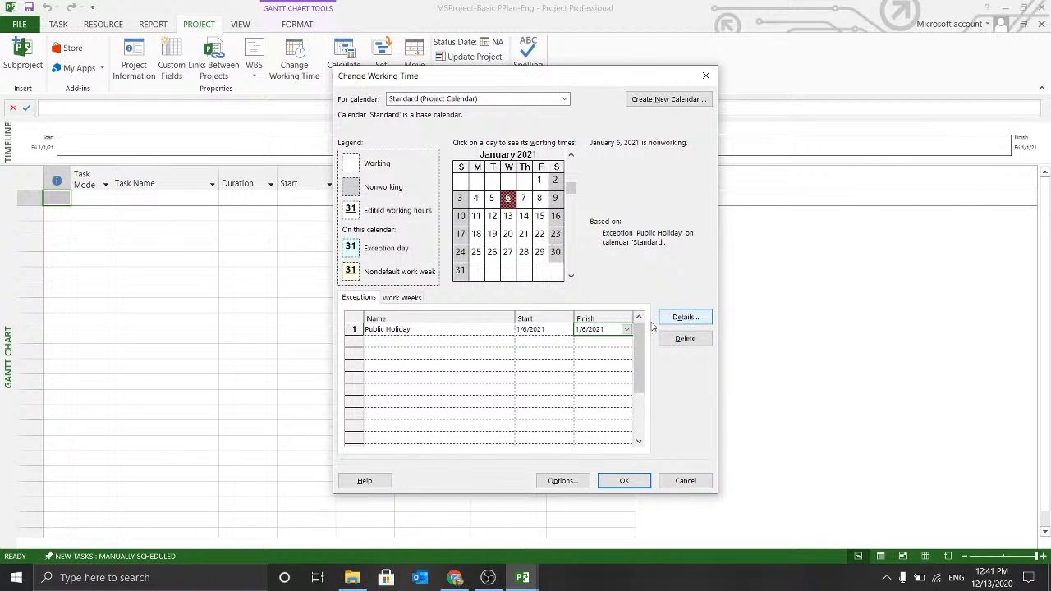
# Step: Open the details of the Public Holiday exception and reposition the details window over the calendar settings
pyautogui.click(487, 329)
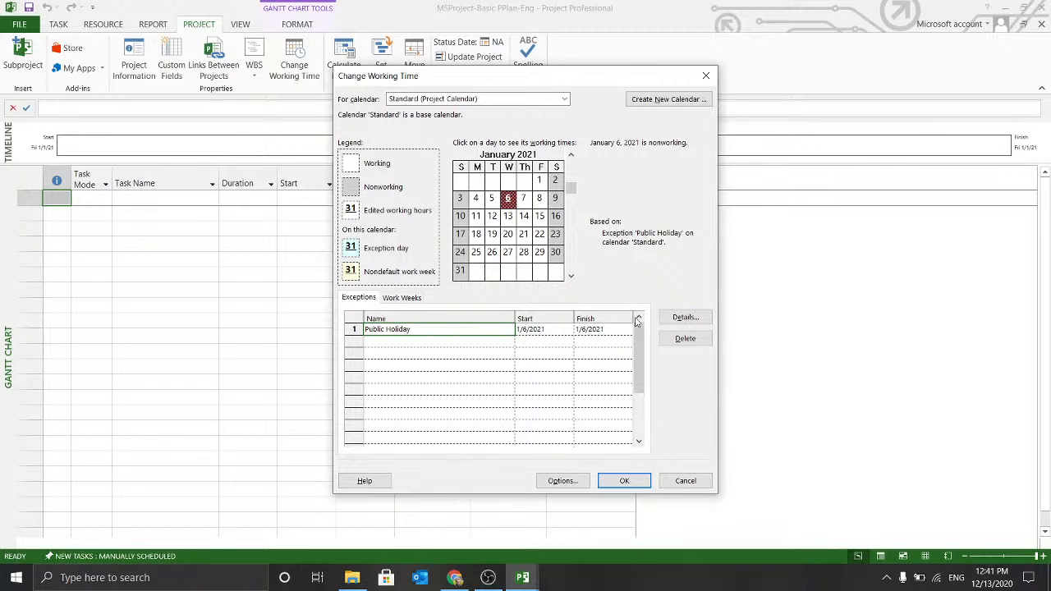
pyautogui.click(683, 317)
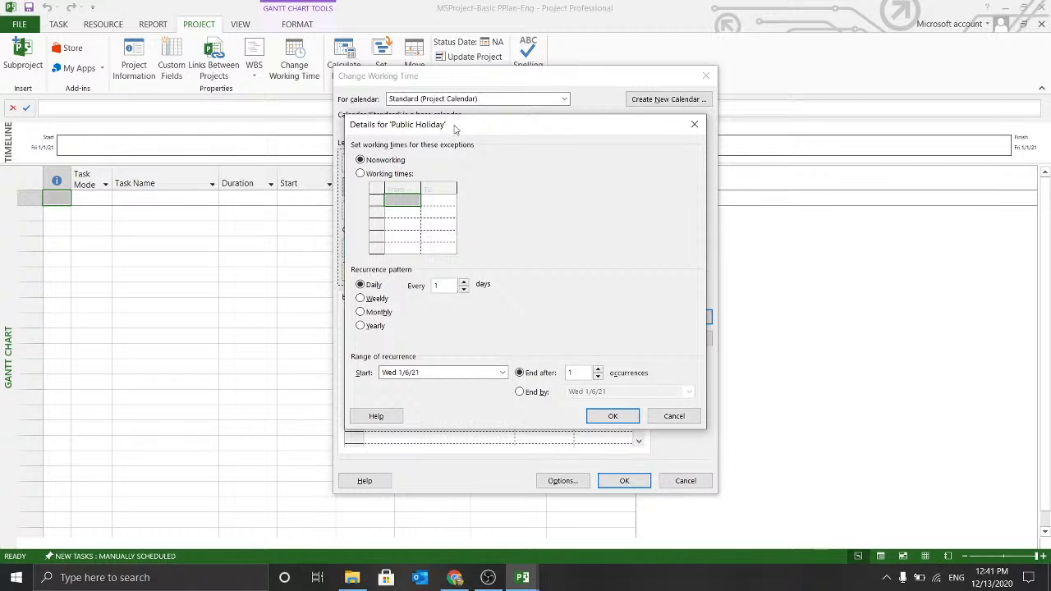
pyautogui.moveTo(456, 130); pyautogui.dragTo(544, 117)
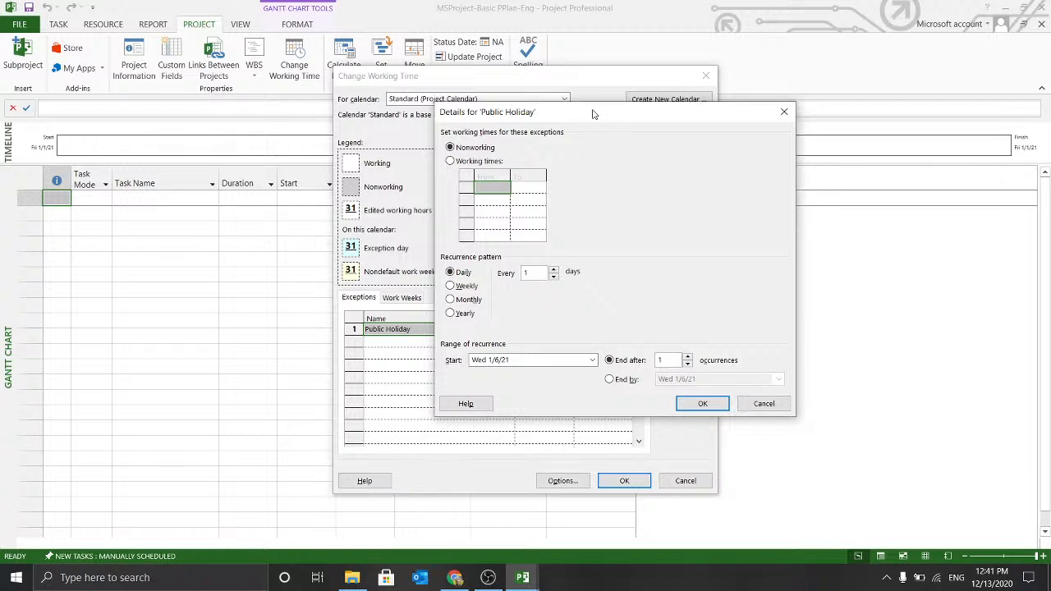
pyautogui.moveTo(594, 113); pyautogui.dragTo(529, 131)
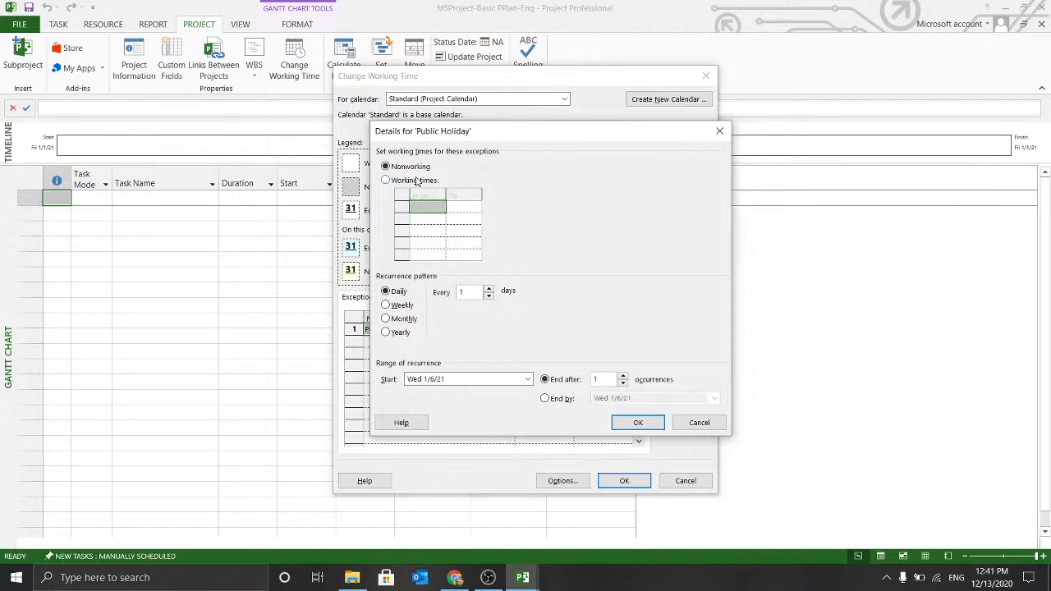
# Step: Try the Working times option for the Public Holiday, review its From and To hours, and return the exception to Nonworking
pyautogui.click(387, 183)
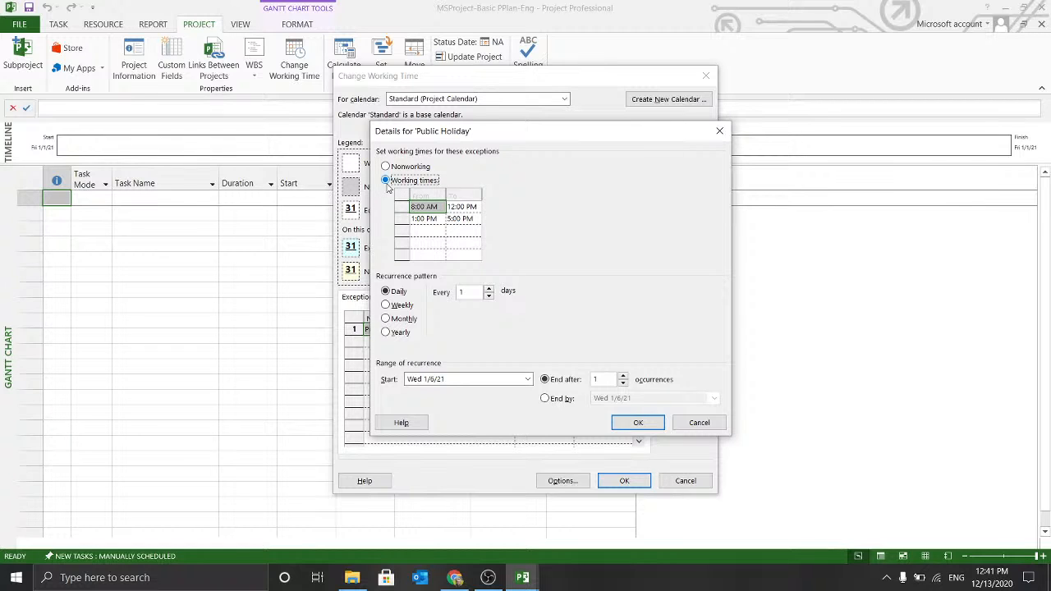
pyautogui.click(432, 216)
pyautogui.click(458, 211)
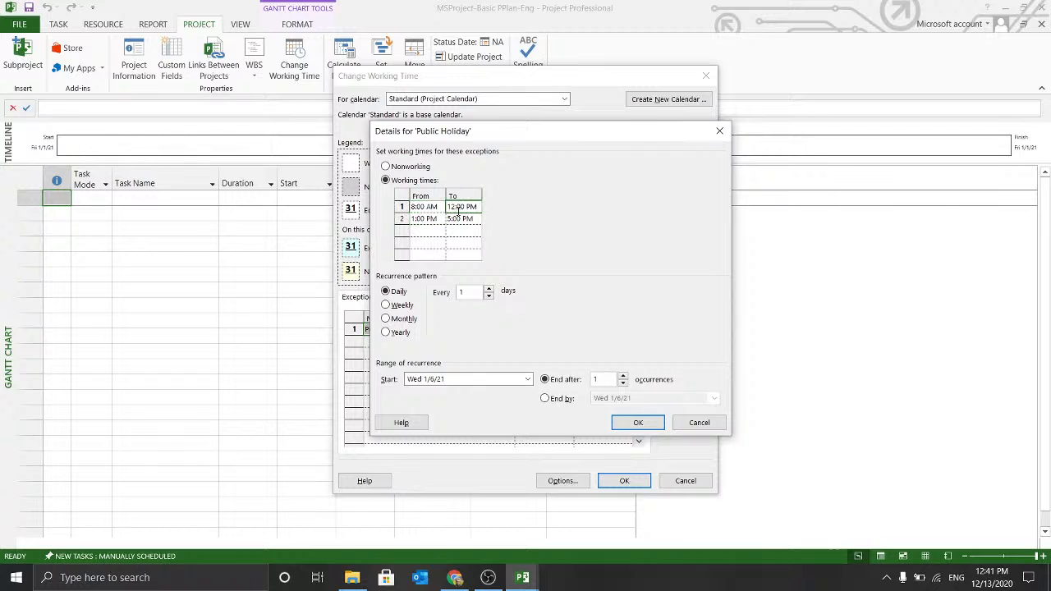
pyautogui.click(435, 208)
pyautogui.click(455, 218)
pyautogui.click(435, 217)
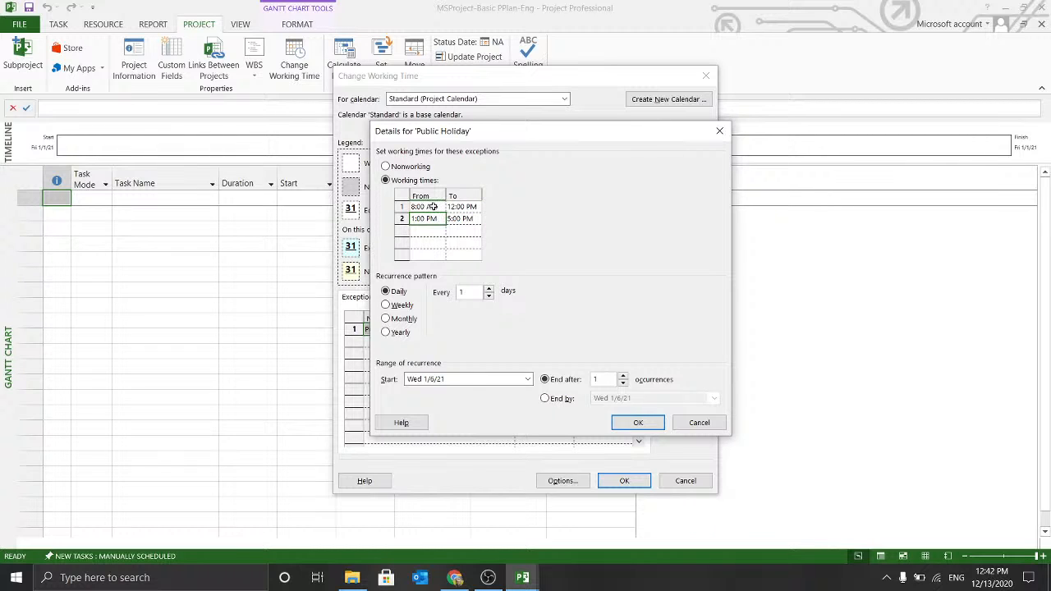
pyautogui.click(434, 207)
pyautogui.click(385, 166)
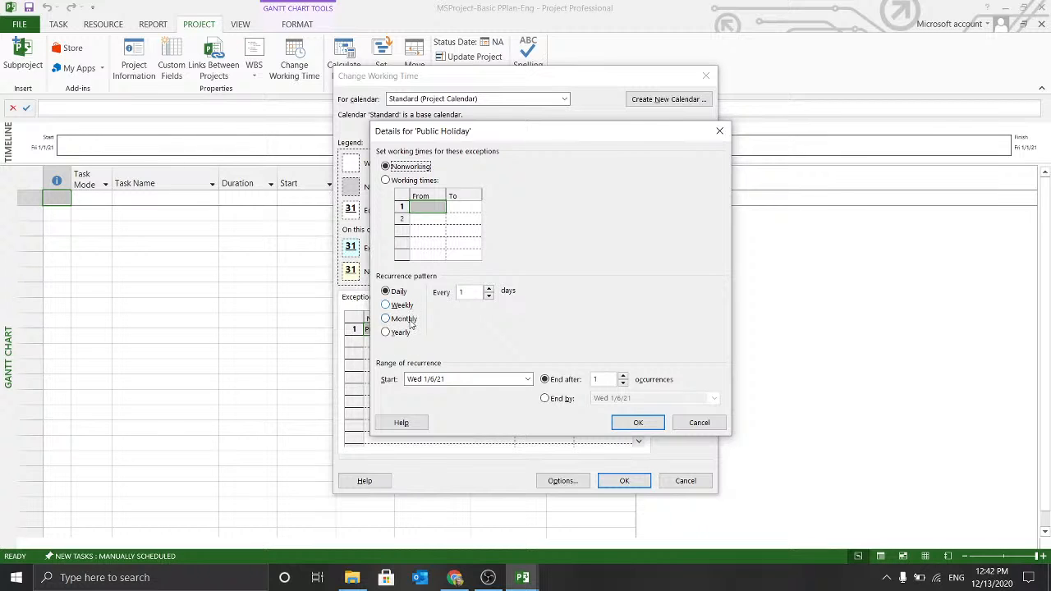
# Step: Set the Public Holiday's recurrence pattern to Yearly on January 6, checking the relative weekday alternative as well
pyautogui.click(386, 332)
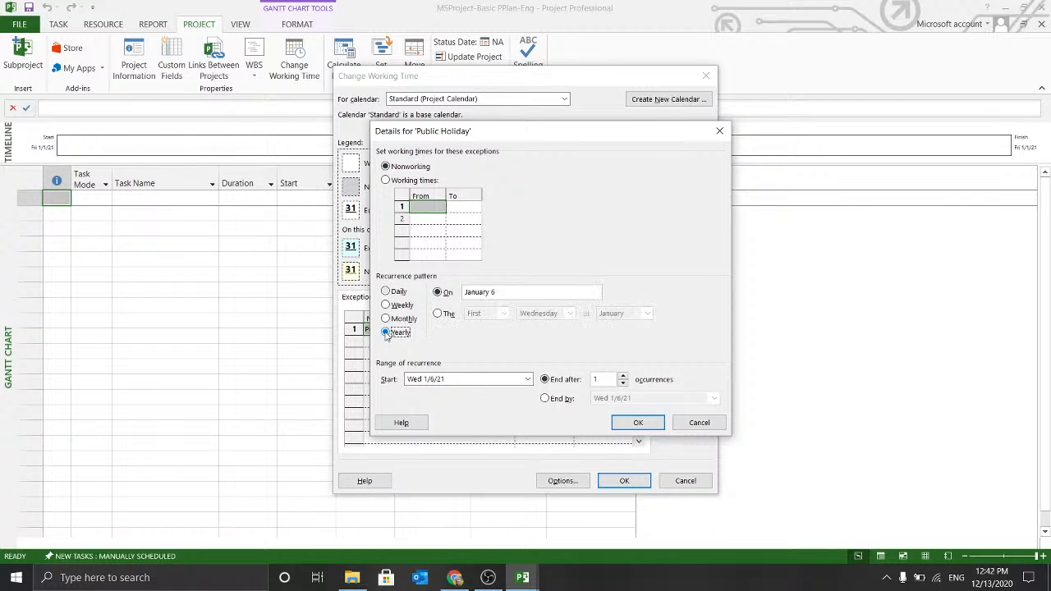
pyautogui.click(440, 294)
pyautogui.click(503, 293)
pyautogui.click(440, 317)
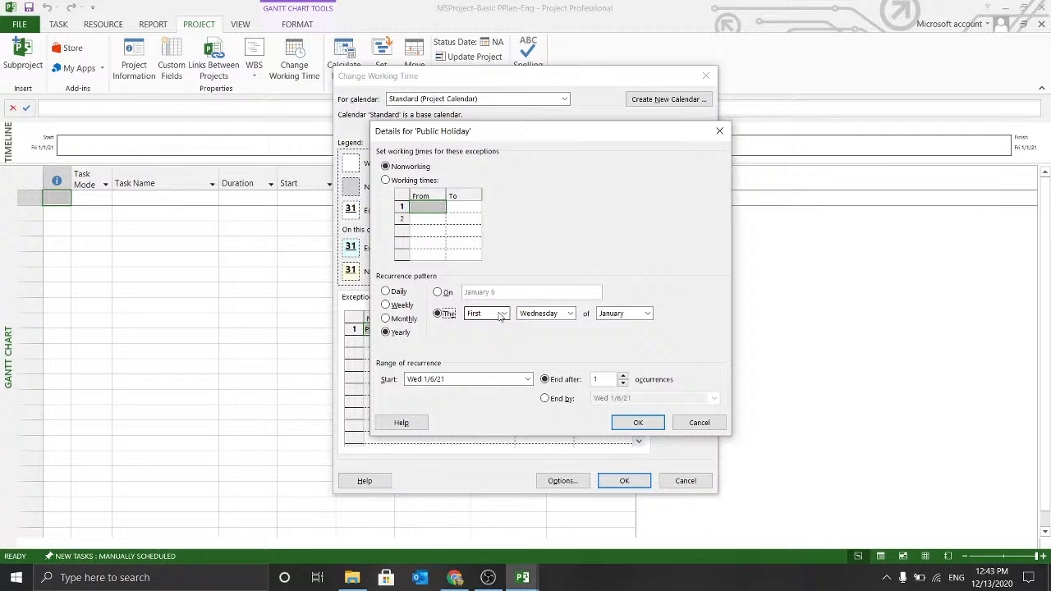
pyautogui.click(440, 294)
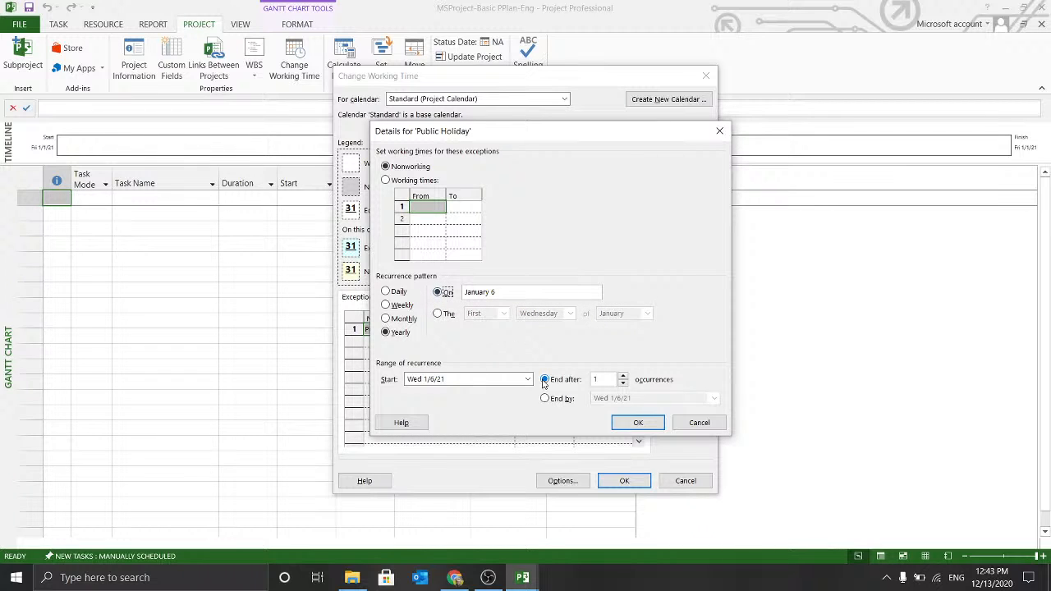
pyautogui.click(472, 293)
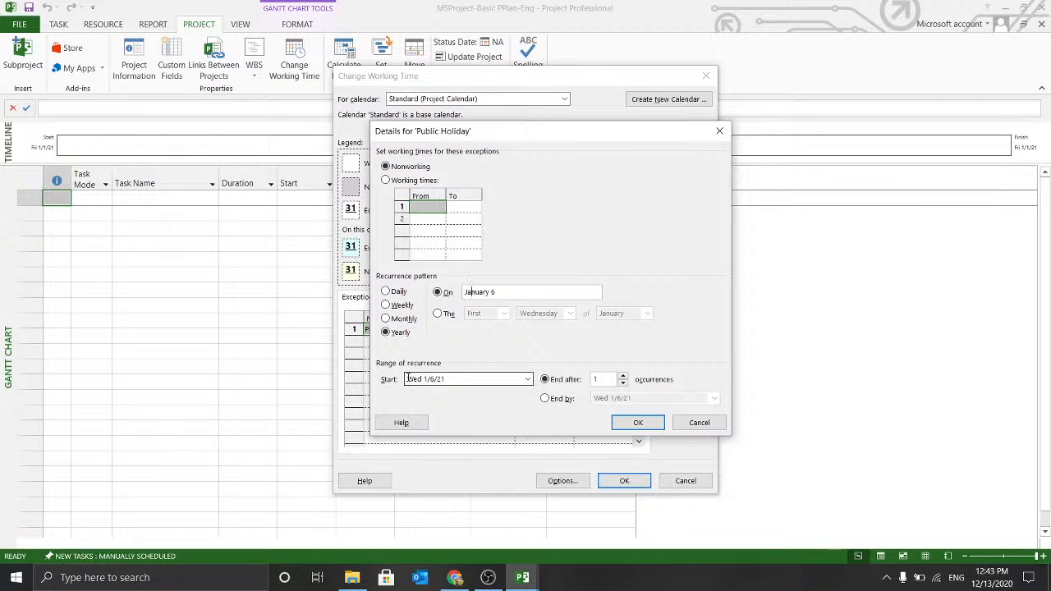
# Step: Check the recurrence start date and try different numbers of occurrences for its end, returning to 1
pyautogui.moveTo(448, 379); pyautogui.dragTo(407, 379)
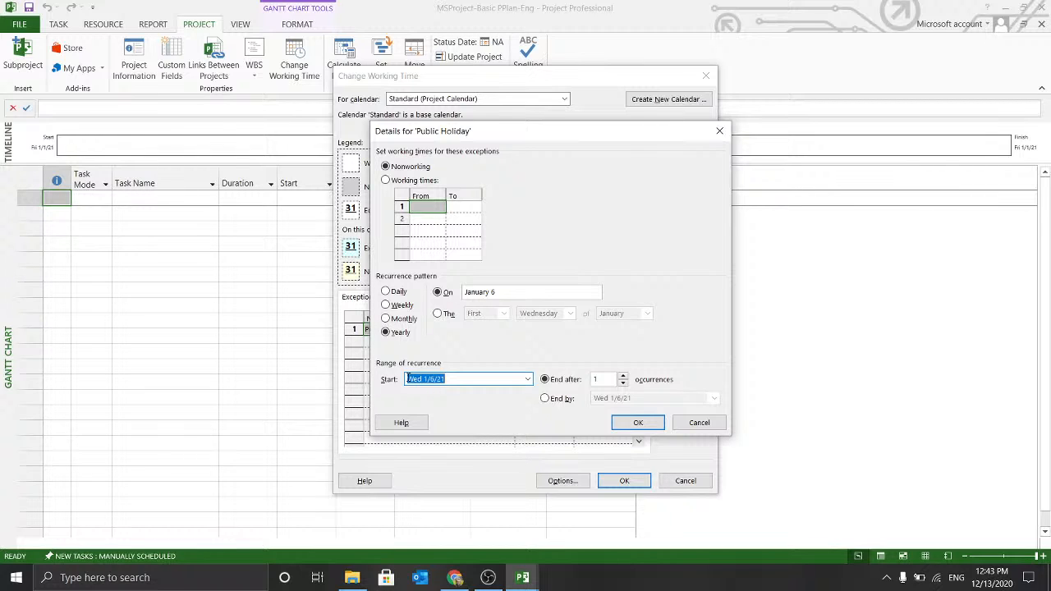
pyautogui.click(459, 378)
pyautogui.click(599, 382)
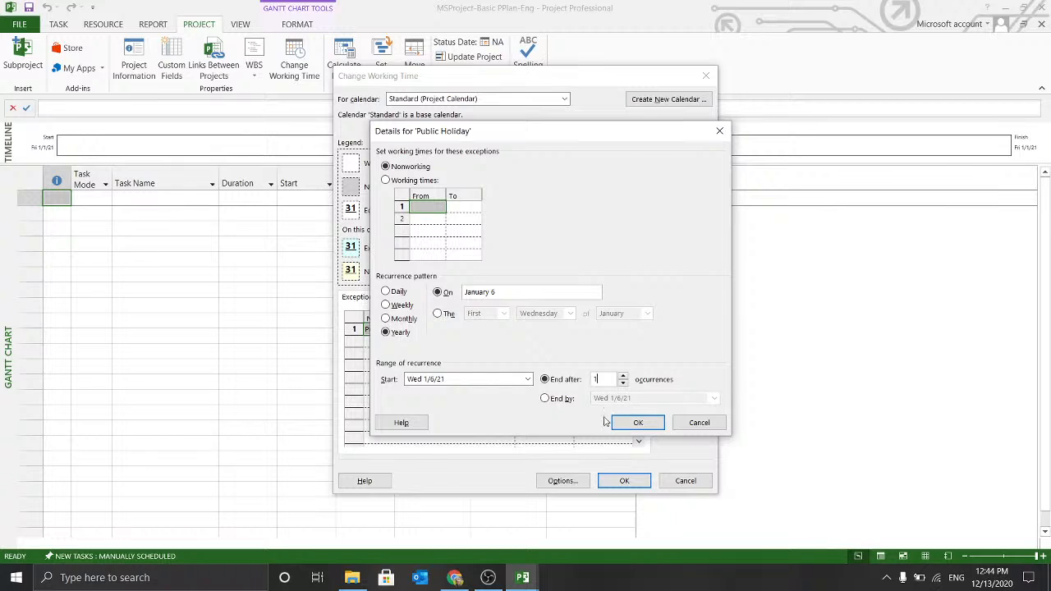
pyautogui.click(625, 376)
pyautogui.click(624, 376)
pyautogui.click(624, 376)
pyautogui.click(624, 376)
pyautogui.click(624, 376)
pyautogui.click(624, 385)
pyautogui.click(624, 384)
pyautogui.click(624, 376)
pyautogui.click(624, 376)
pyautogui.click(624, 384)
pyautogui.click(624, 384)
pyautogui.click(624, 384)
pyautogui.click(624, 385)
pyautogui.click(624, 384)
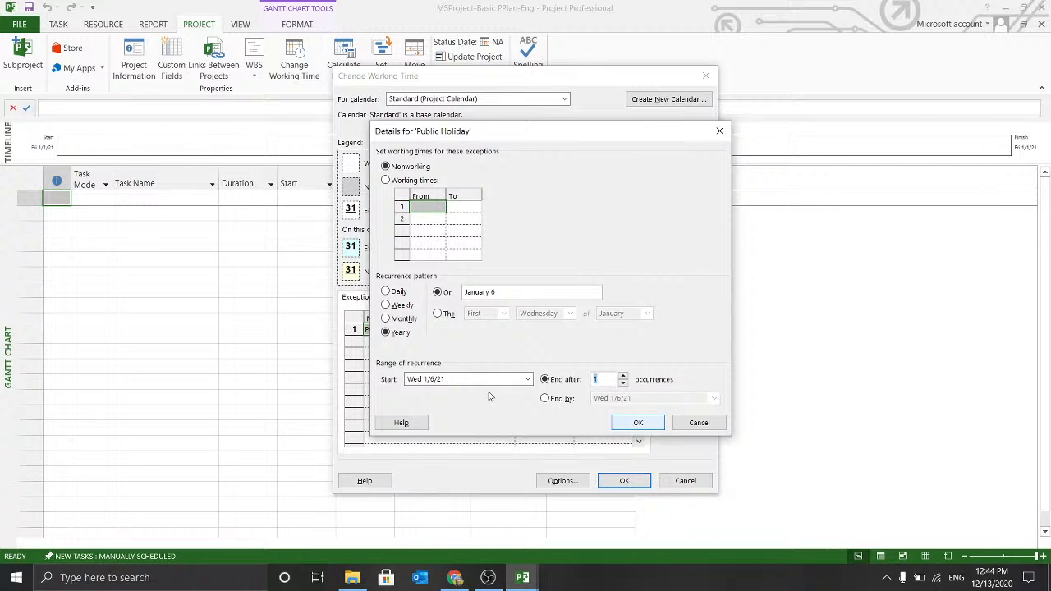
# Step: End the recurrence after 1 occurrence, apply the Public Holiday details, and check January 13 and January 6 in the calendar
pyautogui.click(623, 376)
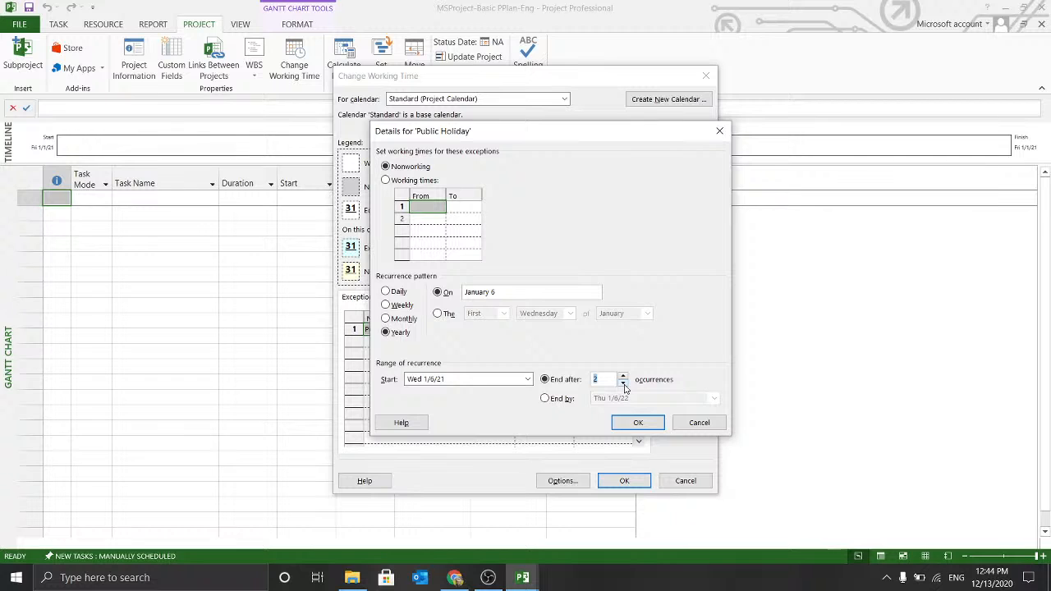
pyautogui.click(623, 384)
pyautogui.click(633, 424)
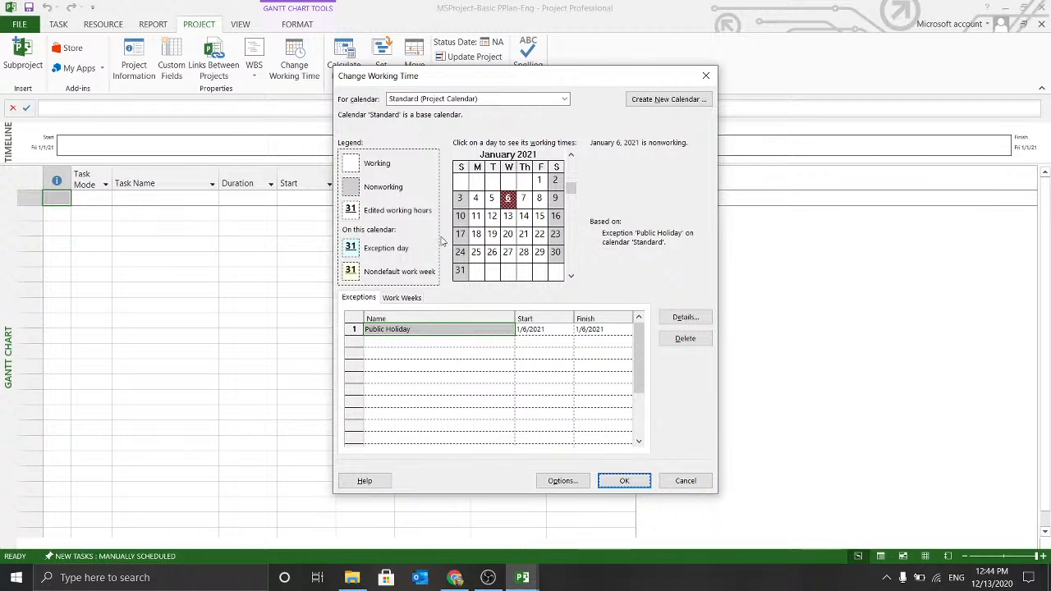
pyautogui.click(507, 216)
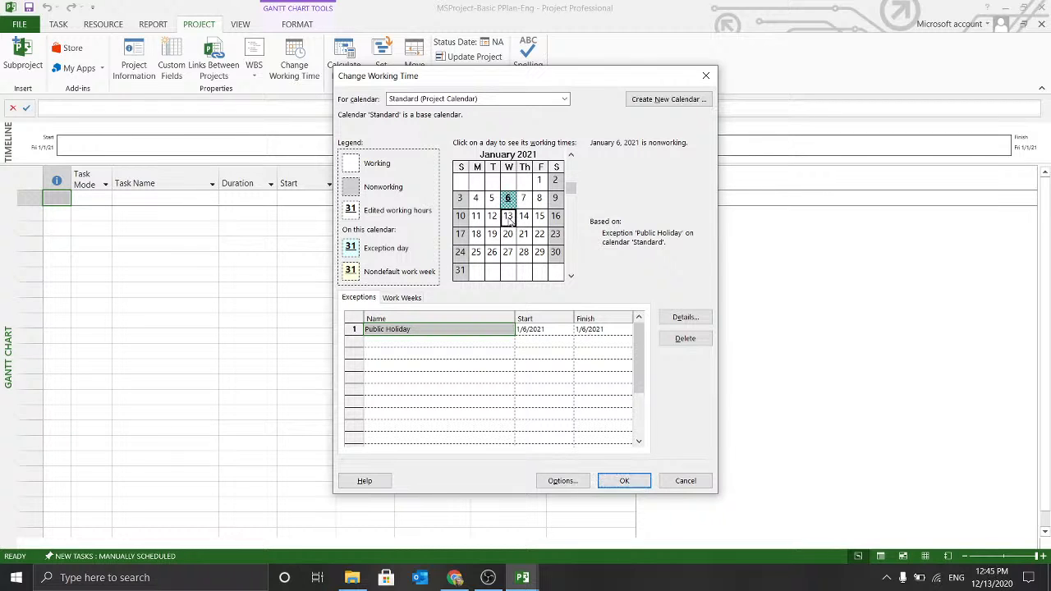
pyautogui.click(508, 200)
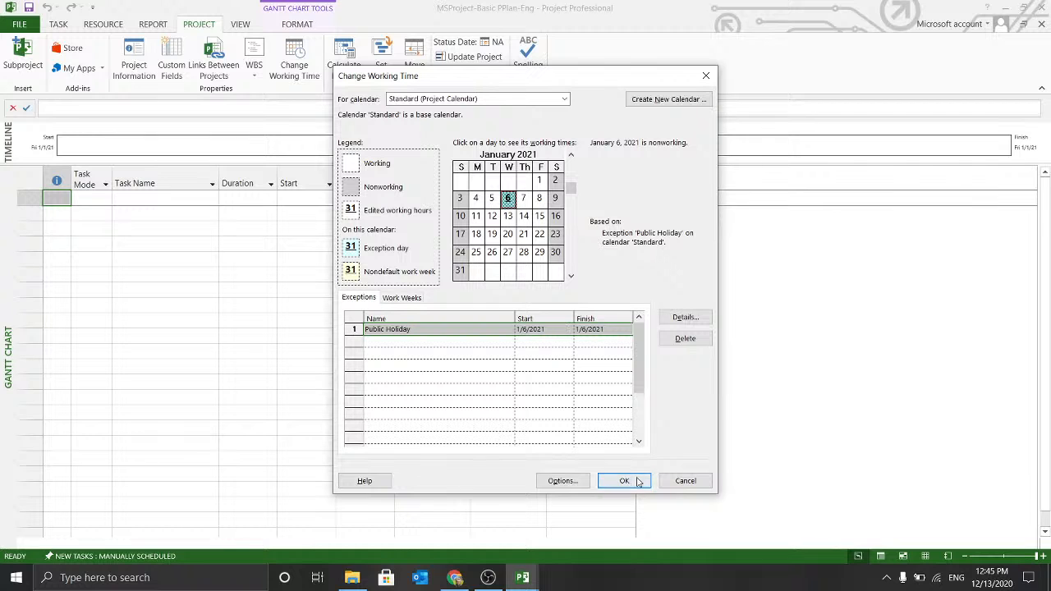
# Step: Open the project's schedule options and review the choices for the week start day and the fiscal year start month
pyautogui.click(563, 482)
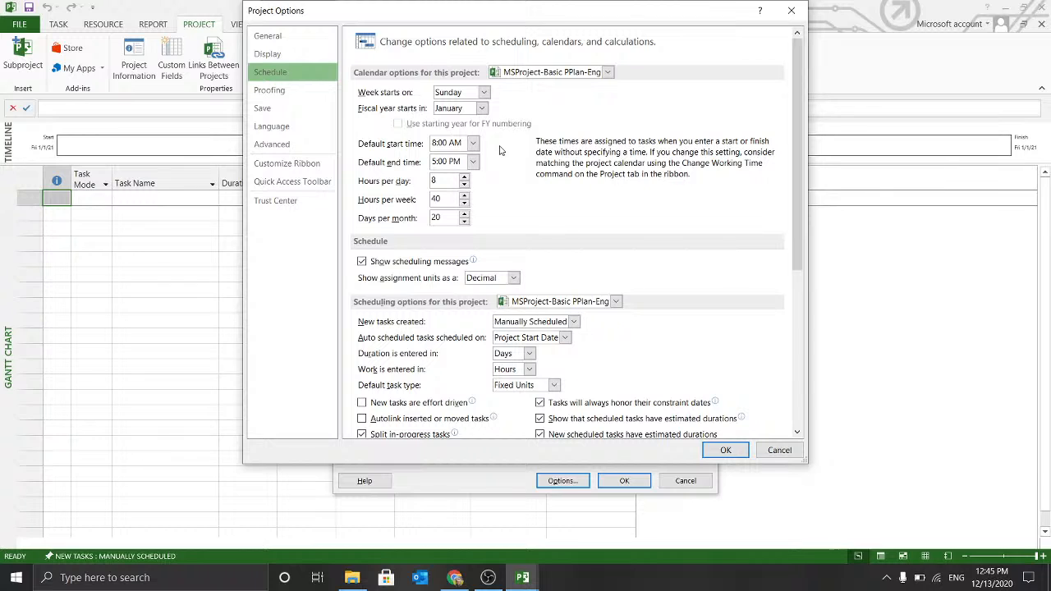
pyautogui.click(462, 94)
pyautogui.click(461, 94)
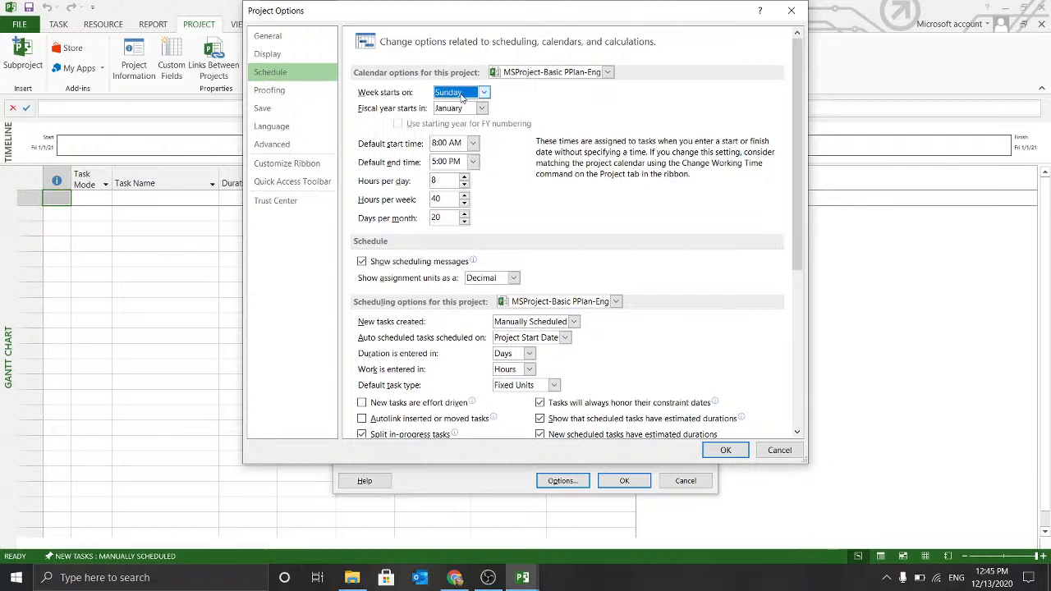
pyautogui.click(465, 109)
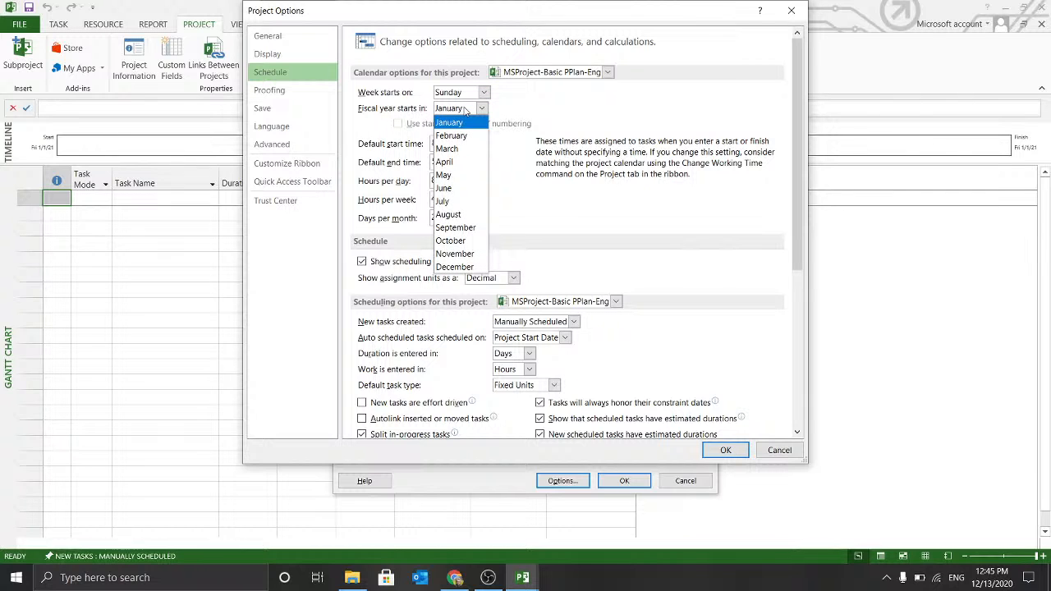
pyautogui.click(464, 109)
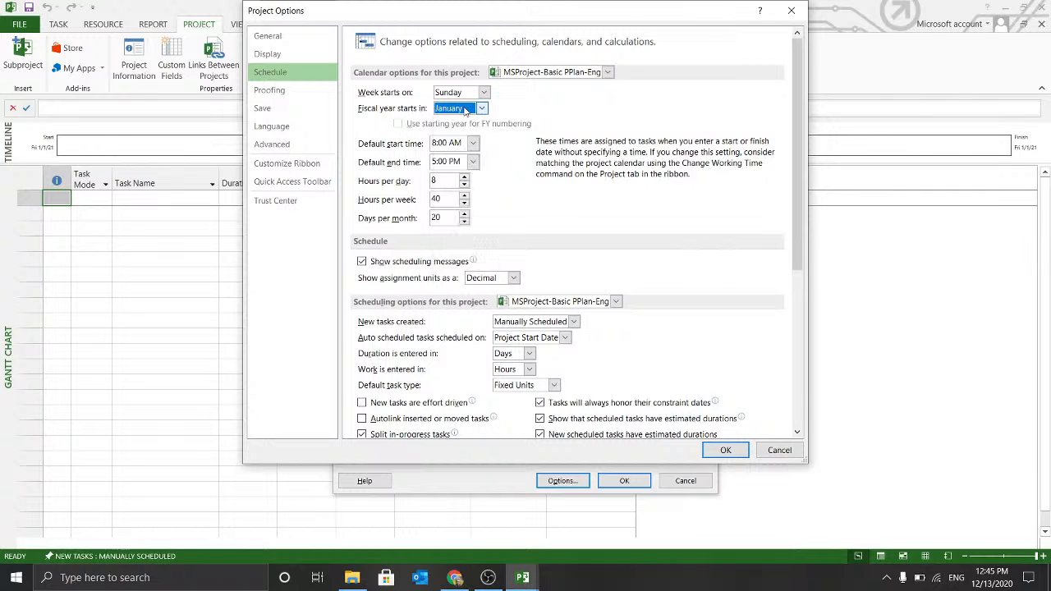
# Step: Set the project's default start time to 9:00 AM and default end time to 6:00 PM
pyautogui.click(461, 143)
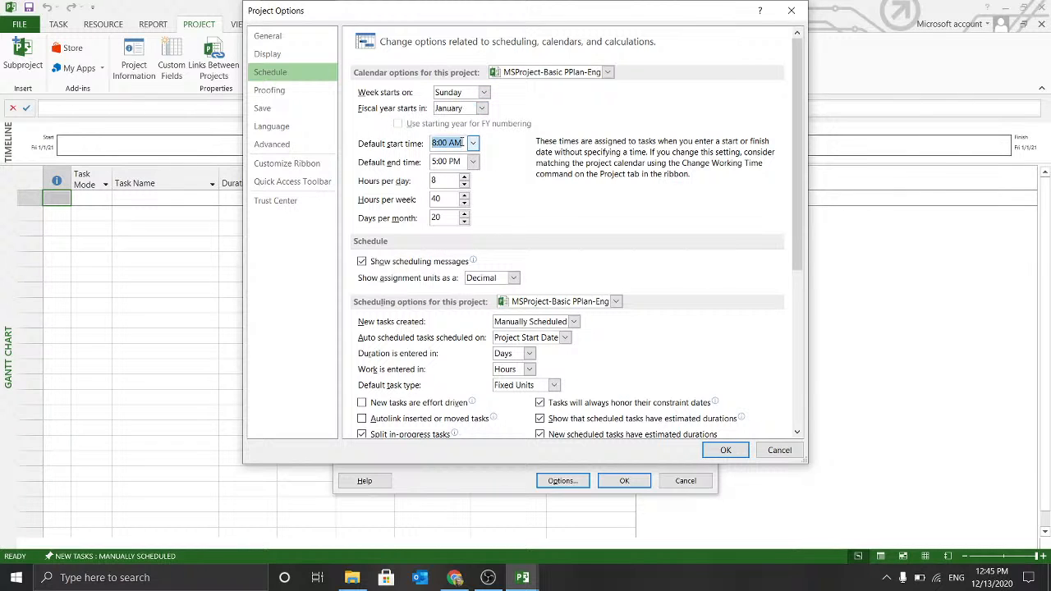
pyautogui.click(473, 143)
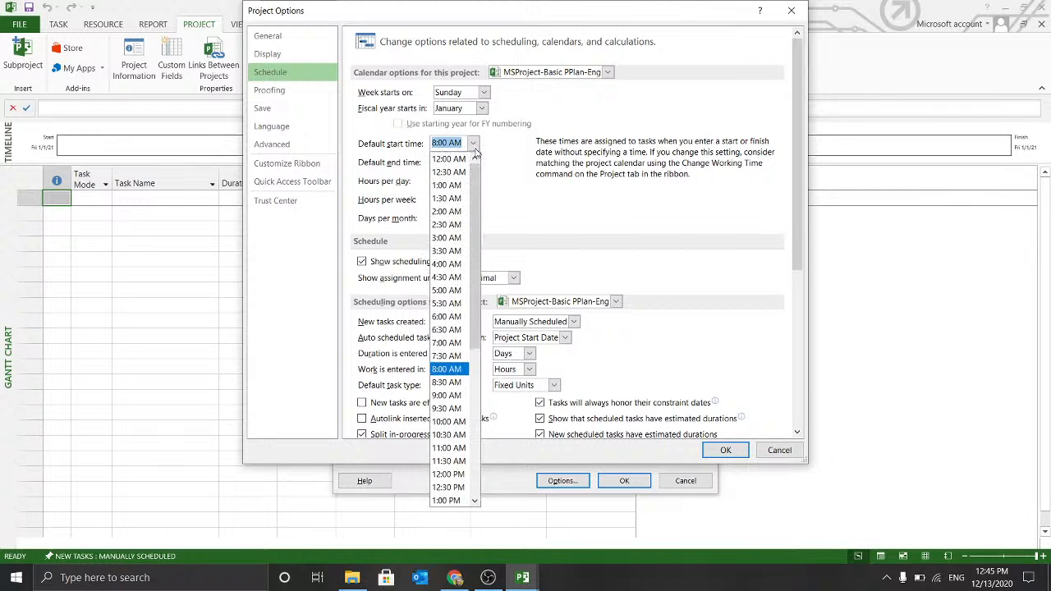
pyautogui.click(456, 400)
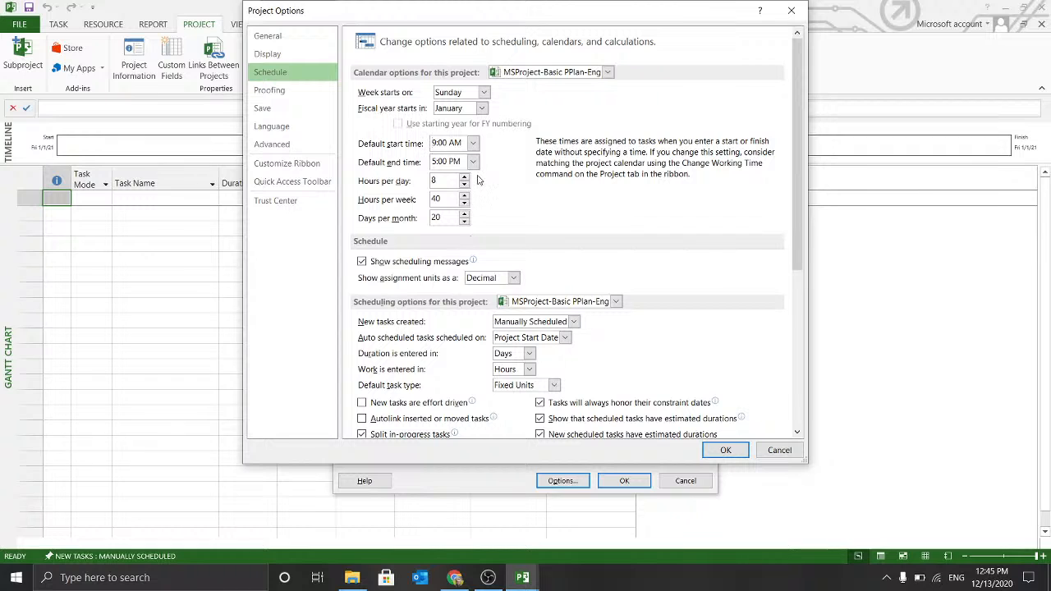
pyautogui.click(473, 162)
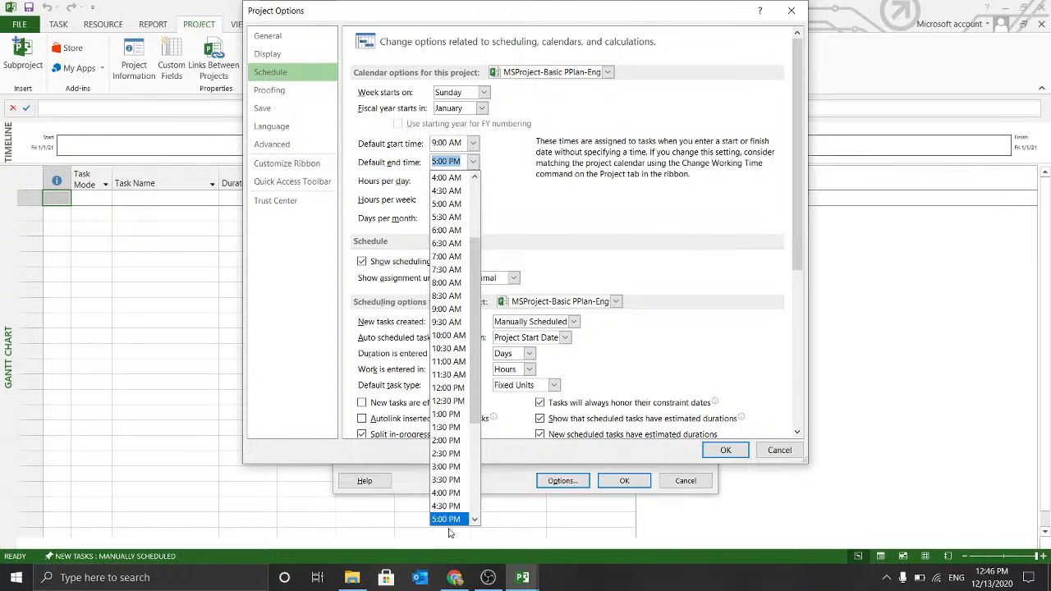
pyautogui.scroll(-4, 447, 493)
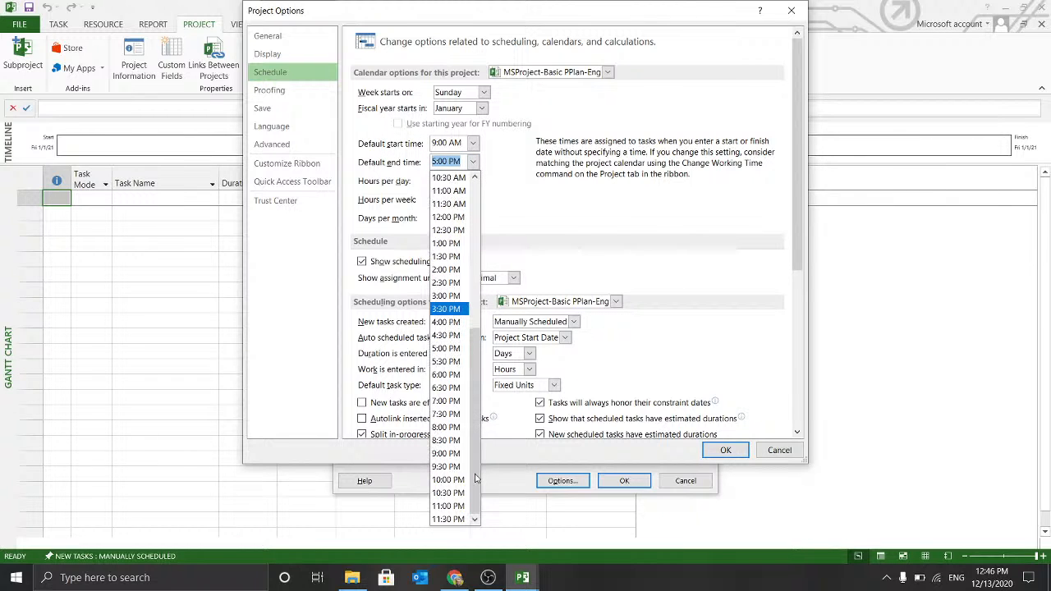
pyautogui.click(443, 375)
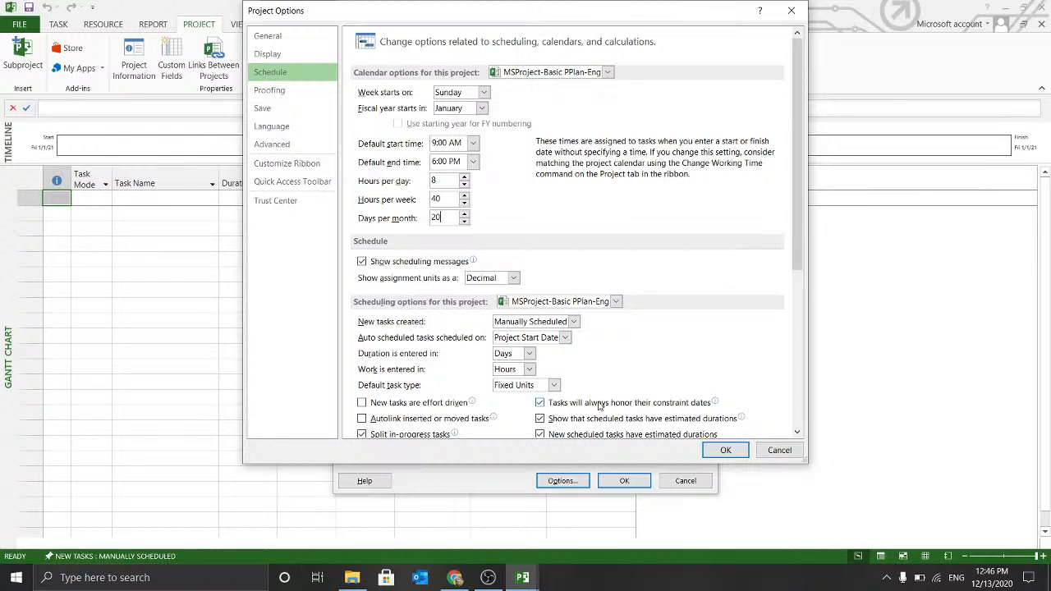
# Step: Set newly created tasks to Auto Scheduled in the project's scheduling options
pyautogui.click(795, 436)
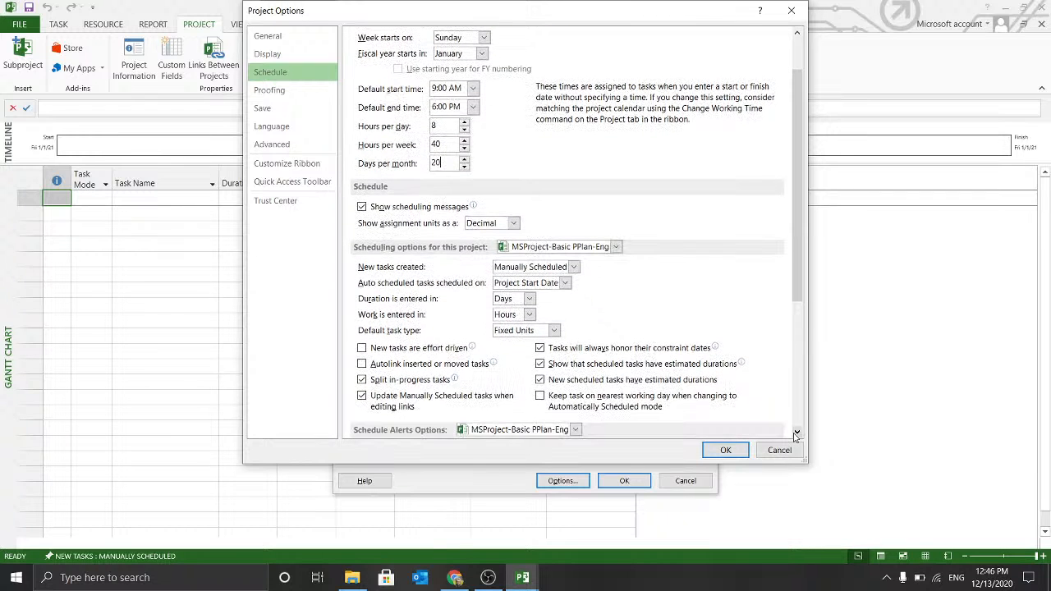
pyautogui.click(557, 271)
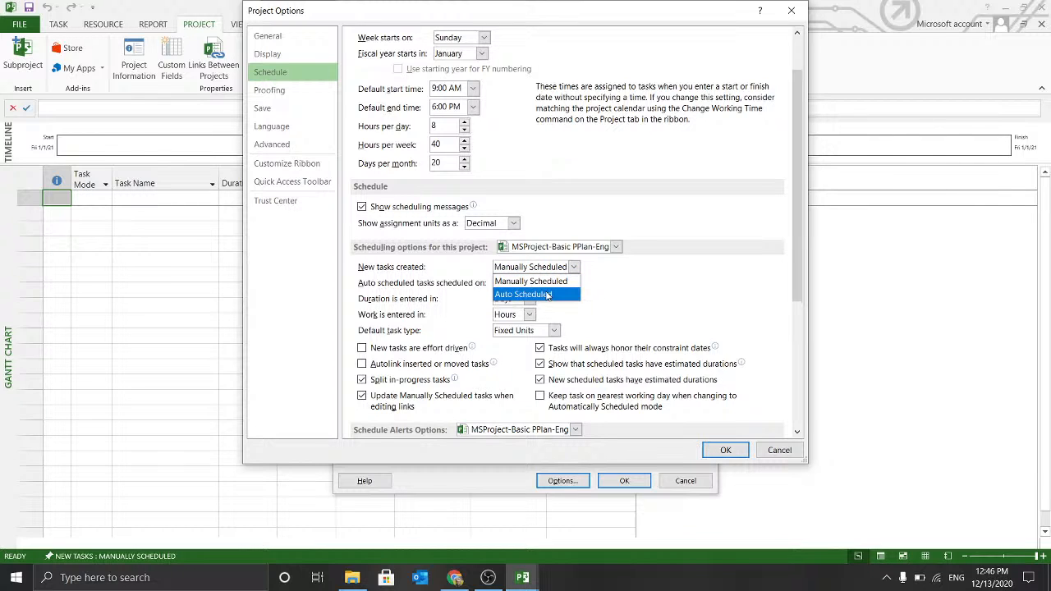
pyautogui.click(547, 295)
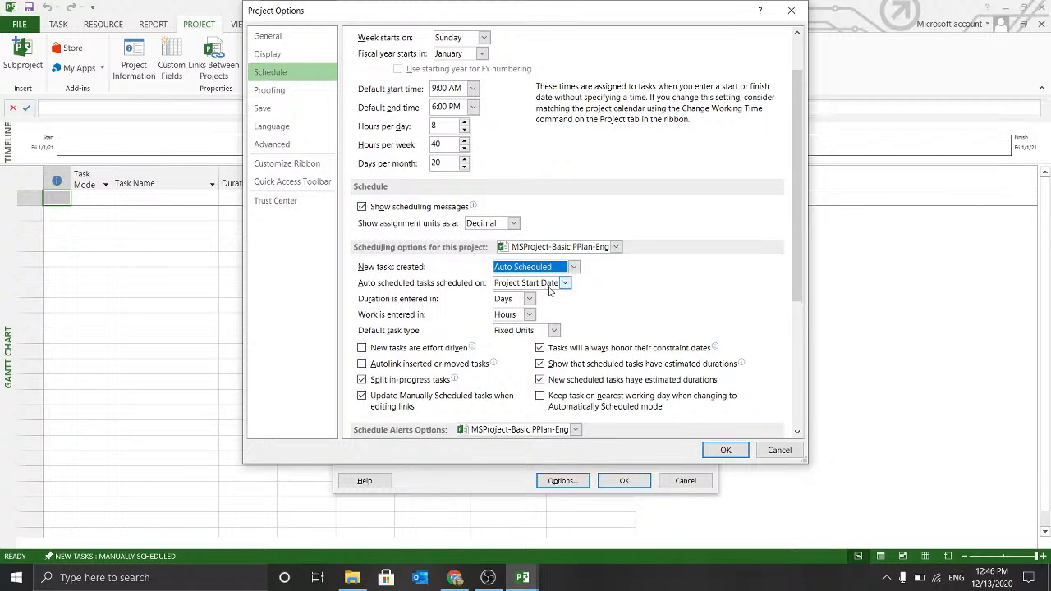
# Step: Choose Days as the duration entry unit and review the work entry unit choices, keeping Hours, in this project's scheduling options
pyautogui.click(798, 432)
pyautogui.click(797, 431)
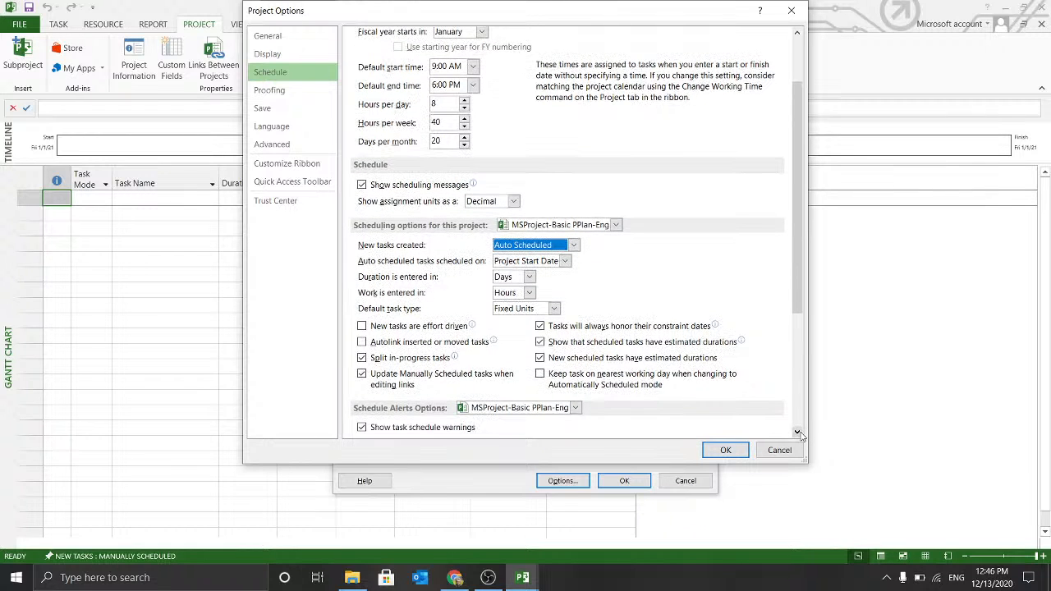
pyautogui.click(797, 431)
pyautogui.click(797, 432)
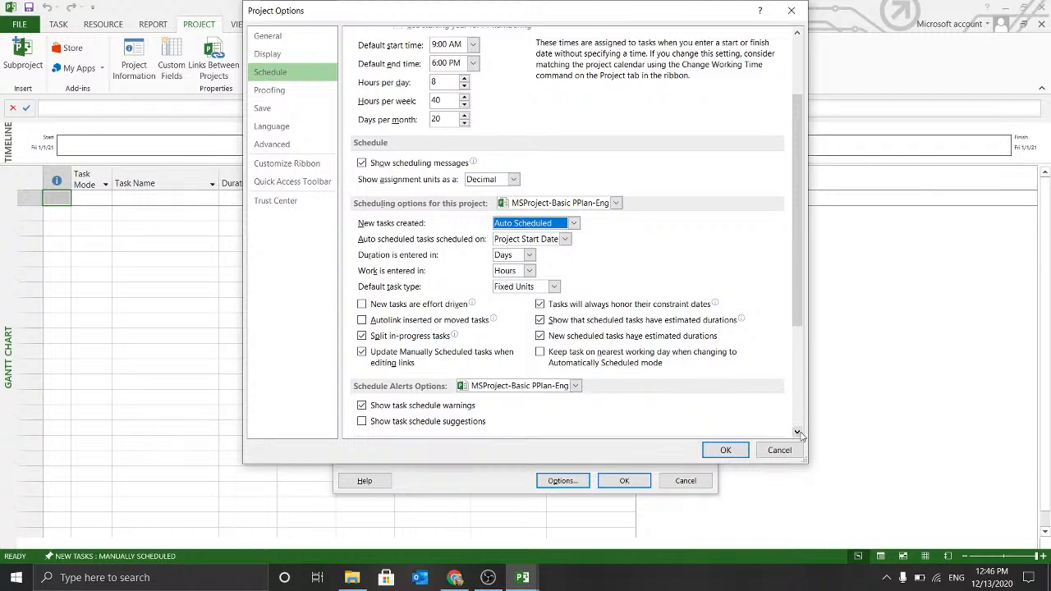
pyautogui.click(798, 432)
pyautogui.click(797, 432)
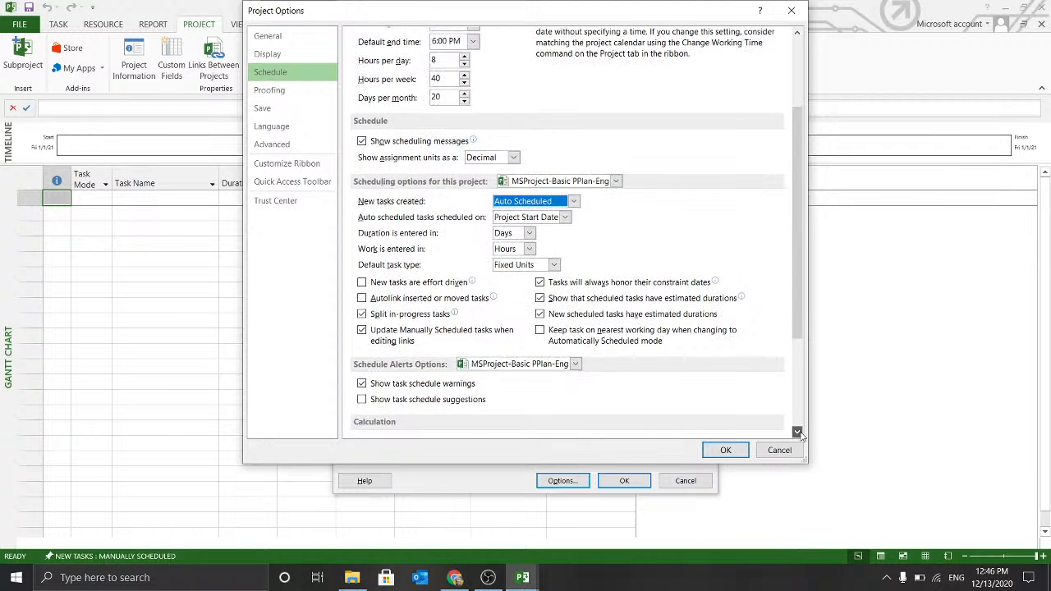
pyautogui.click(797, 432)
pyautogui.click(797, 432)
pyautogui.click(798, 432)
pyautogui.click(797, 432)
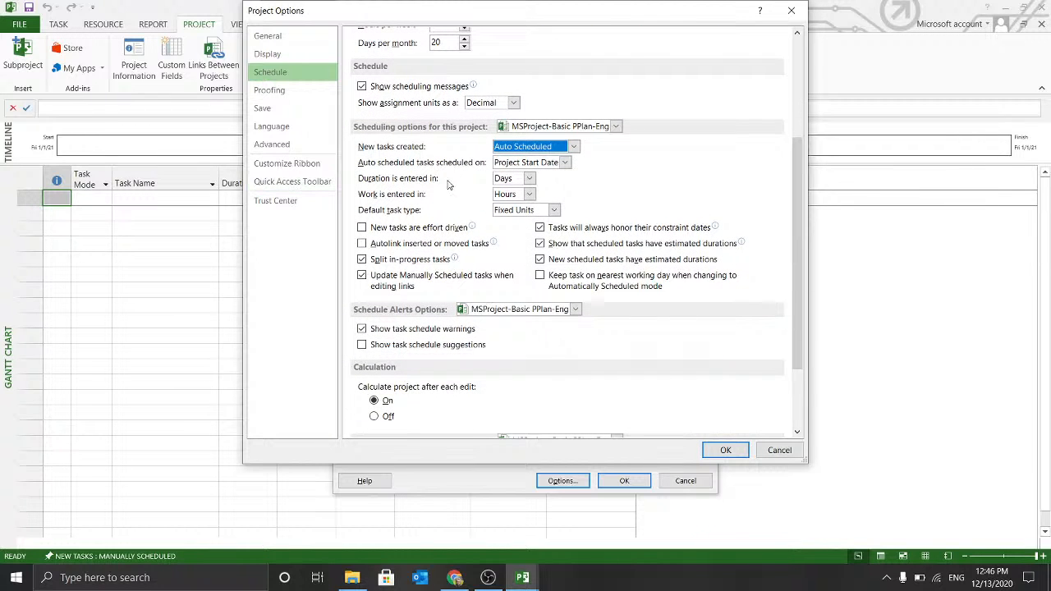
pyautogui.click(528, 178)
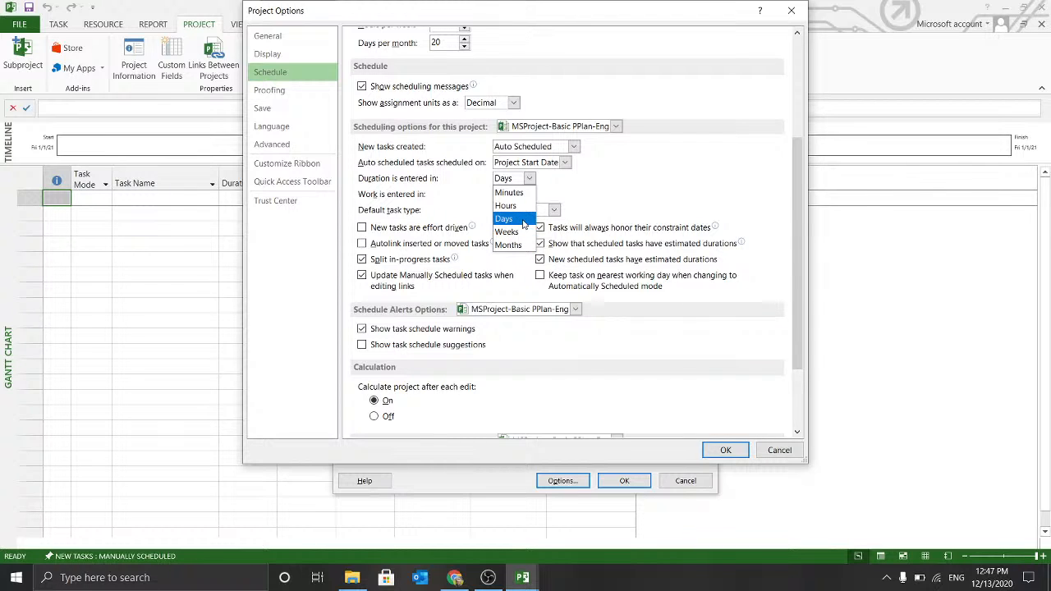
pyautogui.click(523, 224)
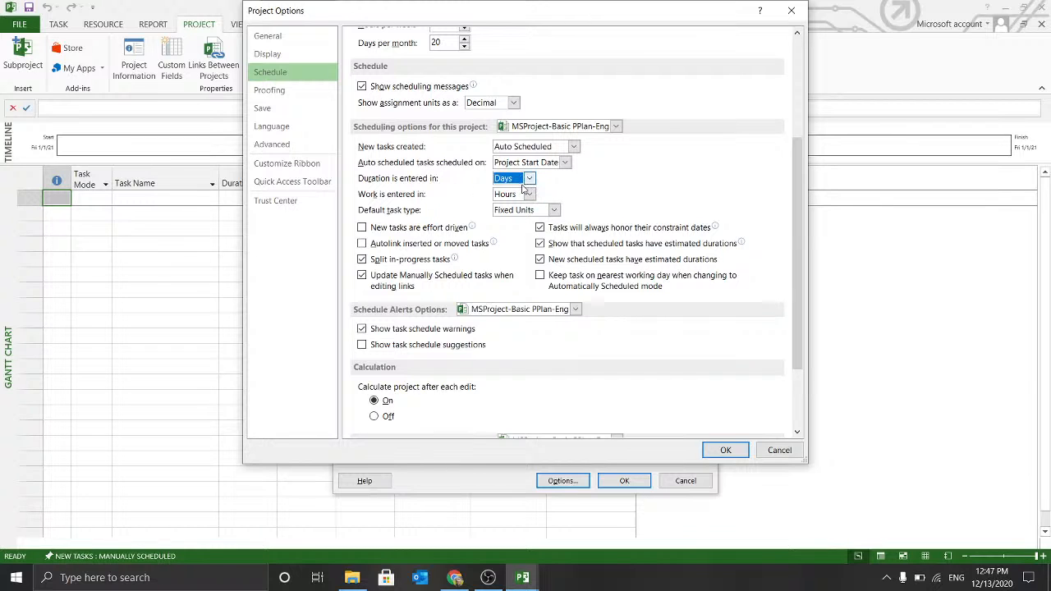
pyautogui.click(530, 194)
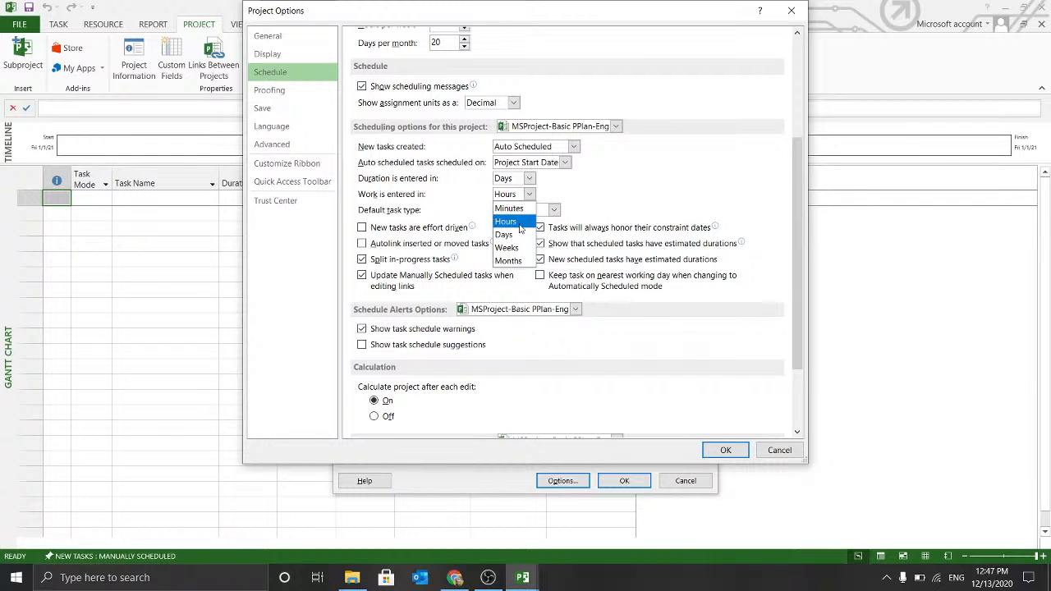
pyautogui.click(529, 195)
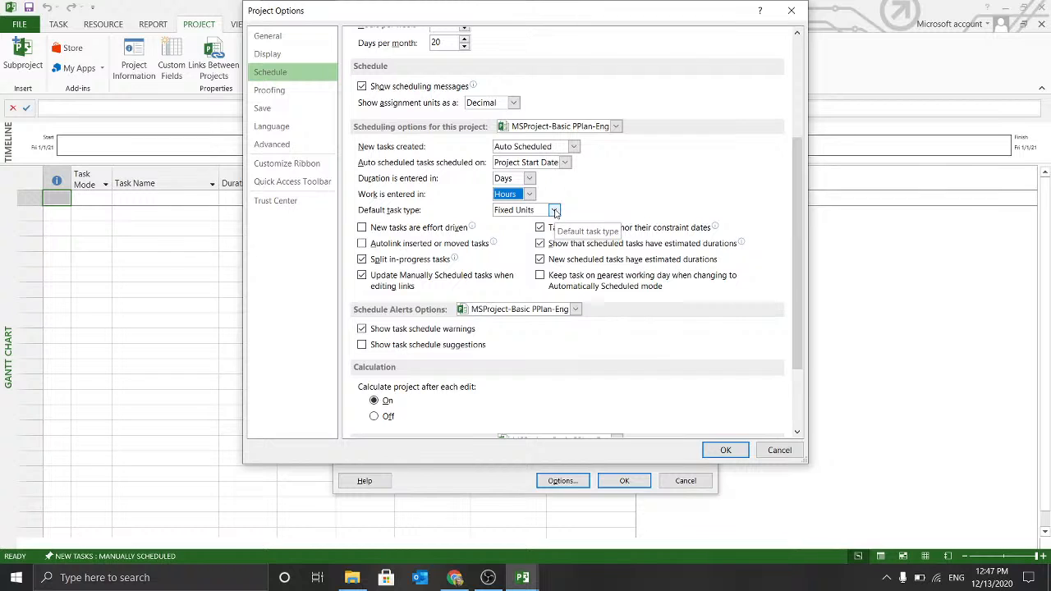
# Step: Set the project's default task type to Fixed Duration
pyautogui.click(554, 211)
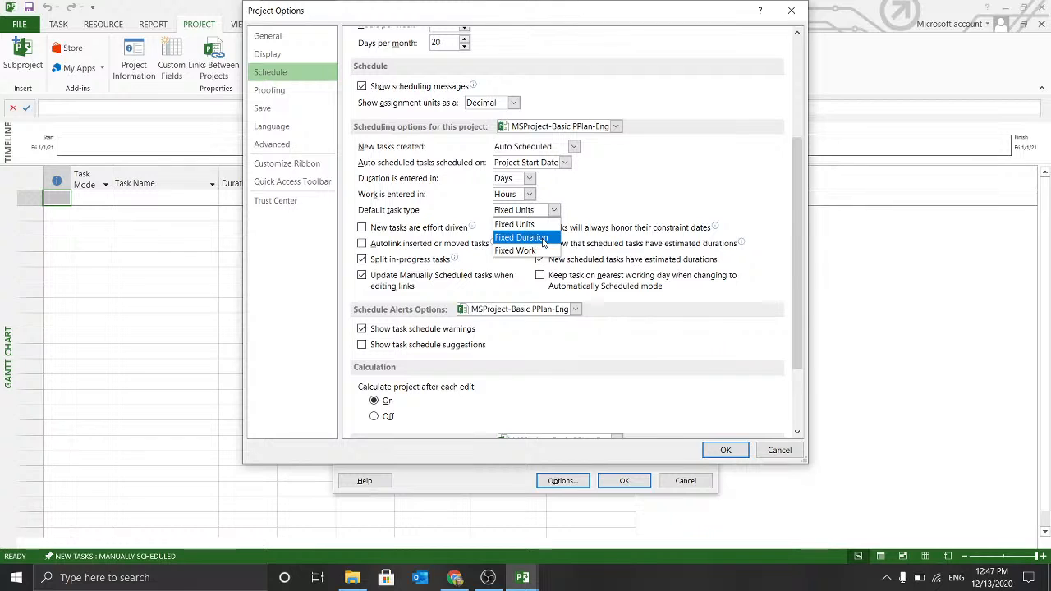
pyautogui.click(543, 239)
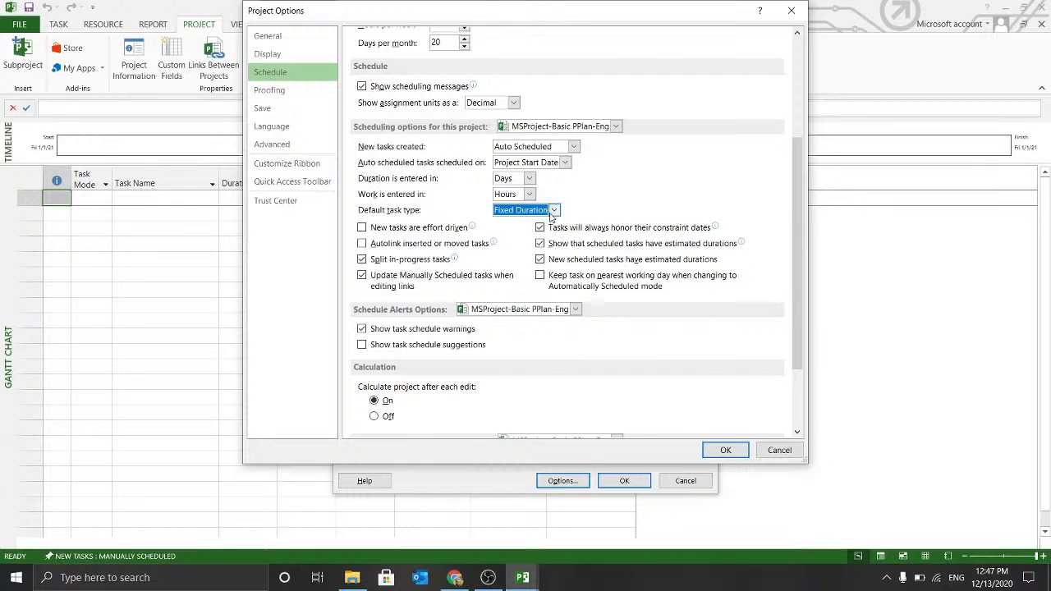
pyautogui.click(554, 211)
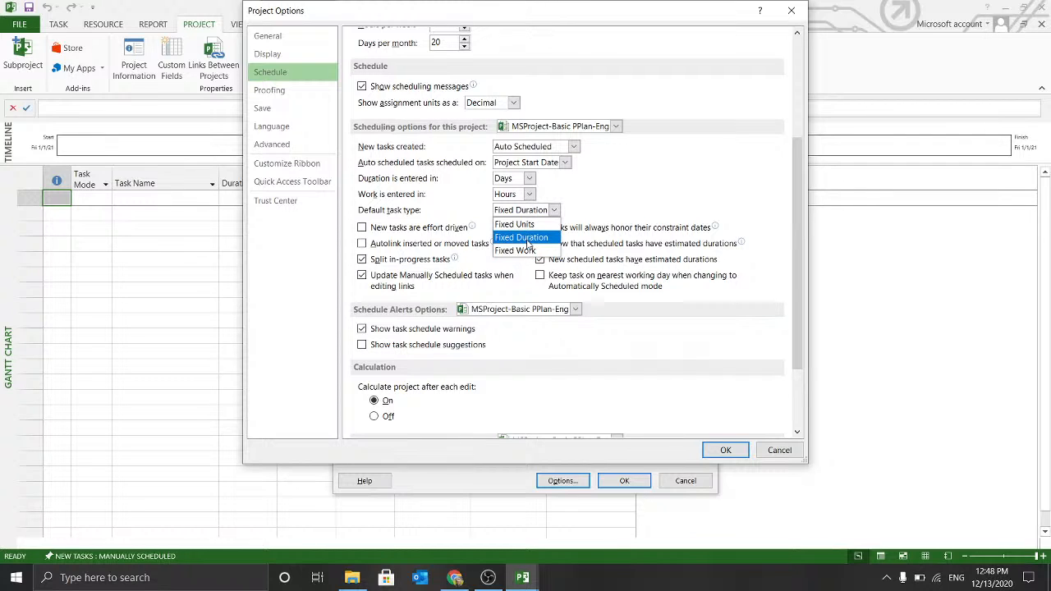
pyautogui.click(528, 241)
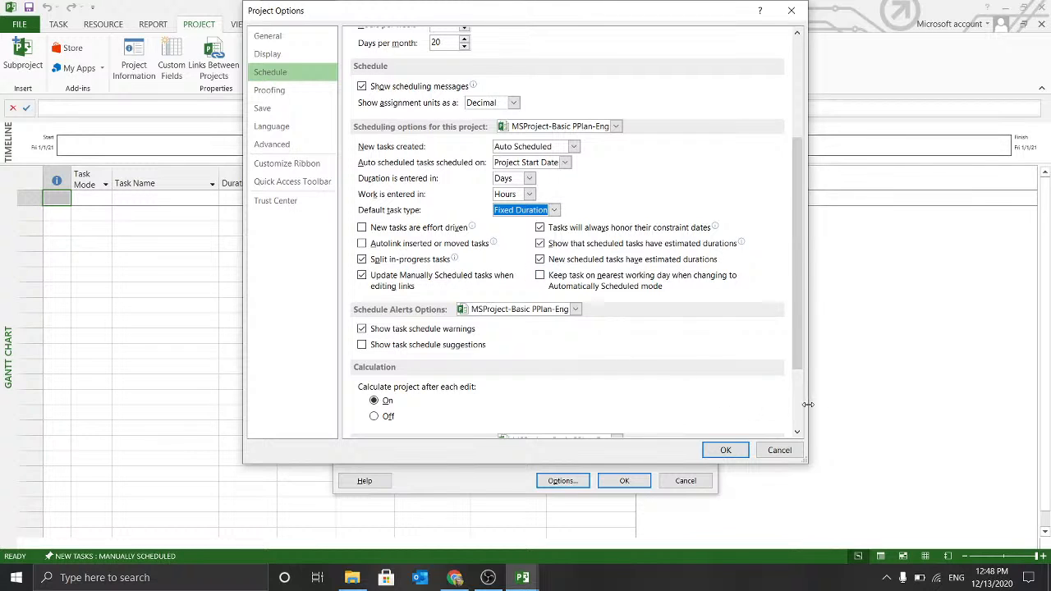
# Step: Review the schedule alert and calculation options, and apply both the project options and the working time changes
pyautogui.scroll(-2, 804, 401)
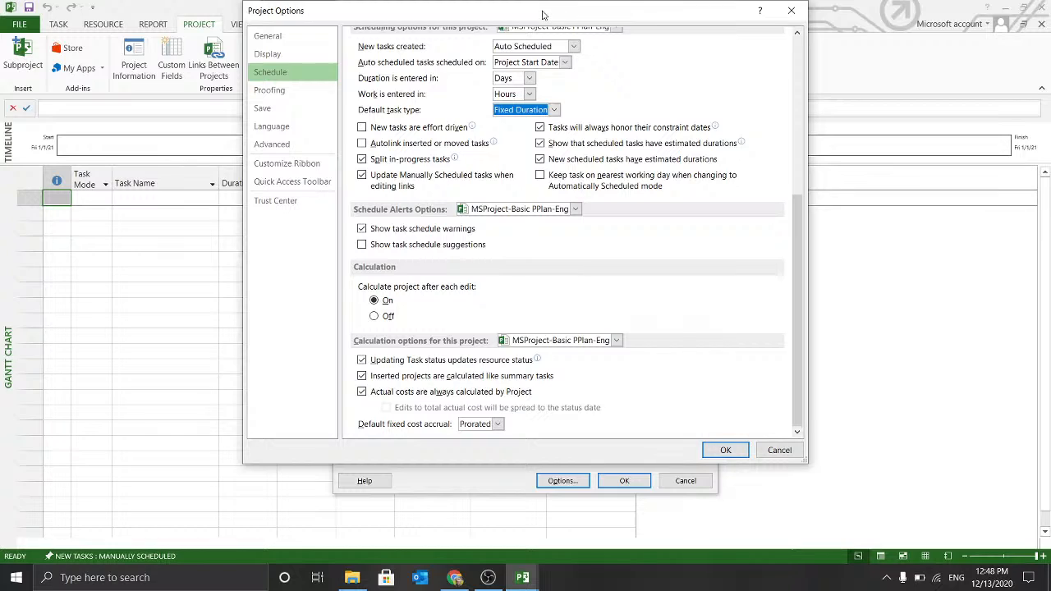
pyautogui.moveTo(541, 14); pyautogui.dragTo(546, 89)
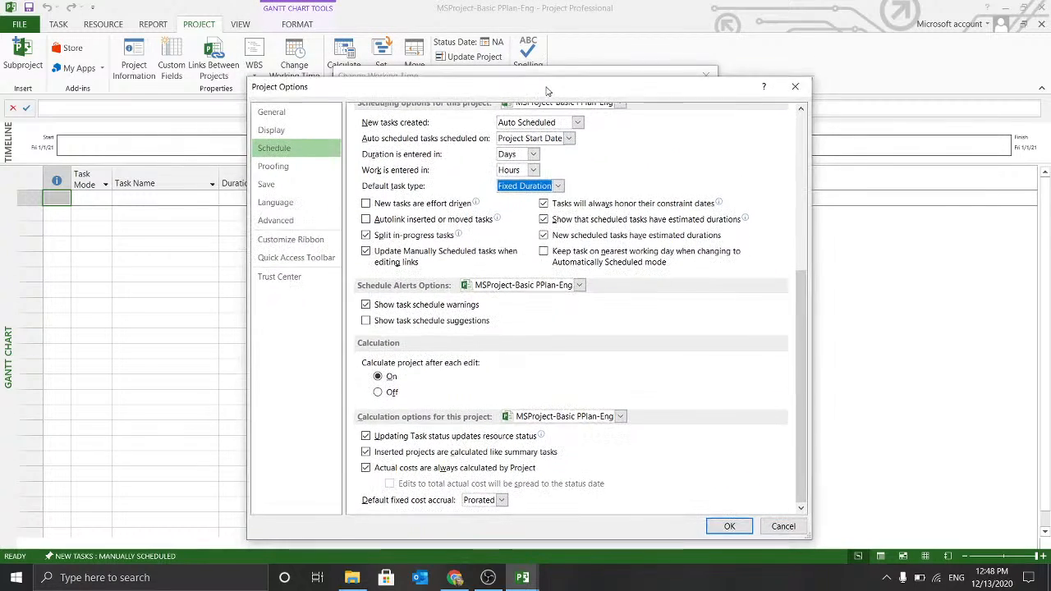
pyautogui.moveTo(438, 90); pyautogui.dragTo(446, 34)
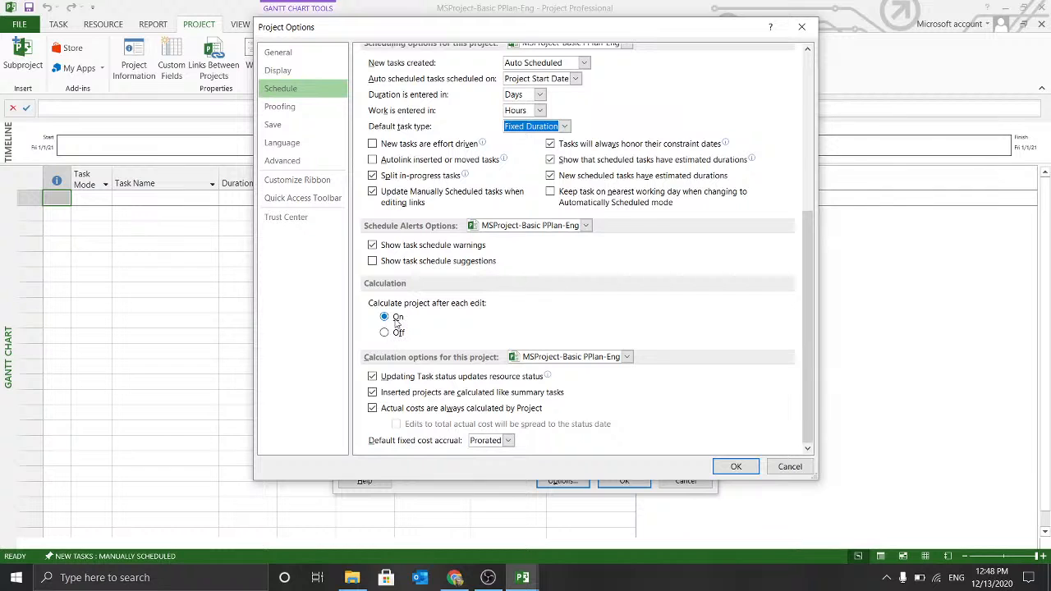
pyautogui.click(736, 466)
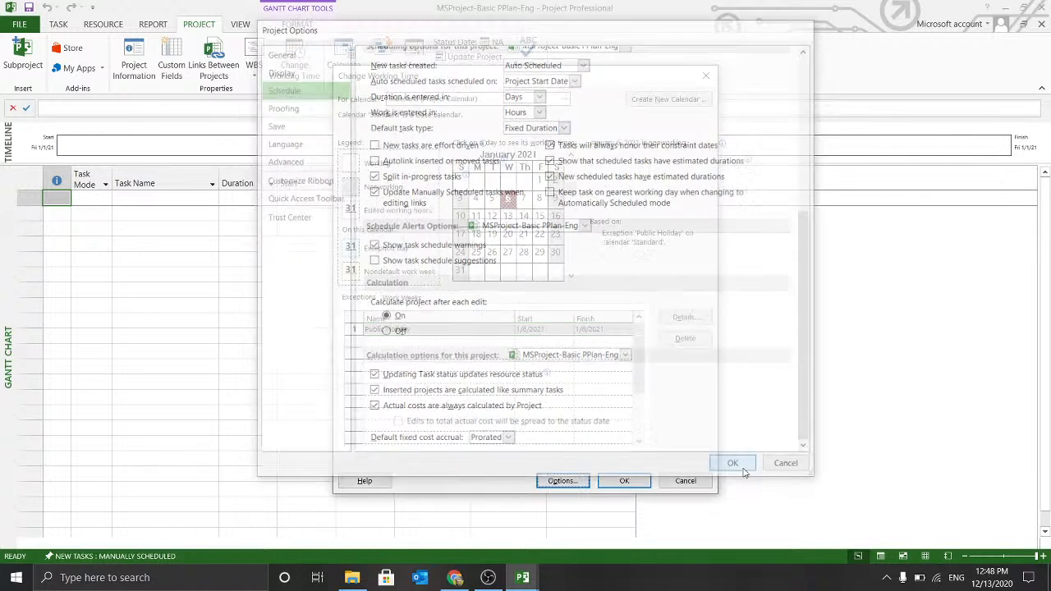
pyautogui.click(633, 488)
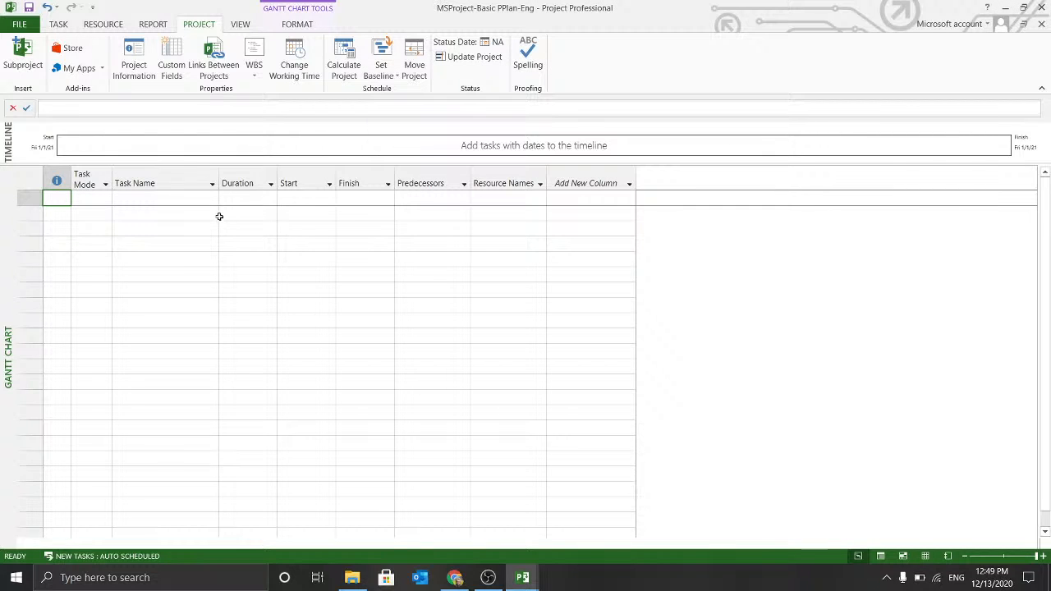
# Step: Enter Project Name as the first task in the task table
pyautogui.click(59, 24)
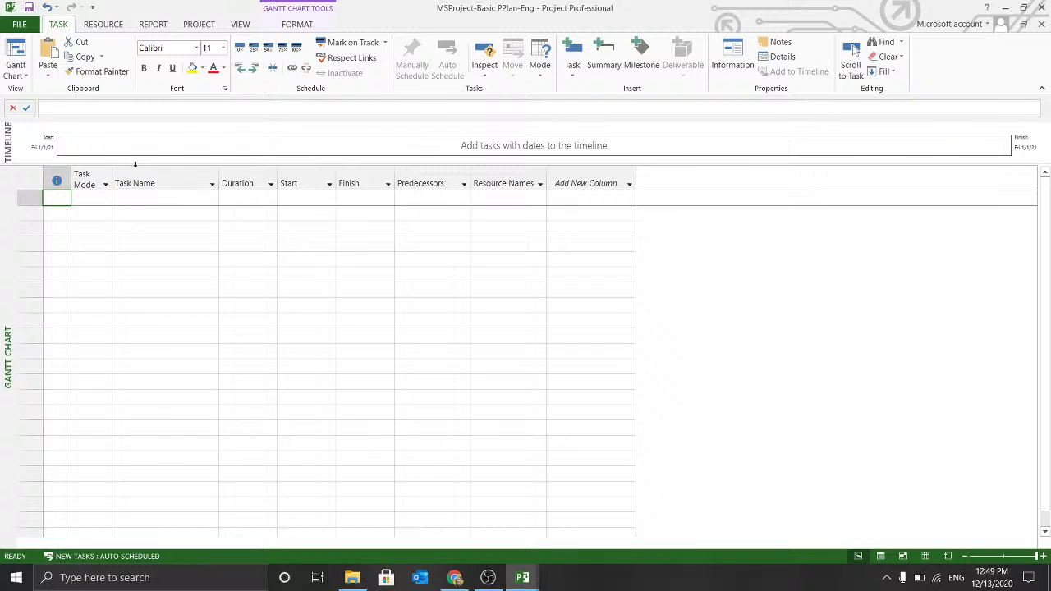
pyautogui.click(136, 197)
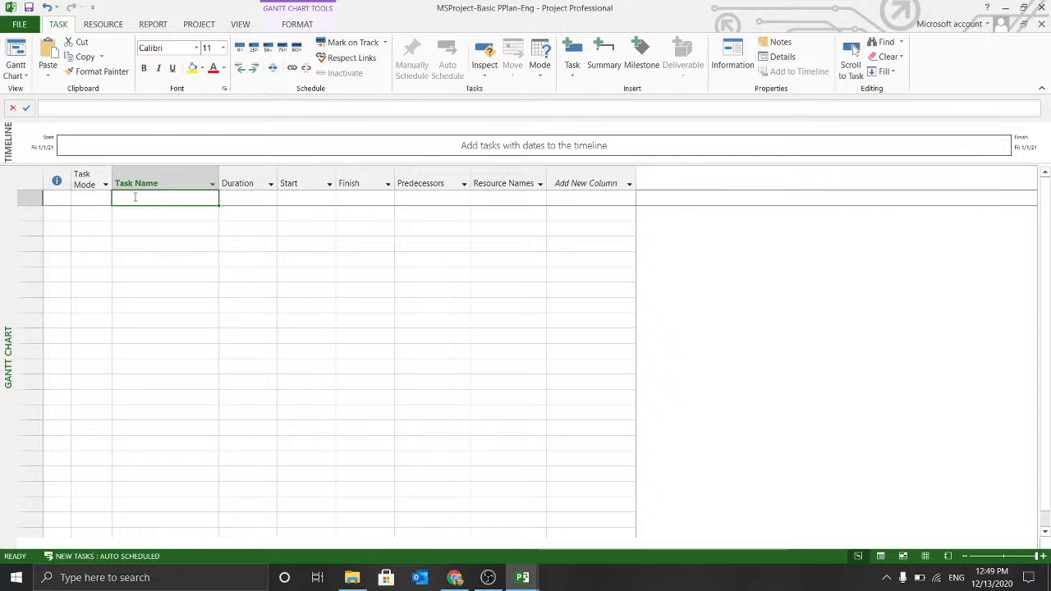
pyautogui.write('Project')
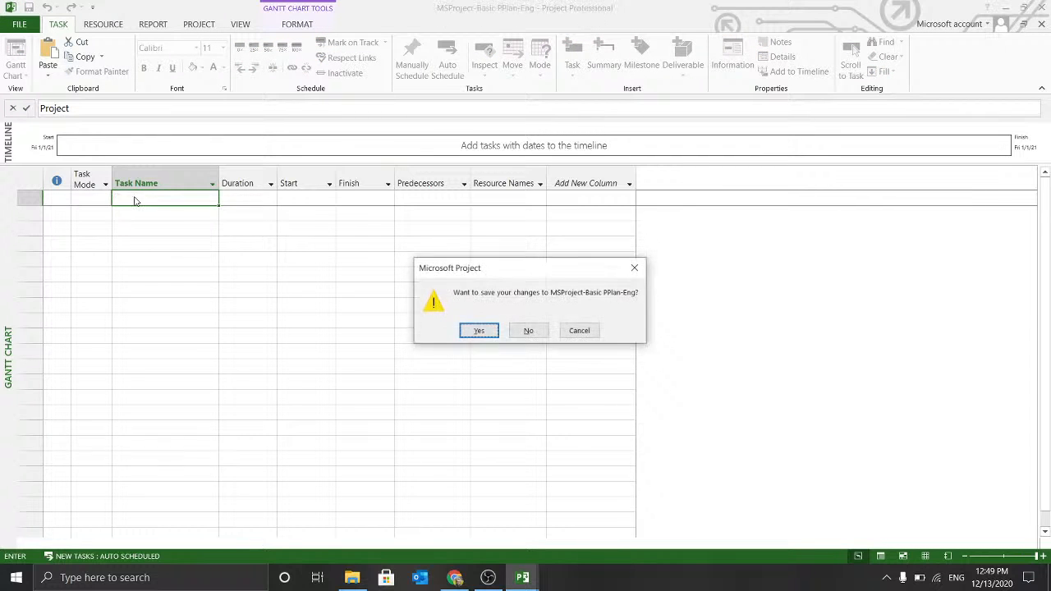
pyautogui.write(' name')
pyautogui.press('BackSpace')
pyautogui.press('BackSpace')
pyautogui.press('BackSpace')
pyautogui.press('BackSpace')
pyautogui.press('BackSpace')
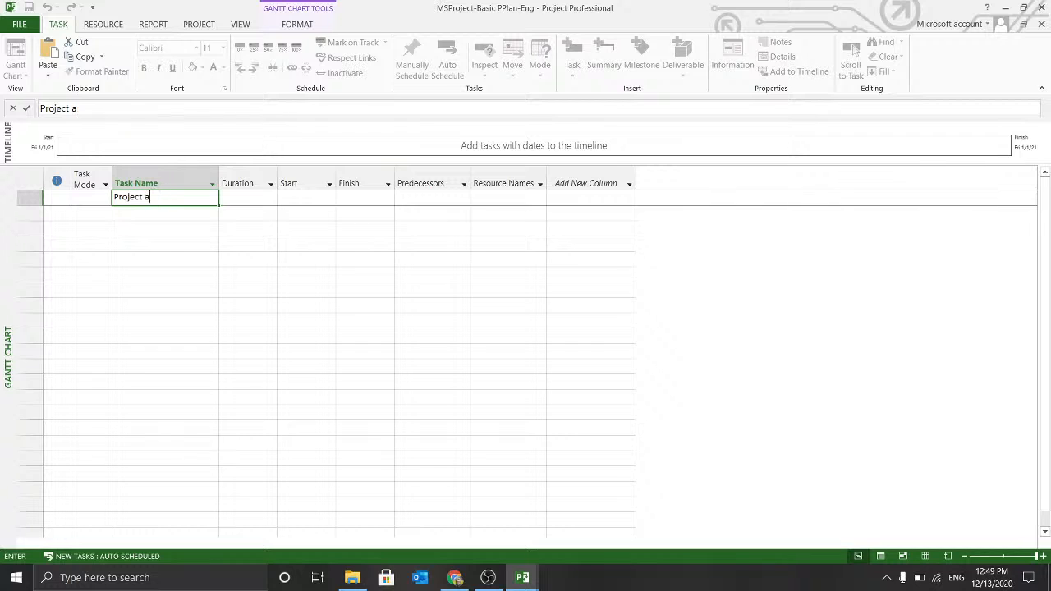
pyautogui.write('Name')
pyautogui.press('Return')
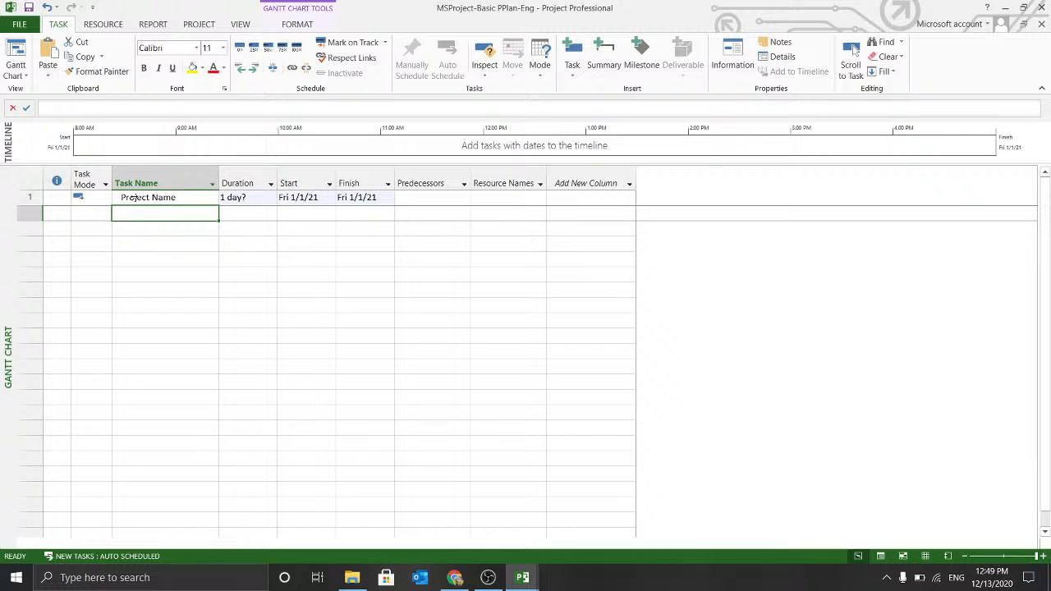
# Step: Examine the Project Name task's start date and duration, including the Estimated setting in its task information, and close it without changes
pyautogui.click(133, 198)
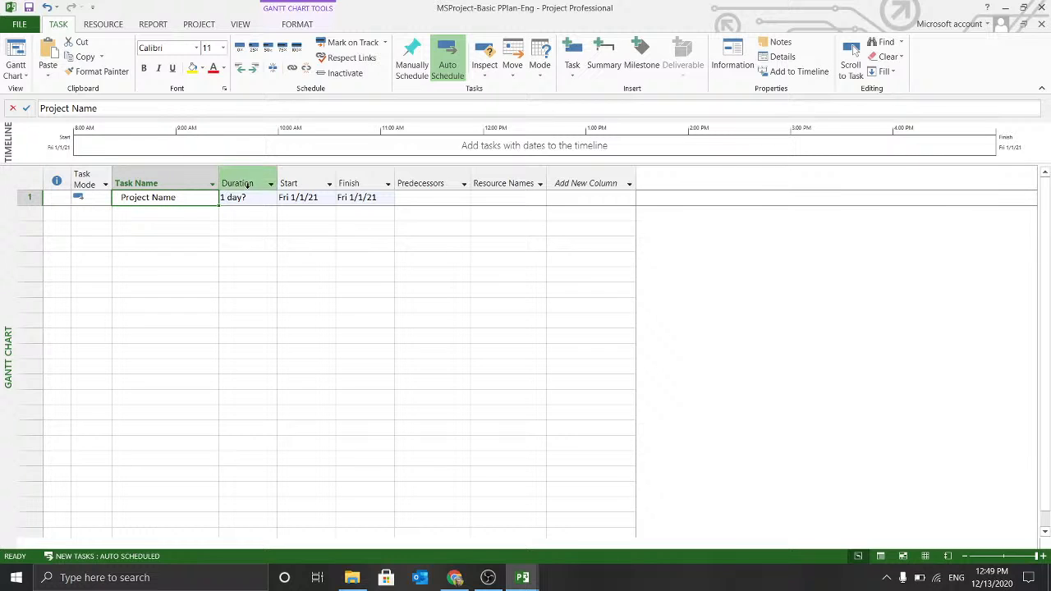
pyautogui.click(307, 198)
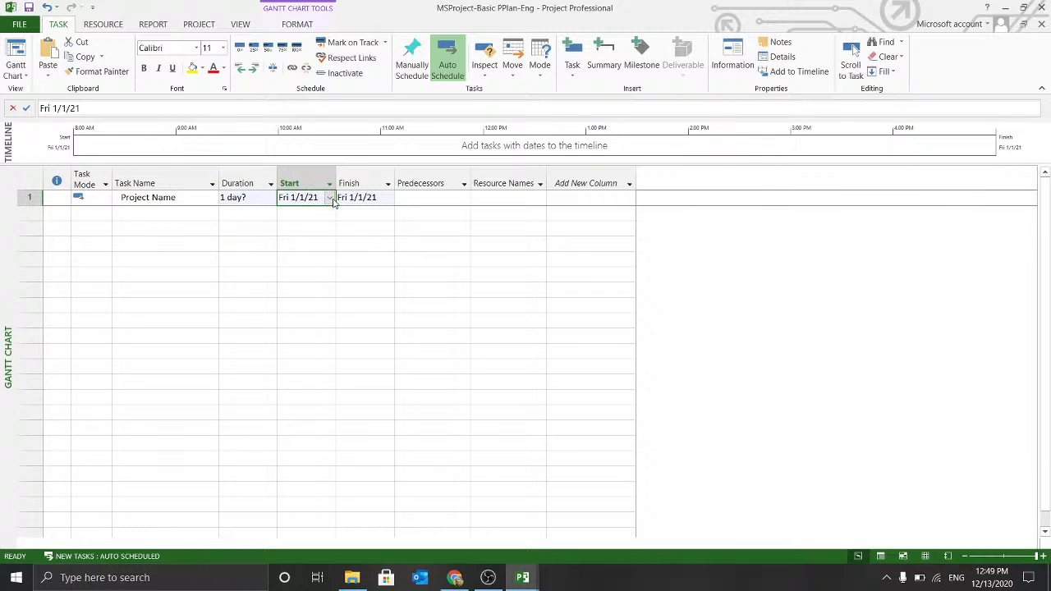
pyautogui.click(255, 197)
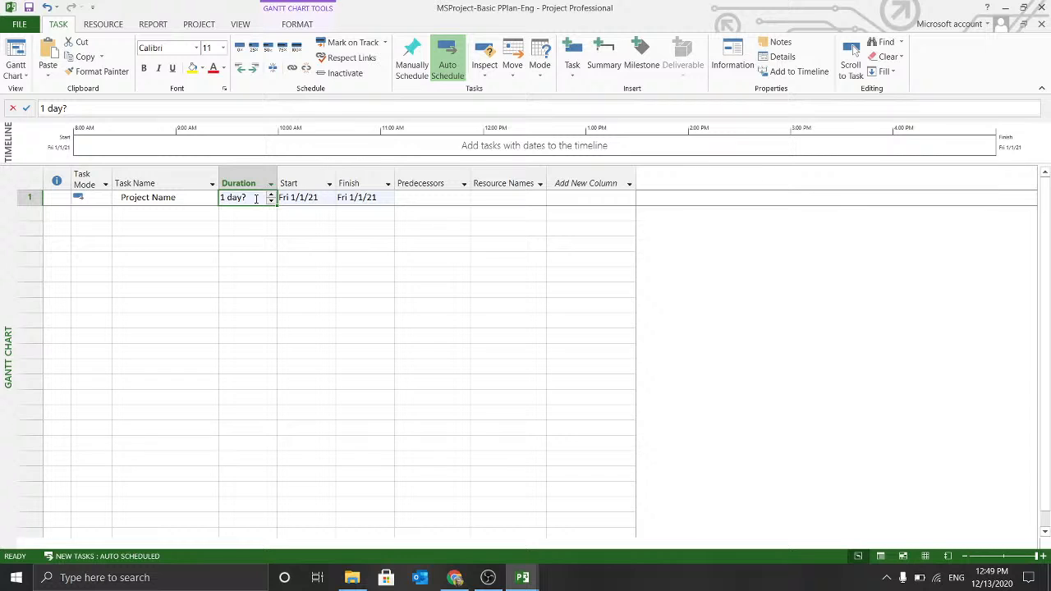
pyautogui.click(255, 199)
pyautogui.doubleClick(255, 201)
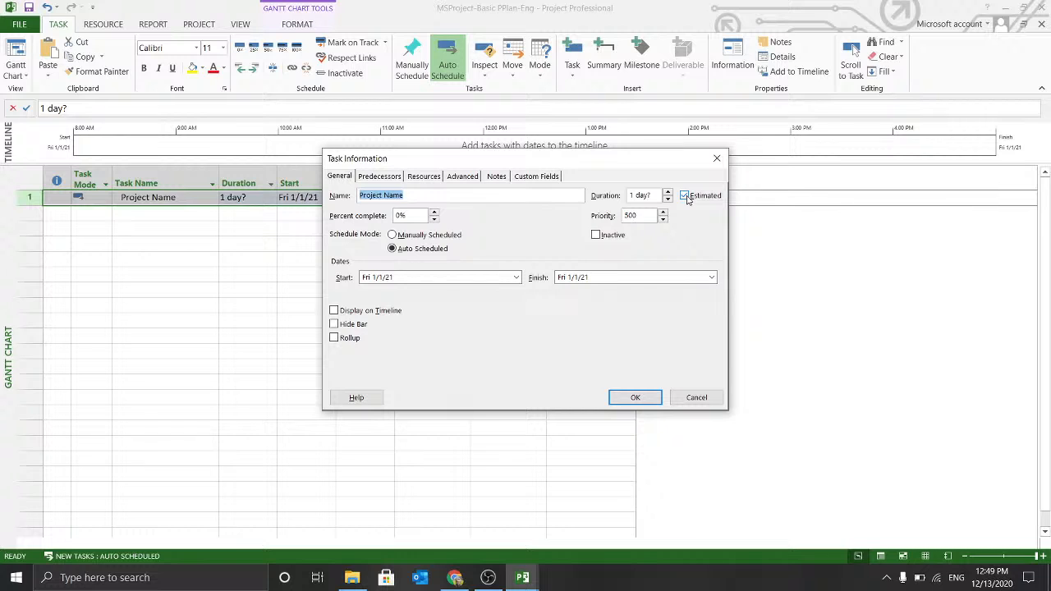
pyautogui.click(694, 398)
pyautogui.click(322, 340)
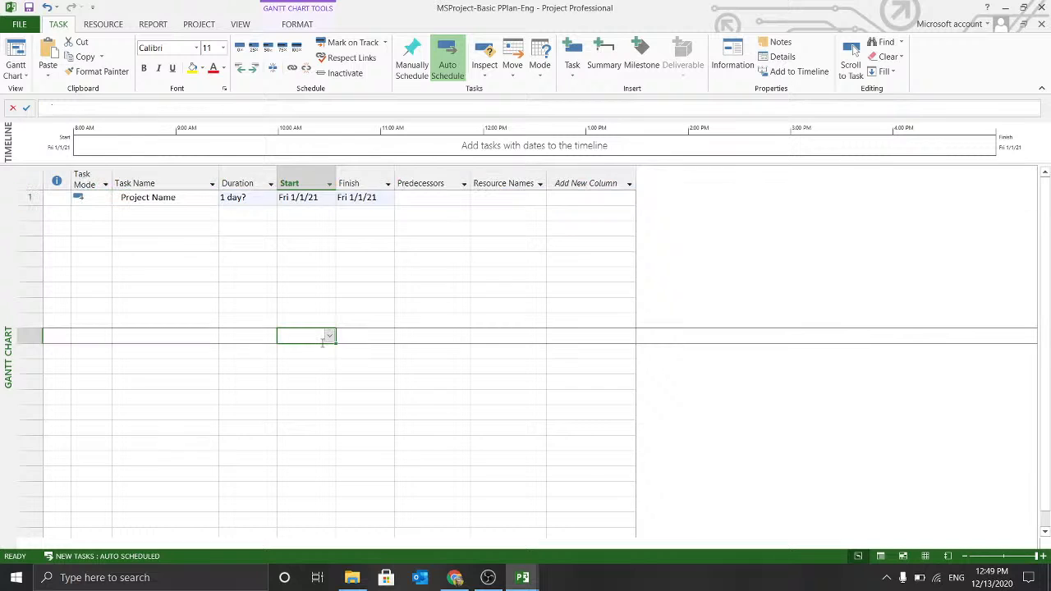
# Step: Widen the Task Name column of the task table to make room for longer names
pyautogui.click(153, 211)
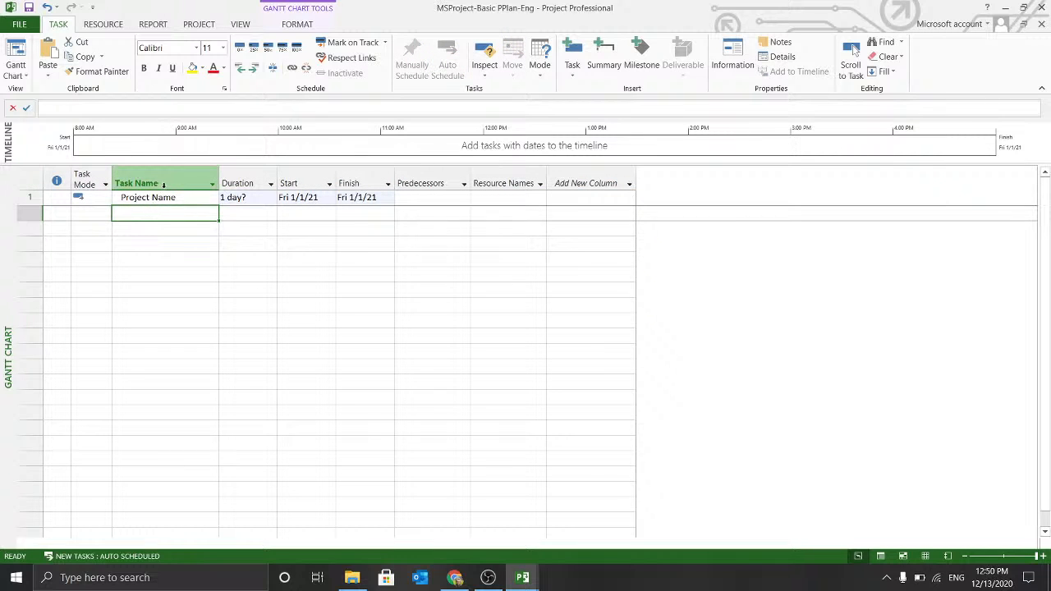
pyautogui.click(166, 199)
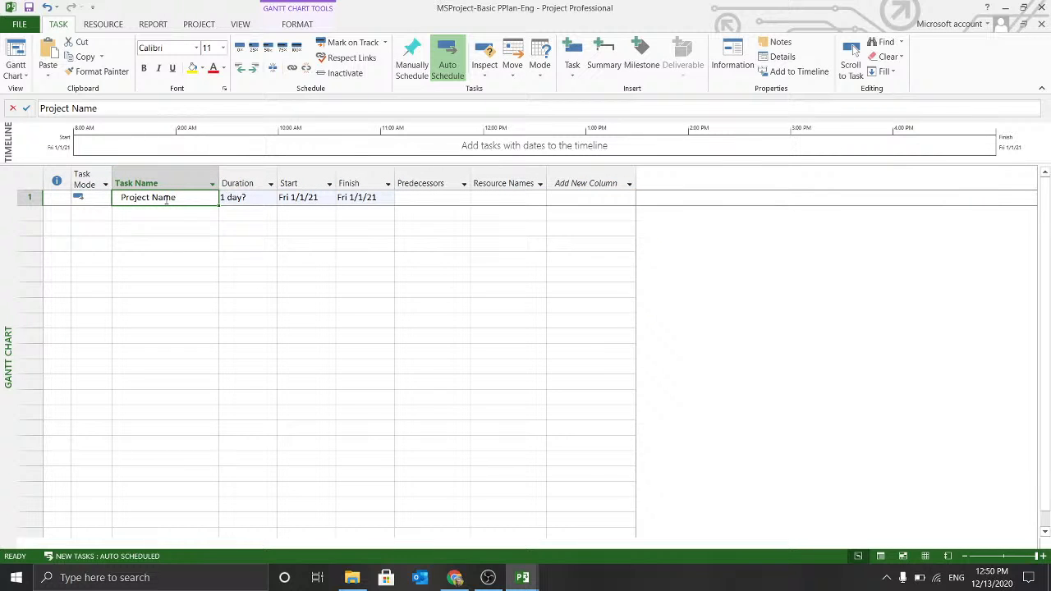
pyautogui.click(166, 219)
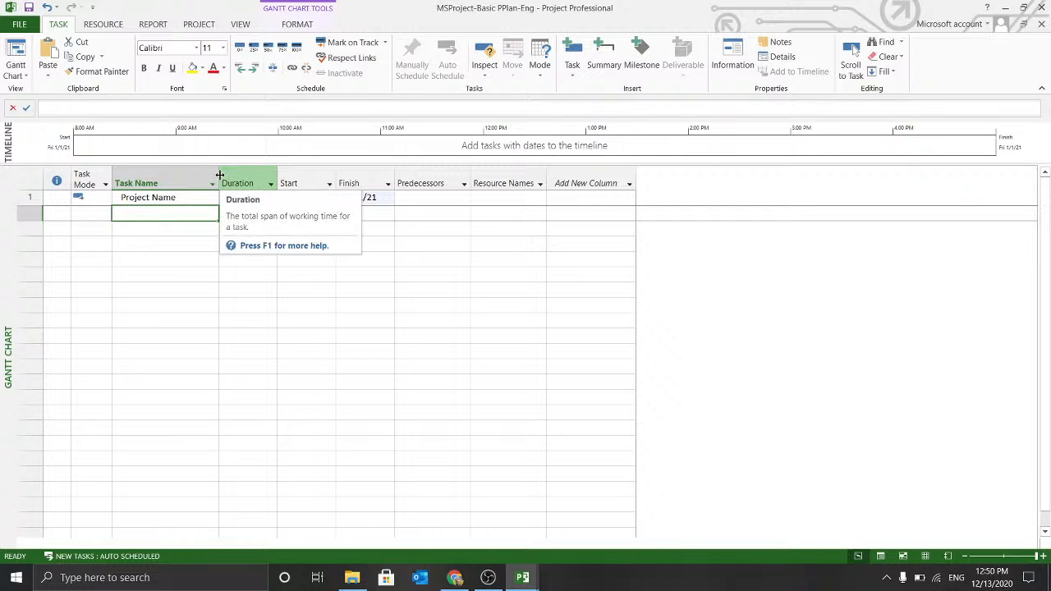
pyautogui.moveTo(219, 176); pyautogui.dragTo(276, 174)
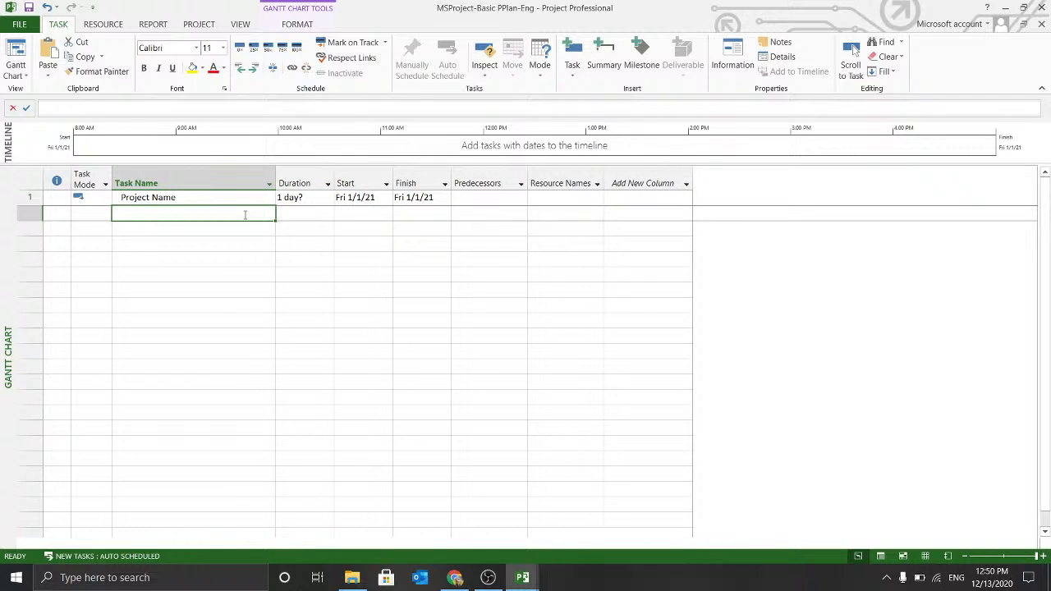
# Step: Add the tasks Summary Task 1 and Task A below Project Name
pyautogui.write('Summary ')
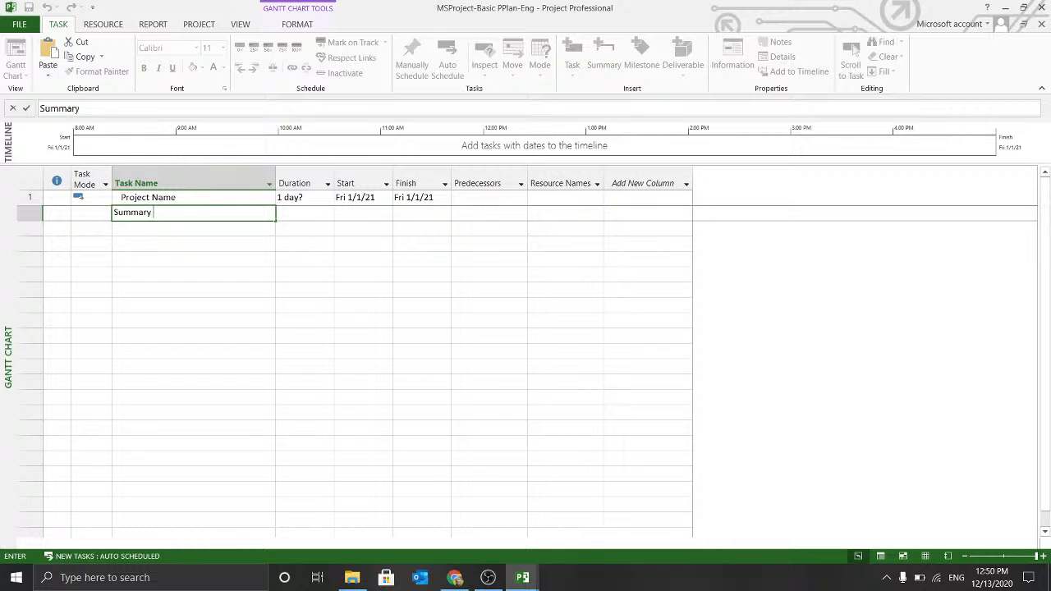
pyautogui.write('Task 1')
pyautogui.press('Return')
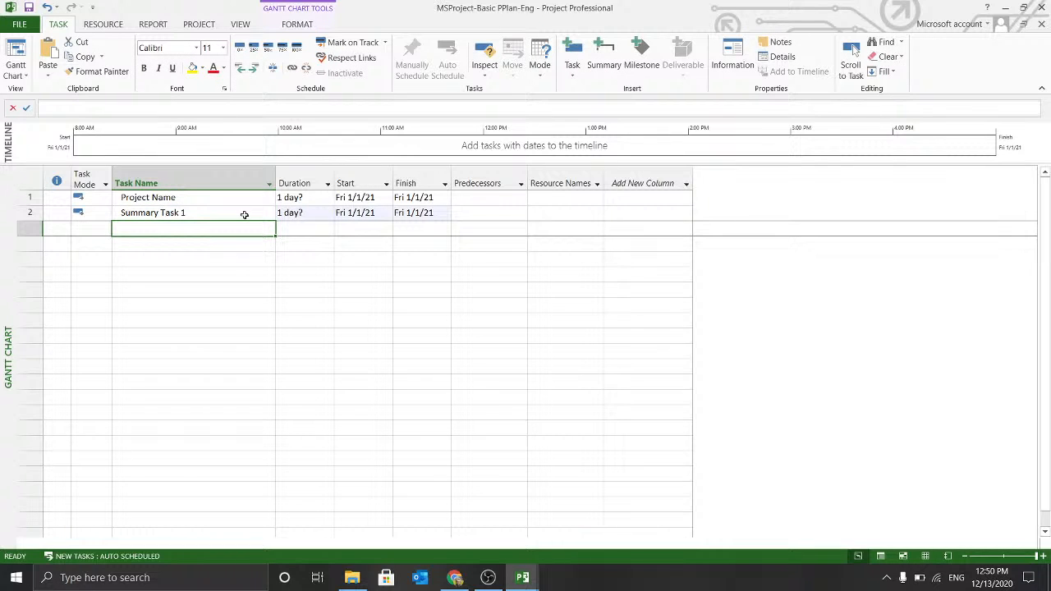
pyautogui.write('Tas')
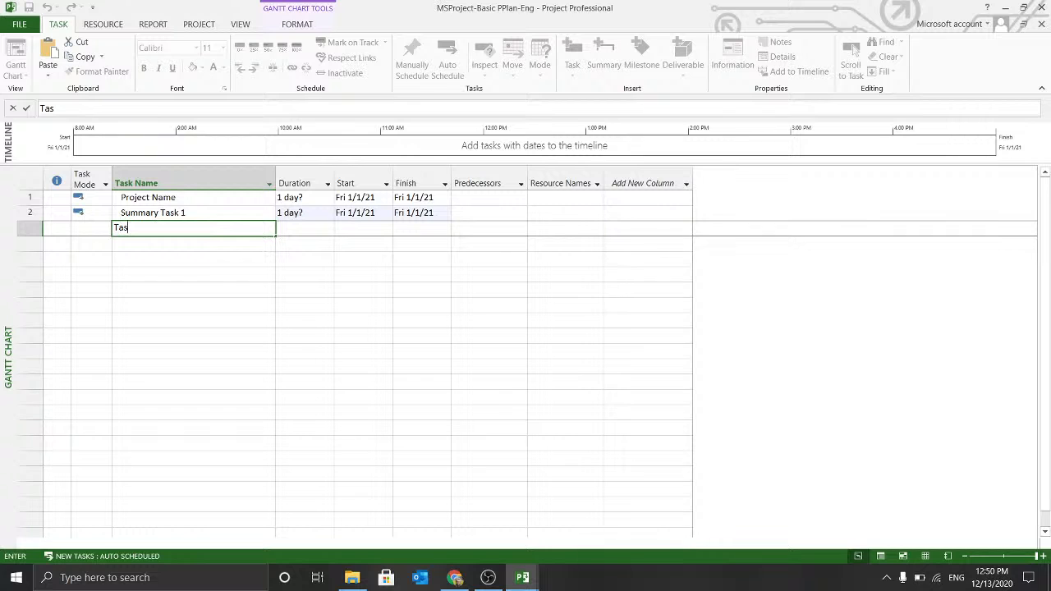
pyautogui.write('k A')
pyautogui.press('Return')
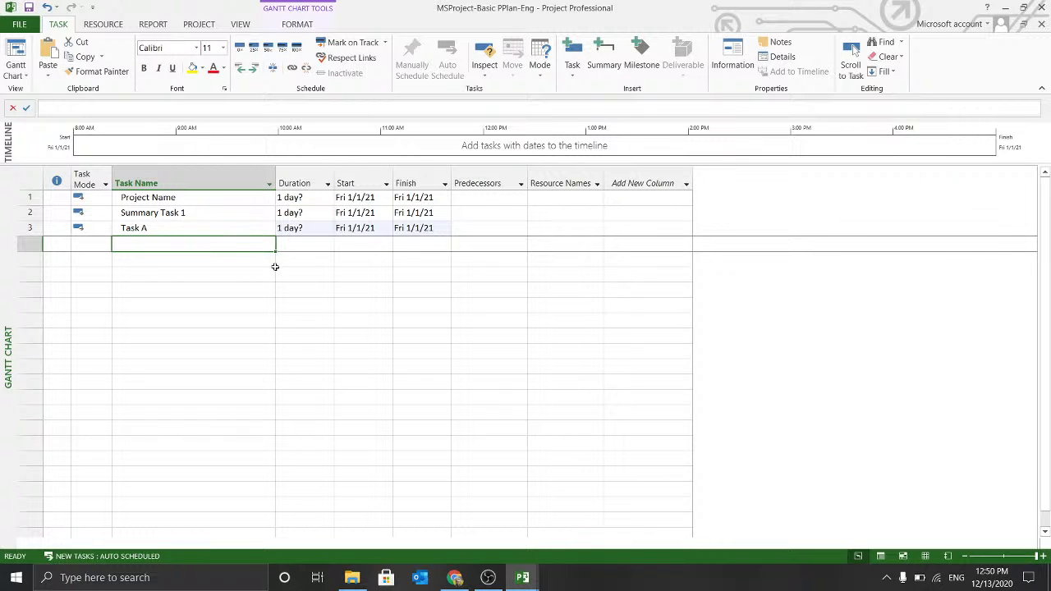
# Step: Add the tasks Task B and Task C below Task A
pyautogui.write('Task ')
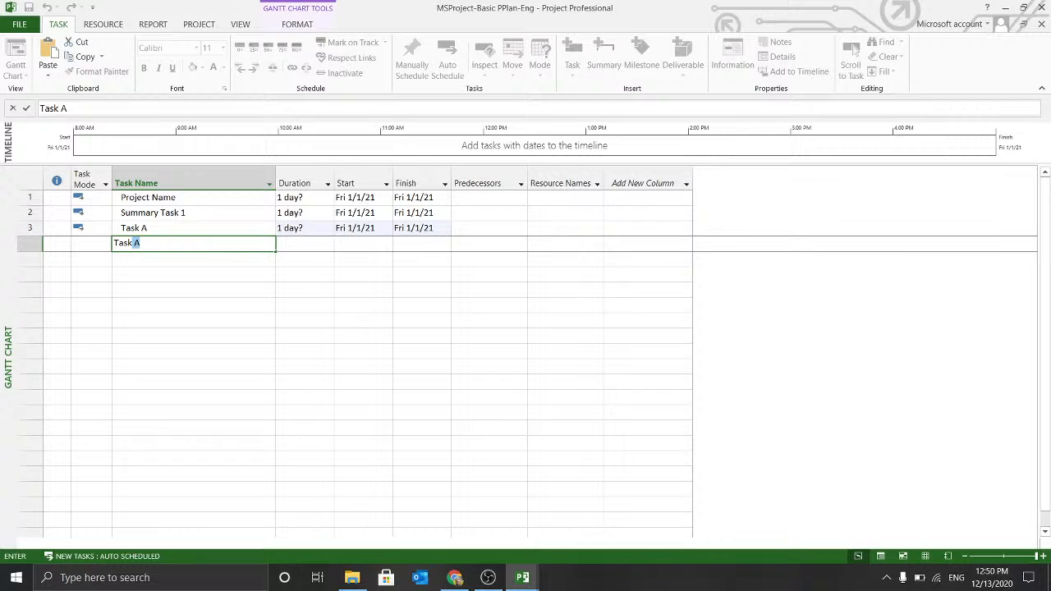
pyautogui.write('B')
pyautogui.press('Return')
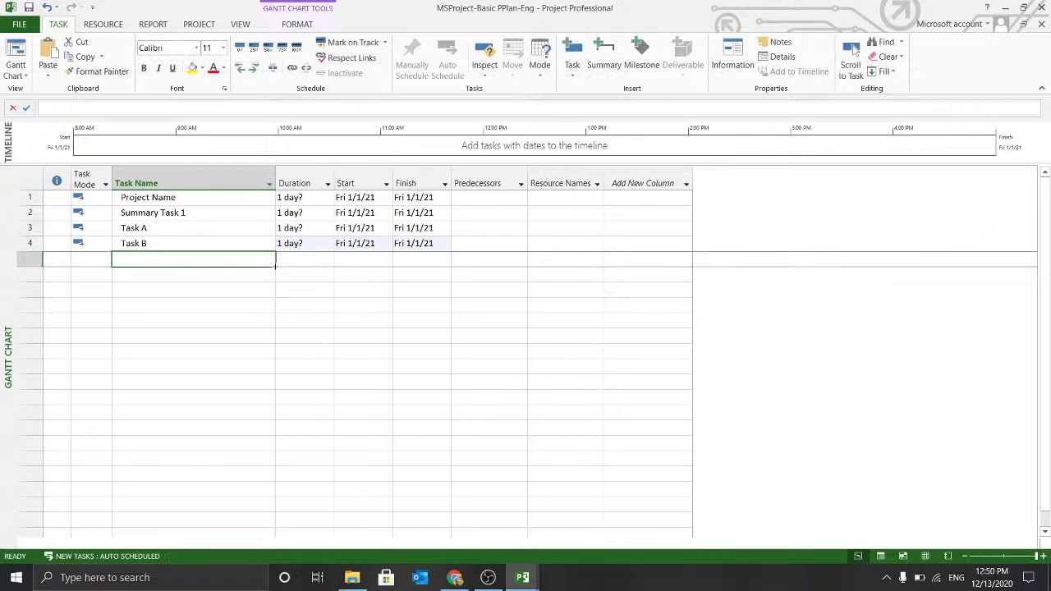
pyautogui.write('Tas')
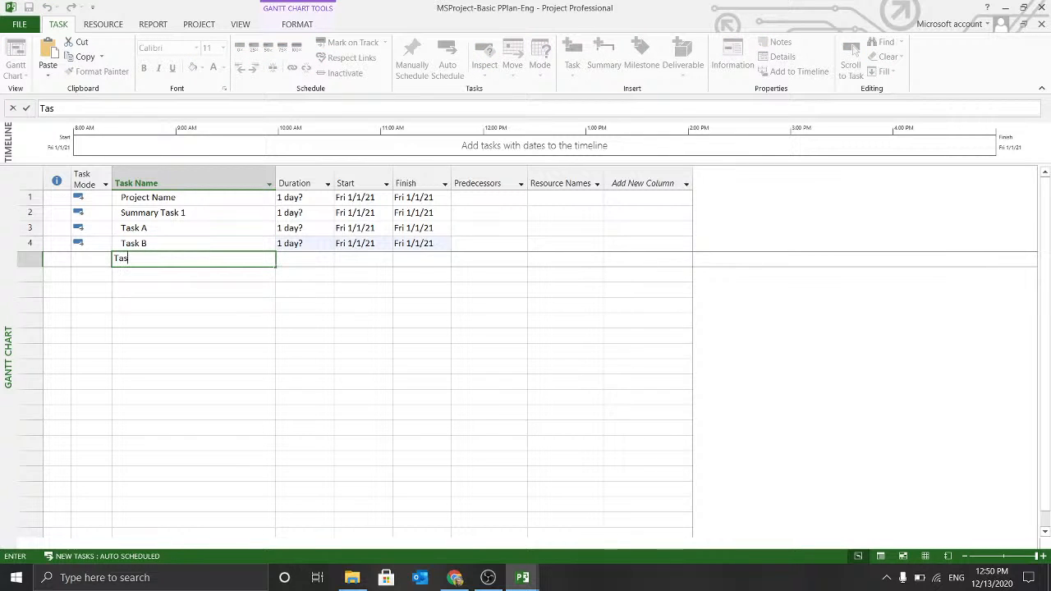
pyautogui.write('k C')
pyautogui.press('Return')
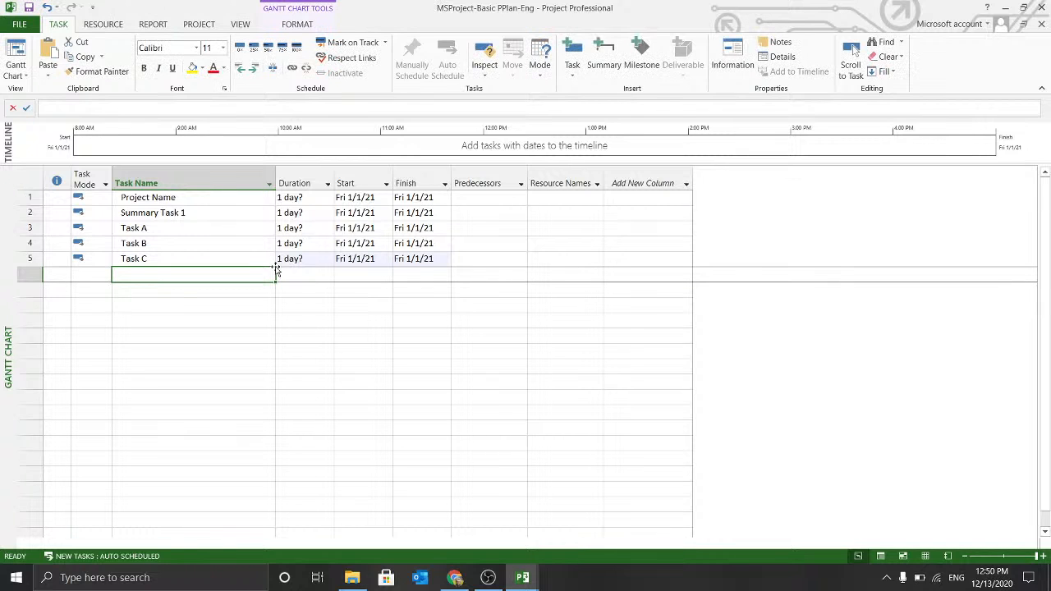
# Step: Indent Task A, Task B and Task C under Summary Task 1, and indent Summary Task 1 under Project Name
pyautogui.click(219, 230)
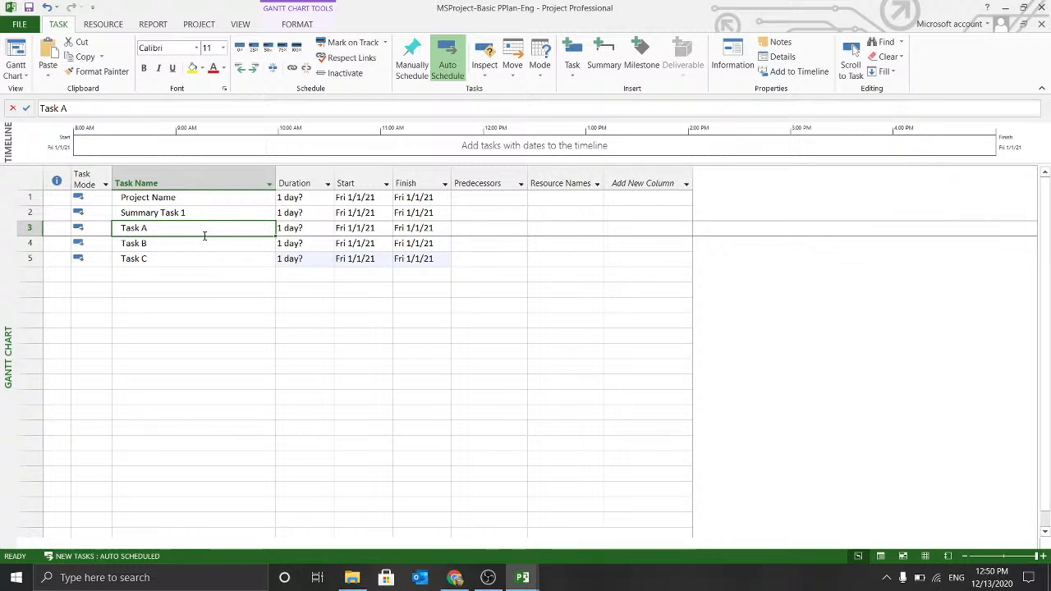
pyautogui.hotkey('shift', 'Down')
pyautogui.hotkey('shift', 'Down')
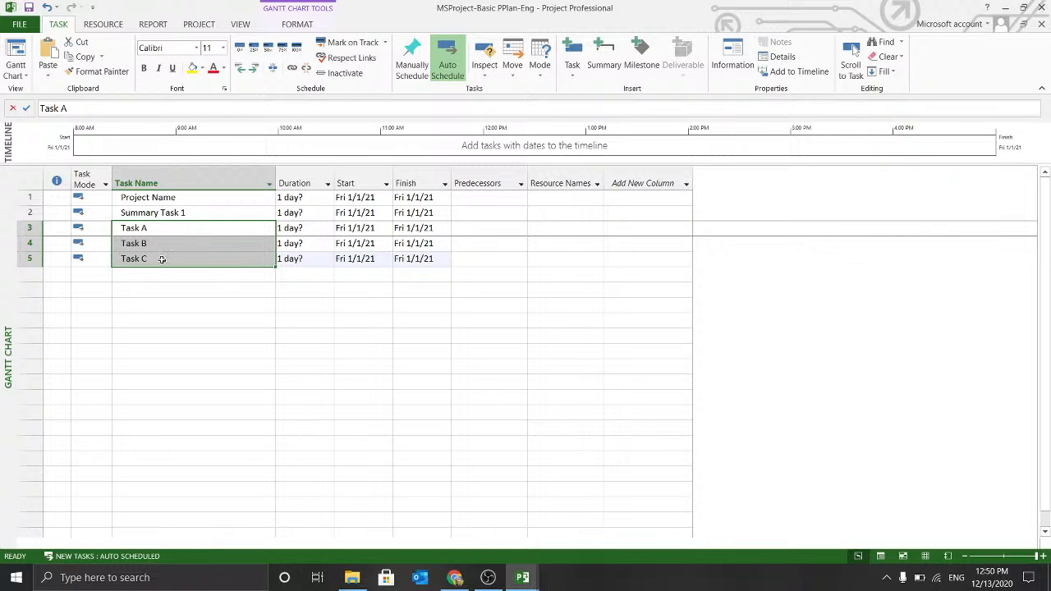
pyautogui.click(255, 69)
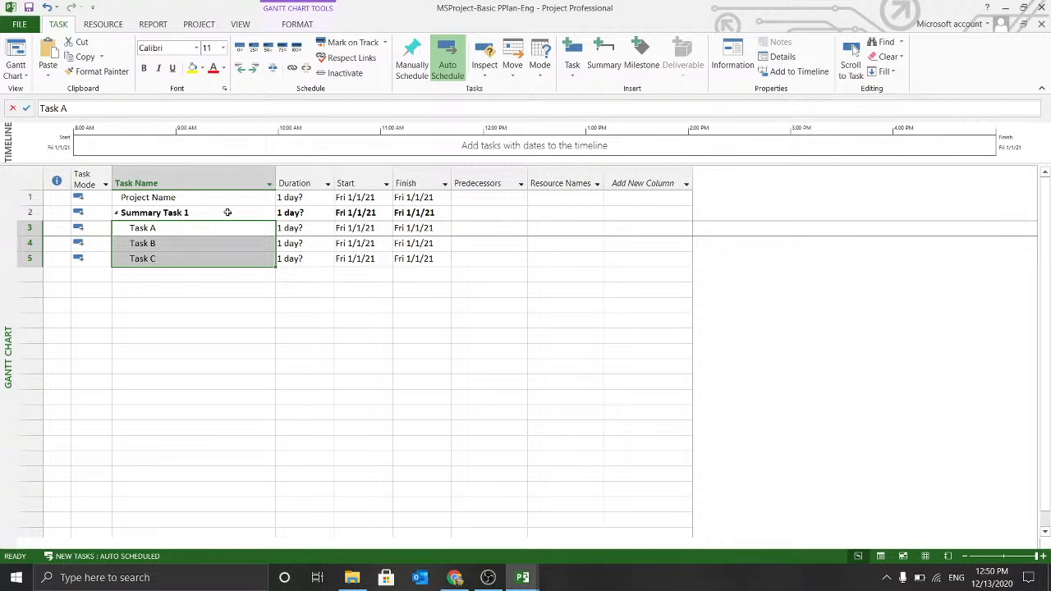
pyautogui.click(228, 213)
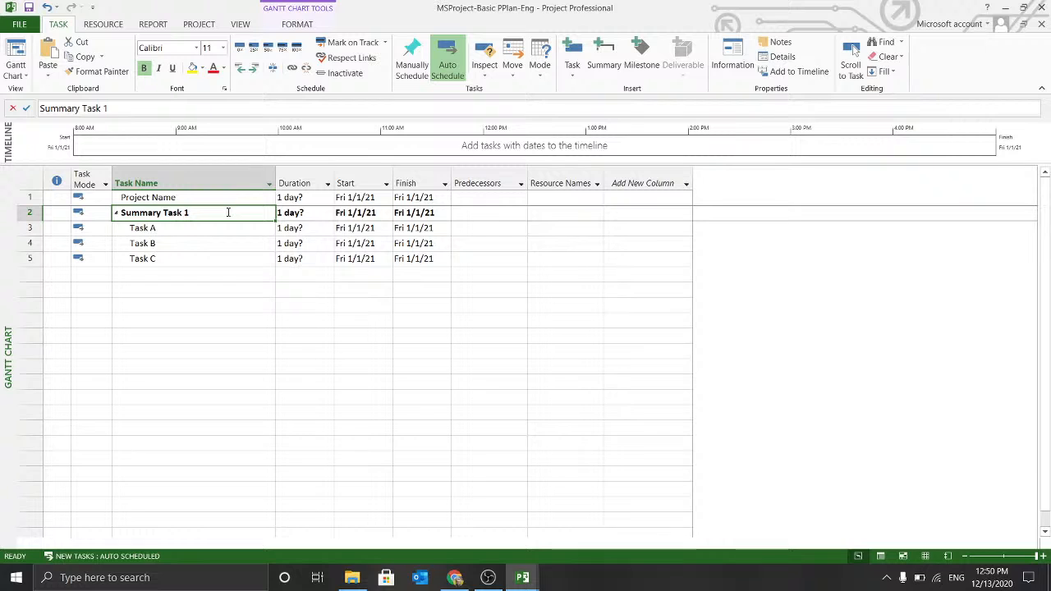
pyautogui.click(253, 69)
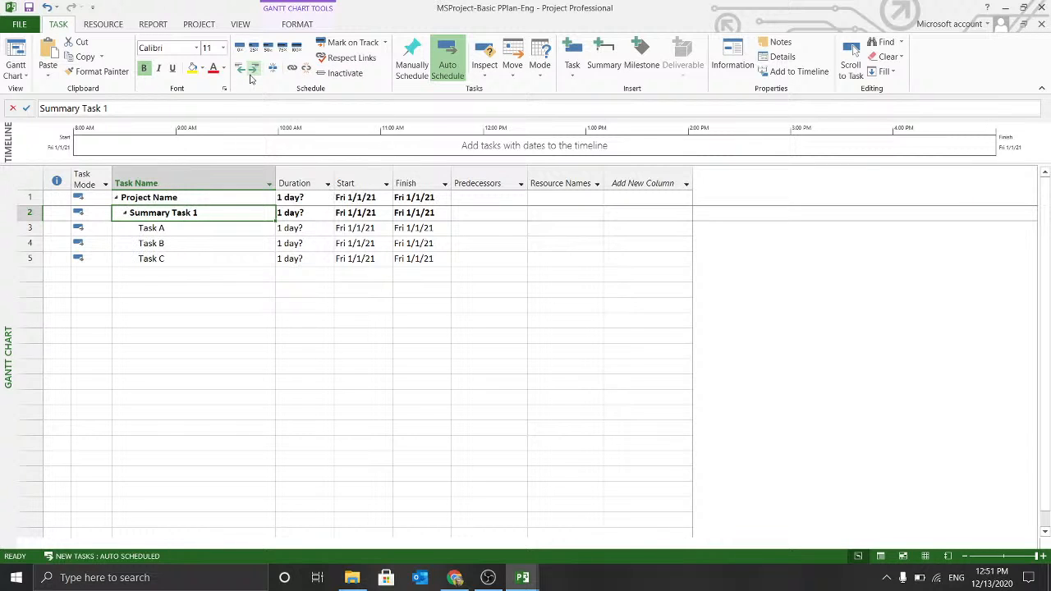
# Step: Collapse and re-expand the outlines of Project Name and Summary Task 1 to check the task hierarchy
pyautogui.click(198, 199)
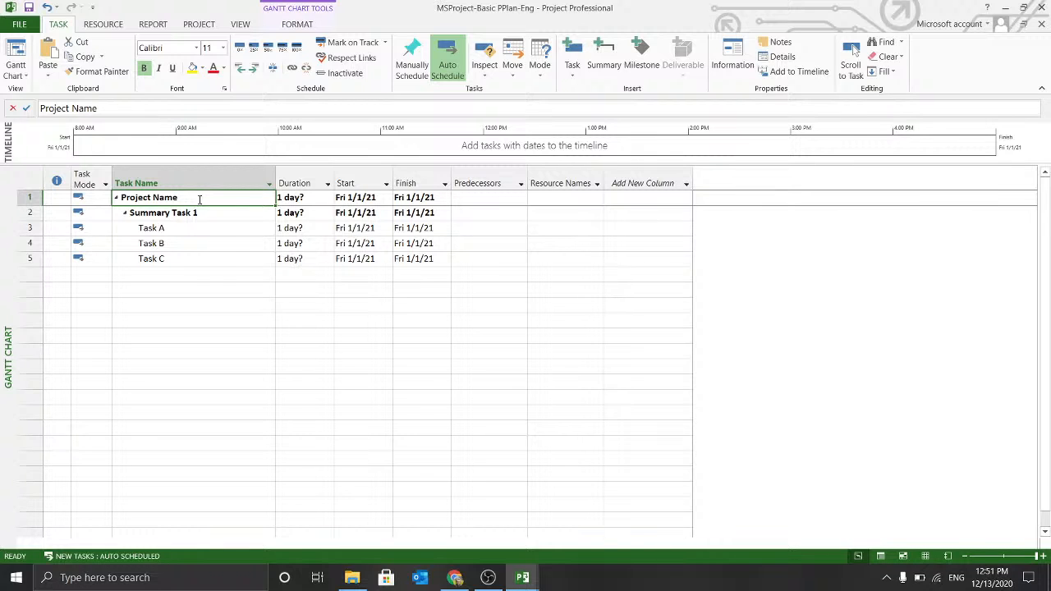
pyautogui.click(116, 200)
pyautogui.click(117, 200)
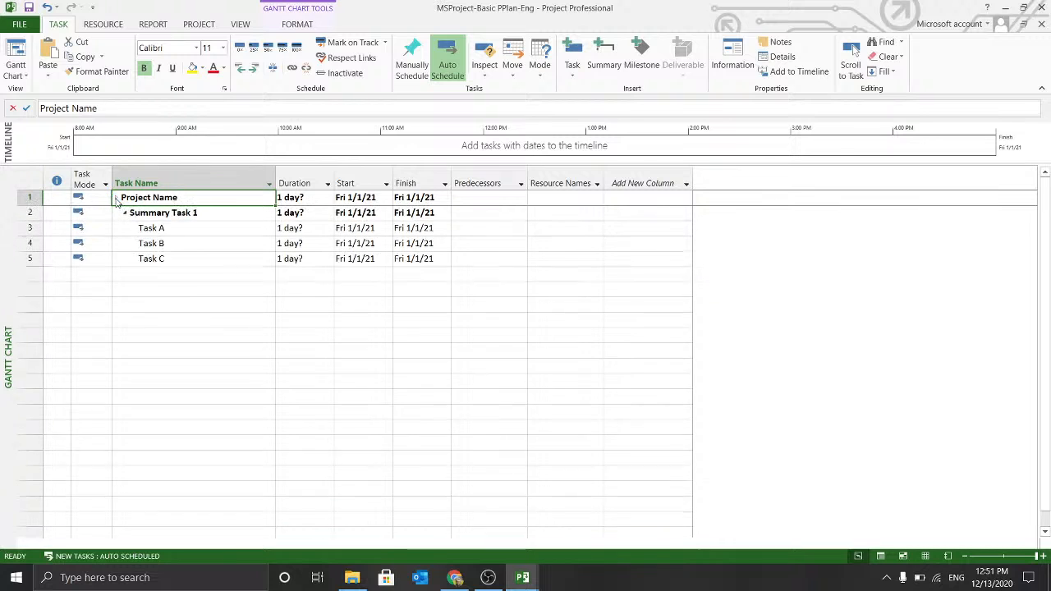
pyautogui.click(125, 214)
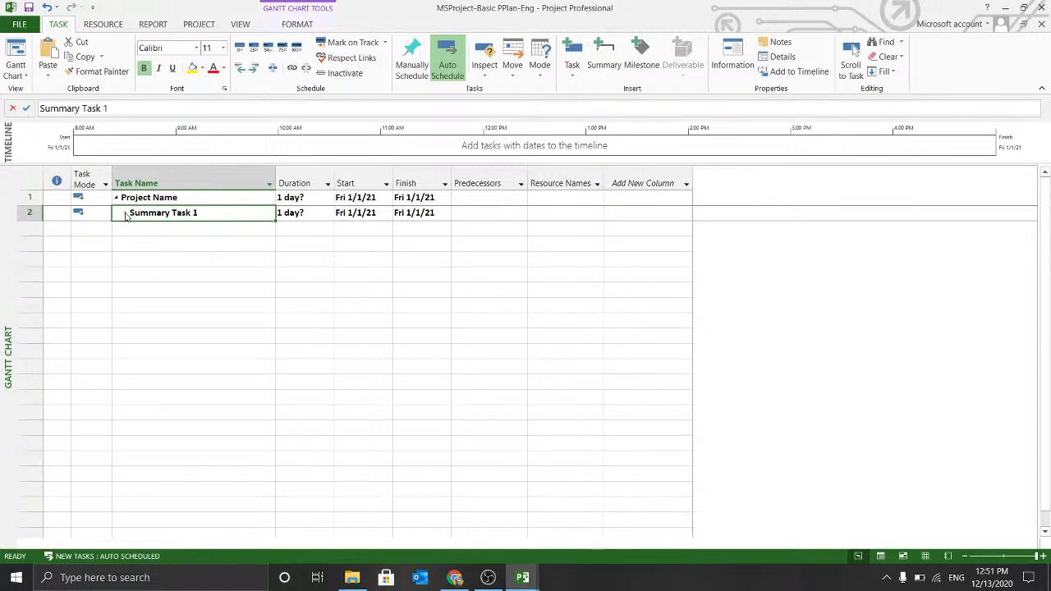
pyautogui.click(125, 213)
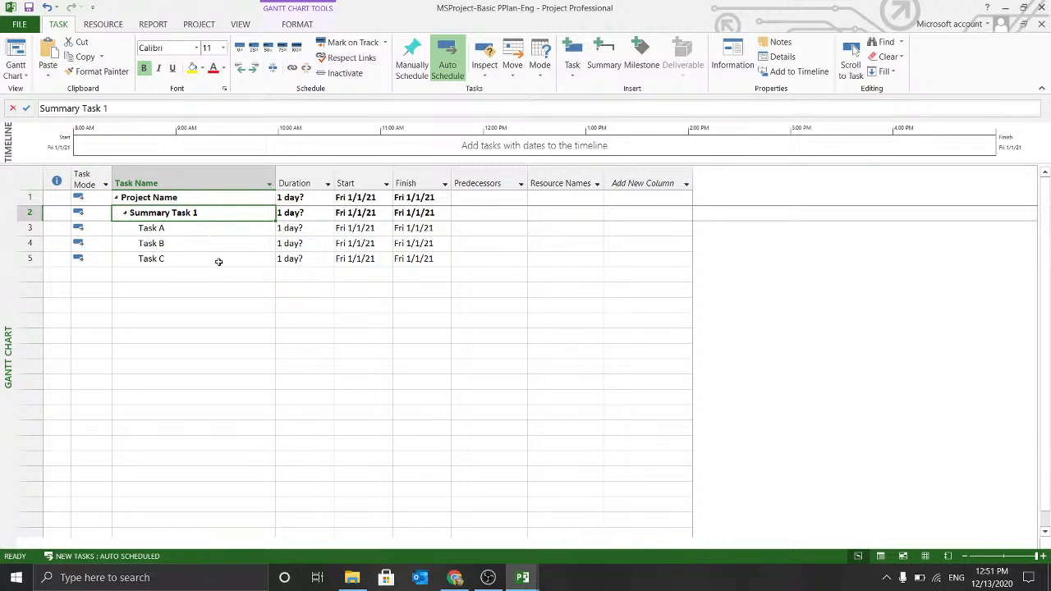
# Step: Set Task A's duration to 4d in its task information and clear the Estimated option
pyautogui.click(289, 231)
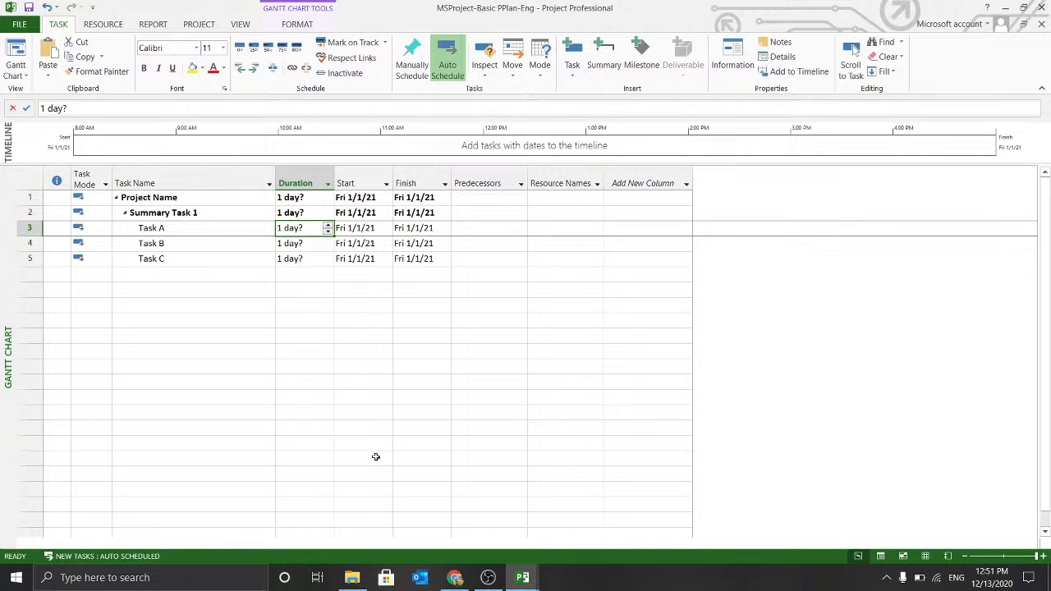
pyautogui.doubleClick(188, 231)
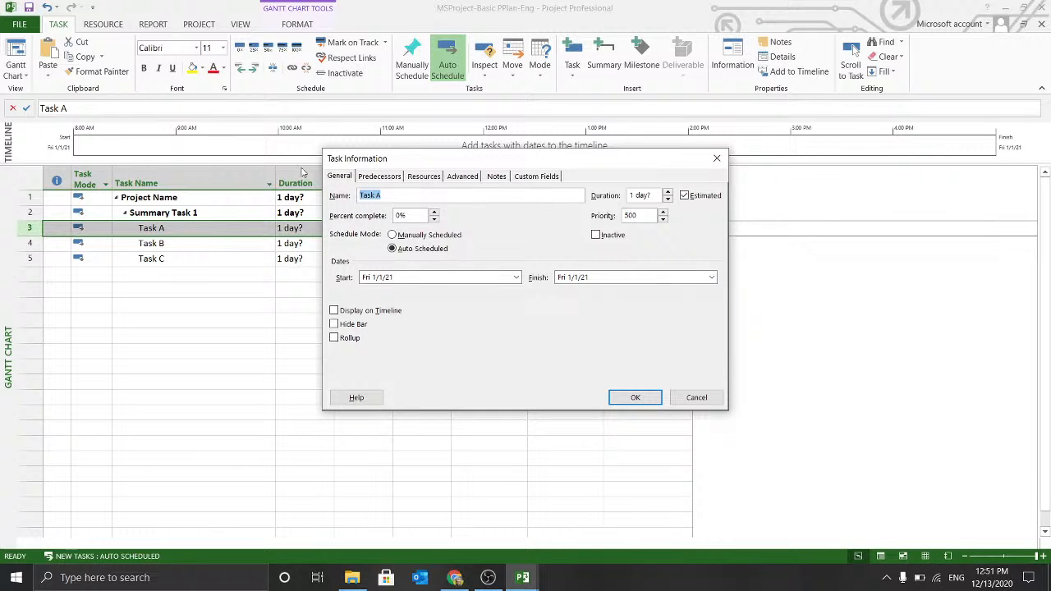
pyautogui.click(396, 194)
pyautogui.click(668, 192)
pyautogui.click(657, 195)
pyautogui.click(685, 196)
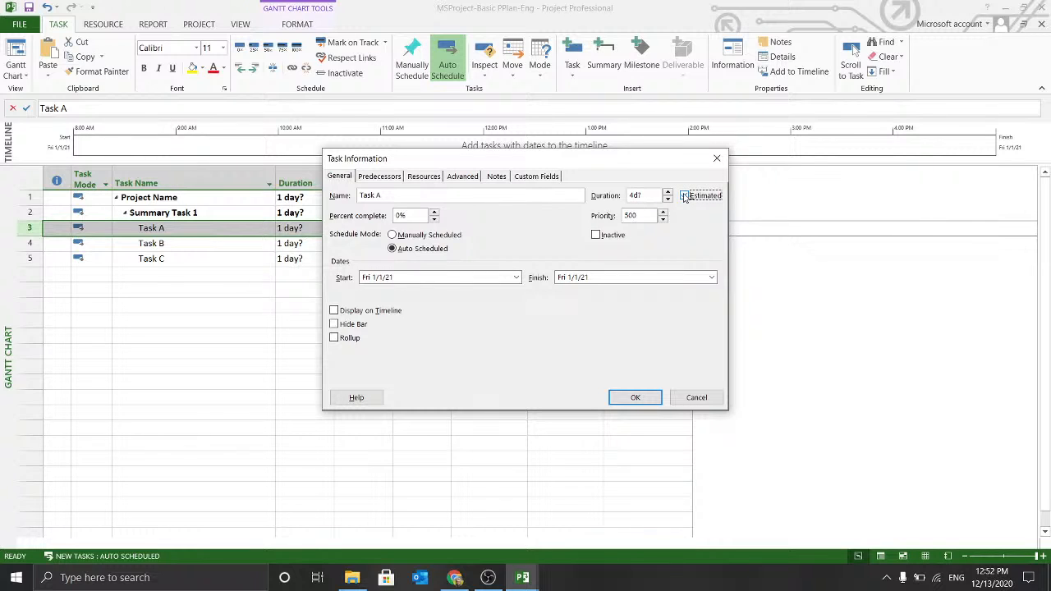
pyautogui.click(684, 196)
pyautogui.click(644, 198)
# Step: Examine Task A's percent complete, priority, schedule mode and Inactive settings without keeping any changes to them
pyautogui.click(435, 213)
pyautogui.click(434, 212)
pyautogui.click(435, 220)
pyautogui.click(434, 220)
pyautogui.click(413, 216)
pyautogui.click(641, 216)
pyautogui.click(392, 249)
pyautogui.click(596, 235)
pyautogui.click(597, 236)
# Step: Examine the predecessor fields and the resource assignment fields in Task A's task information
pyautogui.moveTo(381, 162); pyautogui.dragTo(378, 187)
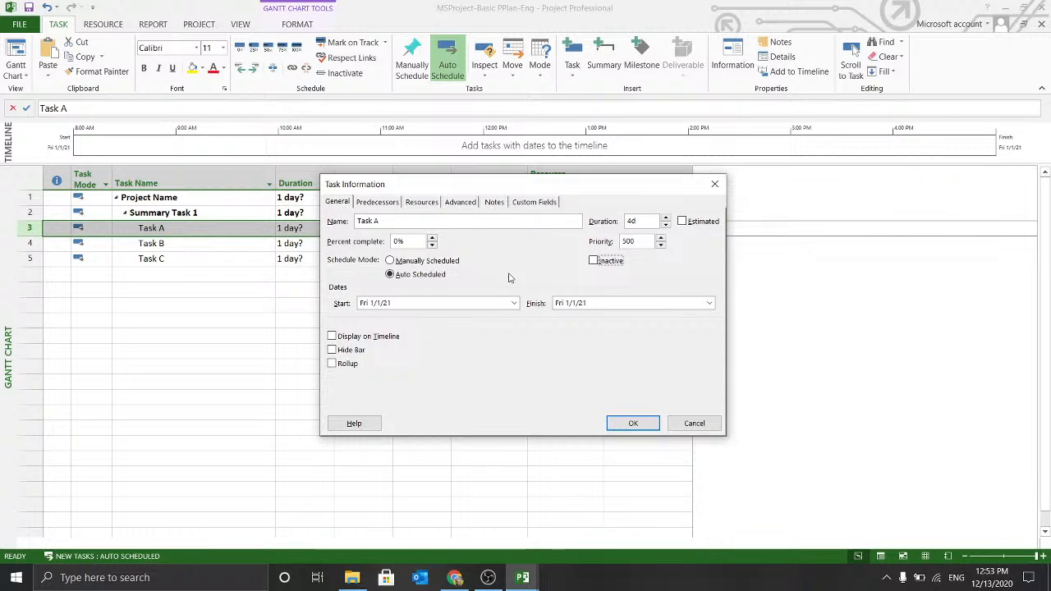
pyautogui.click(377, 203)
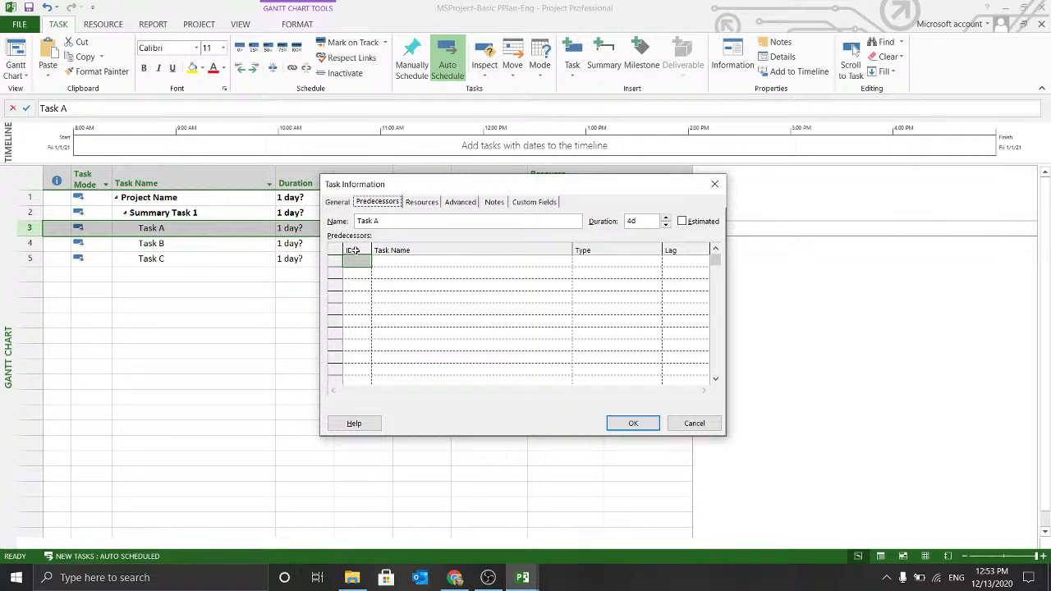
pyautogui.click(493, 264)
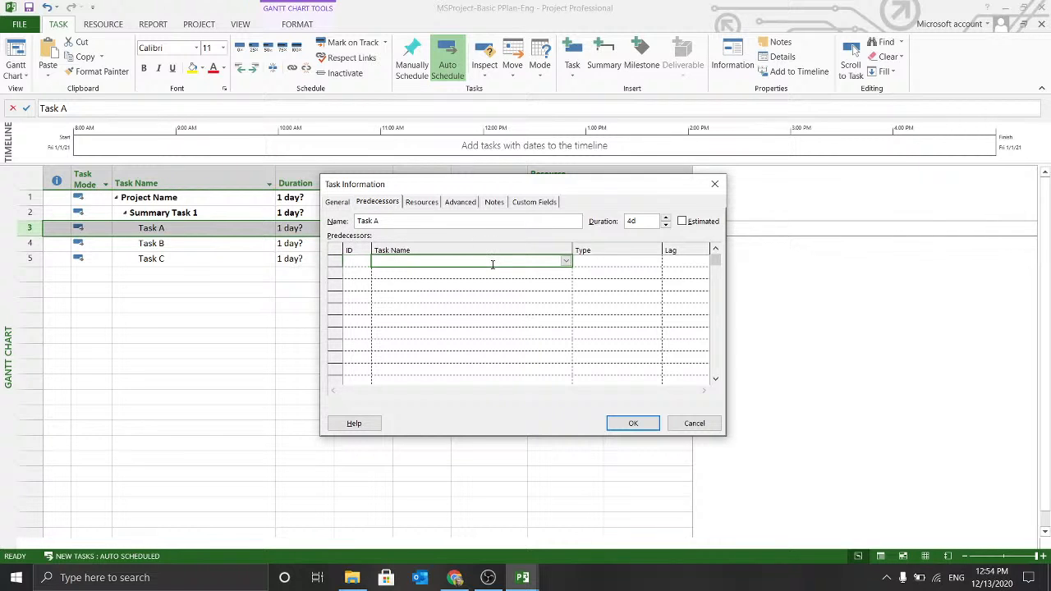
pyautogui.click(629, 266)
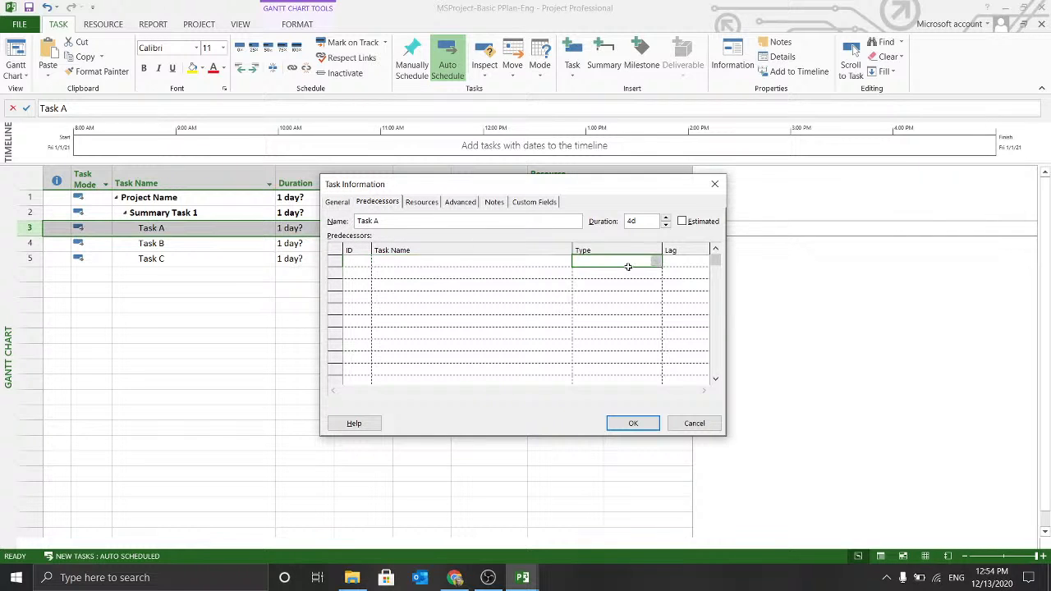
pyautogui.click(473, 264)
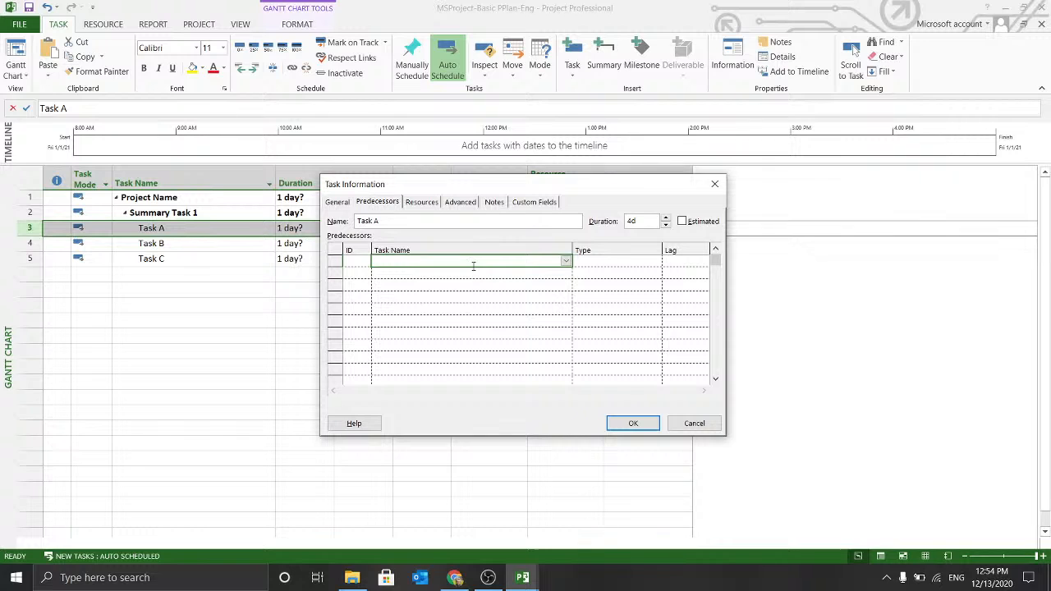
pyautogui.click(429, 203)
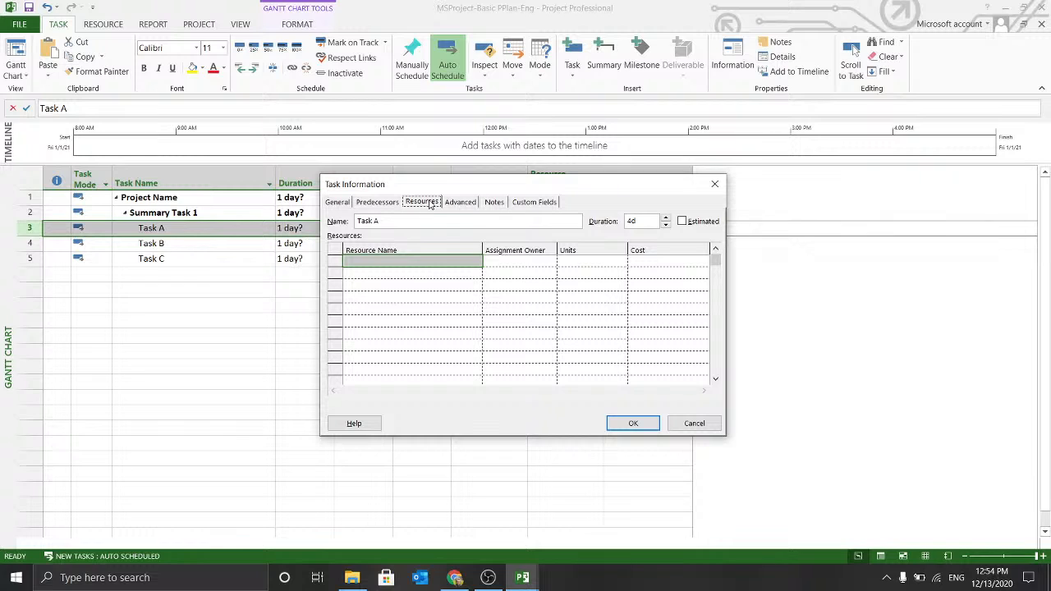
pyautogui.click(445, 283)
pyautogui.click(474, 262)
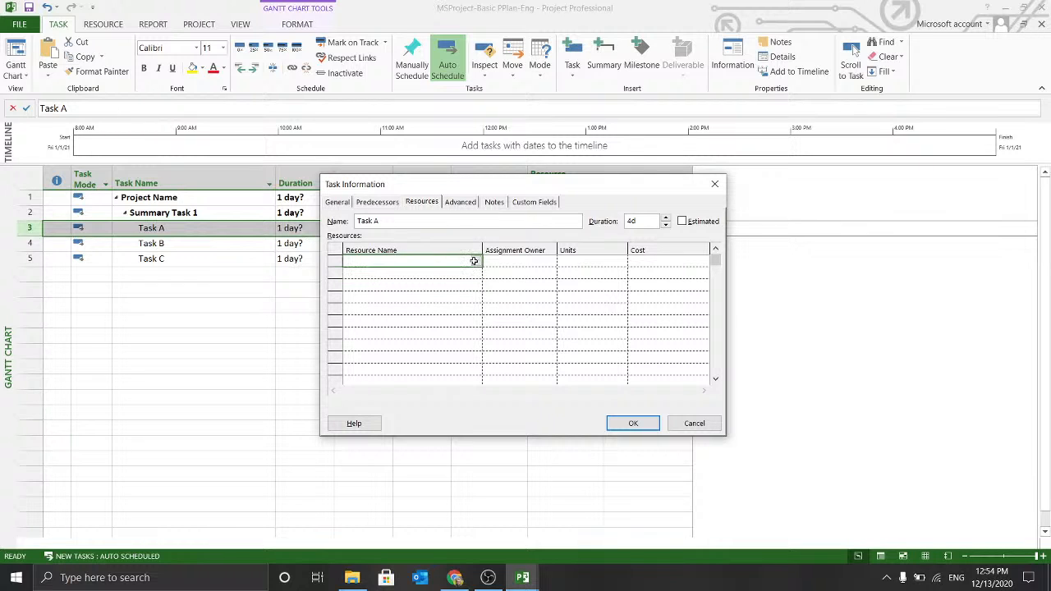
pyautogui.click(398, 308)
pyautogui.click(401, 262)
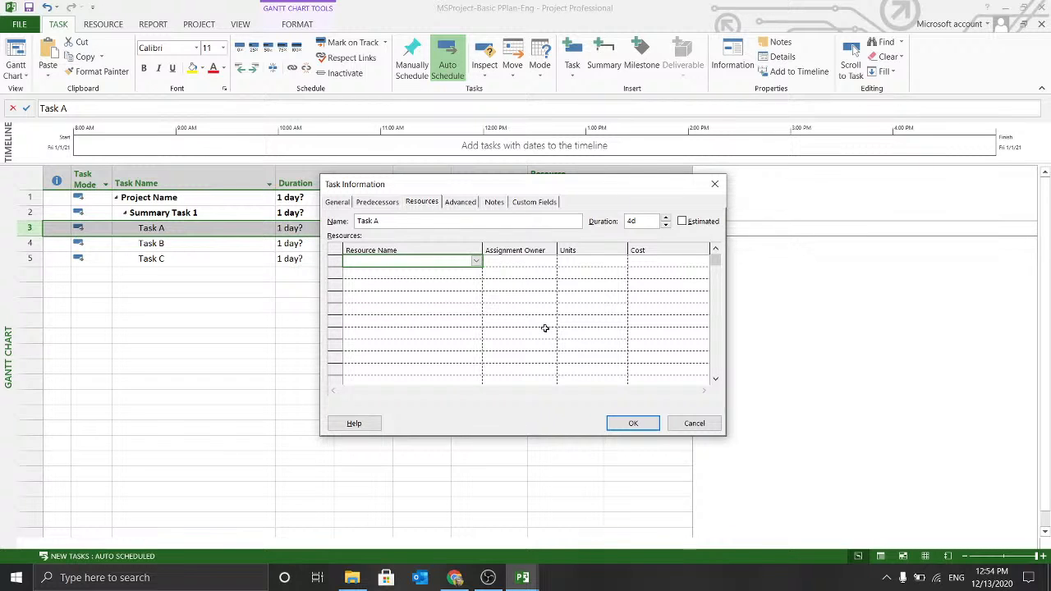
# Step: Examine Task A's advanced settings, including the deadline calendar, constraint types, task calendars and WBS code
pyautogui.click(460, 202)
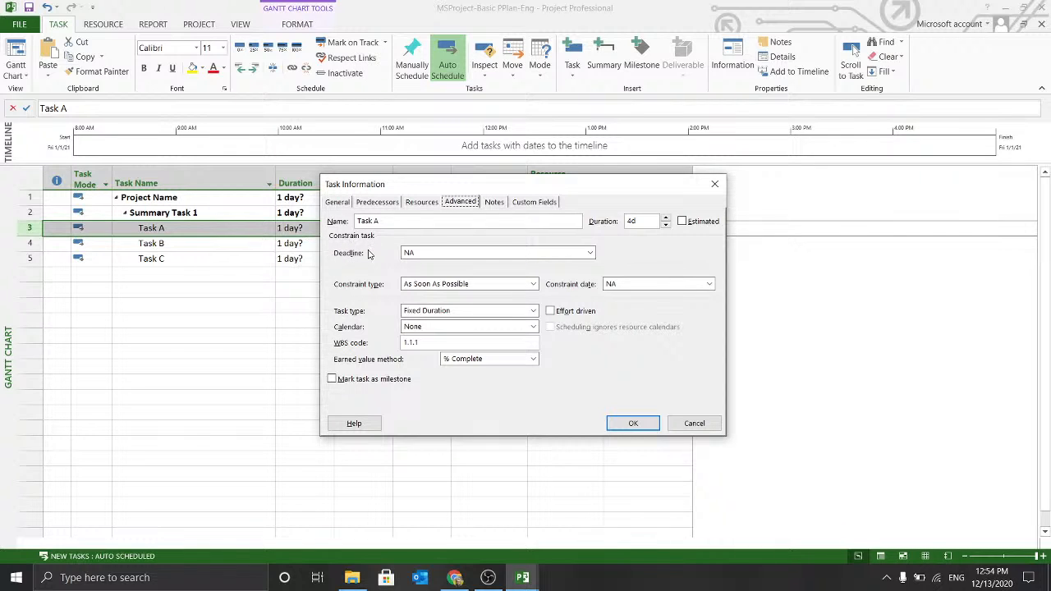
pyautogui.click(591, 254)
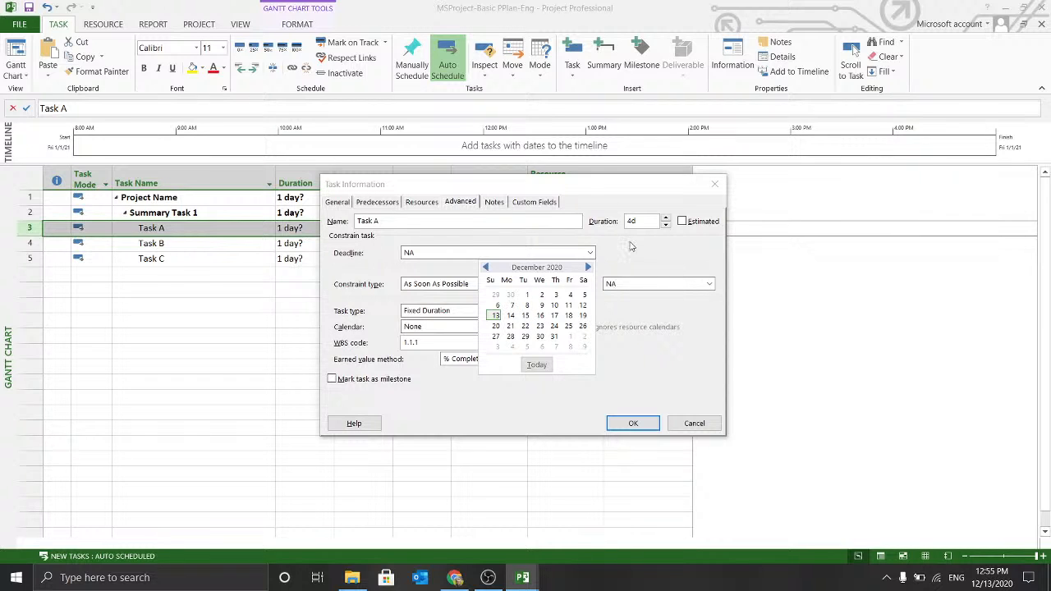
pyautogui.click(630, 246)
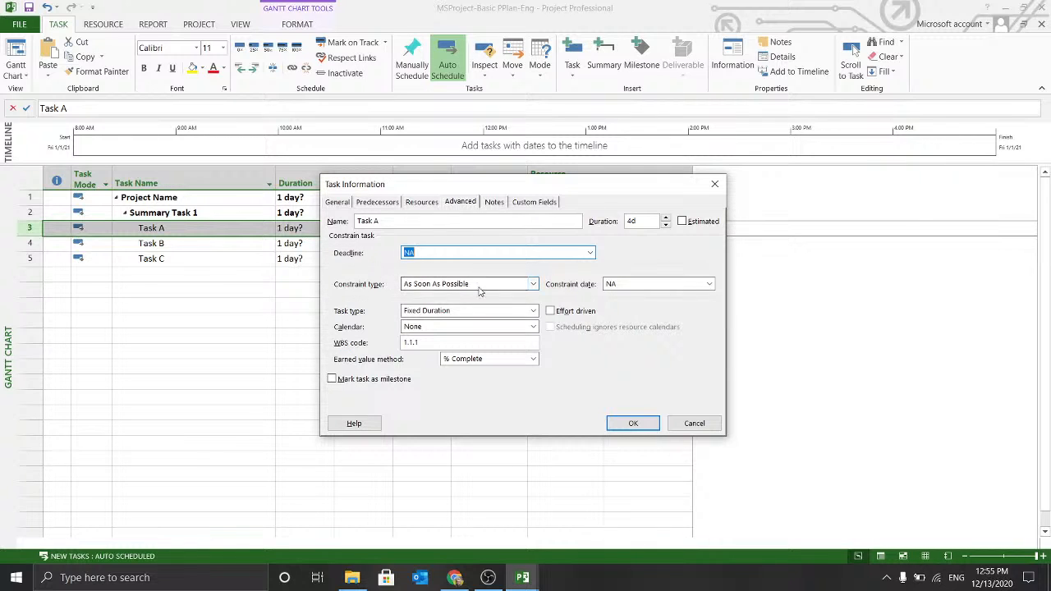
pyautogui.click(532, 285)
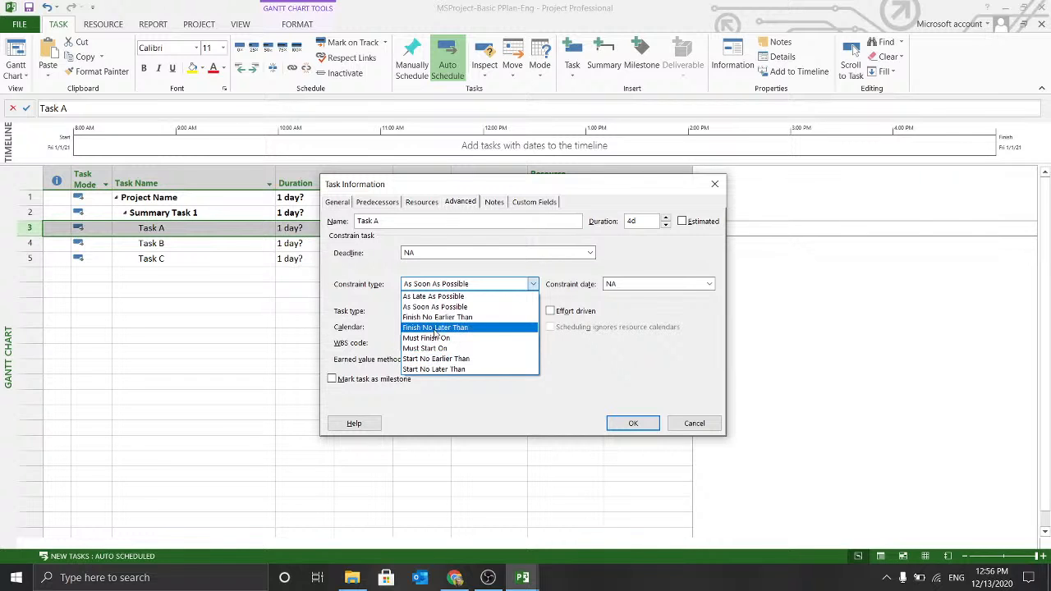
pyautogui.click(443, 308)
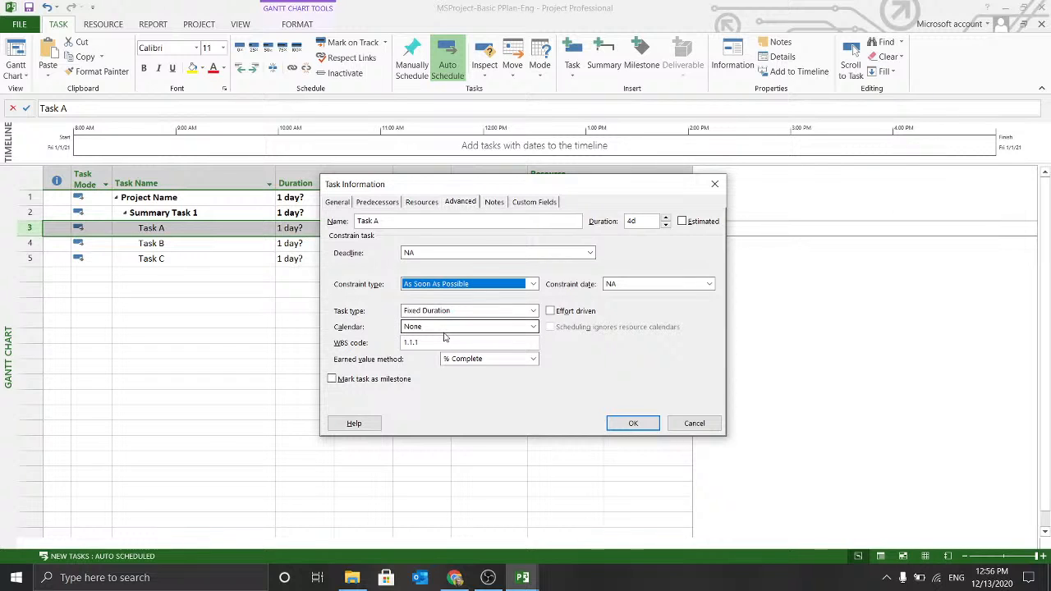
pyautogui.click(534, 327)
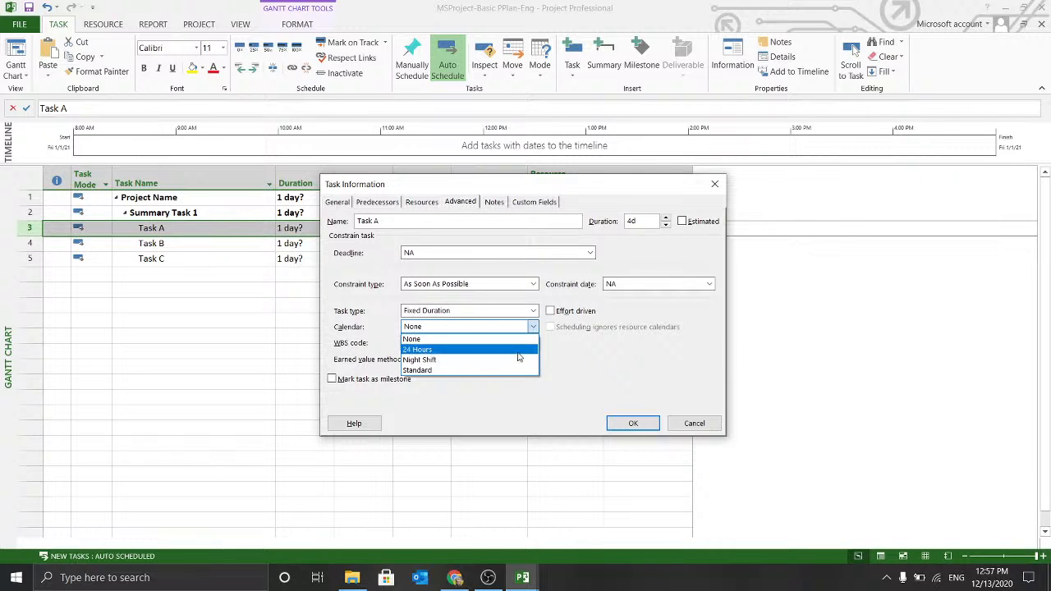
pyautogui.click(626, 351)
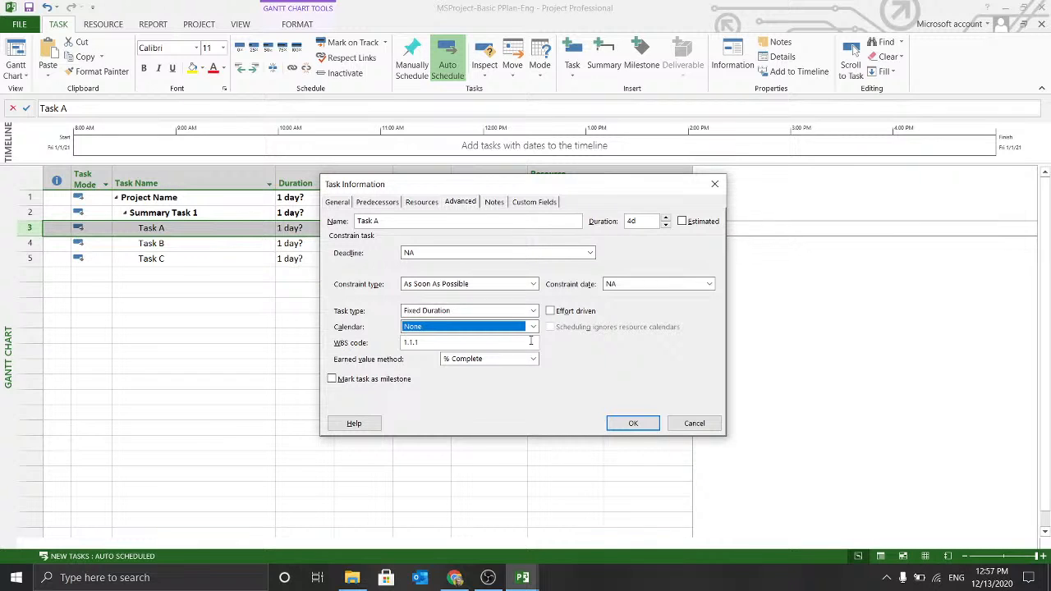
pyautogui.click(441, 342)
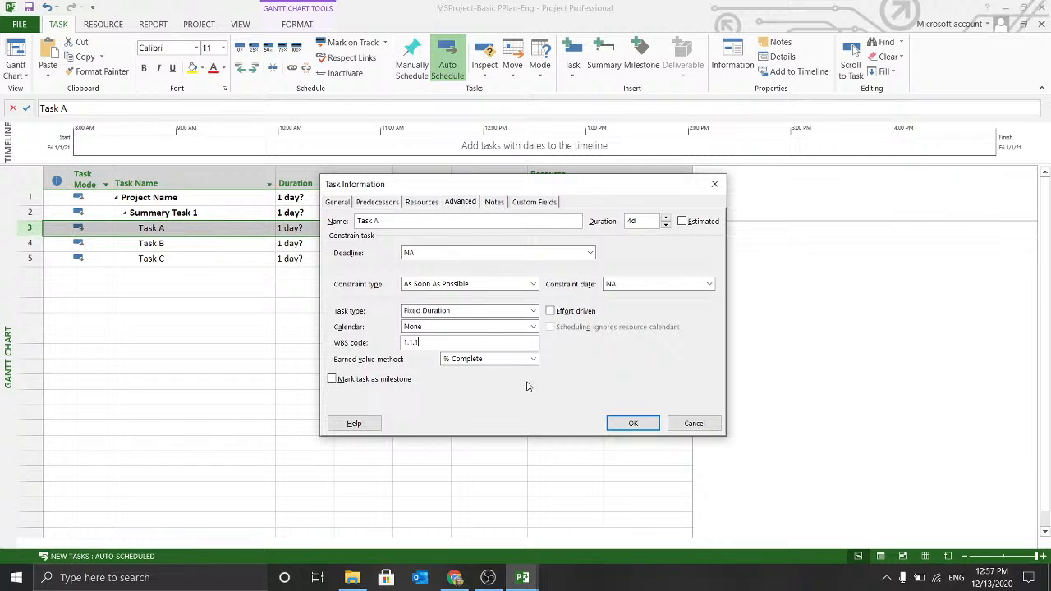
# Step: View Task A's empty notes area and apply the task information changes
pyautogui.click(495, 203)
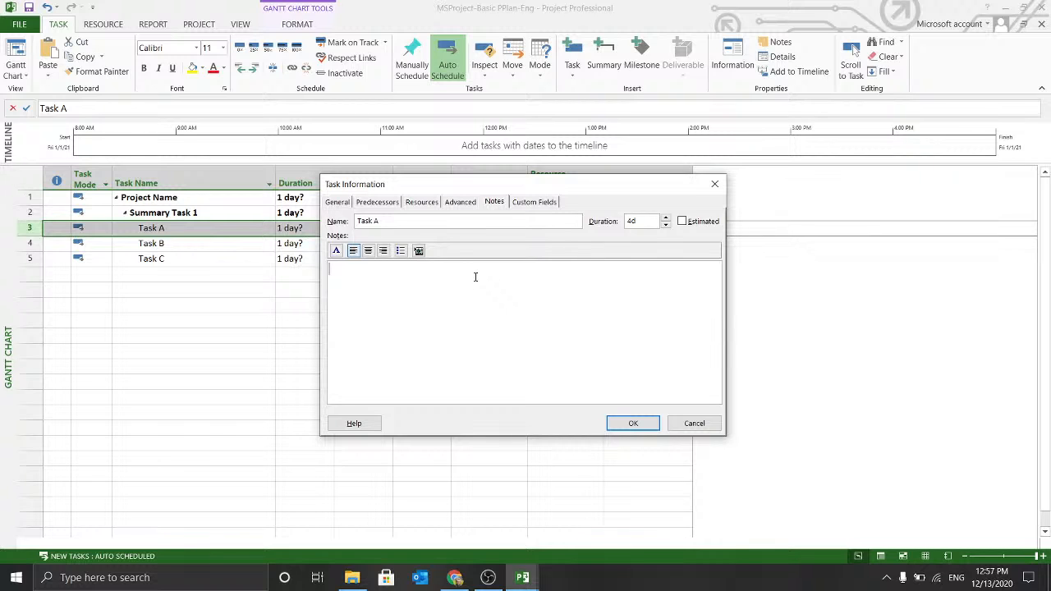
pyautogui.click(631, 423)
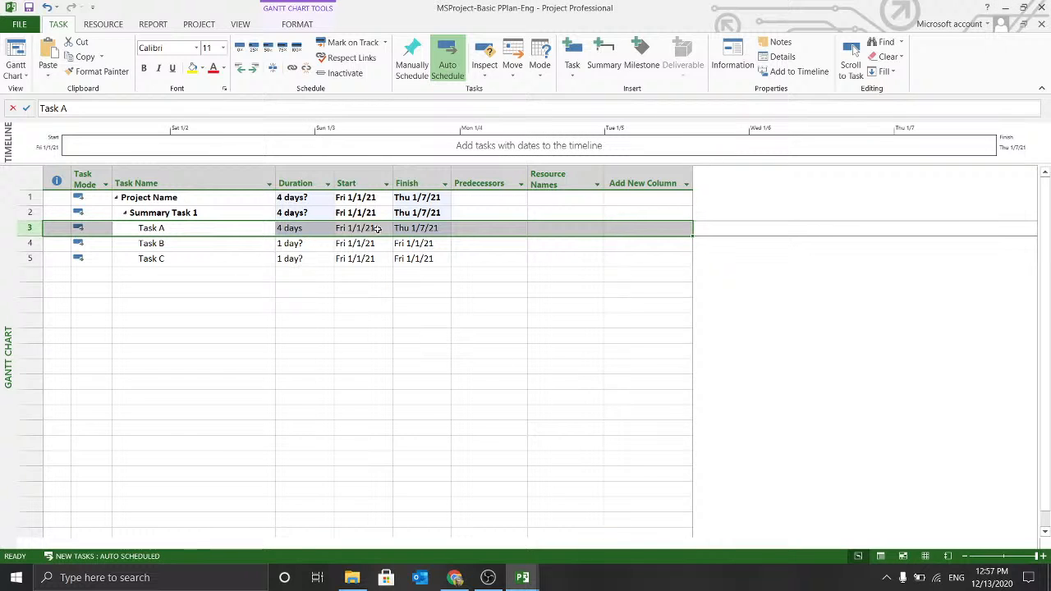
pyautogui.click(324, 274)
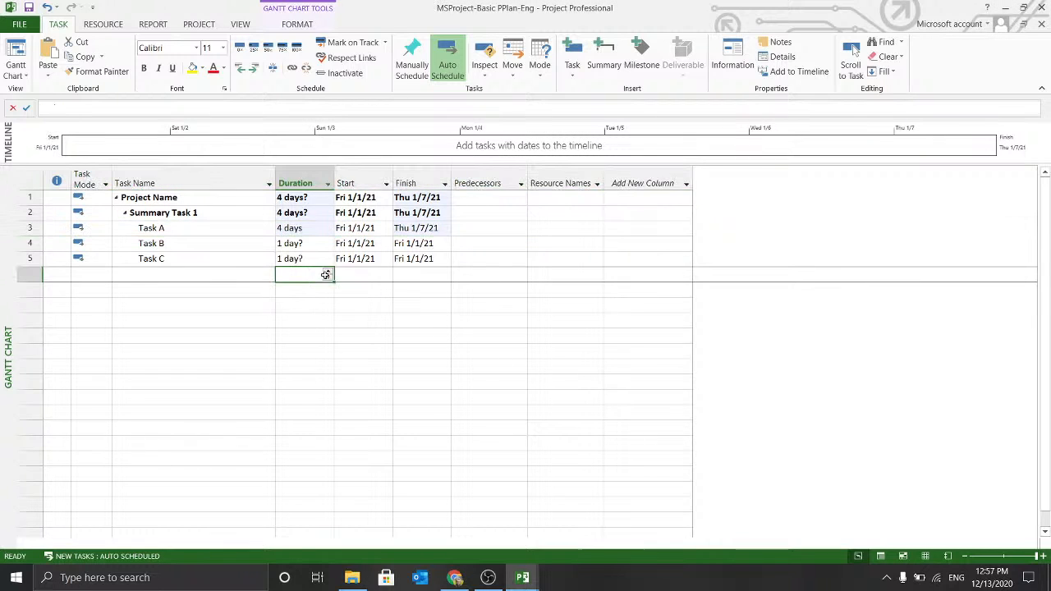
pyautogui.click(495, 233)
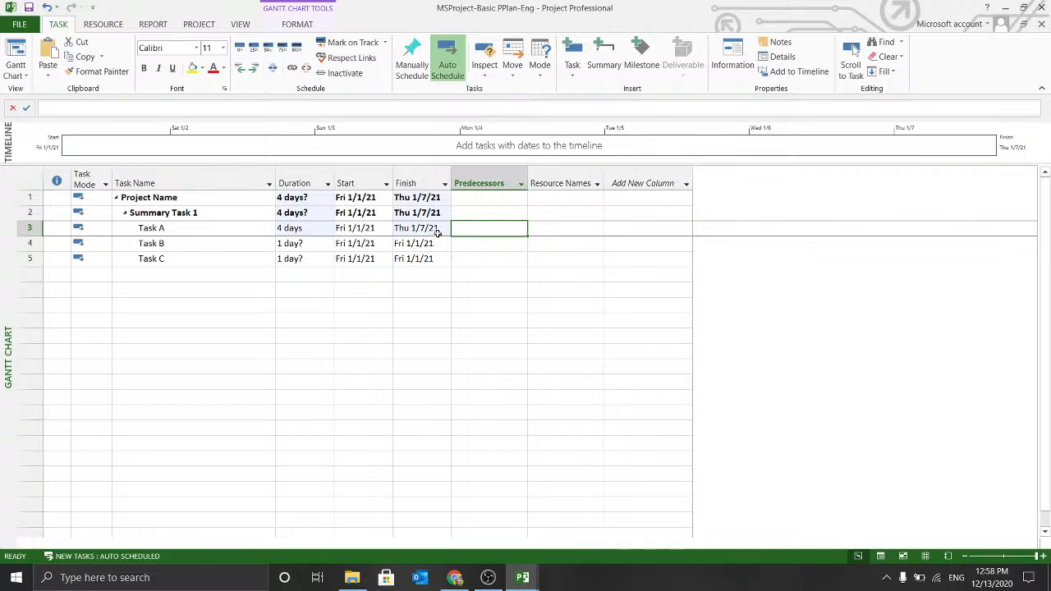
pyautogui.click(408, 228)
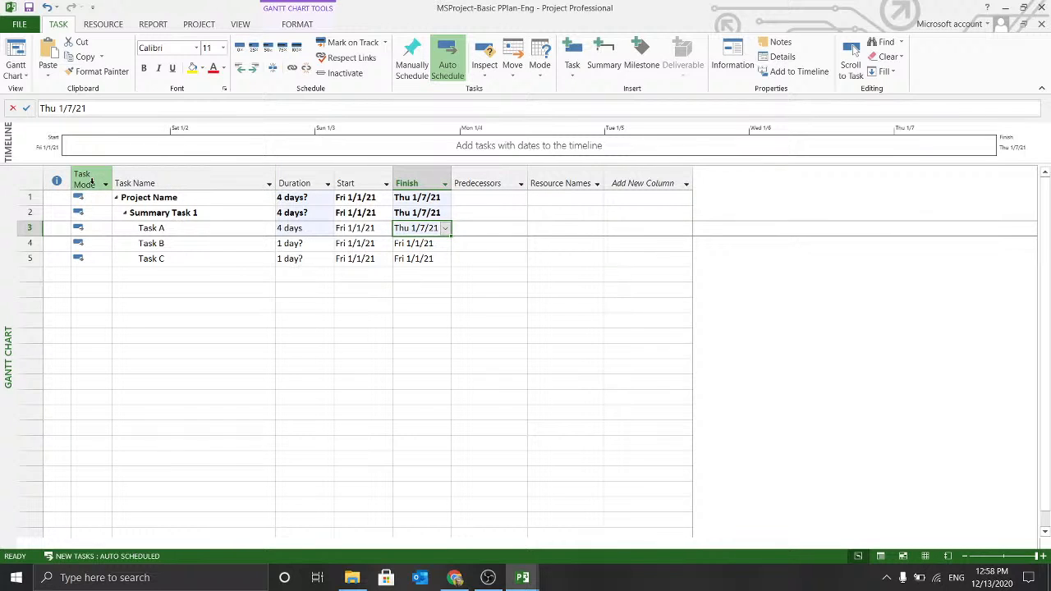
pyautogui.rightClick(141, 172)
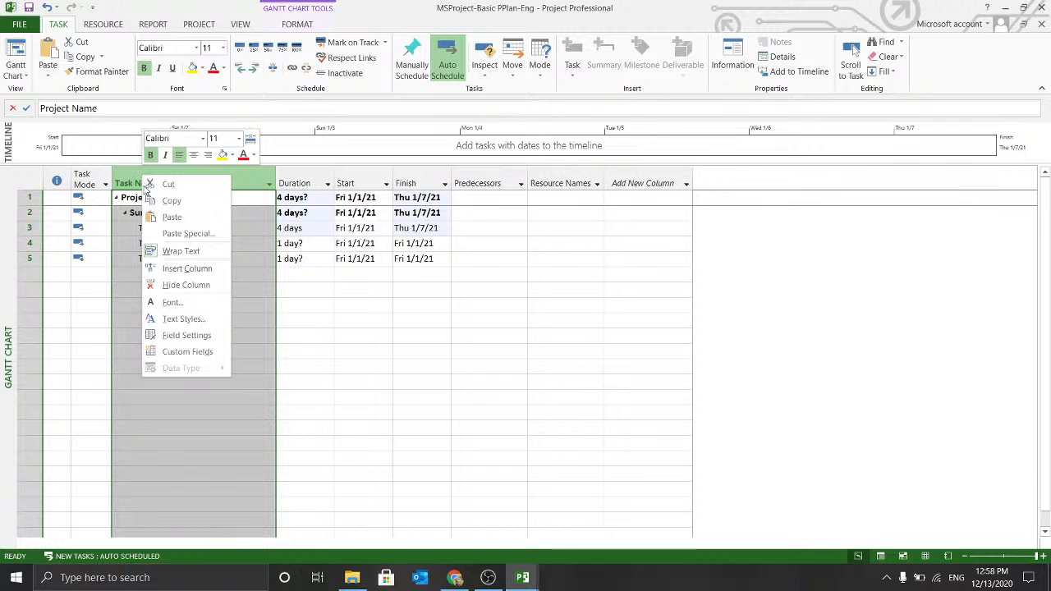
pyautogui.click(187, 268)
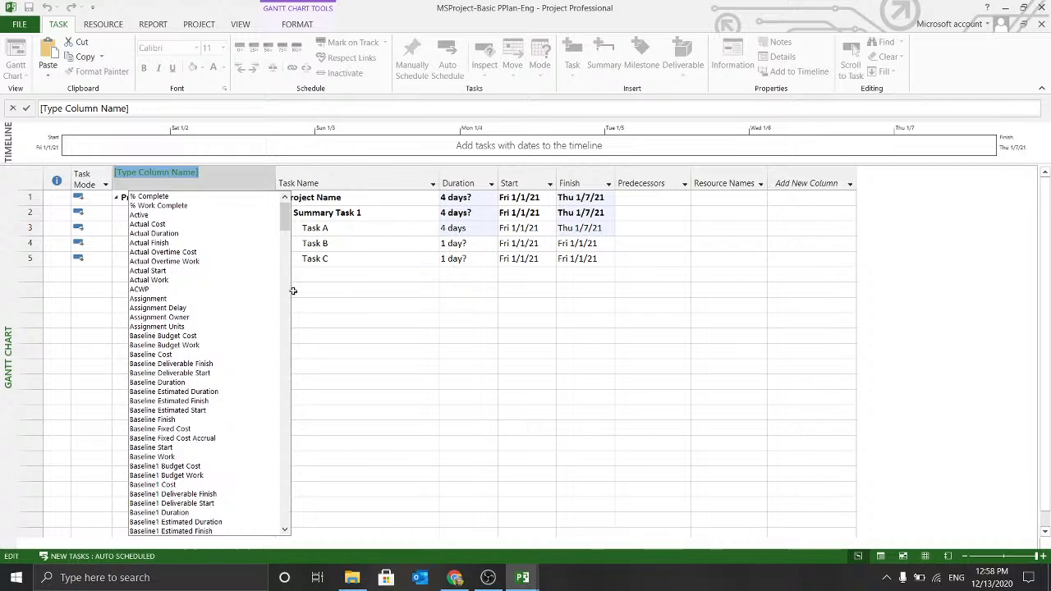
pyautogui.press('Escape')
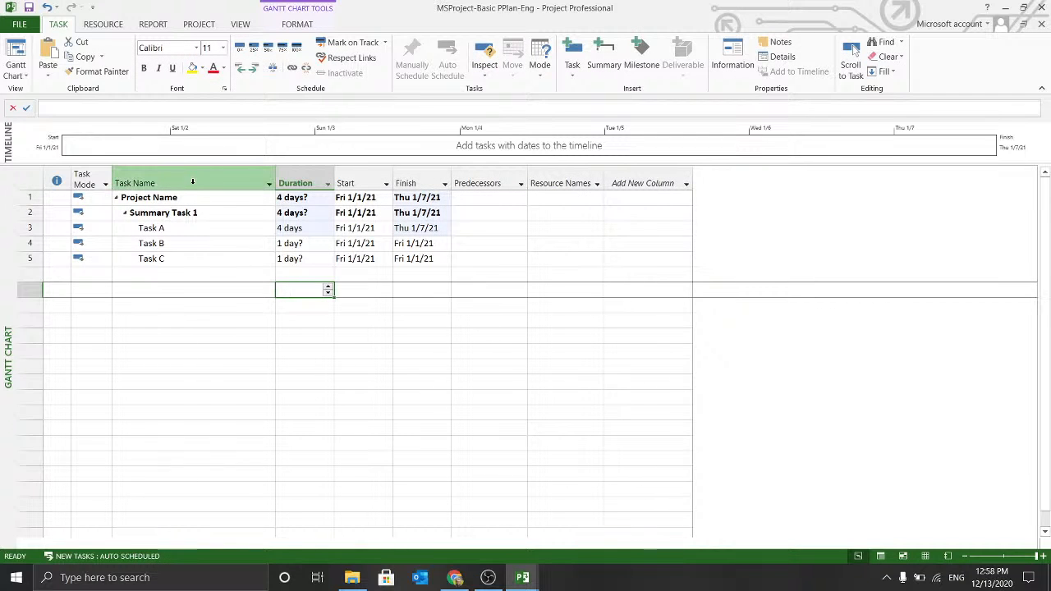
# Step: Insert a WBS column before the Task Name column and fit its width to its contents
pyautogui.rightClick(193, 182)
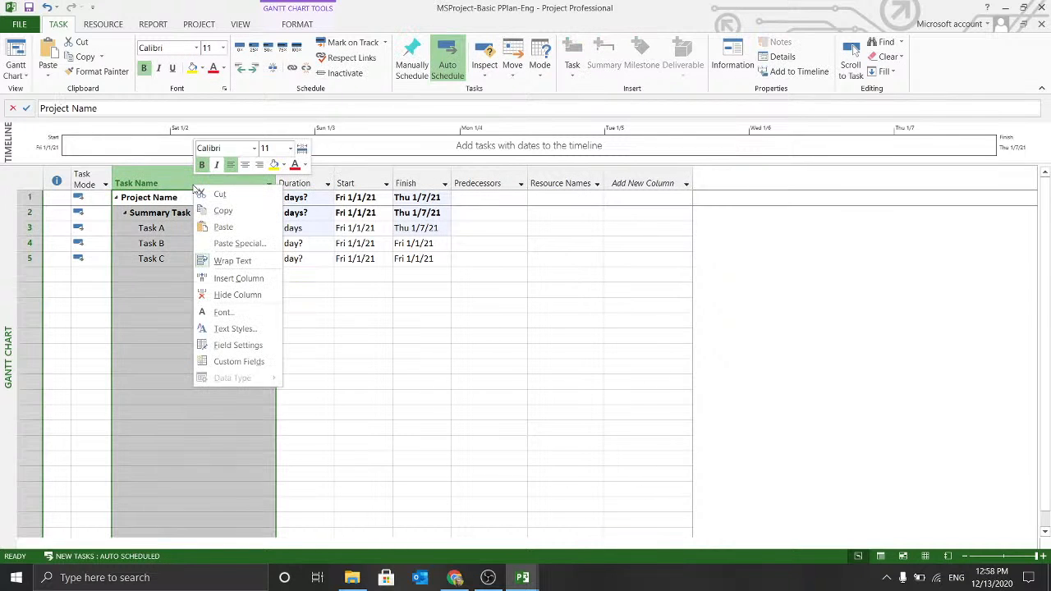
pyautogui.click(223, 277)
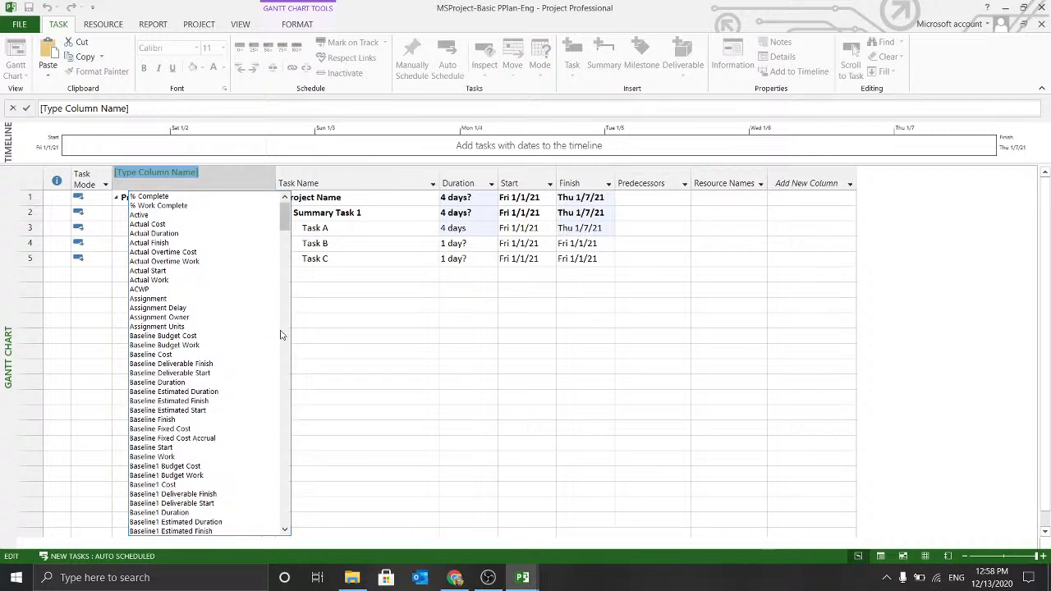
pyautogui.write('wbS')
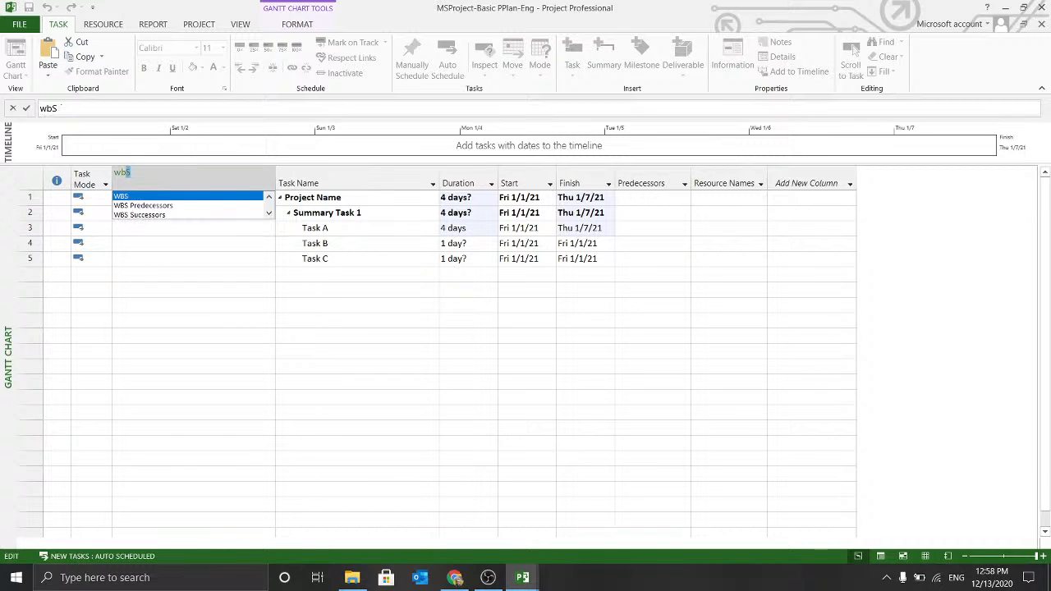
pyautogui.click(122, 198)
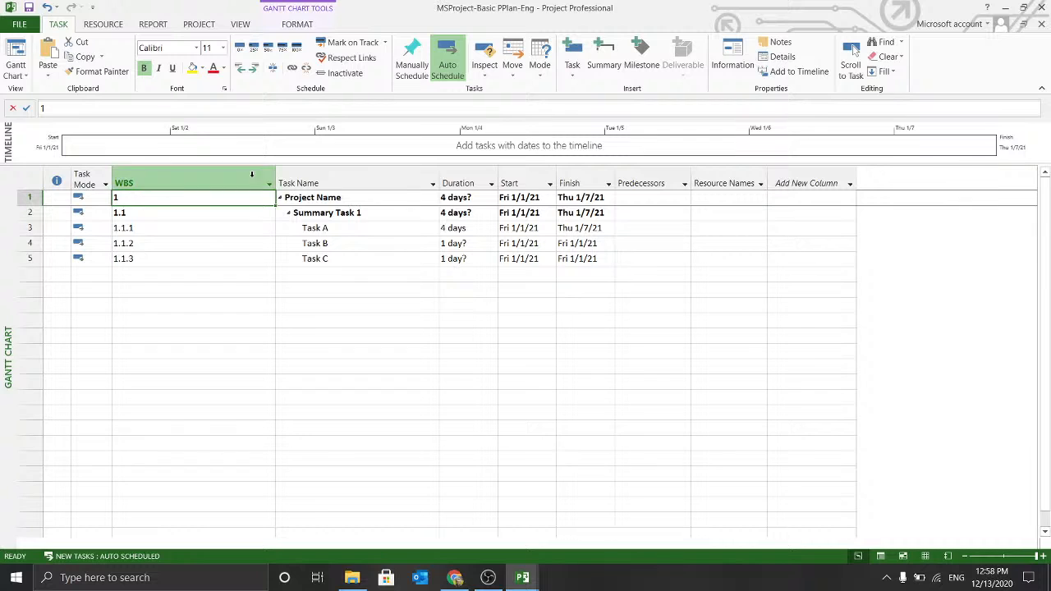
pyautogui.doubleClick(276, 175)
pyautogui.click(229, 309)
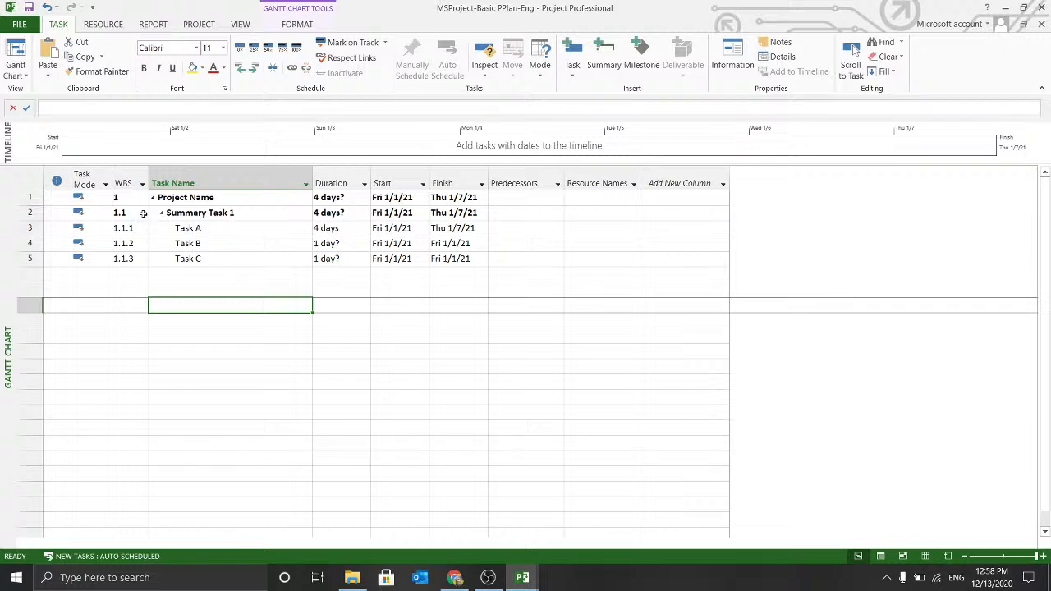
pyautogui.doubleClick(147, 179)
pyautogui.click(129, 250)
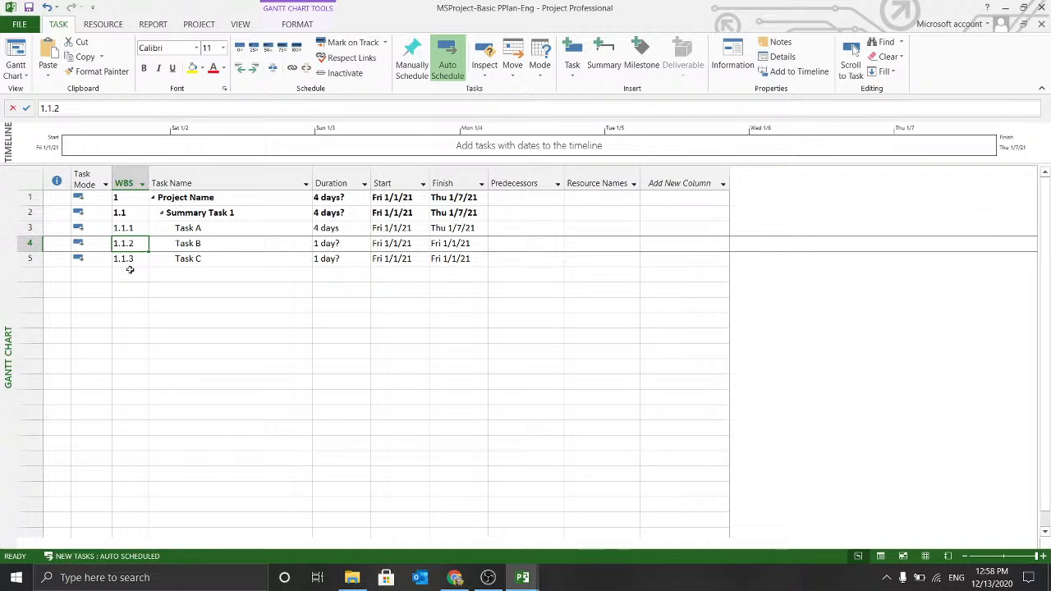
pyautogui.click(395, 249)
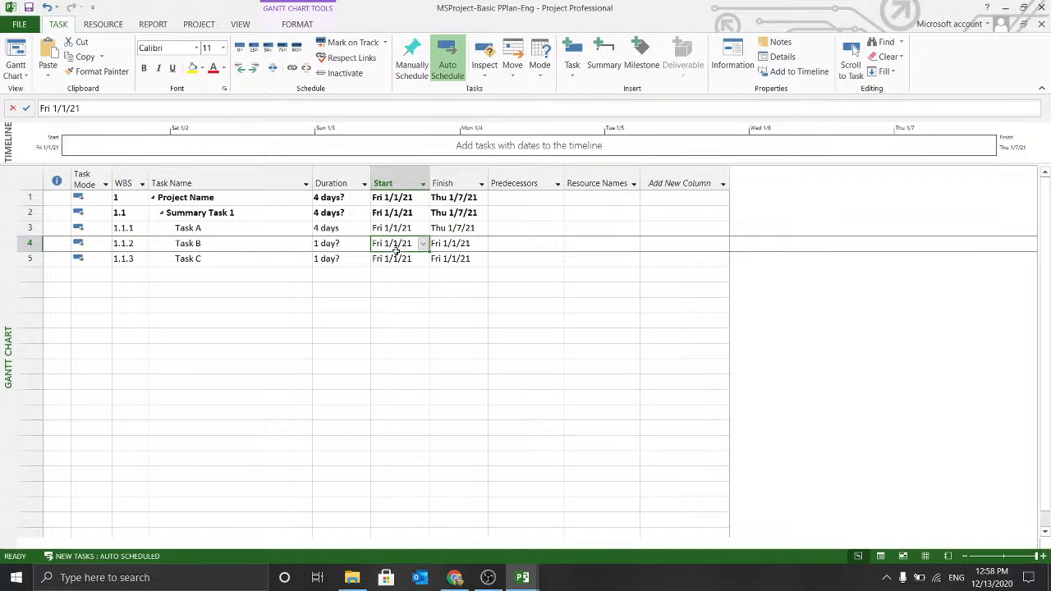
pyautogui.click(471, 380)
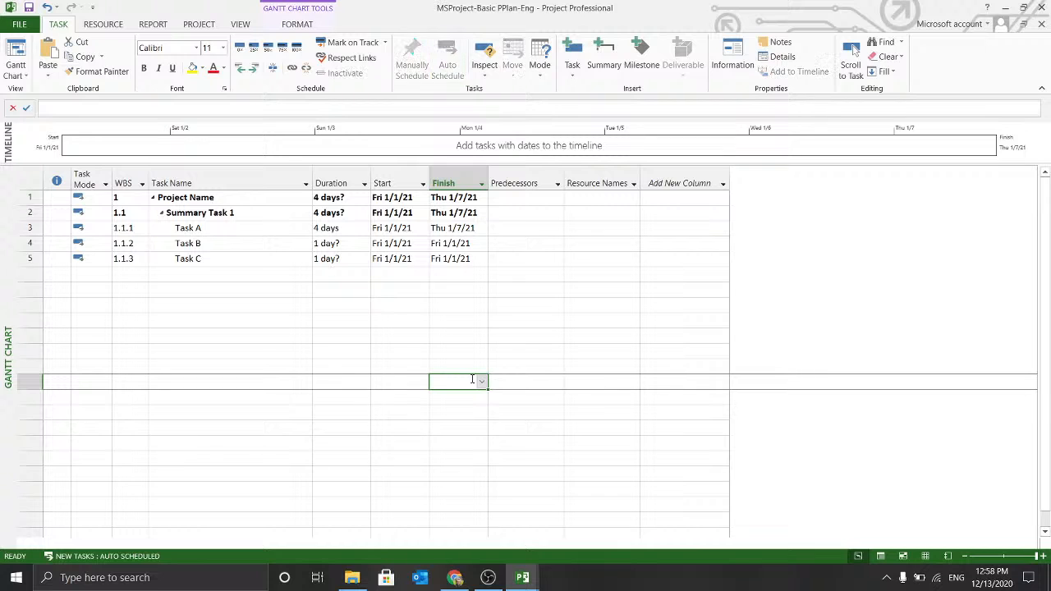
pyautogui.click(496, 240)
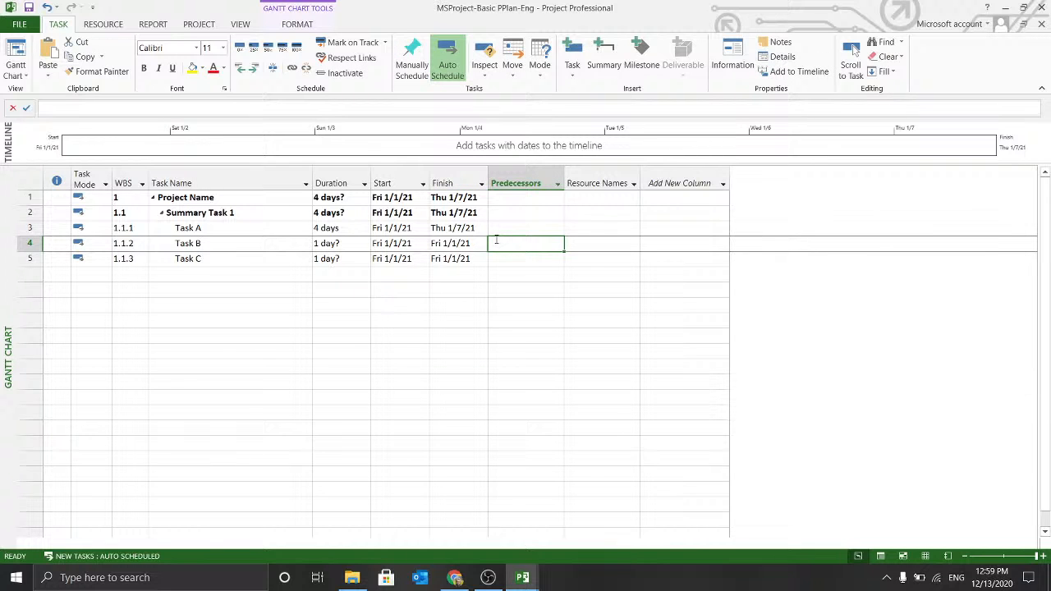
# Step: Rename Task B as Task 2 in its task information
pyautogui.doubleClick(178, 243)
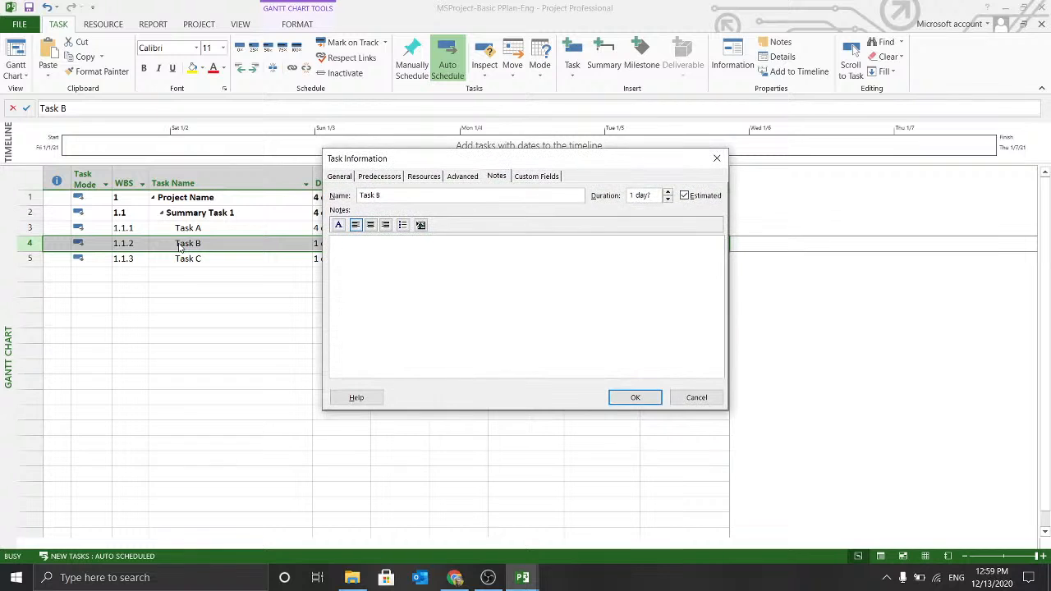
pyautogui.click(380, 176)
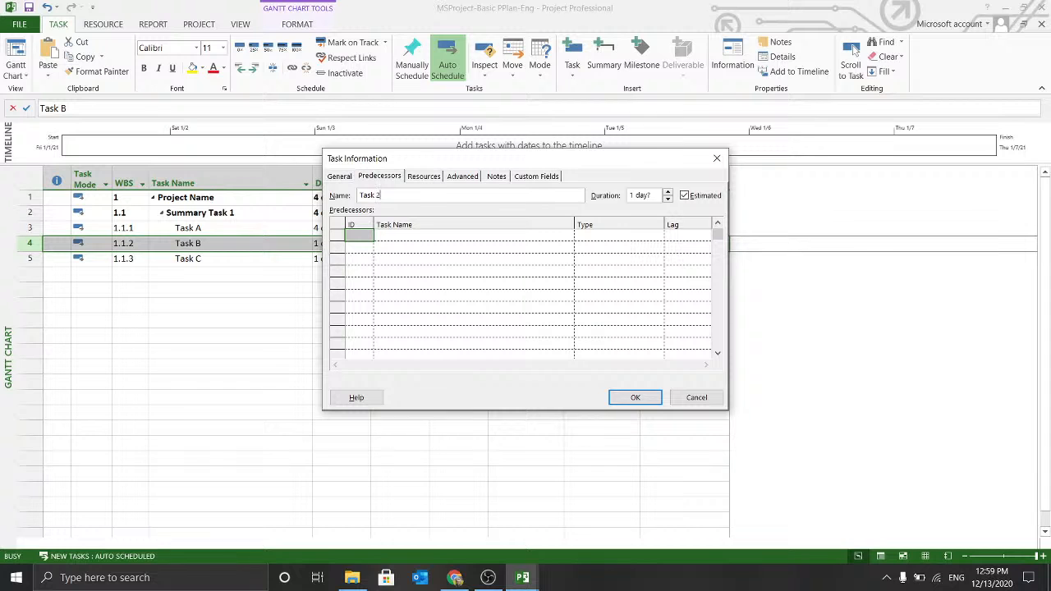
pyautogui.click(635, 397)
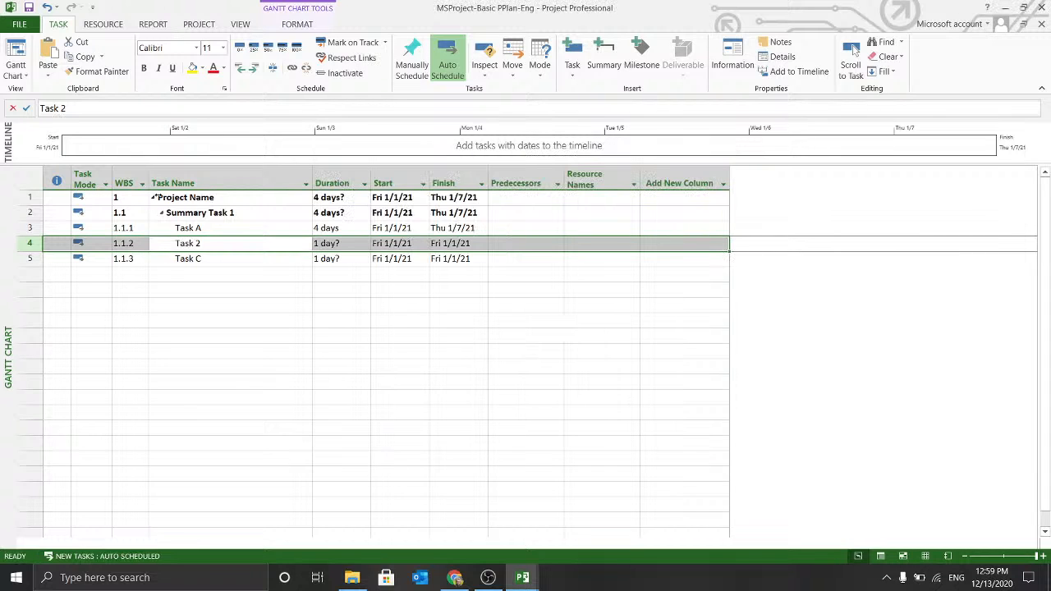
# Step: Rename Task A as Task 1 and keep the project open
pyautogui.click(221, 231)
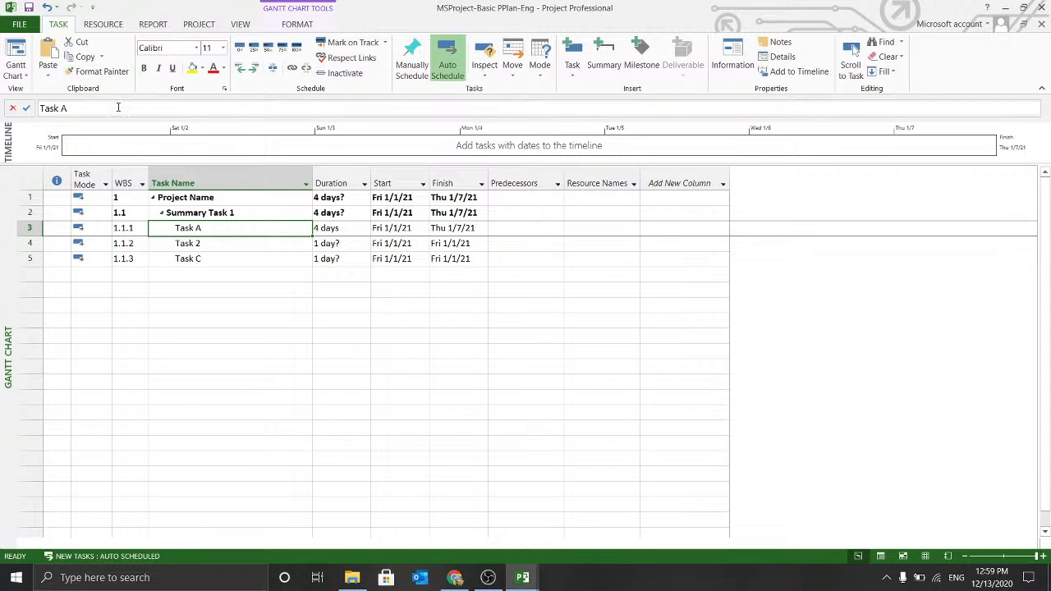
pyautogui.write('Task 1')
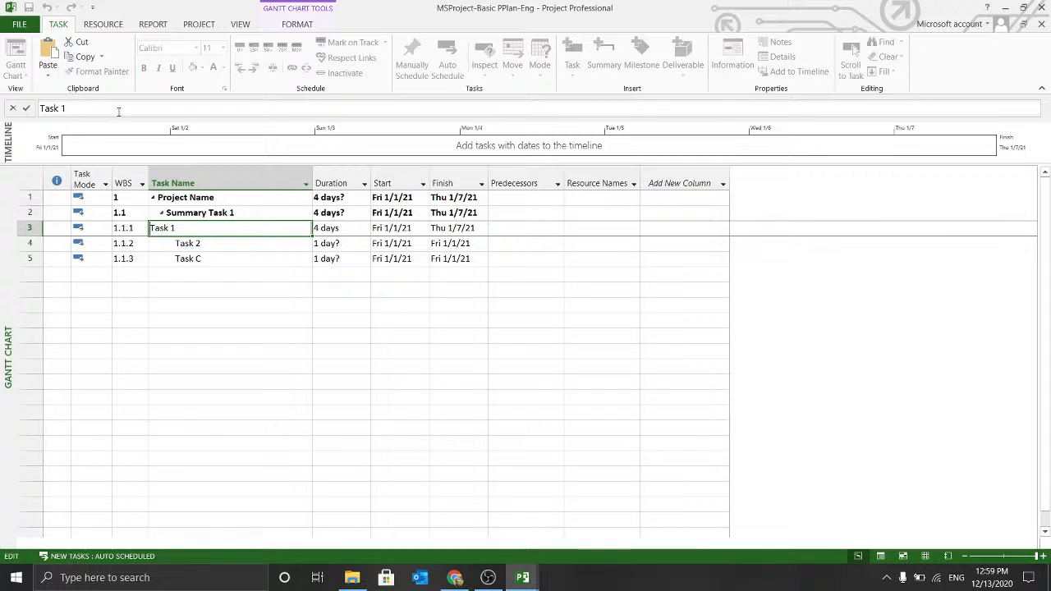
pyautogui.click(228, 259)
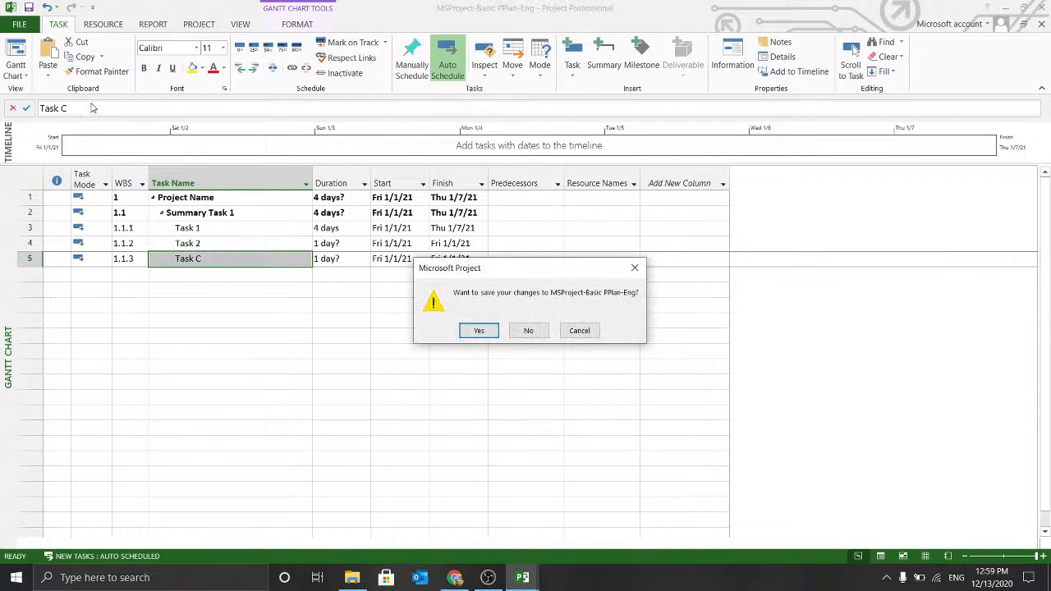
pyautogui.press('Escape')
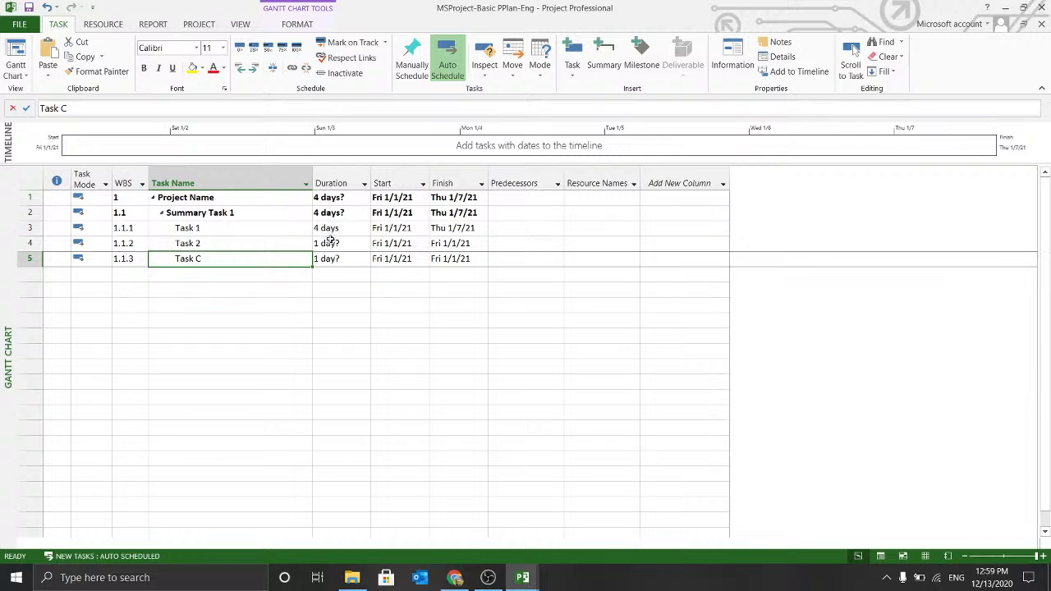
pyautogui.click(220, 228)
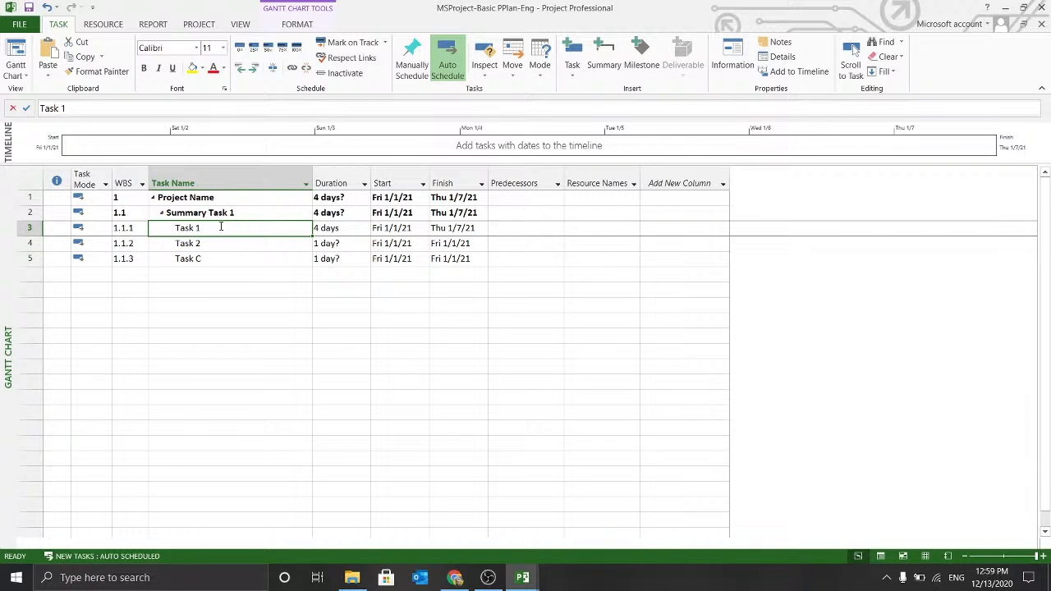
pyautogui.click(220, 227)
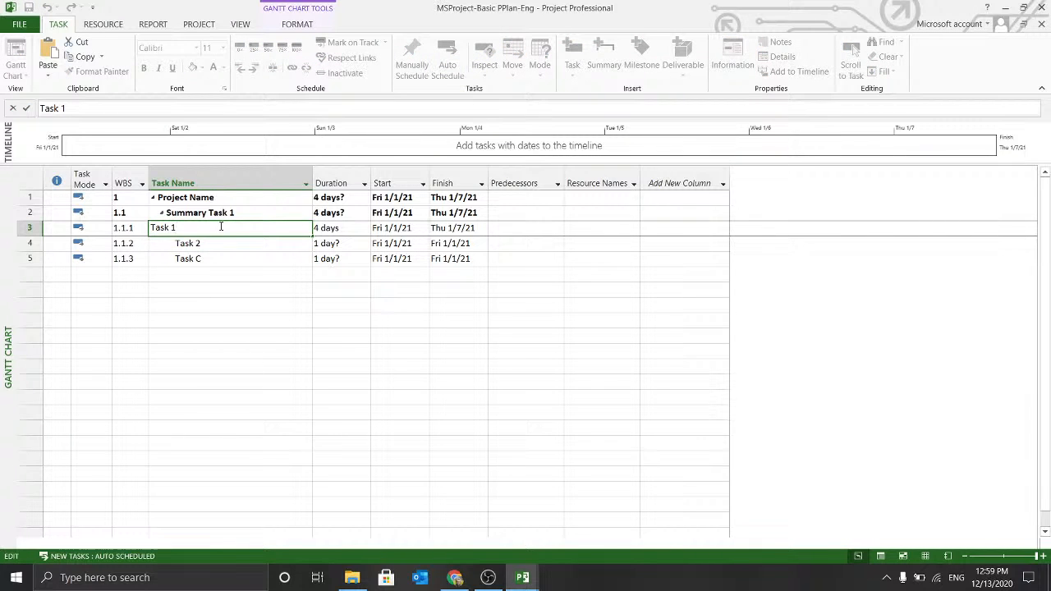
pyautogui.press('Escape')
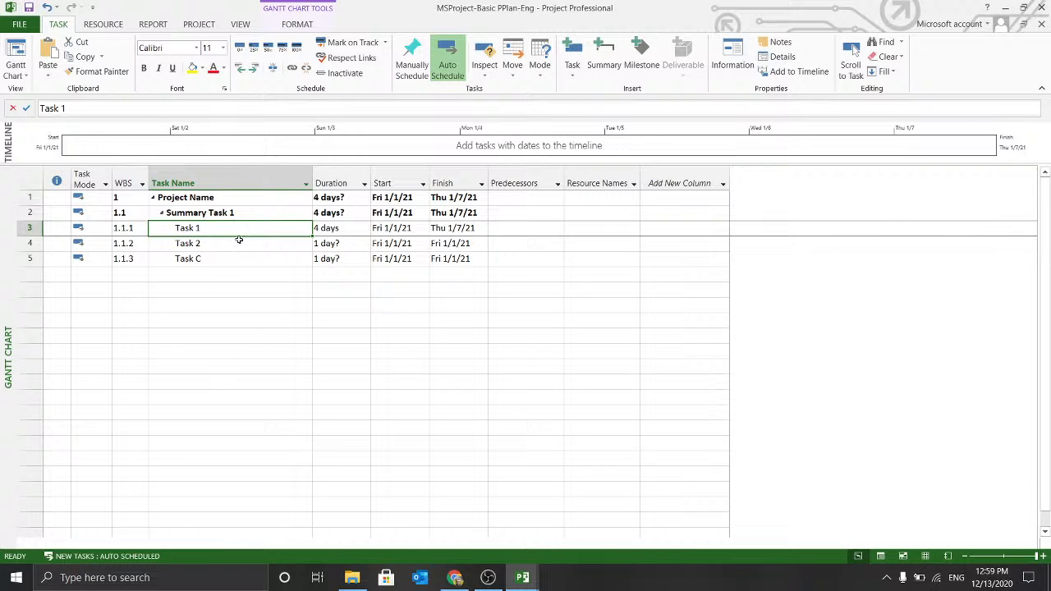
pyautogui.click(245, 227)
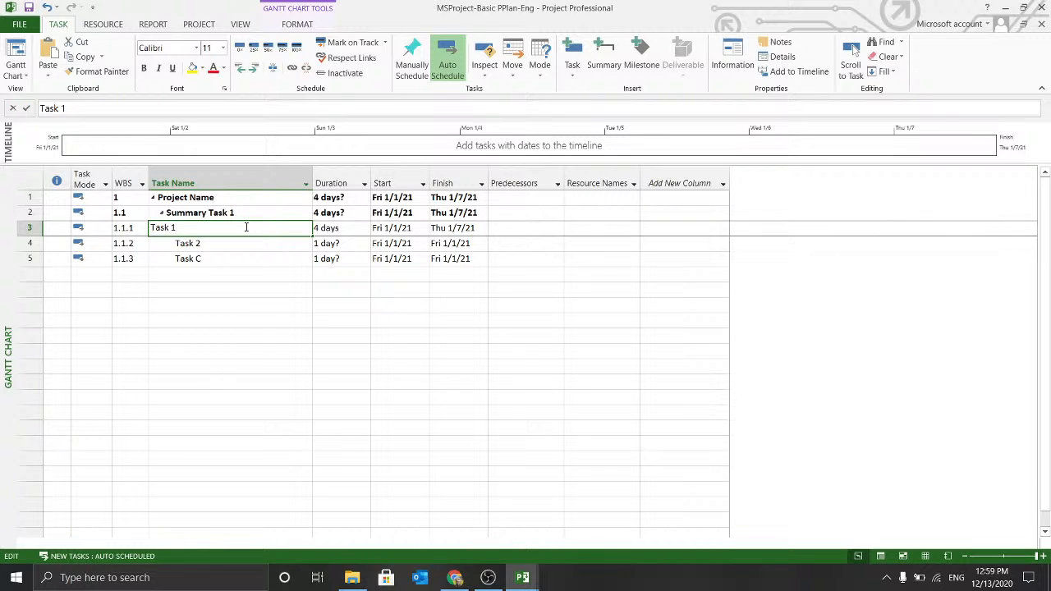
pyautogui.click(244, 244)
pyautogui.click(245, 227)
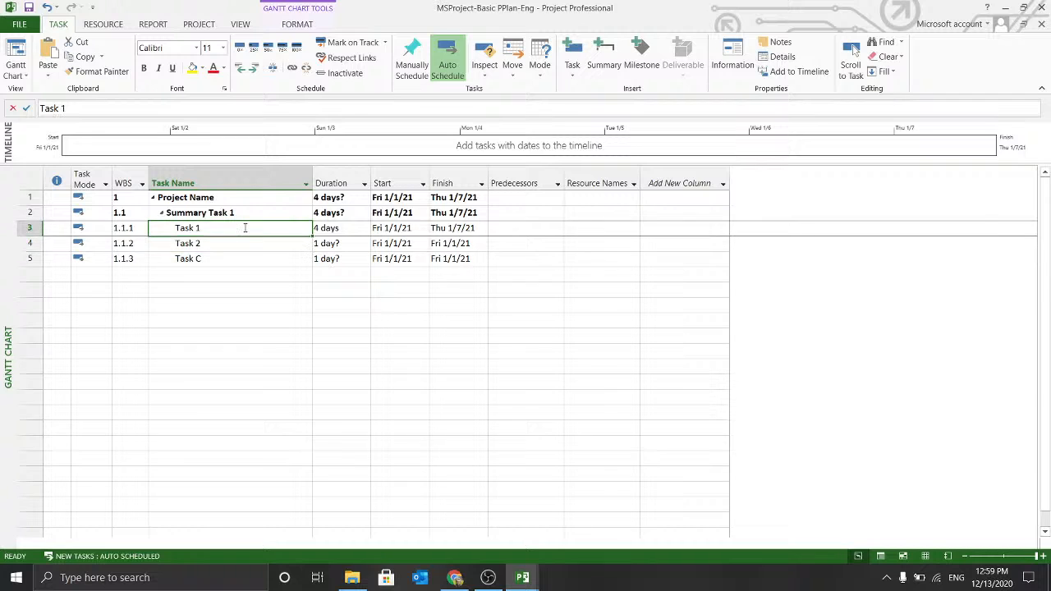
pyautogui.click(244, 227)
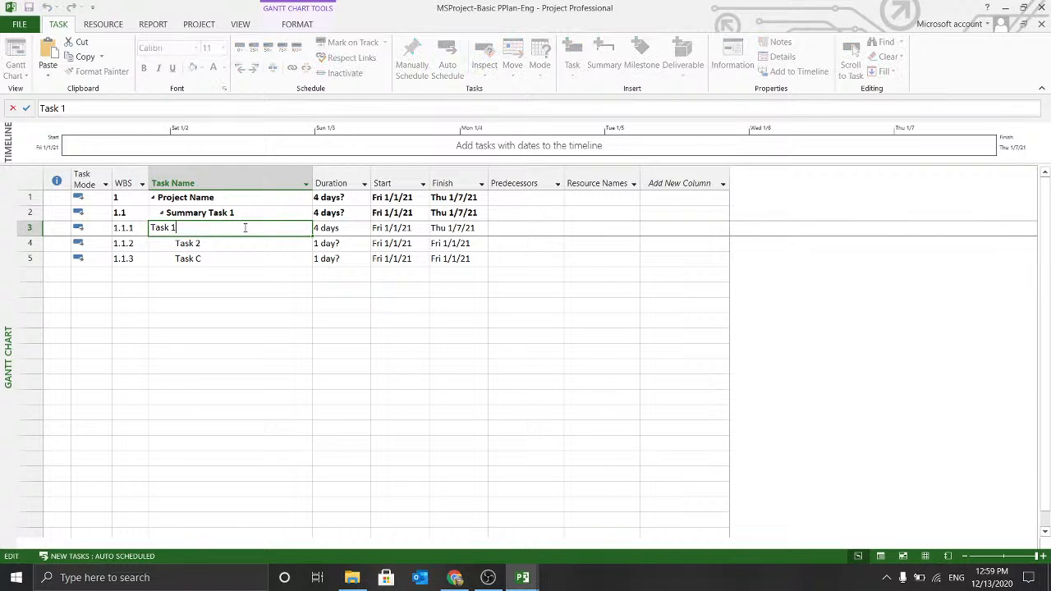
pyautogui.click(240, 258)
pyautogui.click(240, 229)
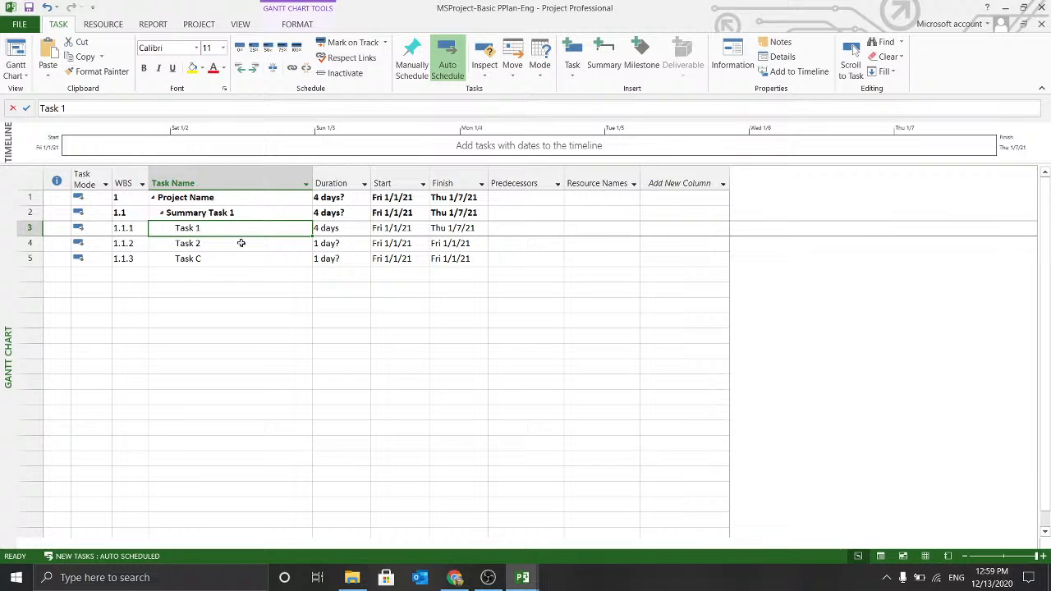
pyautogui.press('F2')
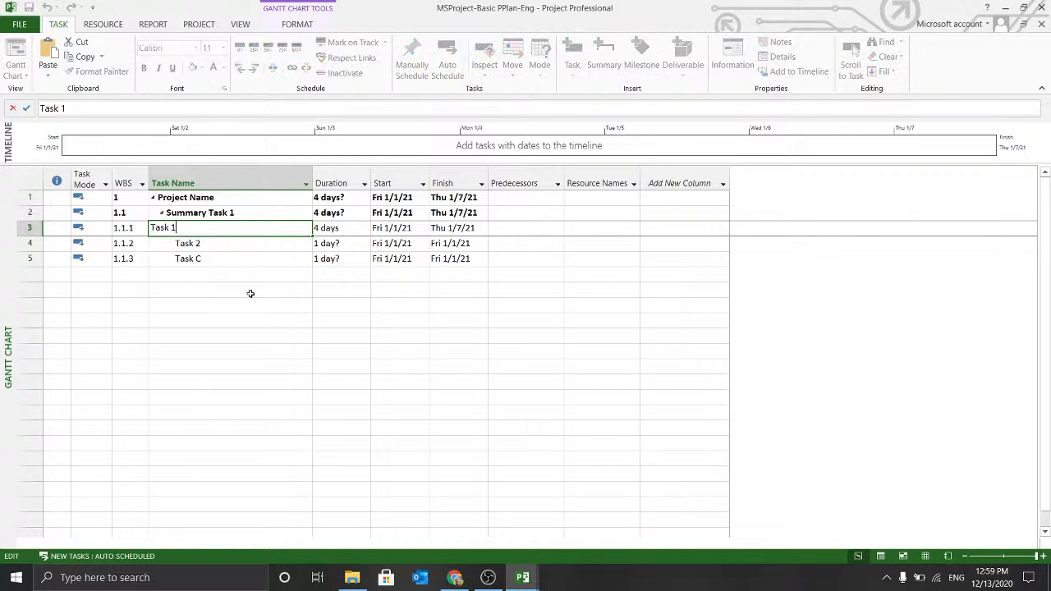
pyautogui.press('Return')
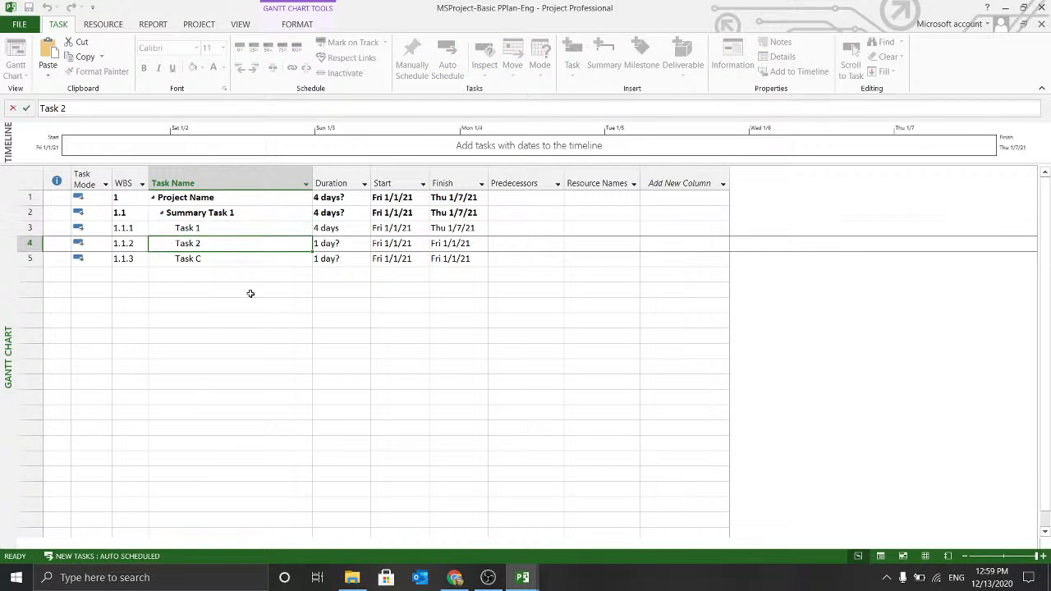
# Step: Rename Task C as Task 3
pyautogui.press('Down')
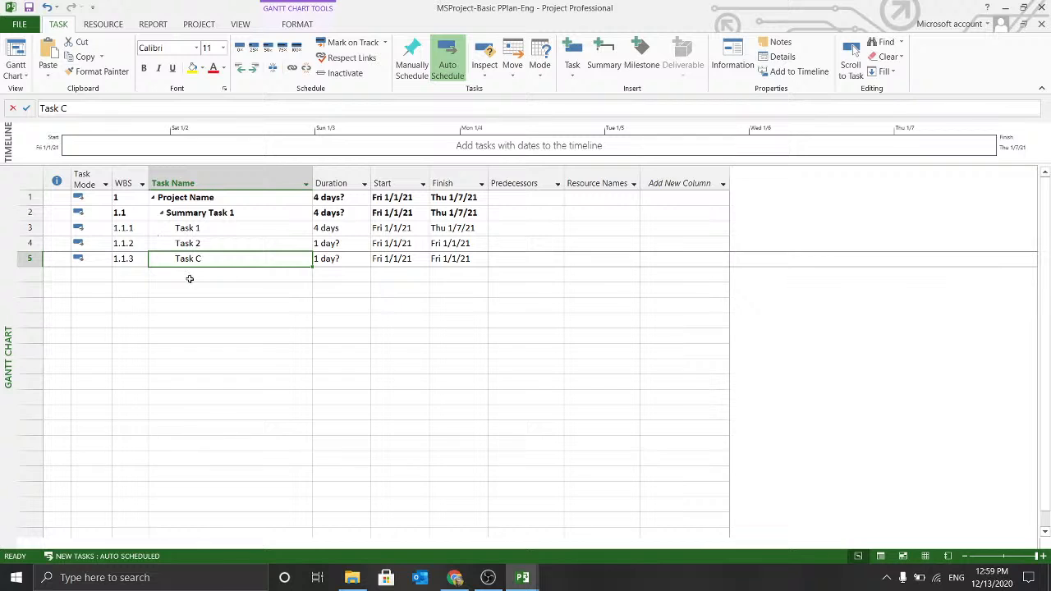
pyautogui.click(90, 108)
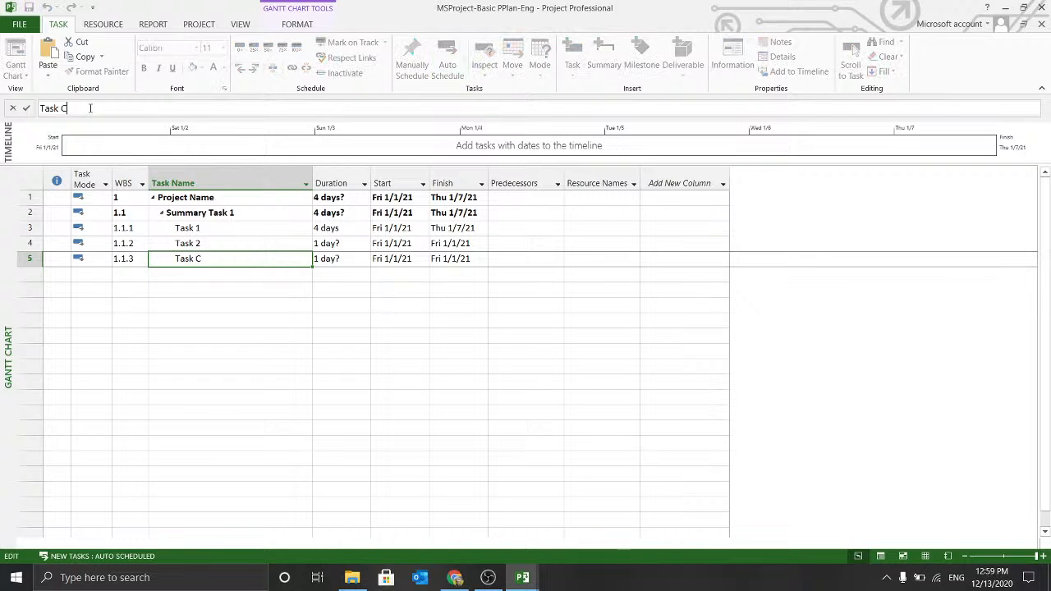
pyautogui.press('BackSpace')
pyautogui.write('3')
pyautogui.press('Return')
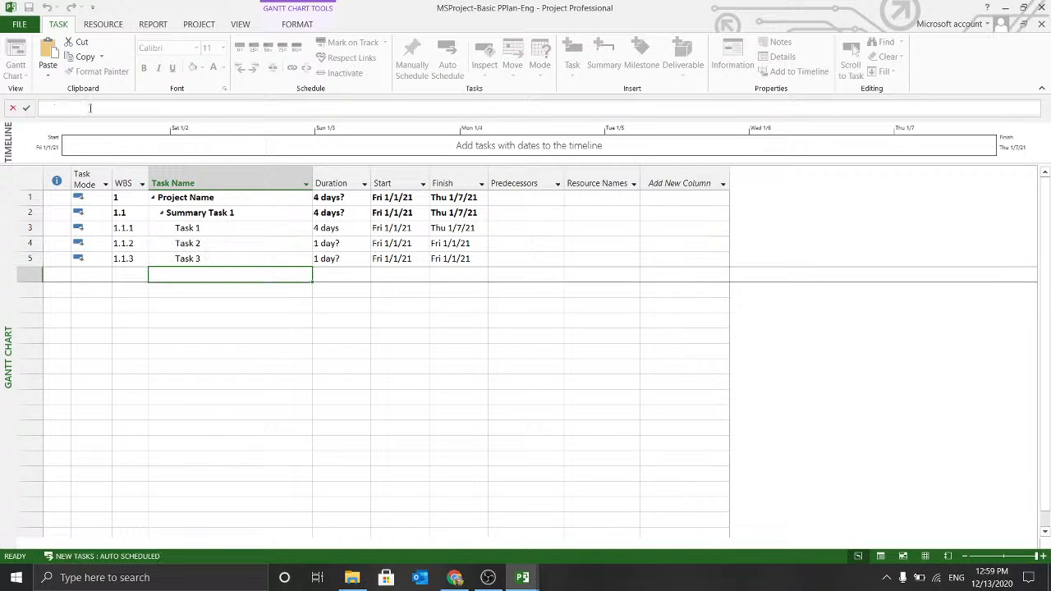
# Step: Add Task 1 (ID 3) as a predecessor in Task 2's task information
pyautogui.click(202, 229)
pyautogui.click(512, 246)
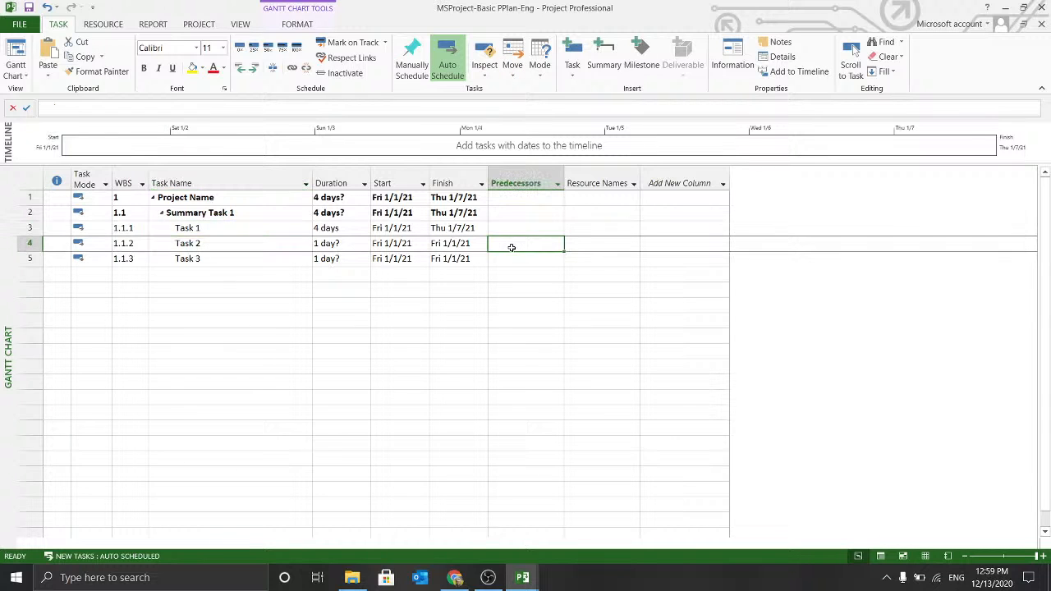
pyautogui.doubleClick(272, 248)
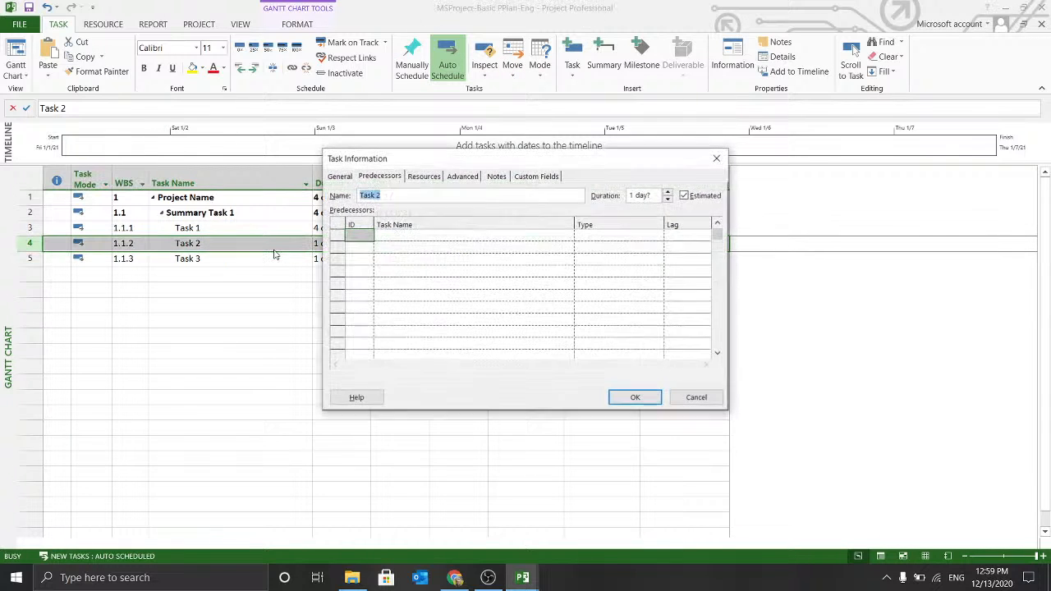
pyautogui.click(479, 260)
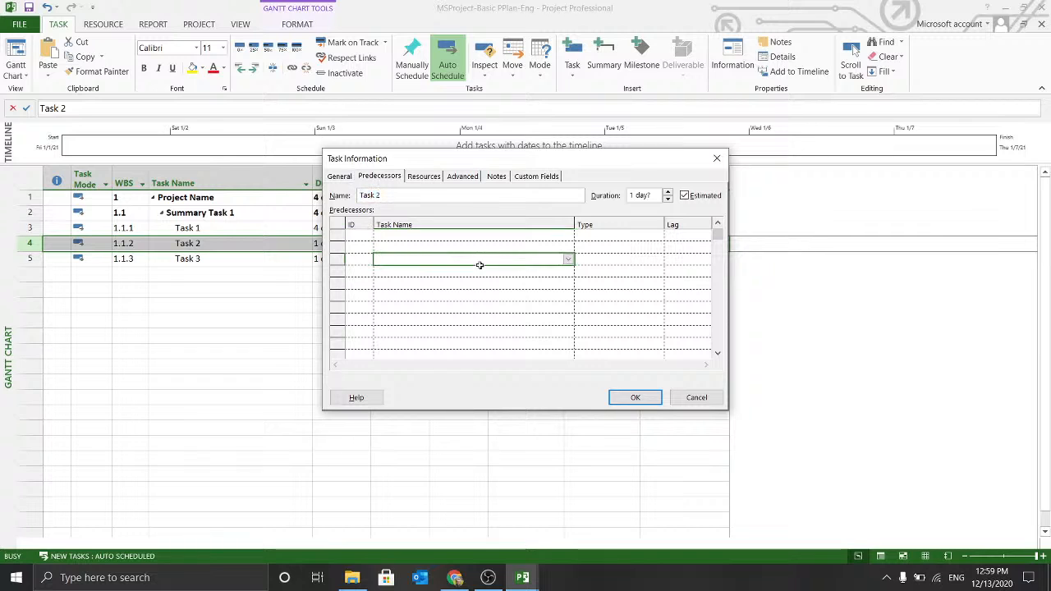
pyautogui.click(357, 236)
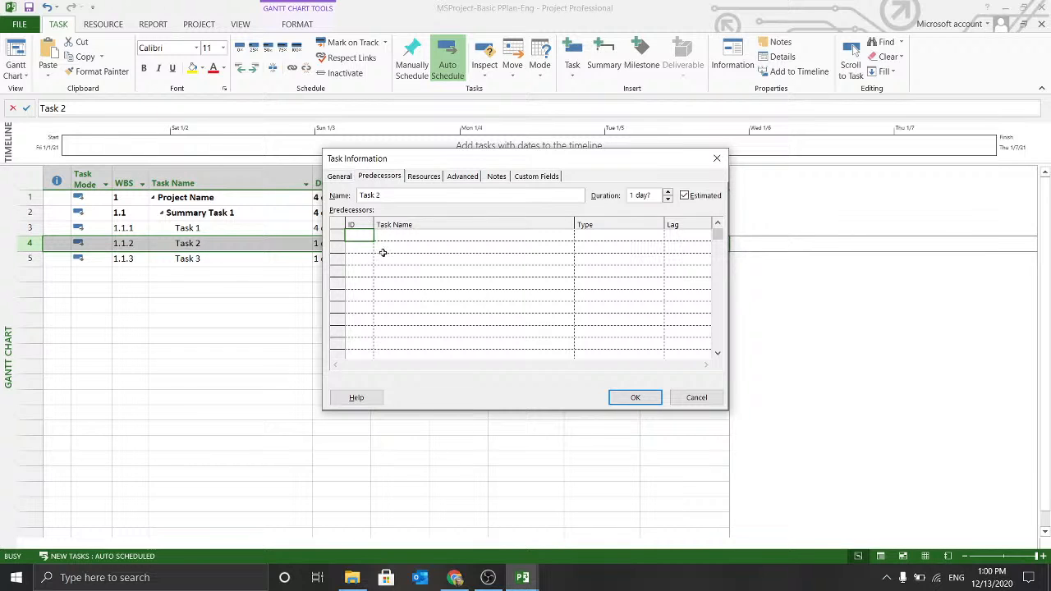
pyautogui.write('4')
pyautogui.click(538, 336)
pyautogui.write('3')
pyautogui.press('Return')
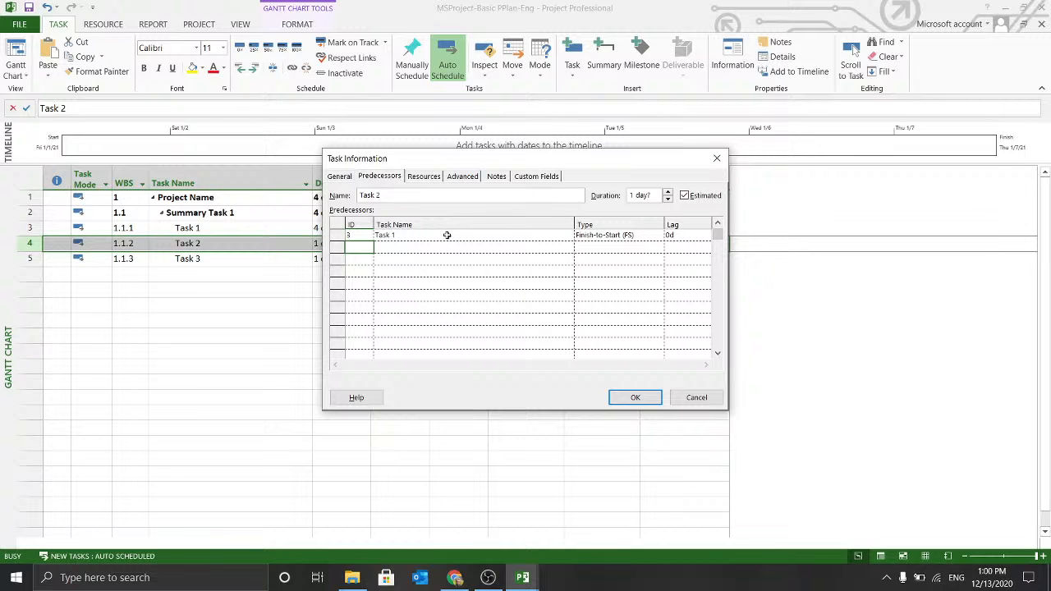
# Step: Try the Finish-to-Start, Start-to-Start, Finish-to-Finish and Start-to-Finish link types on Task 2's predecessor, Task 1
pyautogui.click(521, 237)
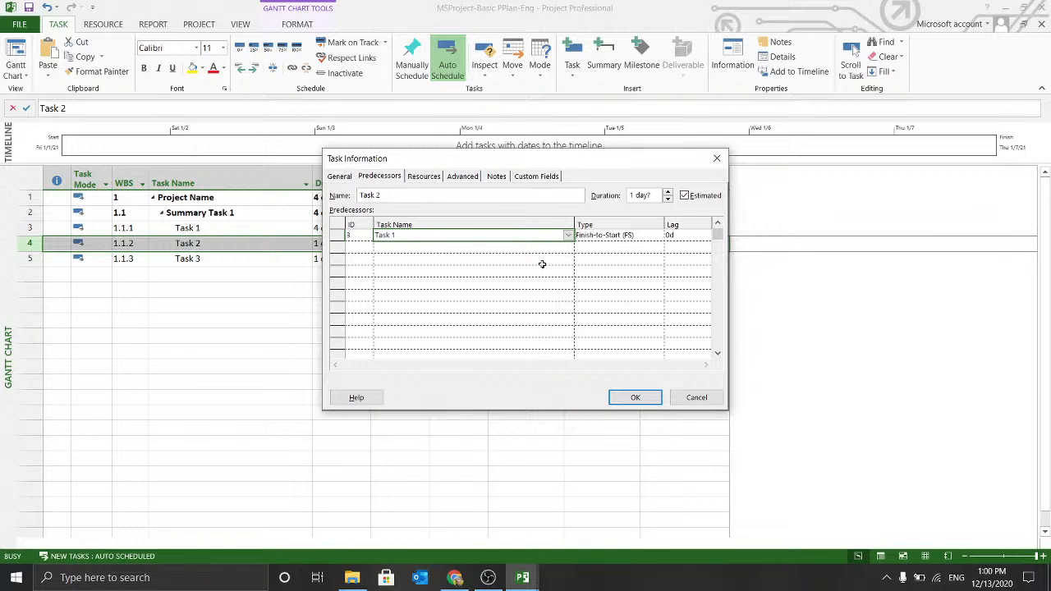
pyautogui.click(630, 237)
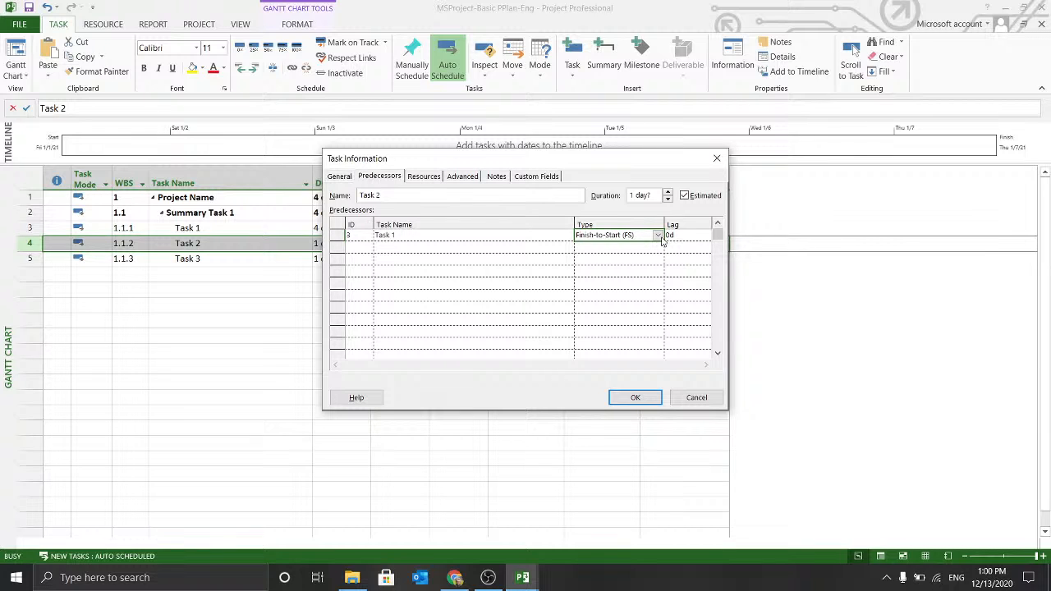
pyautogui.click(658, 236)
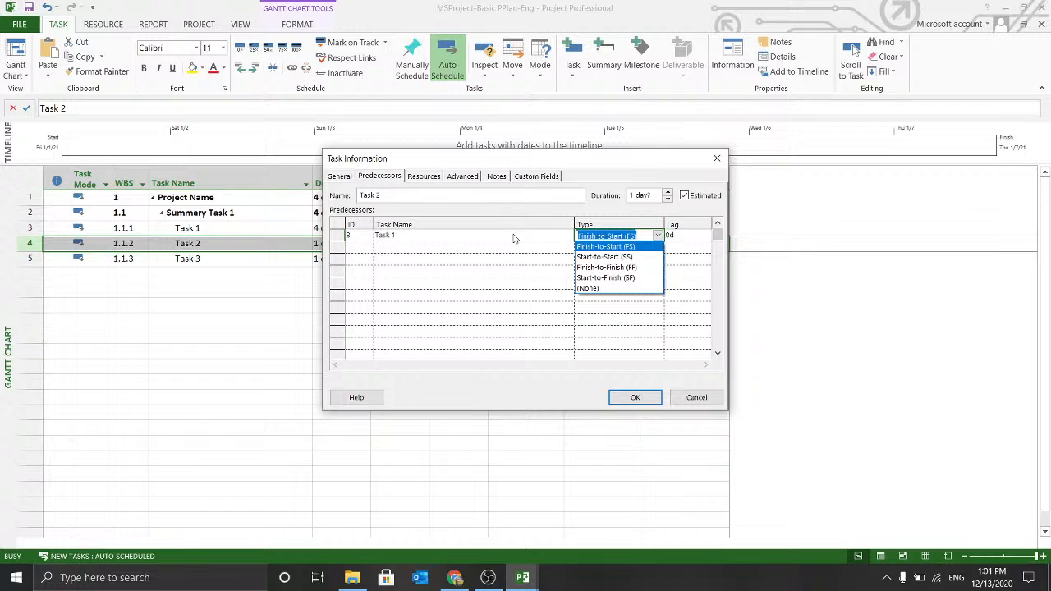
pyautogui.click(630, 246)
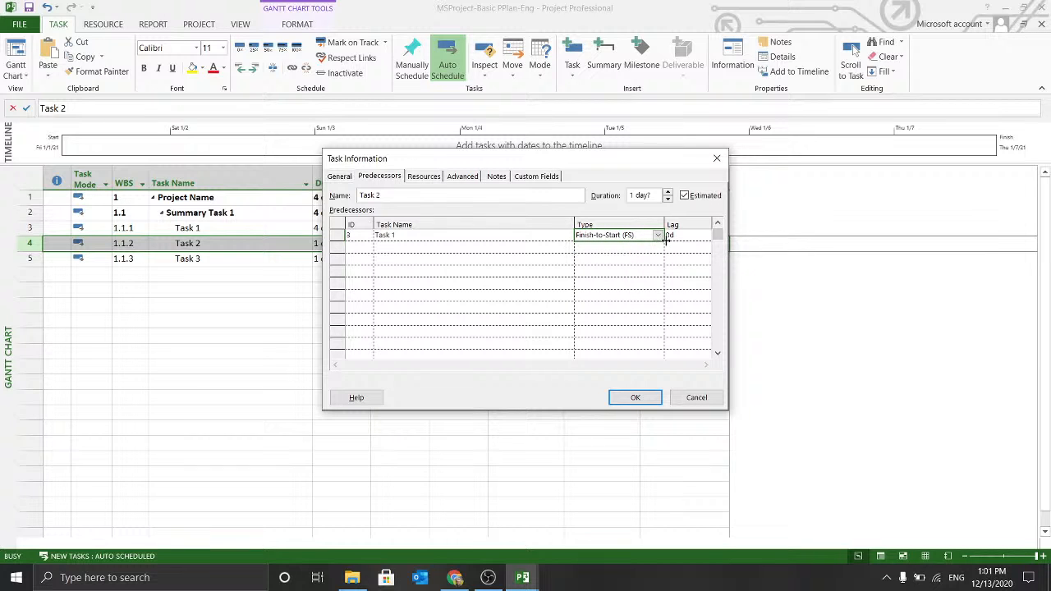
pyautogui.click(660, 237)
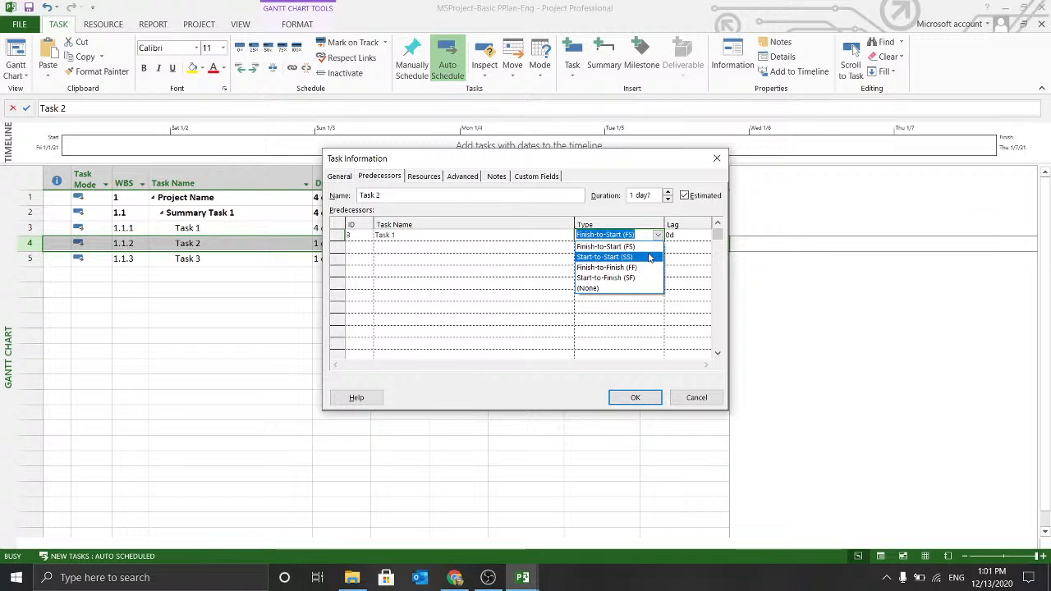
pyautogui.click(649, 257)
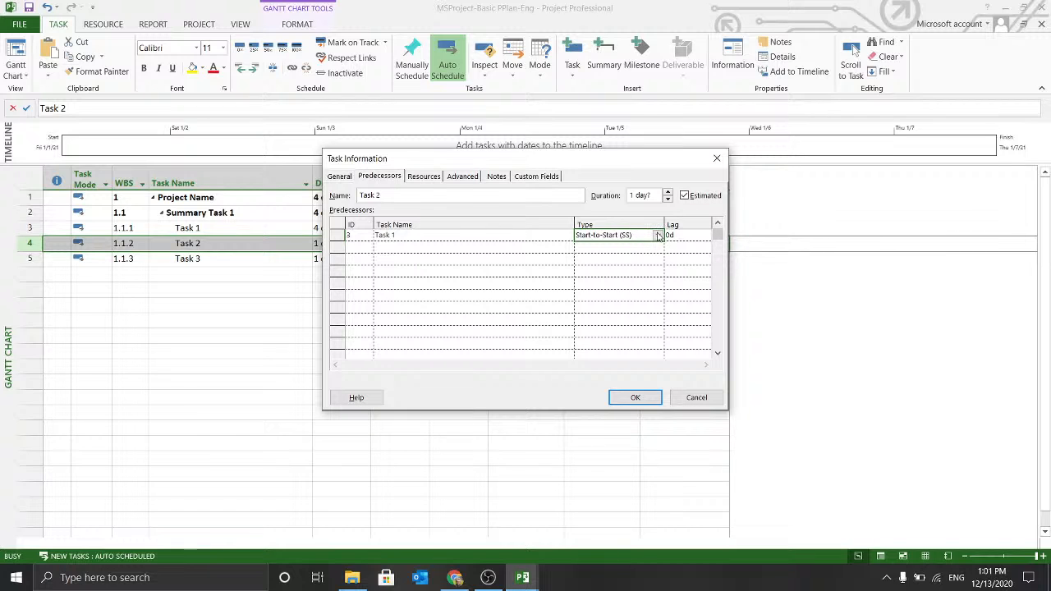
pyautogui.click(596, 248)
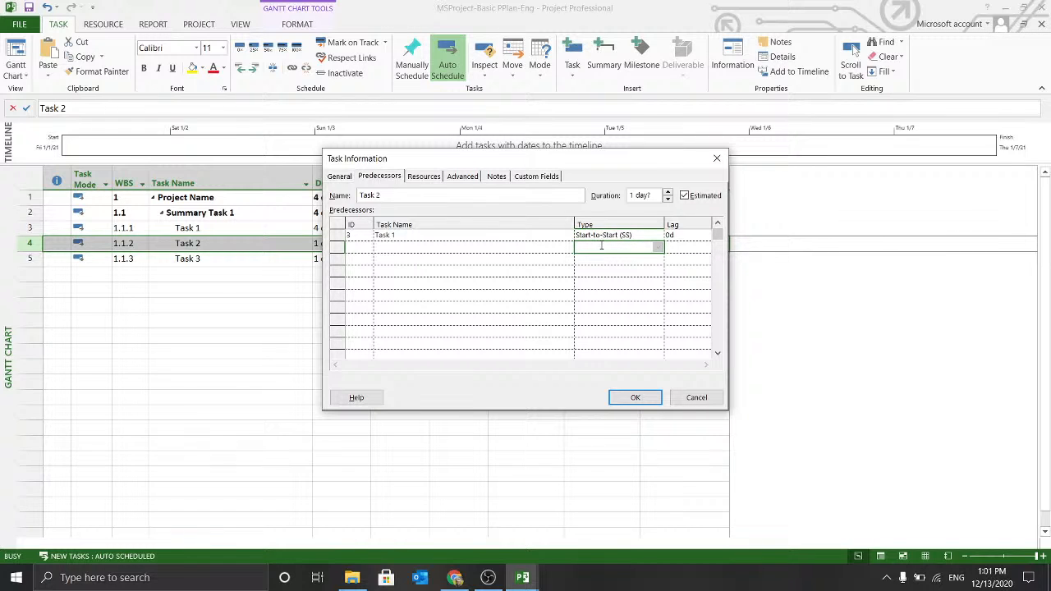
pyautogui.click(608, 237)
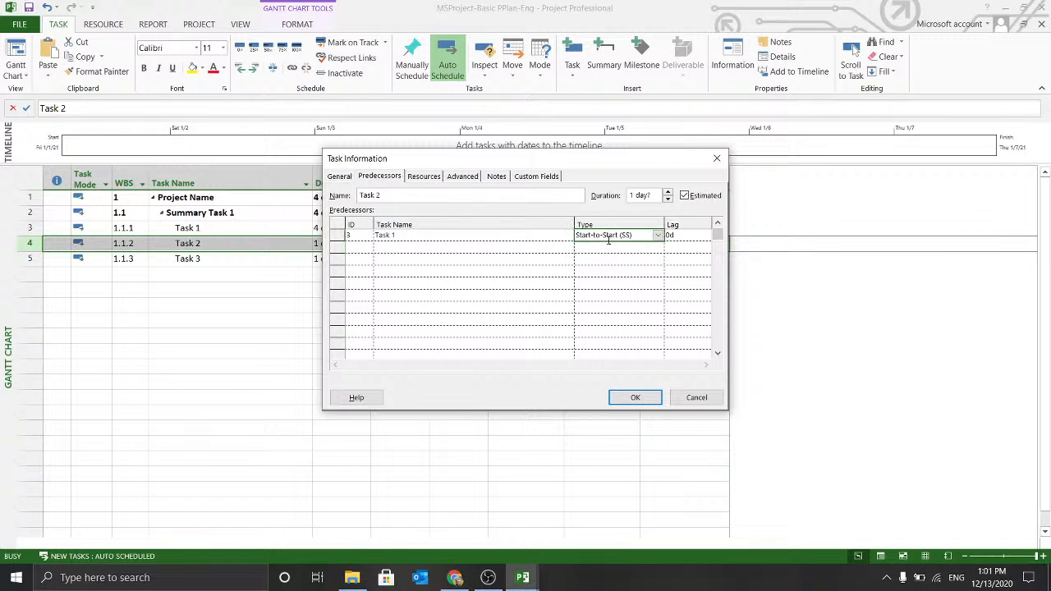
pyautogui.click(658, 236)
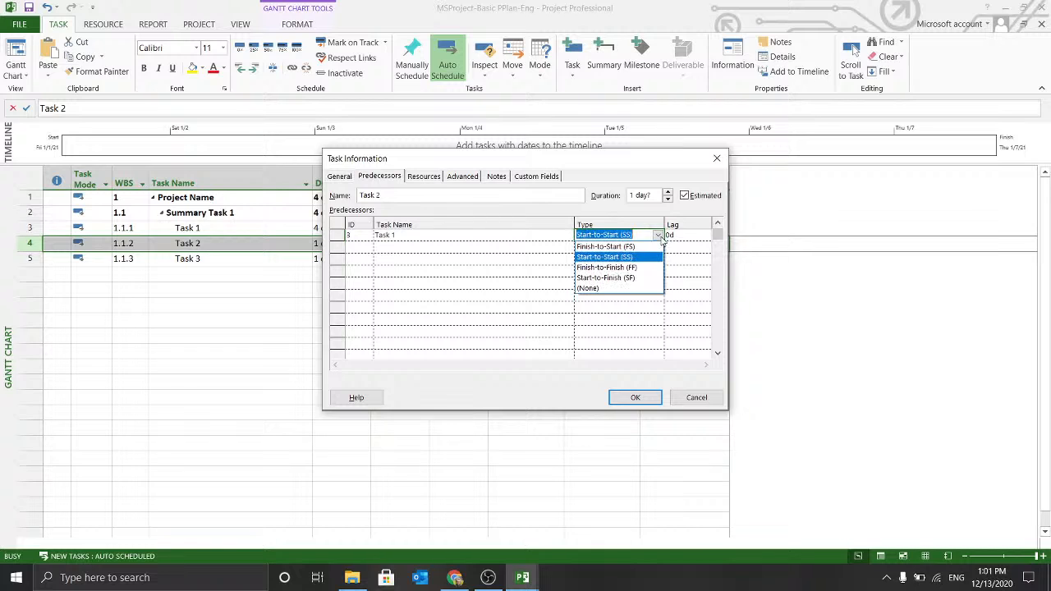
pyautogui.click(627, 269)
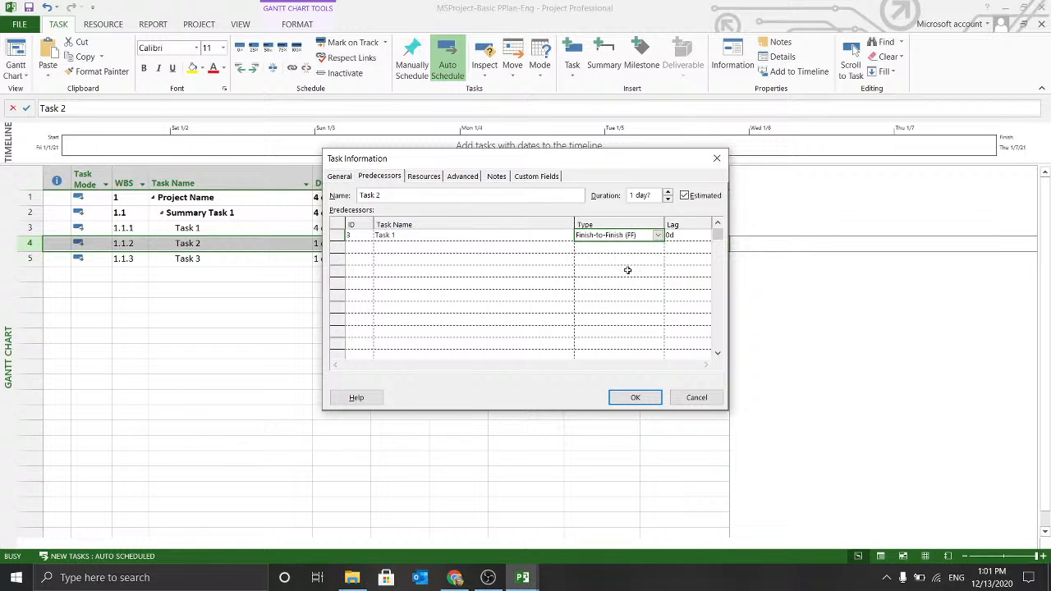
pyautogui.click(658, 236)
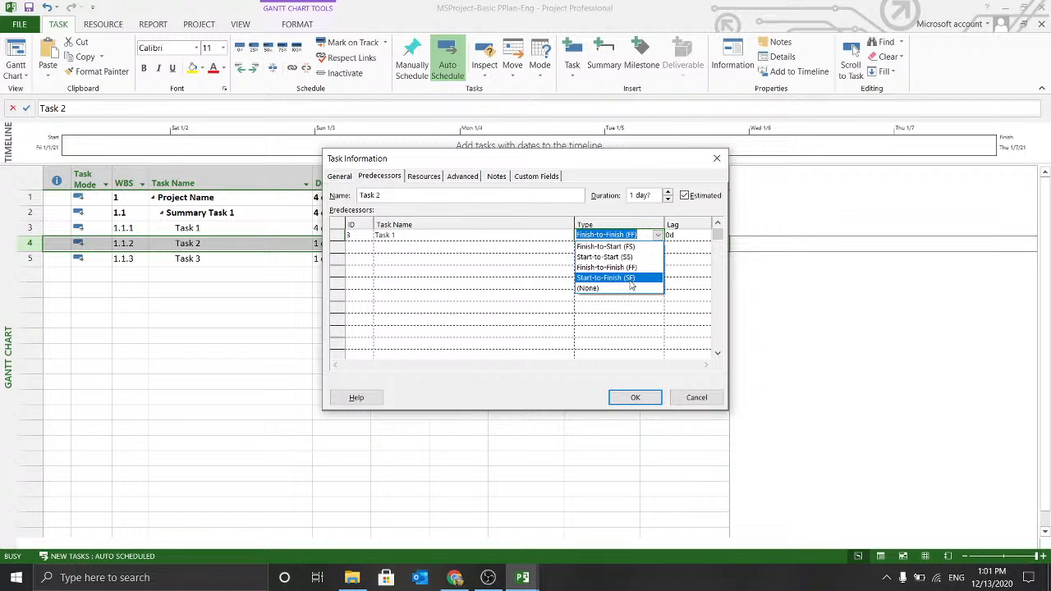
pyautogui.click(630, 278)
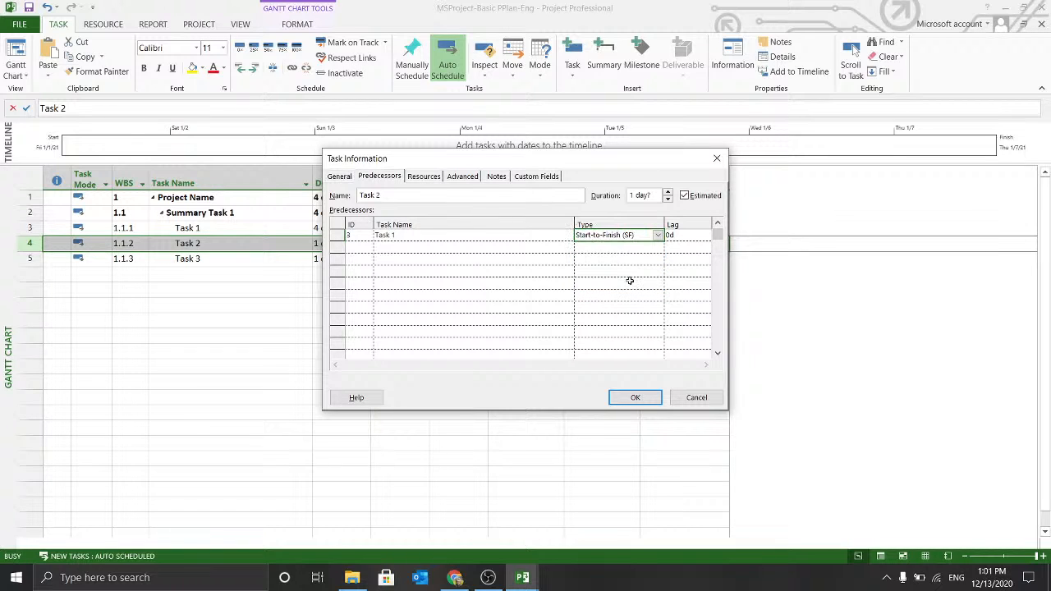
# Step: Set the link type of Task 2's predecessor to Finish-to-Start (FS) and apply the task information
pyautogui.click(657, 236)
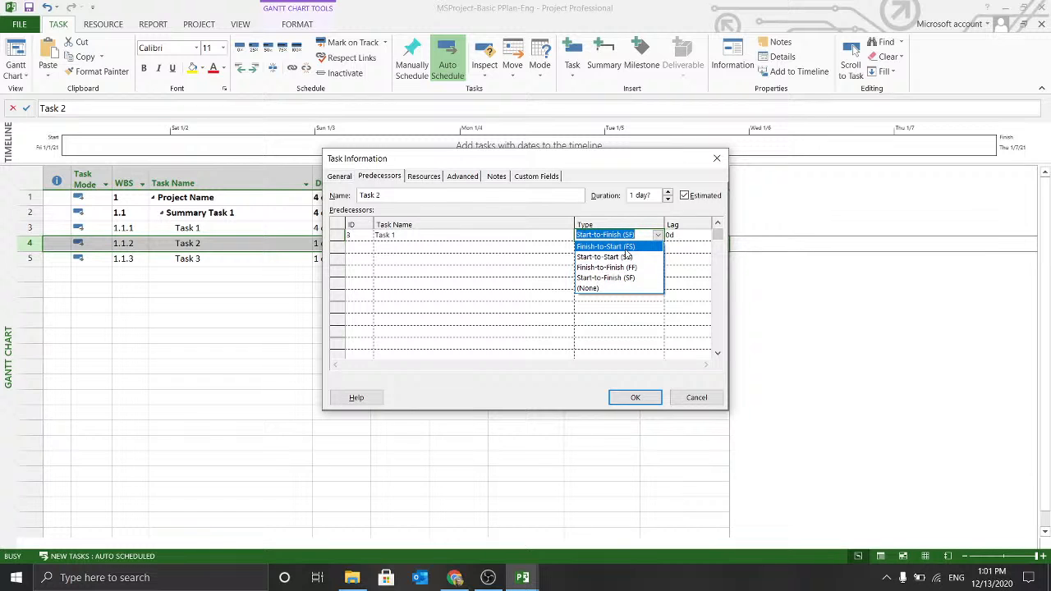
pyautogui.click(625, 248)
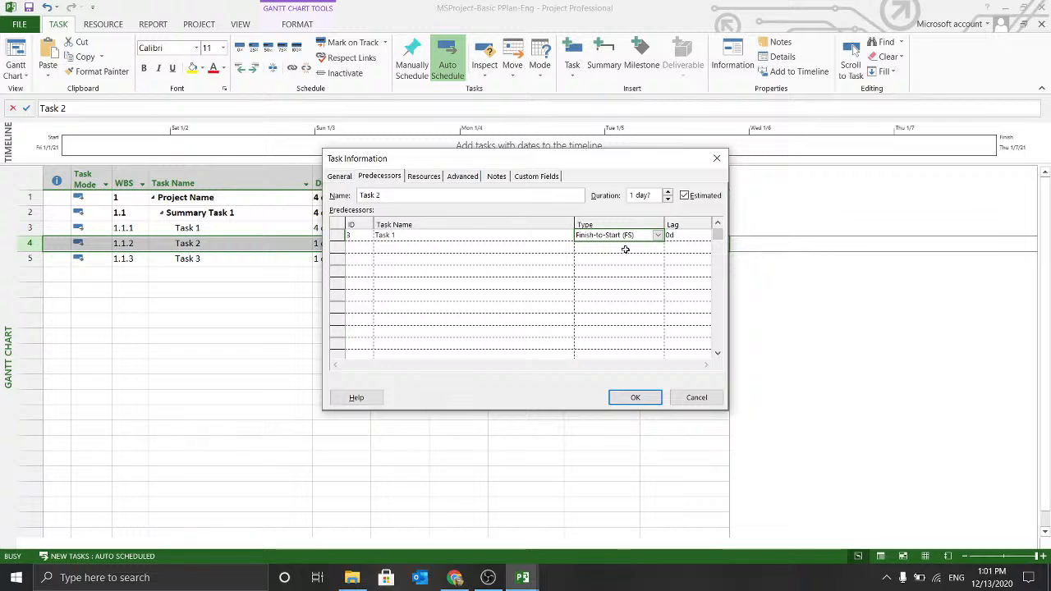
pyautogui.click(433, 179)
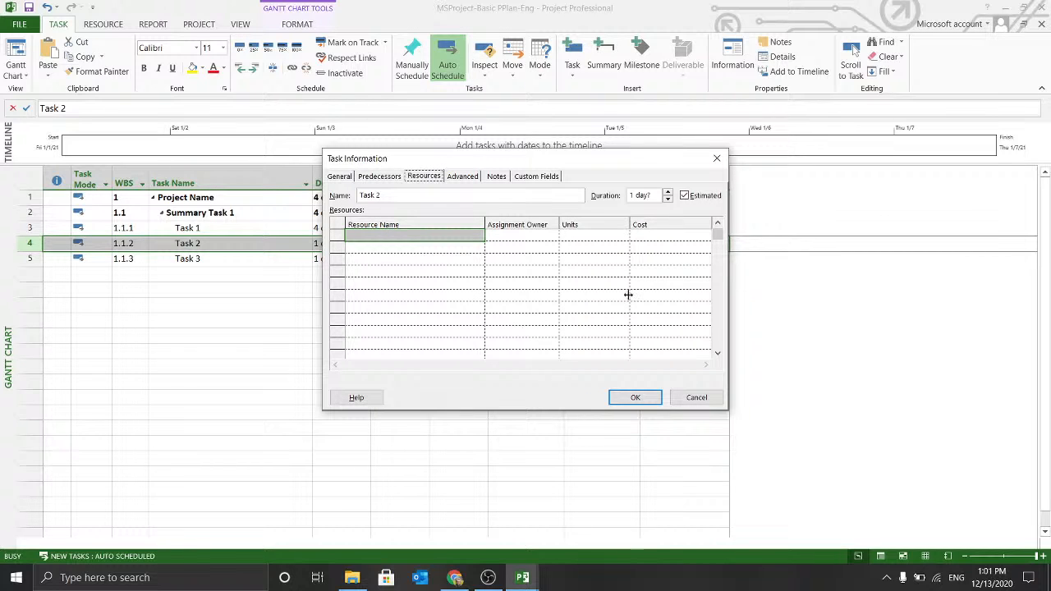
pyautogui.click(635, 398)
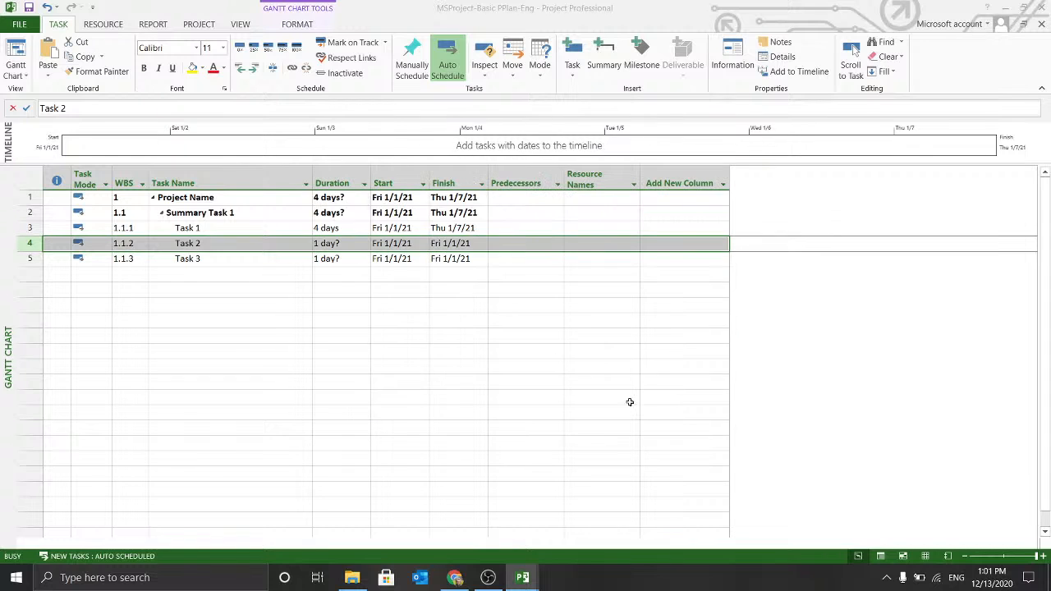
# Step: Review the predecessor entry in Task 2's task information and close it without making changes
pyautogui.click(416, 245)
pyautogui.doubleClick(416, 244)
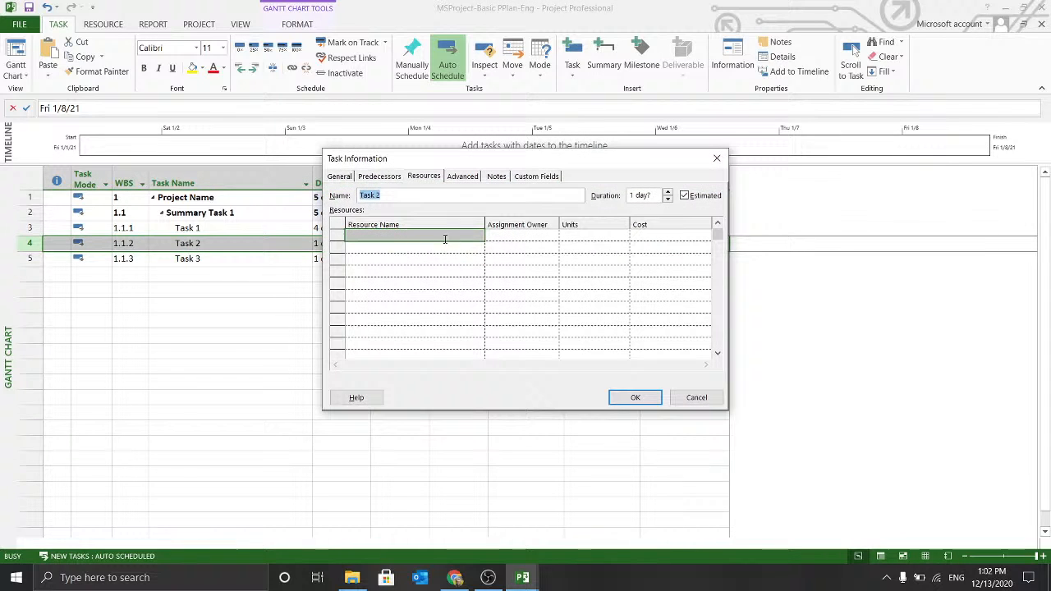
pyautogui.click(360, 177)
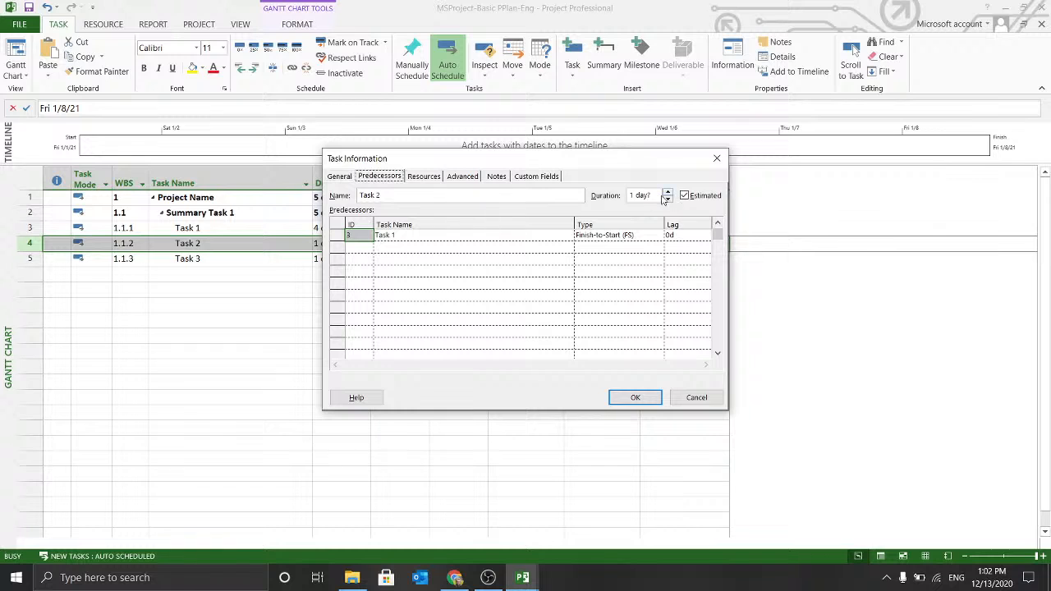
pyautogui.click(694, 397)
# Step: Set Task 2's duration to 7 days
pyautogui.click(361, 262)
pyautogui.click(354, 243)
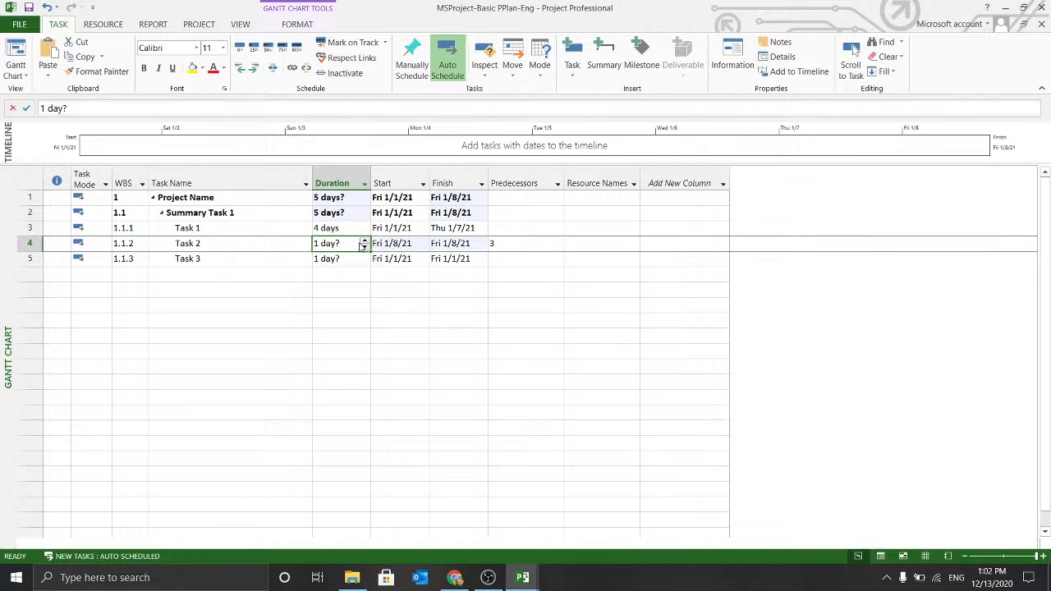
pyautogui.click(363, 241)
pyautogui.click(364, 241)
pyautogui.click(364, 241)
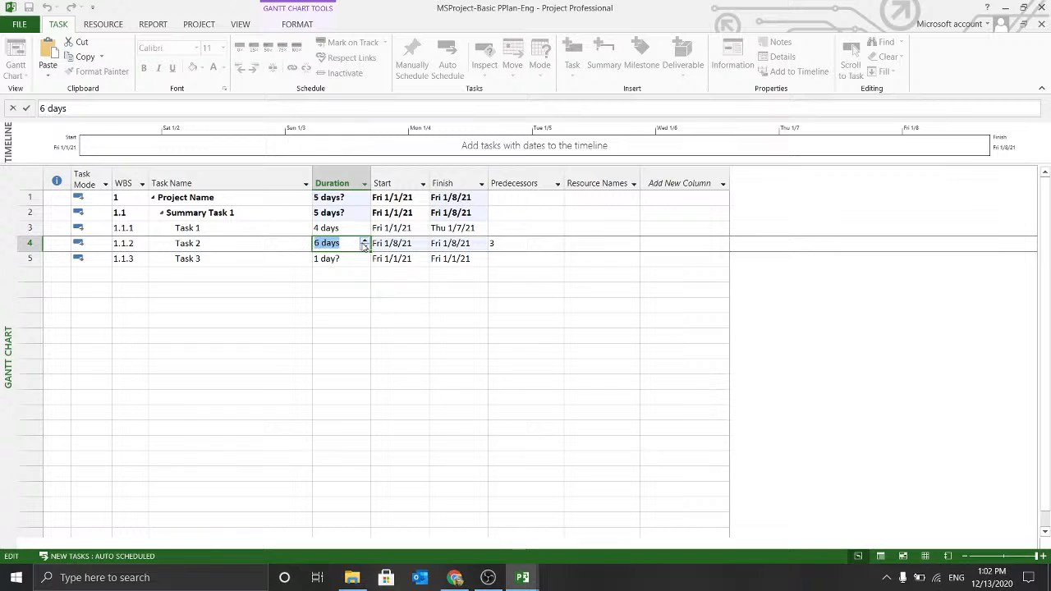
pyautogui.click(363, 240)
pyautogui.click(364, 241)
pyautogui.click(364, 241)
pyautogui.click(364, 247)
pyautogui.click(362, 258)
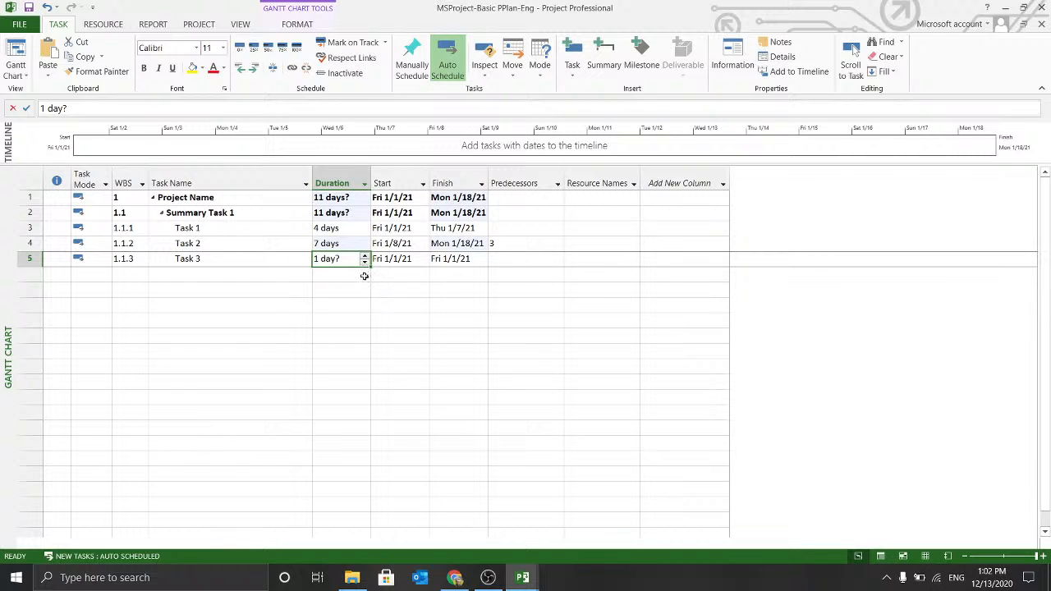
# Step: Add Task 2 (ID 4) as a Finish-to-Start predecessor of Task 3 through its task information
pyautogui.click(491, 258)
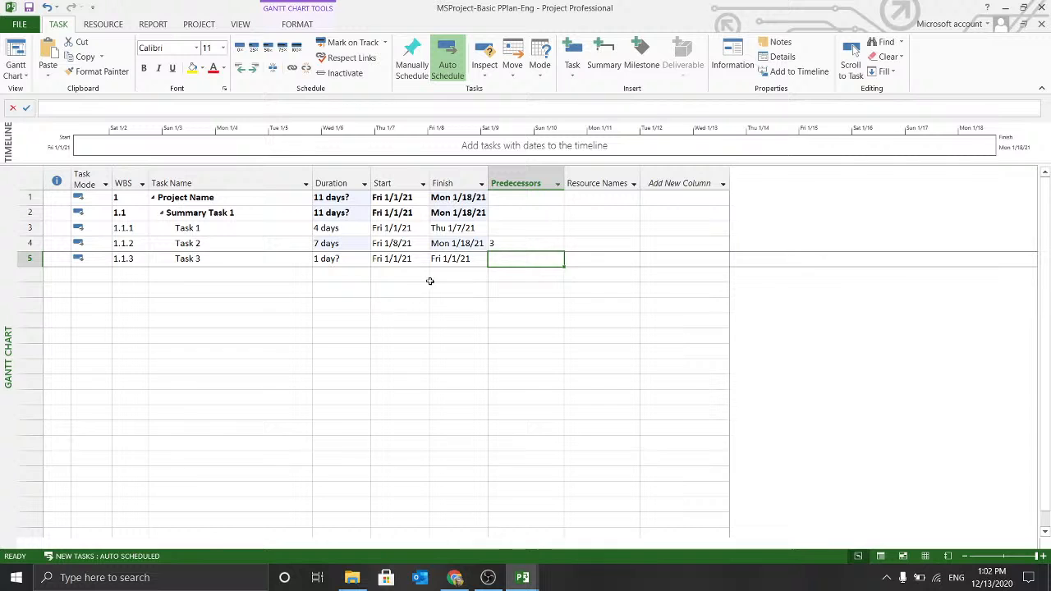
pyautogui.doubleClick(412, 261)
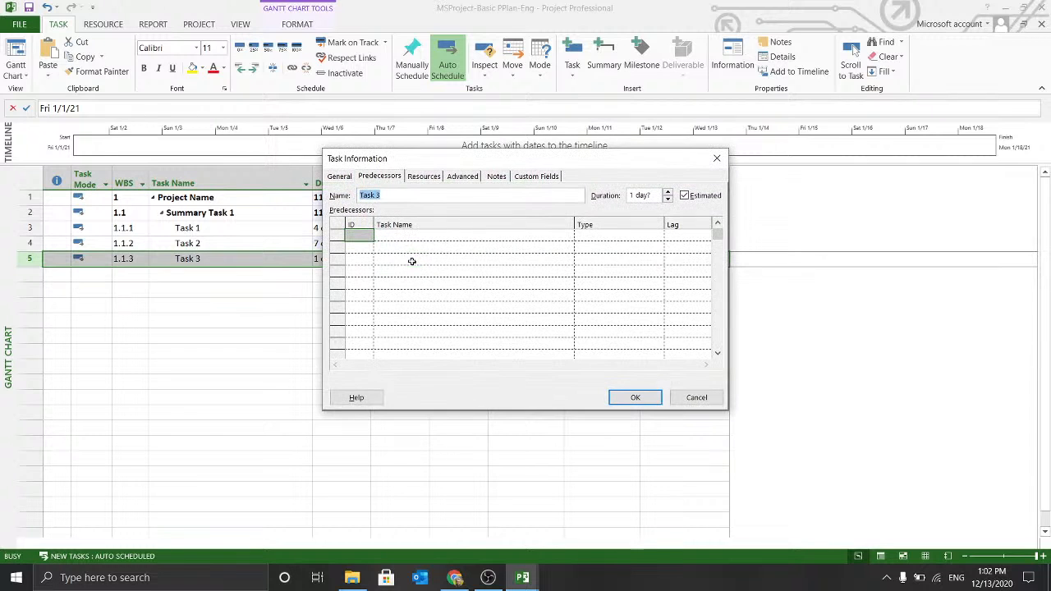
pyautogui.click(386, 267)
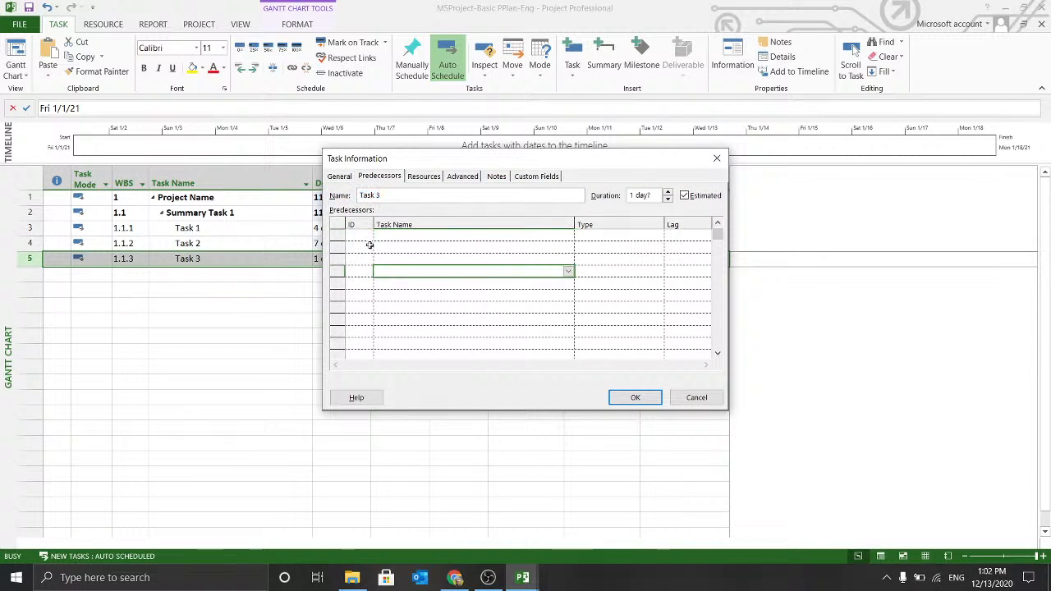
pyautogui.click(363, 237)
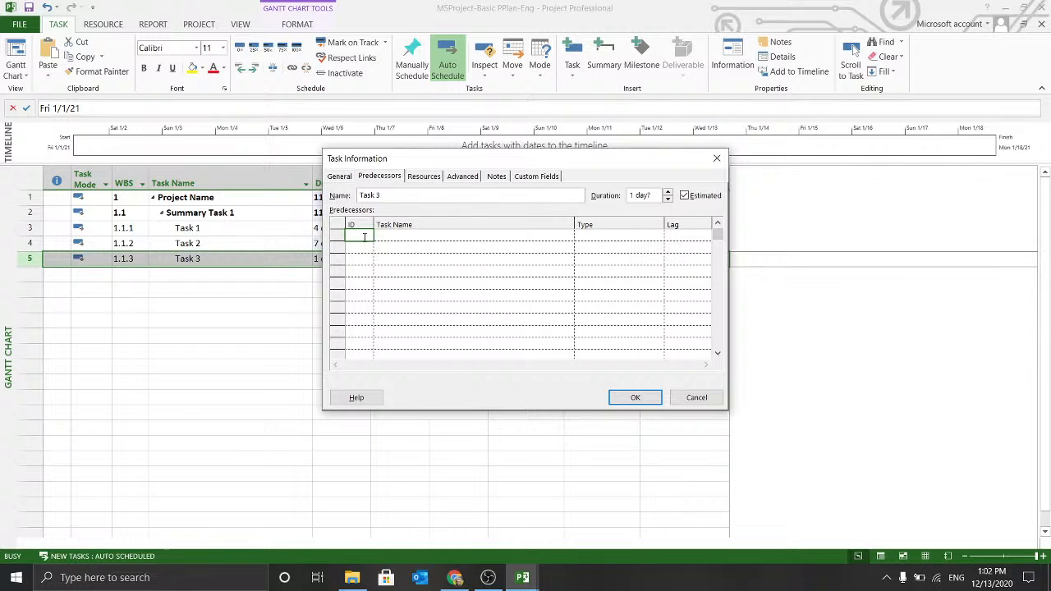
pyautogui.click(425, 235)
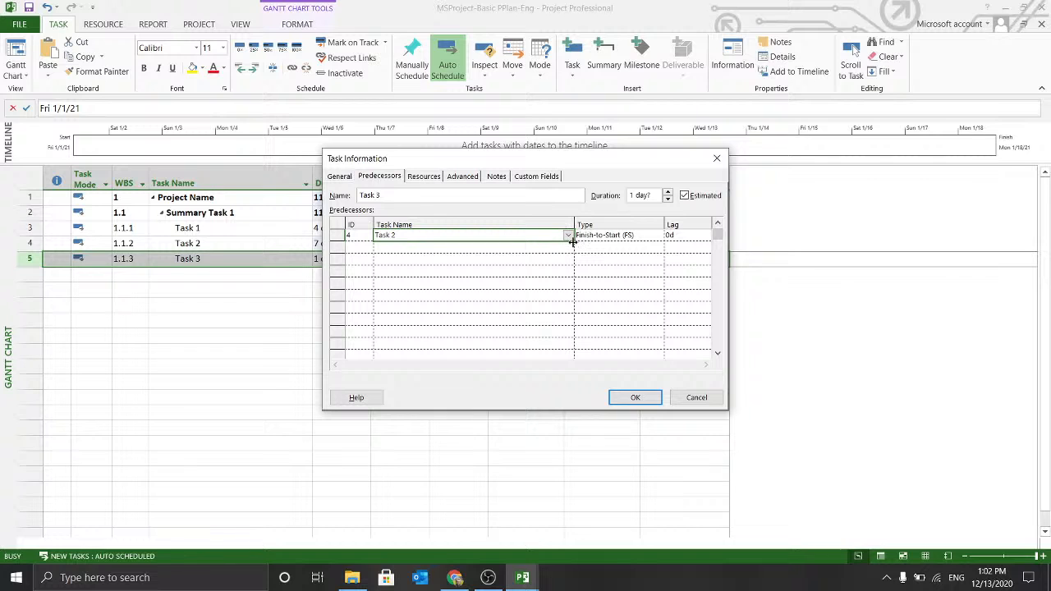
pyautogui.click(634, 399)
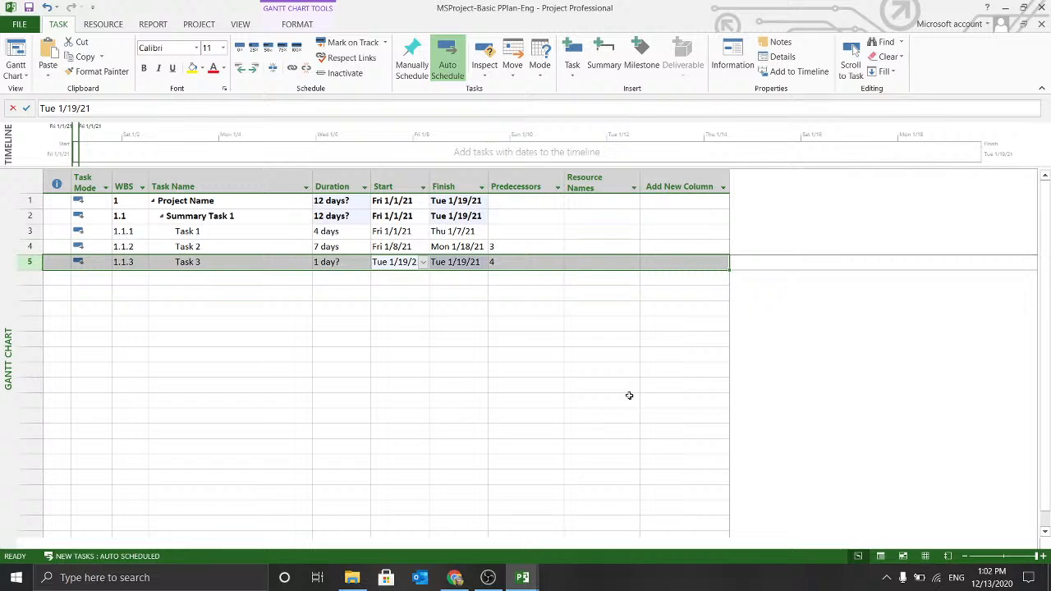
pyautogui.click(518, 306)
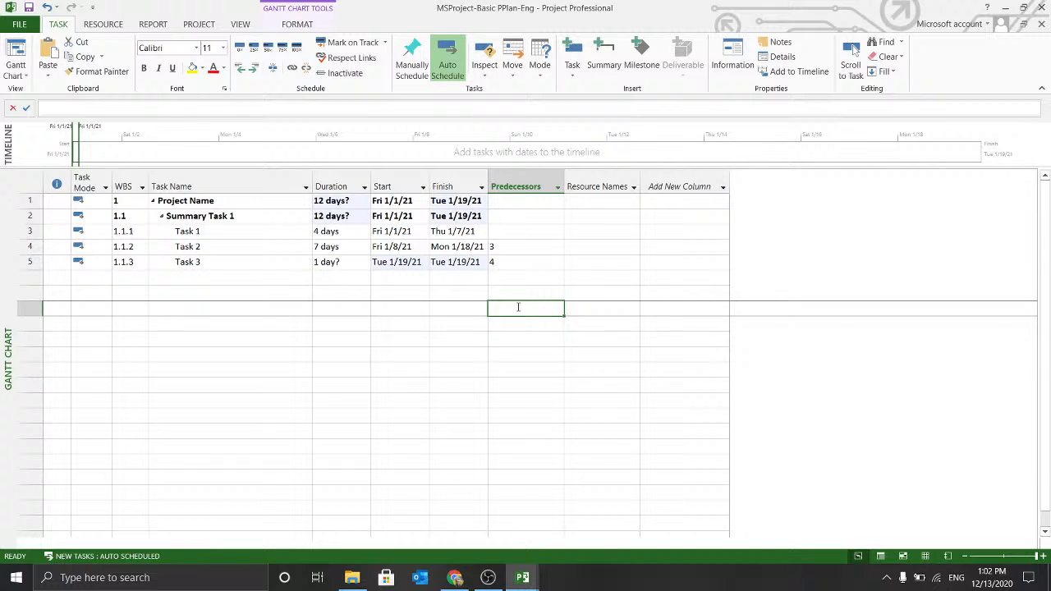
# Step: Set Task 3's duration to 3 days
pyautogui.click(347, 260)
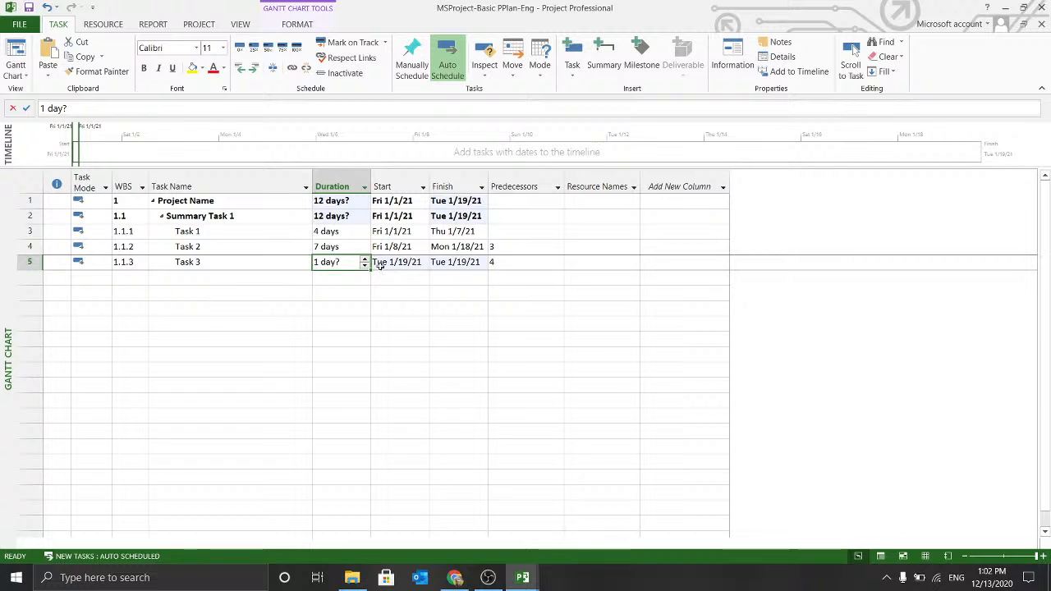
pyautogui.click(366, 259)
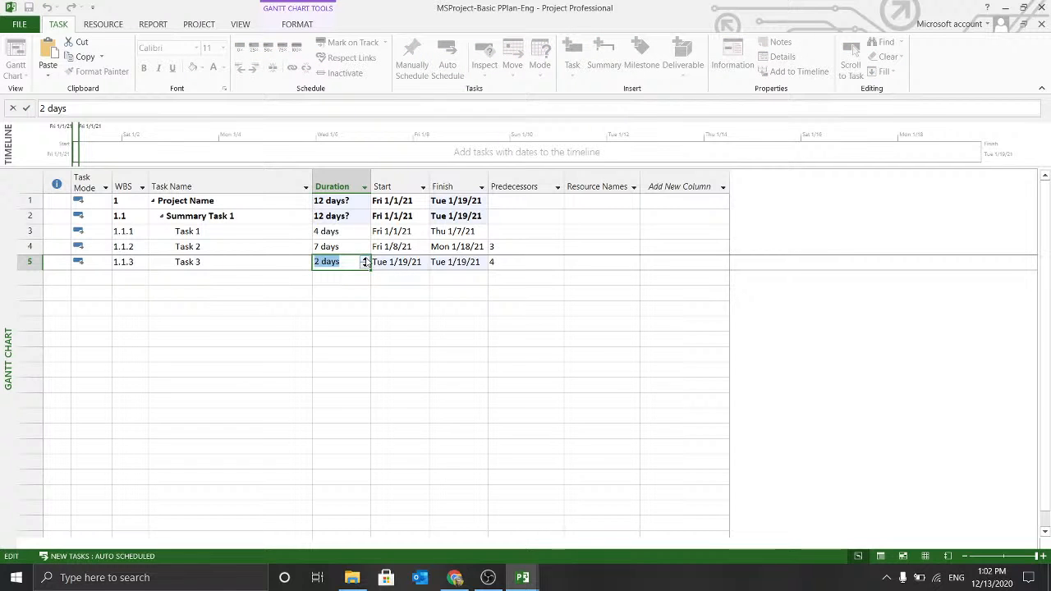
pyautogui.click(366, 259)
pyautogui.click(364, 278)
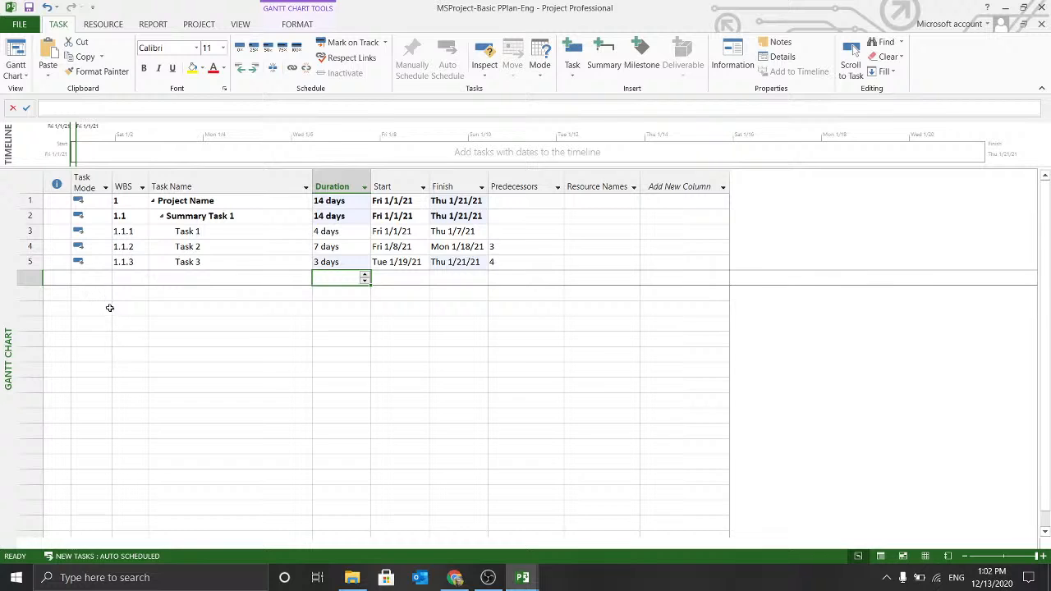
# Step: Review the predecessors of Task 2 and Task 3 and the overall project's start and finish dates
pyautogui.click(191, 283)
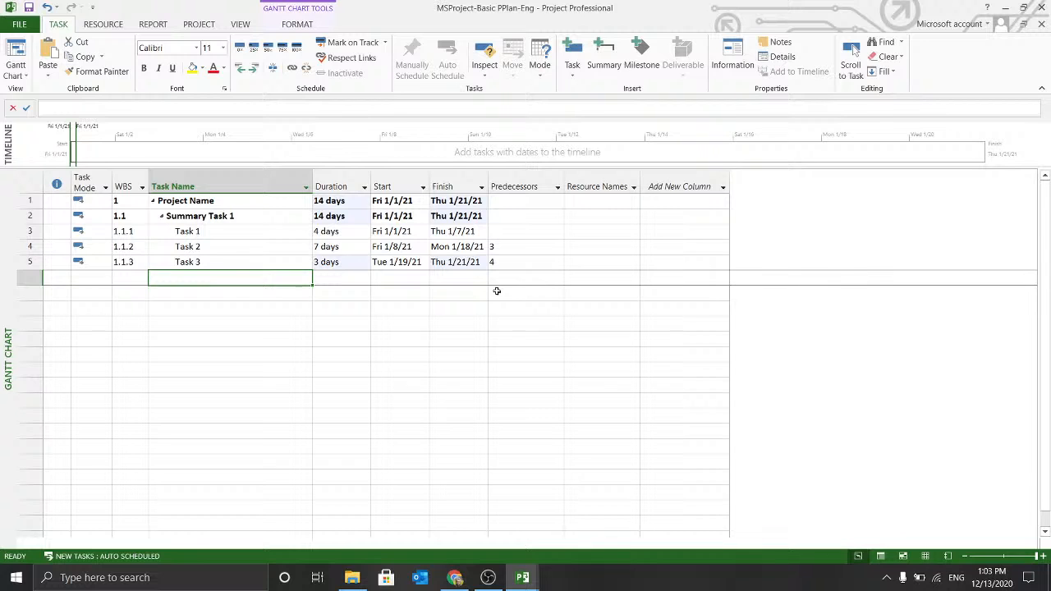
pyautogui.click(537, 224)
pyautogui.click(532, 248)
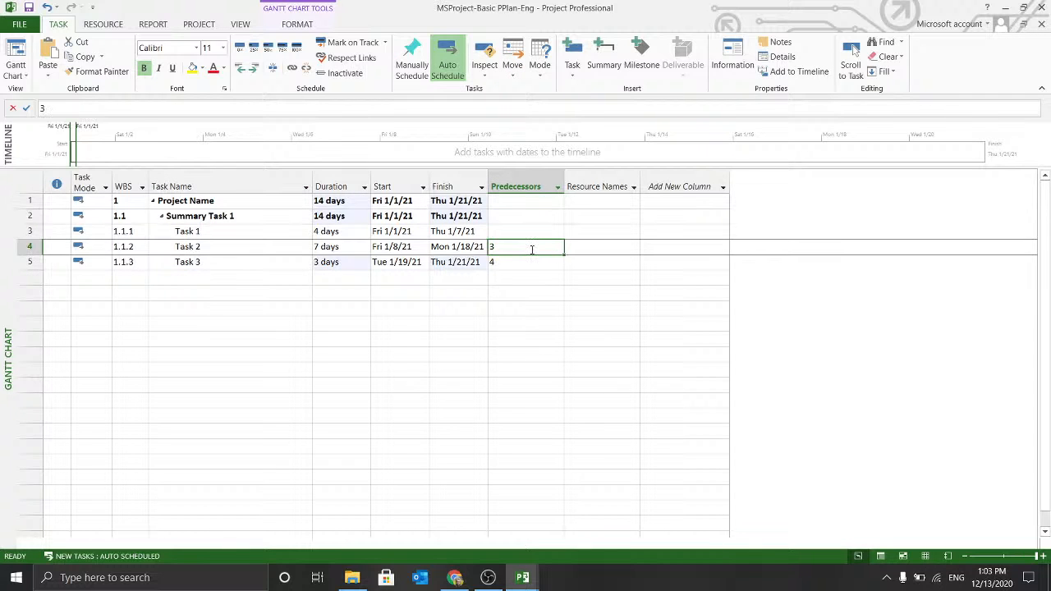
pyautogui.click(527, 259)
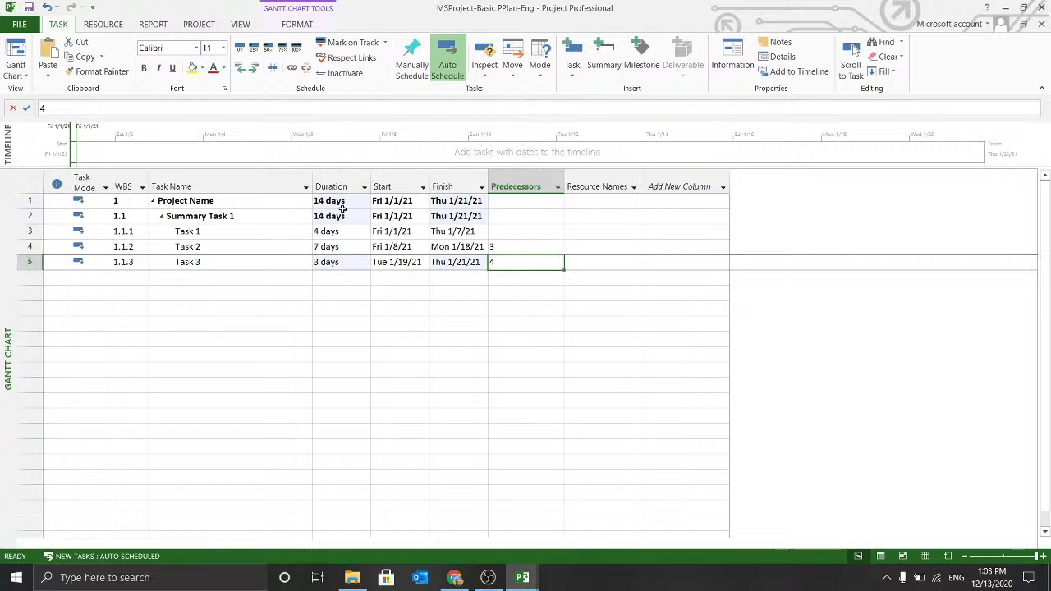
pyautogui.click(399, 201)
pyautogui.click(451, 201)
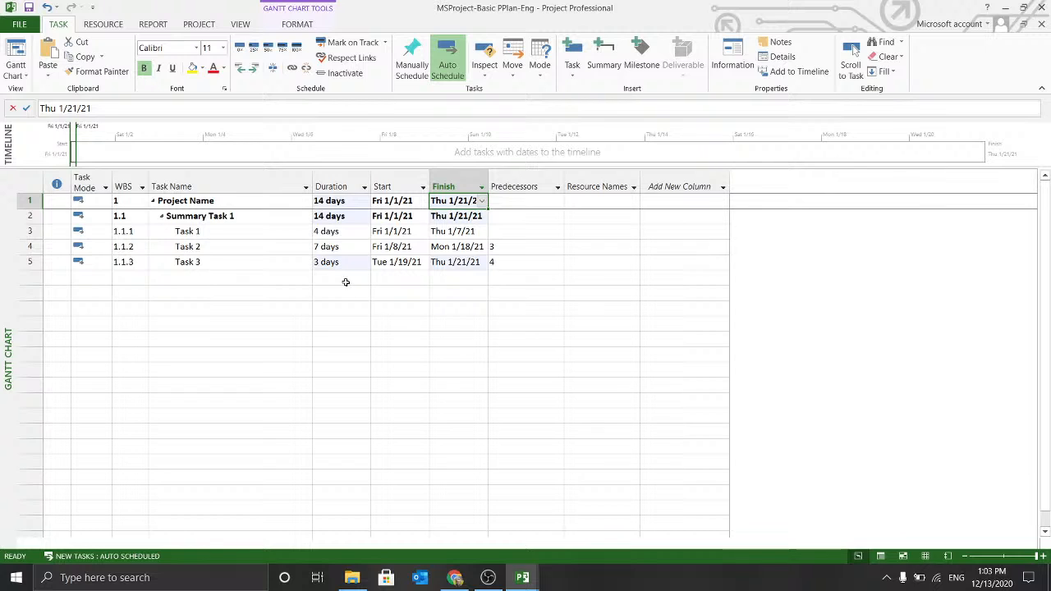
pyautogui.click(210, 245)
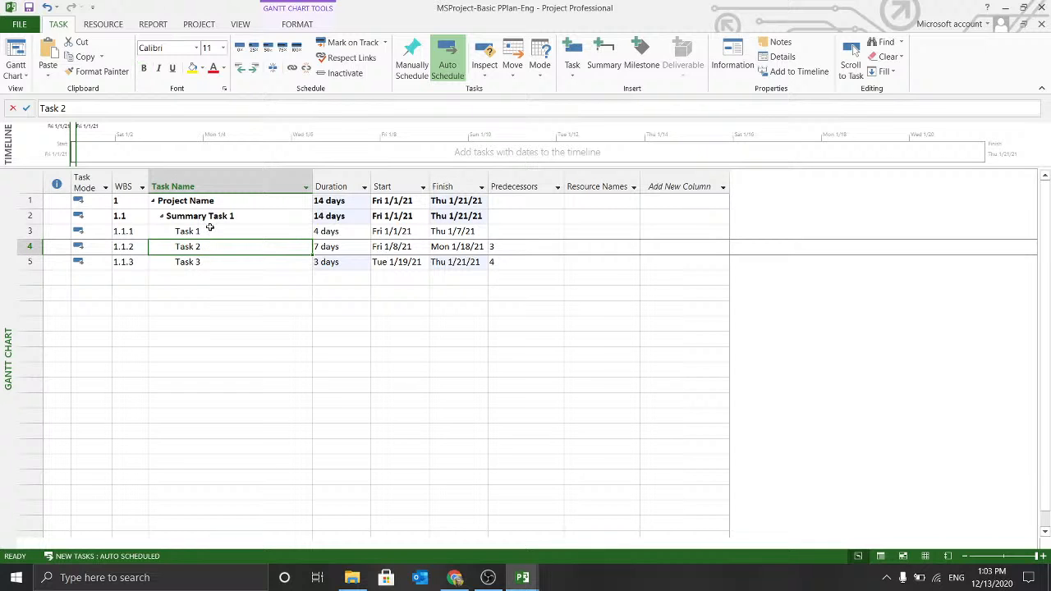
# Step: Turn on Display on Timeline for Task 1 in its general task information and apply it
pyautogui.click(210, 231)
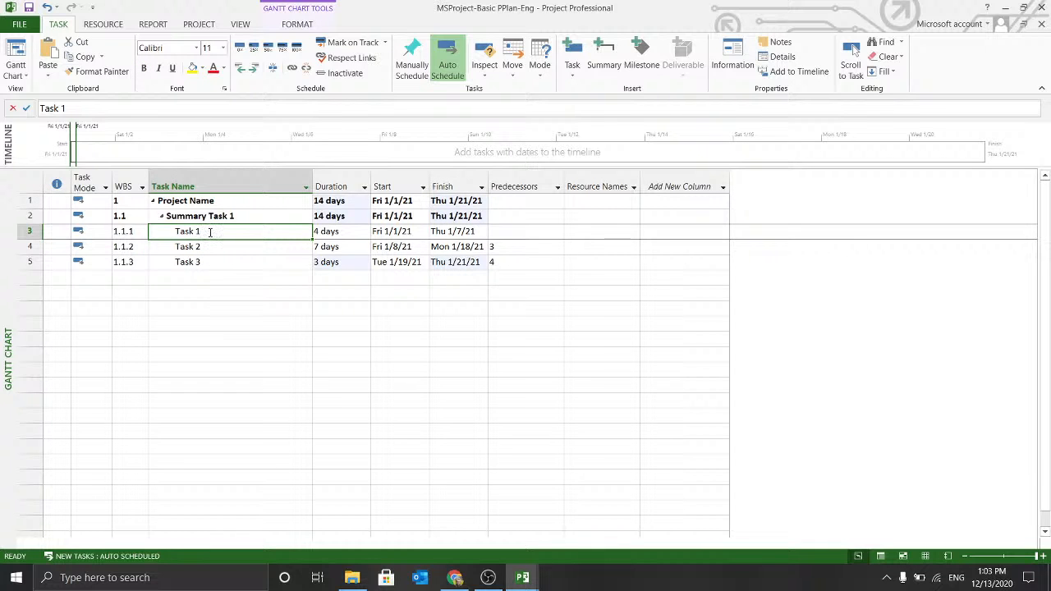
pyautogui.doubleClick(211, 231)
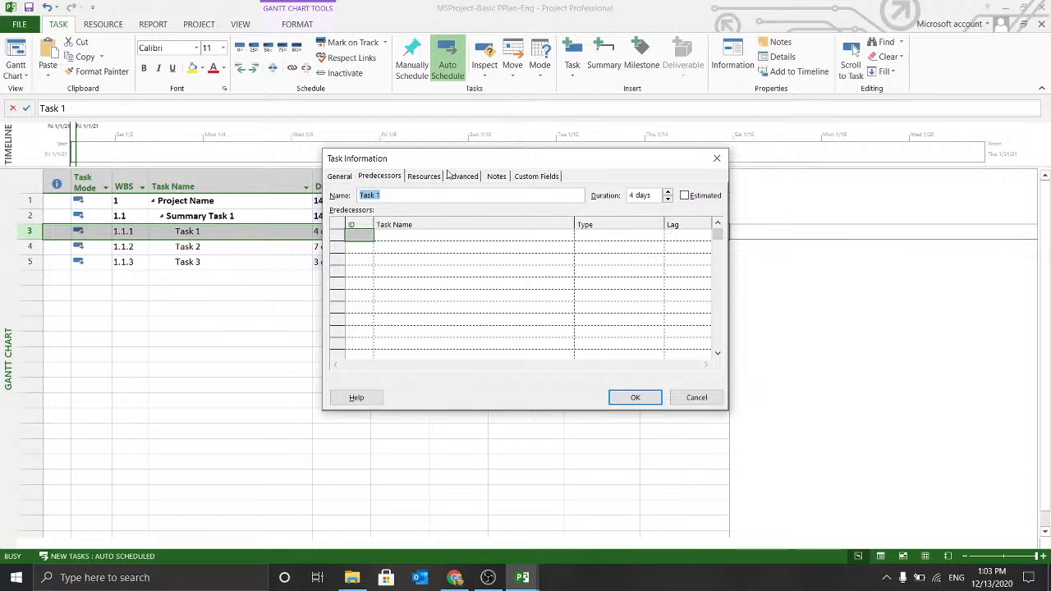
pyautogui.click(340, 181)
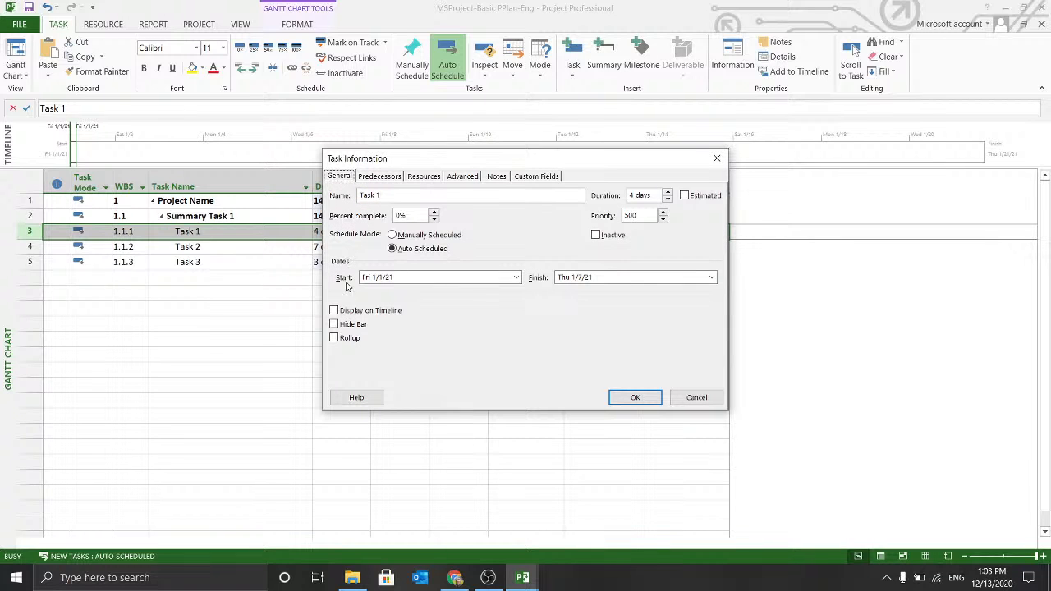
pyautogui.click(334, 312)
pyautogui.click(629, 397)
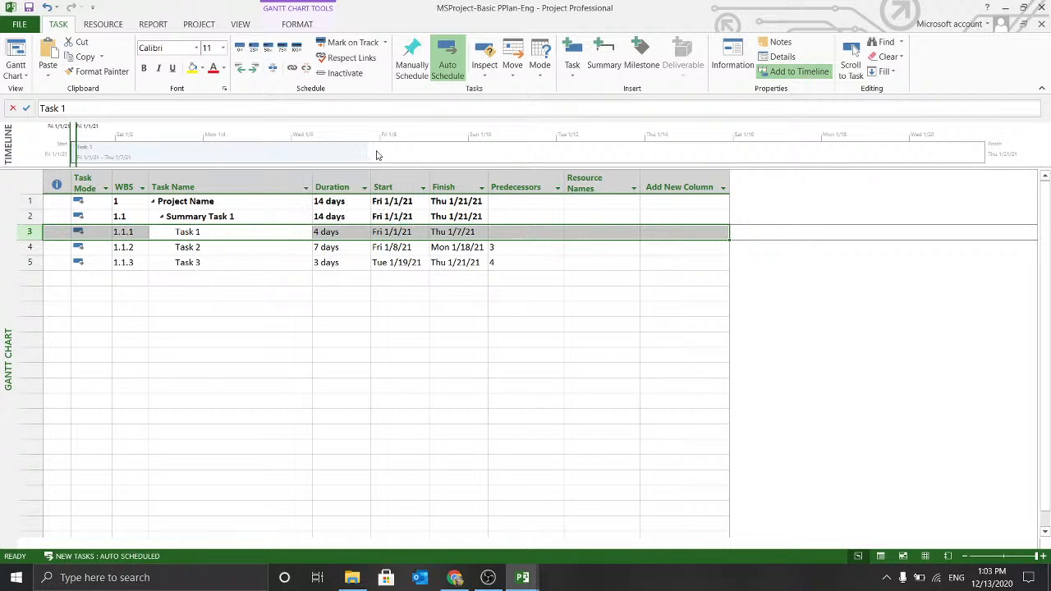
pyautogui.click(355, 324)
# Step: Check Task 1's duration, start and finish dates against Task 2's start date
pyautogui.click(342, 232)
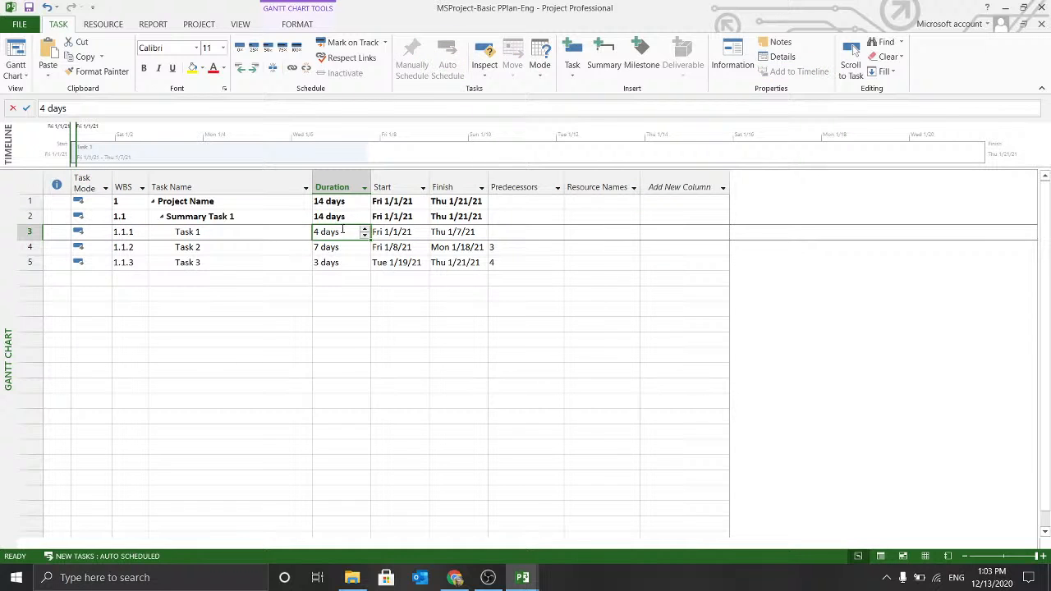
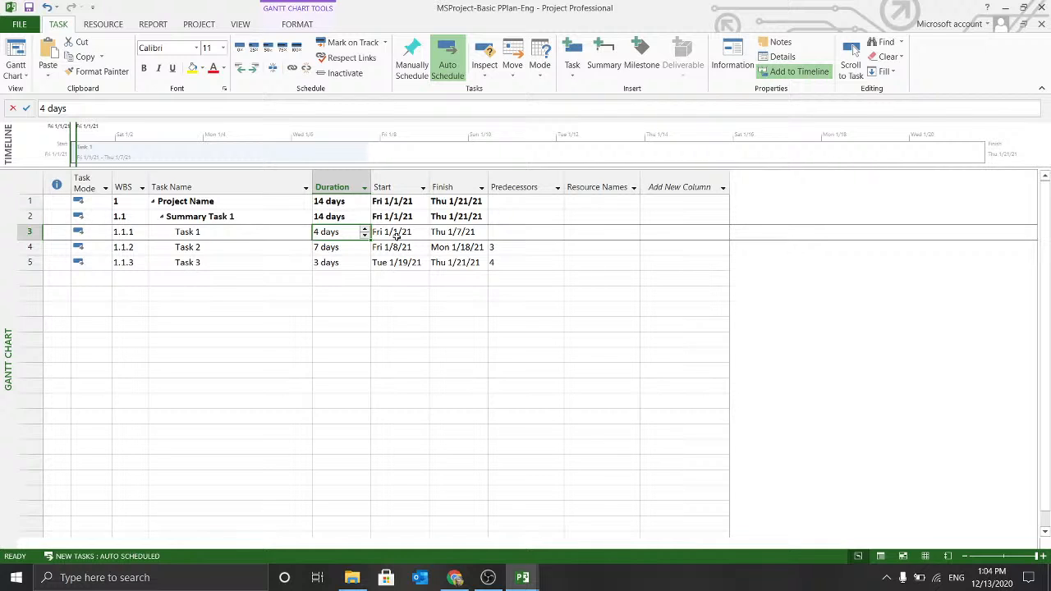
pyautogui.click(452, 234)
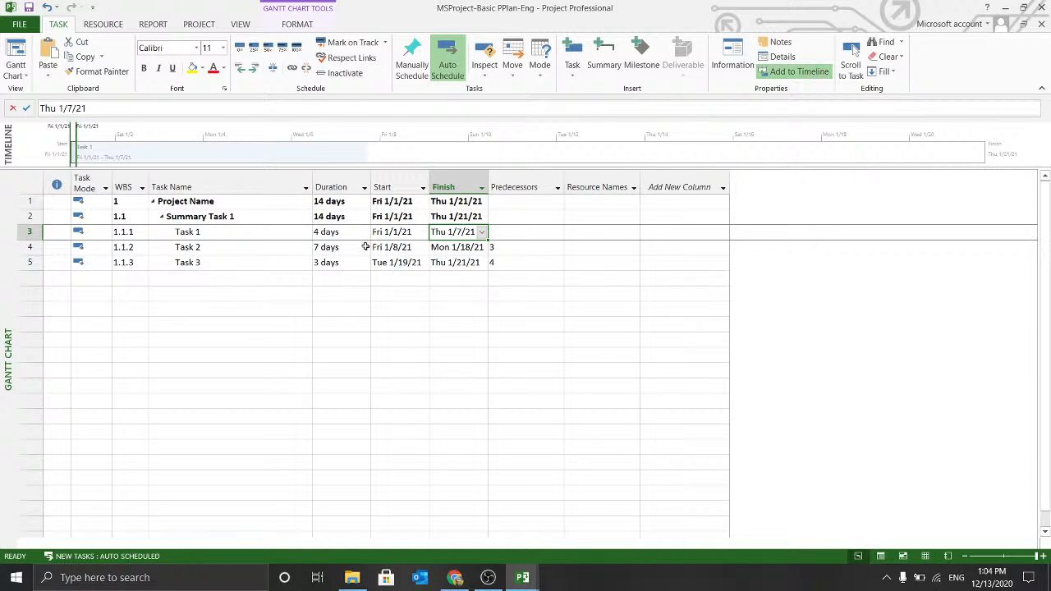
pyautogui.click(393, 237)
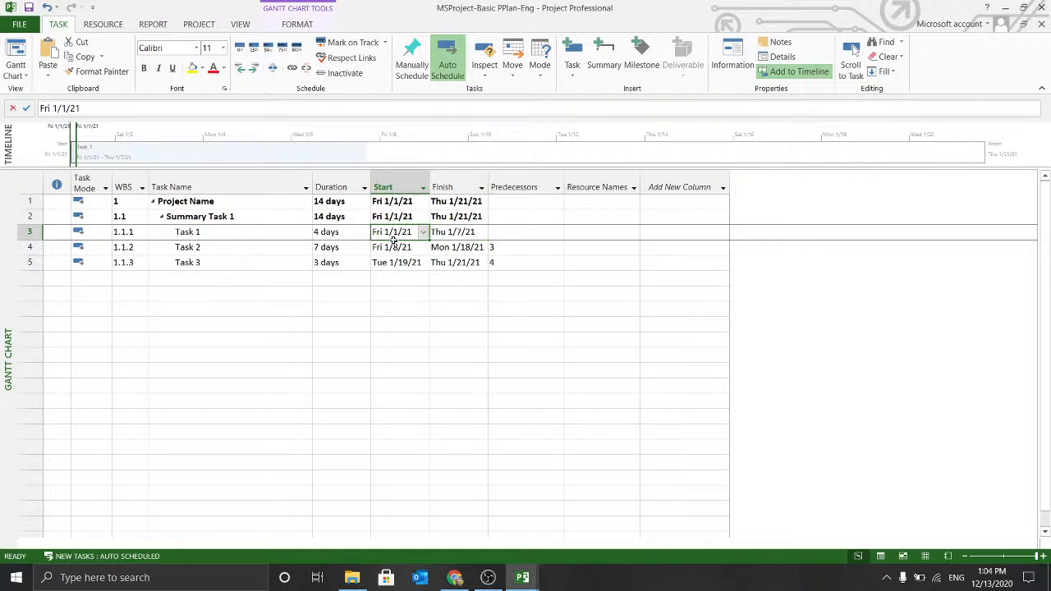
pyautogui.click(394, 248)
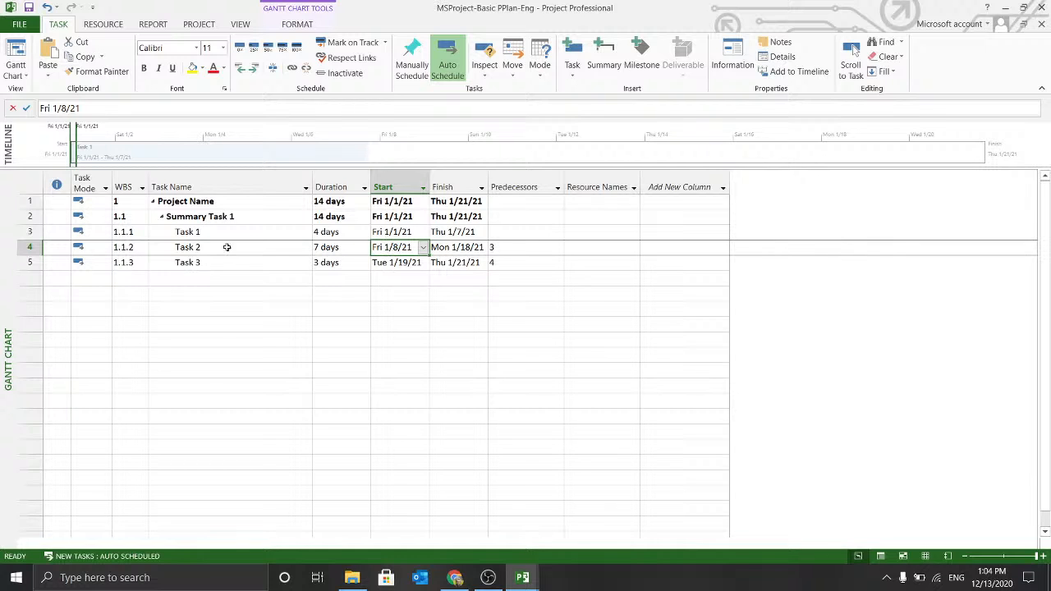
# Step: Add a task named Summary Task 2 below Task 3 and outdent it to the same level as Summary Task 1
pyautogui.click(219, 278)
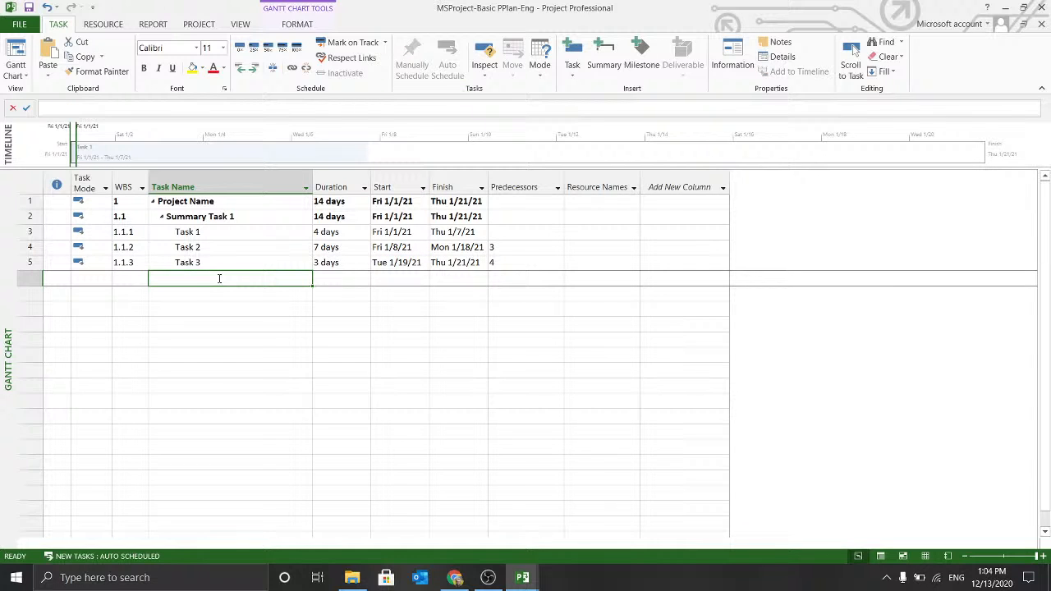
pyautogui.write('S')
pyautogui.press('BackSpace')
pyautogui.press('BackSpace')
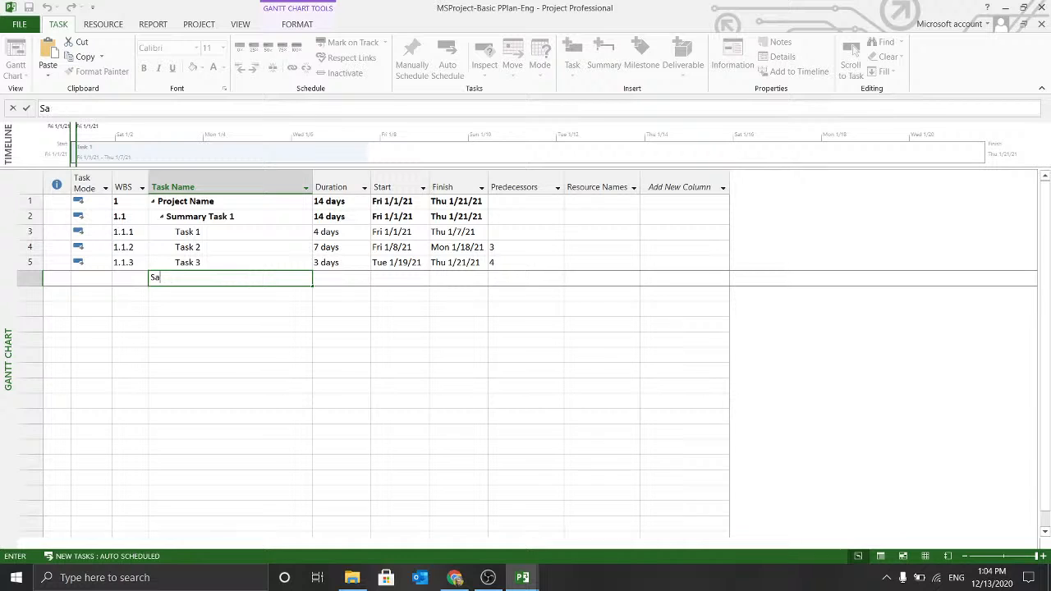
pyautogui.write('ummary Task 2')
pyautogui.press('Return')
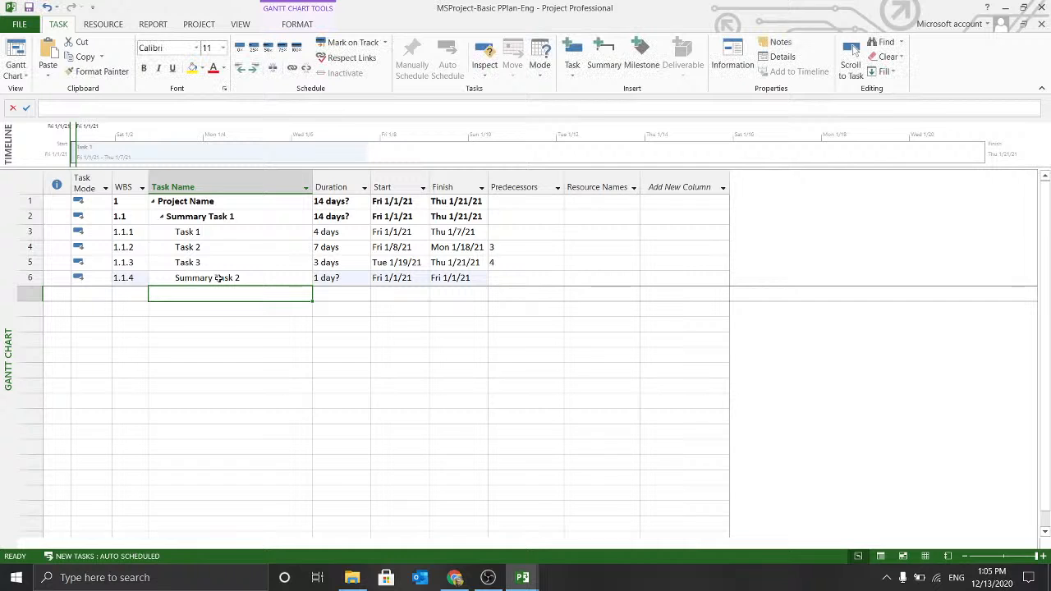
pyautogui.click(218, 277)
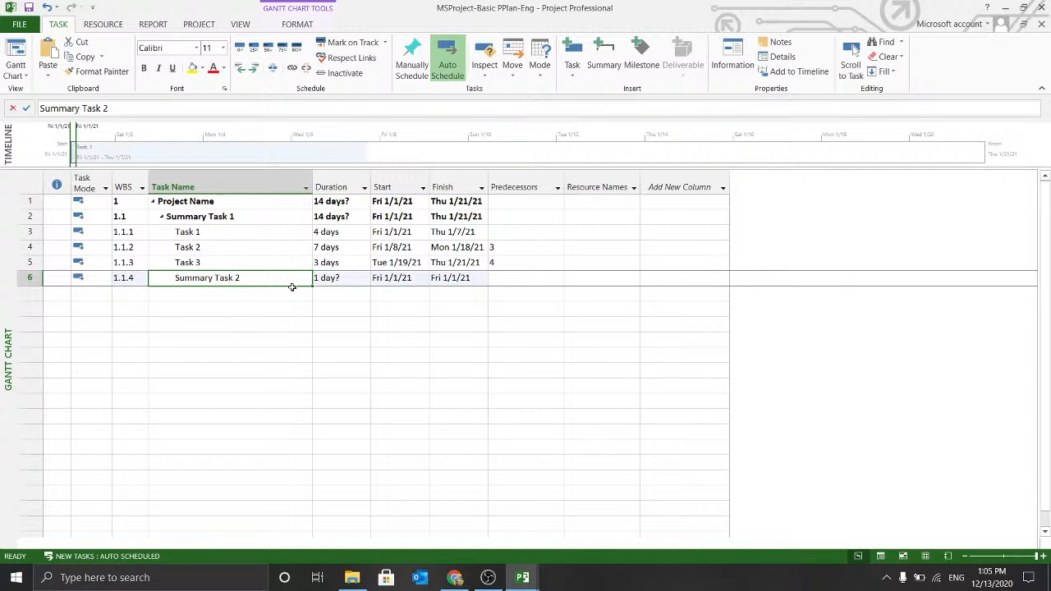
pyautogui.click(243, 72)
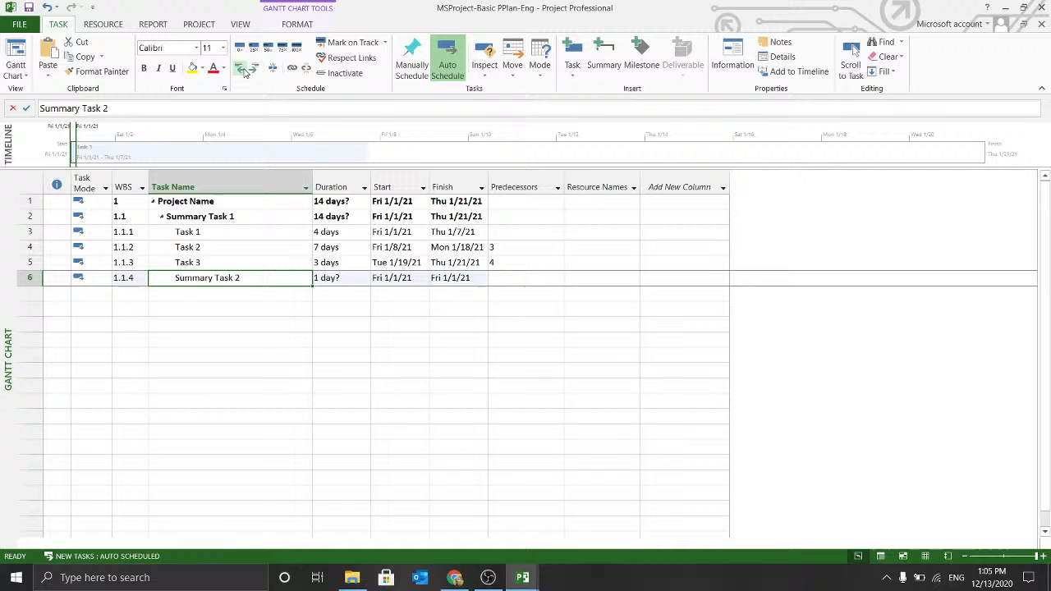
# Step: Add four tasks named Task 4, Task 5, Task 6 and Task 7 in the rows below Summary Task 2
pyautogui.click(242, 300)
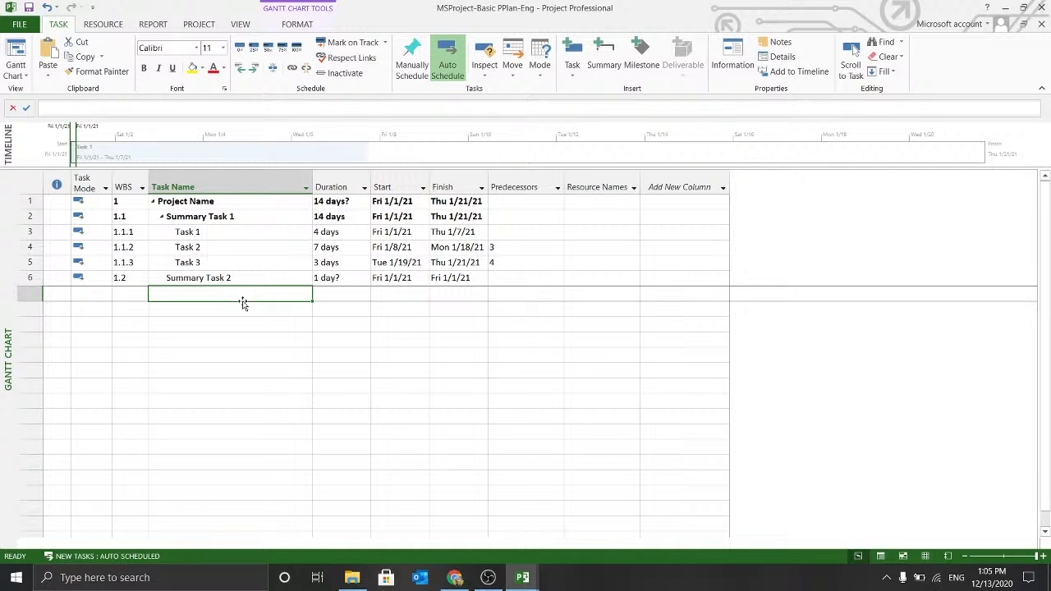
pyautogui.write('Task')
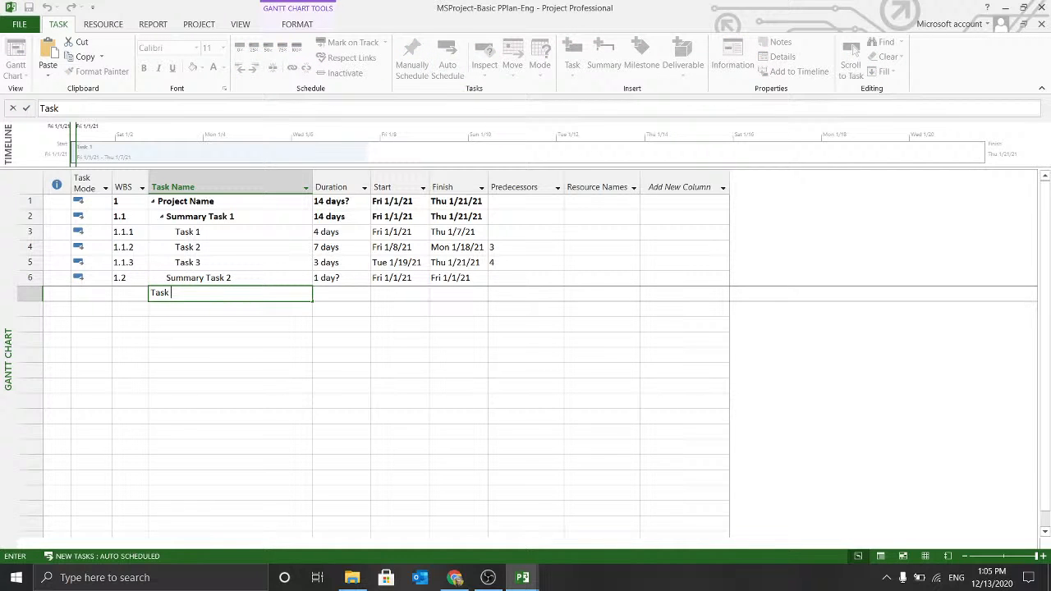
pyautogui.write(' 3')
pyautogui.press('BackSpace')
pyautogui.write('4')
pyautogui.press('Return')
pyautogui.write('T')
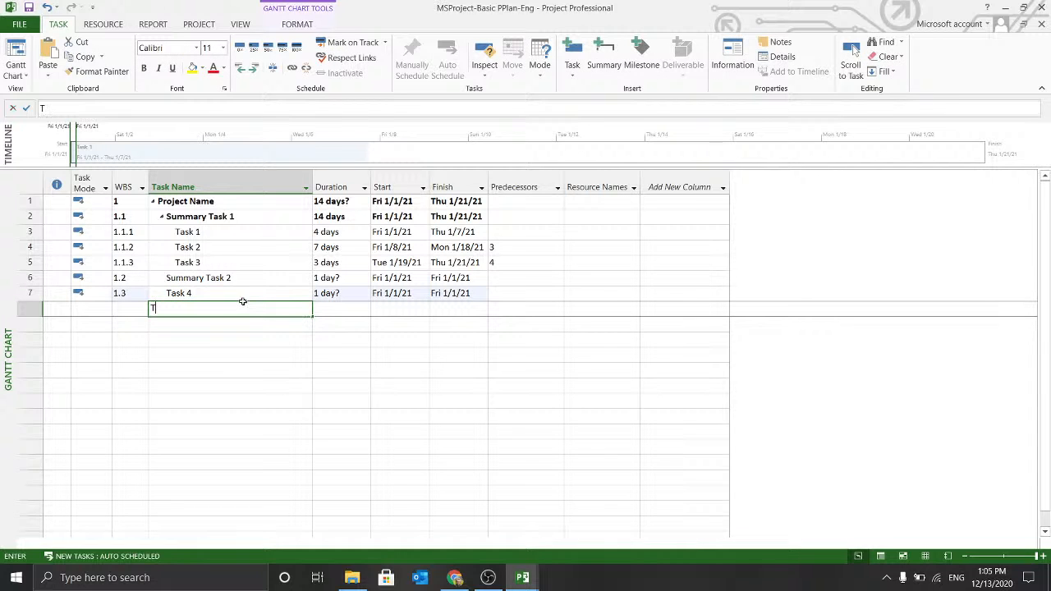
pyautogui.write('ask 5')
pyautogui.press('Return')
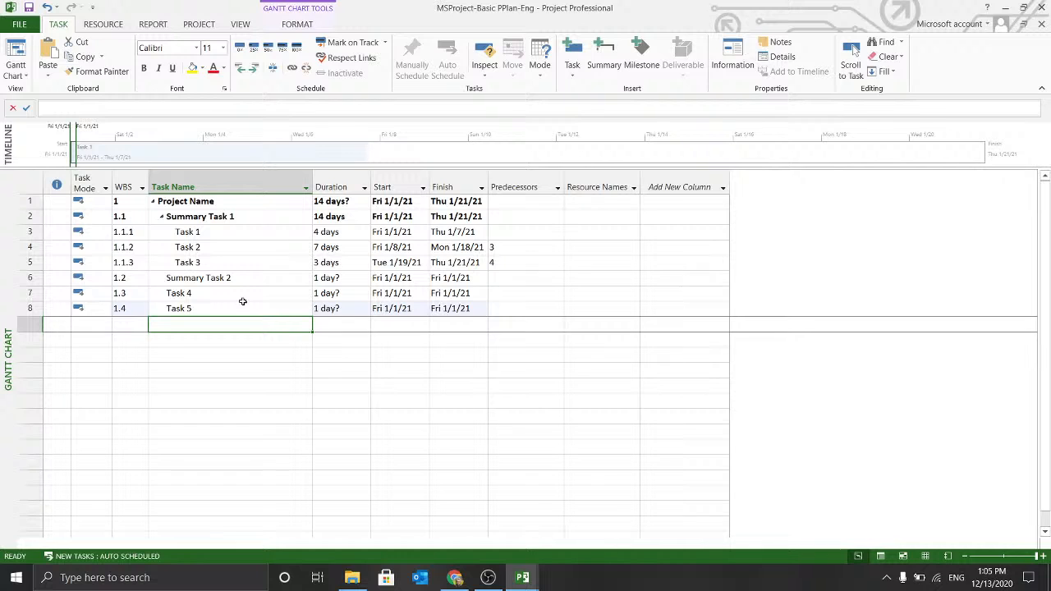
pyautogui.write('Task 6')
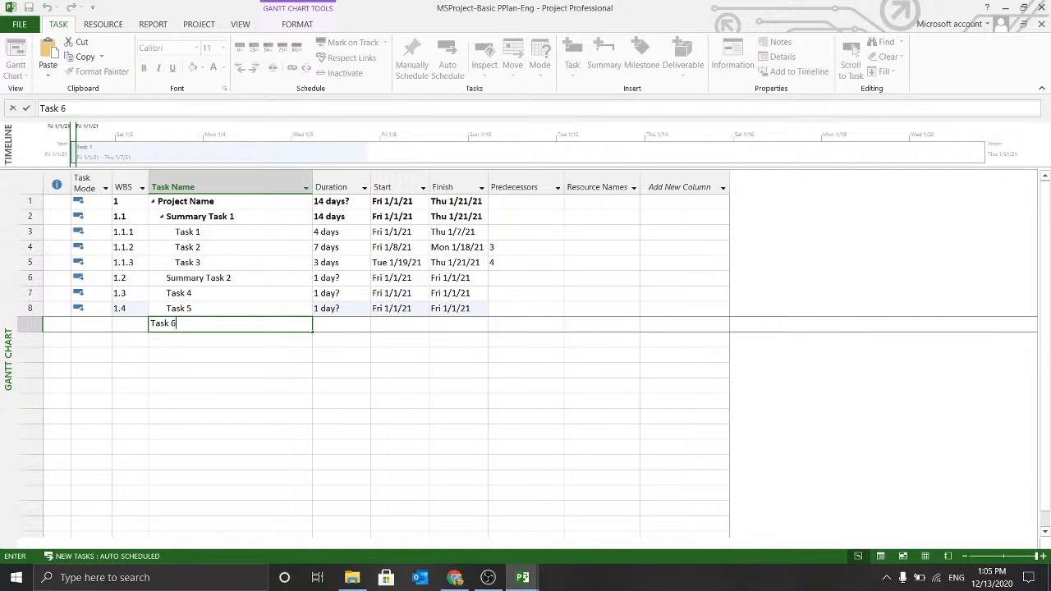
pyautogui.press('Return')
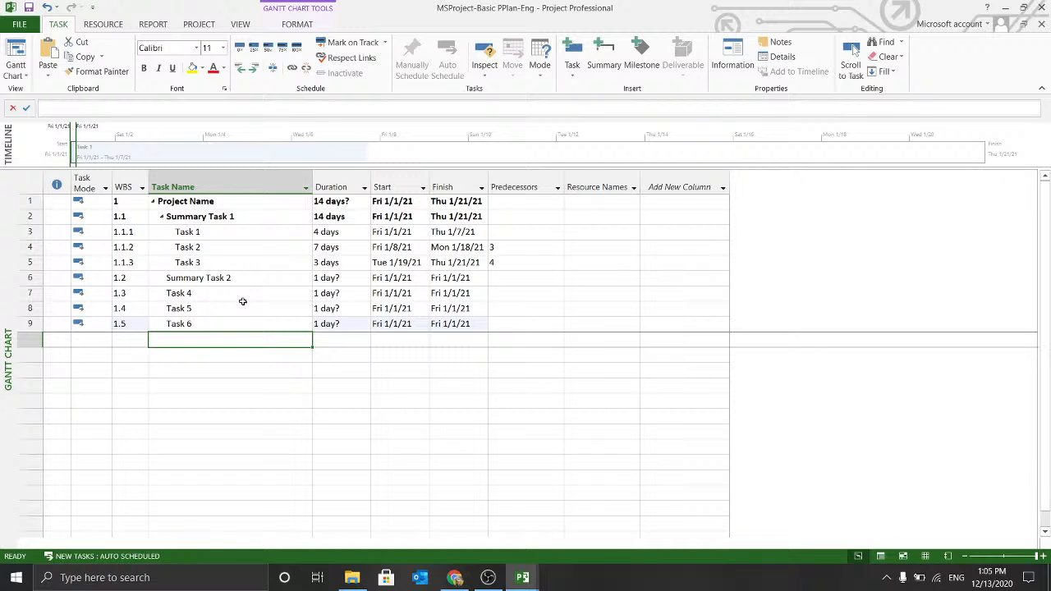
pyautogui.write('Task 7')
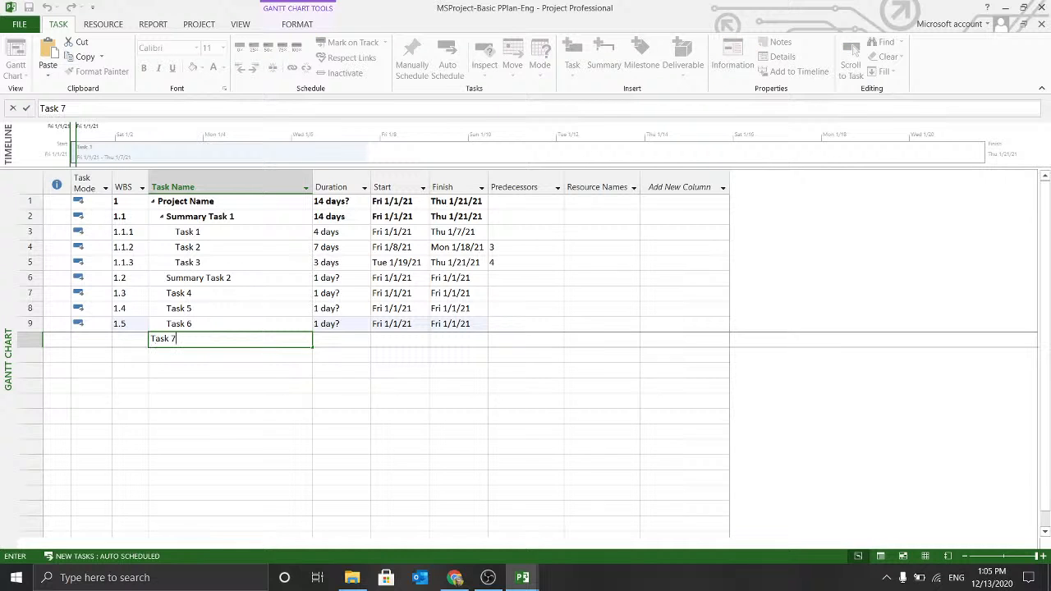
pyautogui.press('Return')
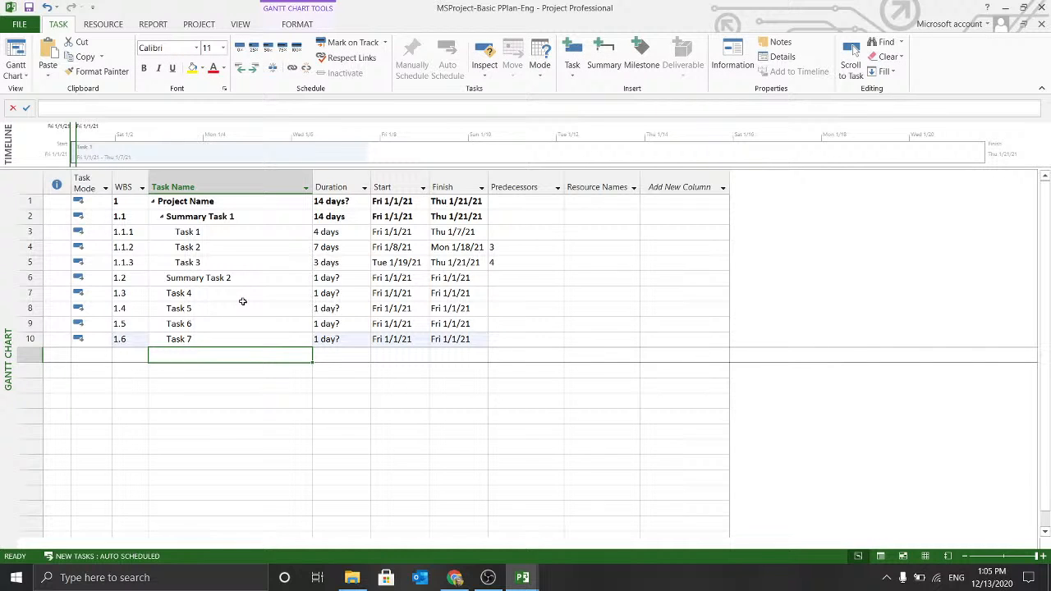
# Step: Add a task named Project Milestone below Task 7 and select it
pyautogui.write('Milestone')
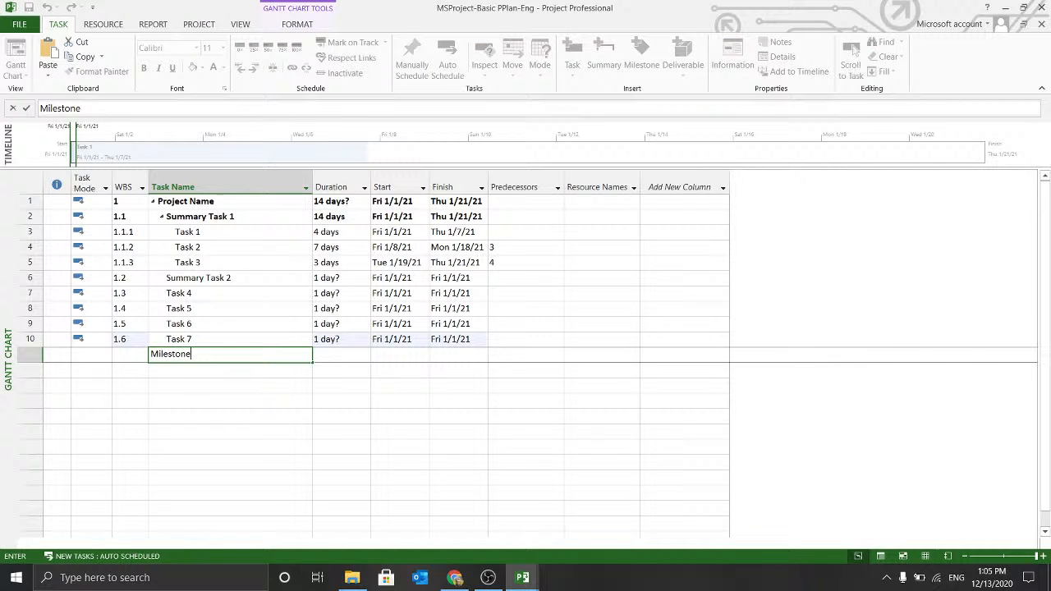
pyautogui.press('BackSpace')
pyautogui.press('BackSpace')
pyautogui.press('BackSpace')
pyautogui.press('BackSpace')
pyautogui.press('BackSpace')
pyautogui.press('BackSpace')
pyautogui.press('BackSpace')
pyautogui.press('BackSpace')
pyautogui.press('BackSpace')
pyautogui.write('P')
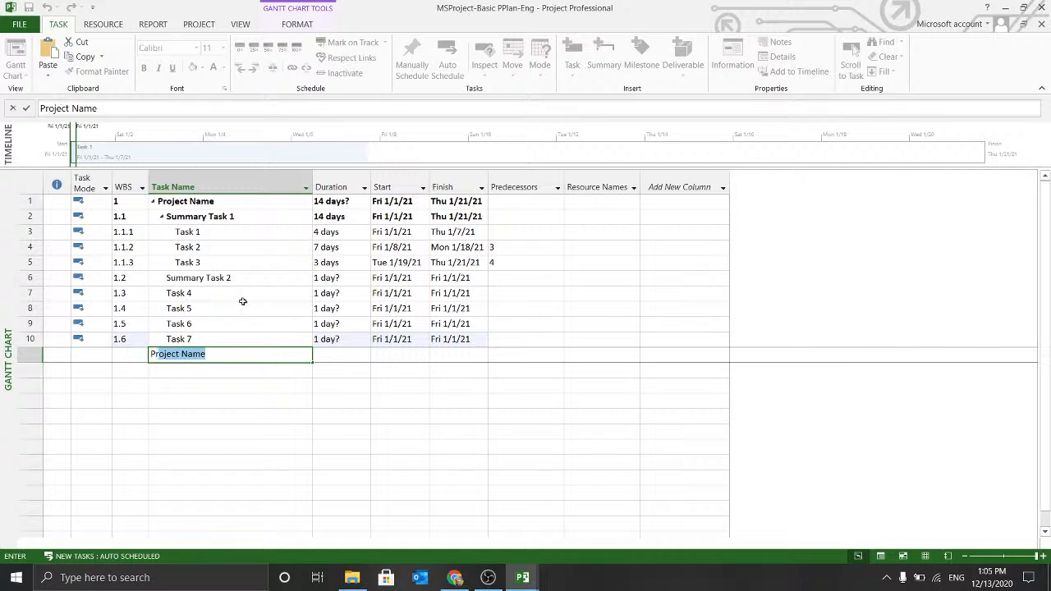
pyautogui.write('roject Mi')
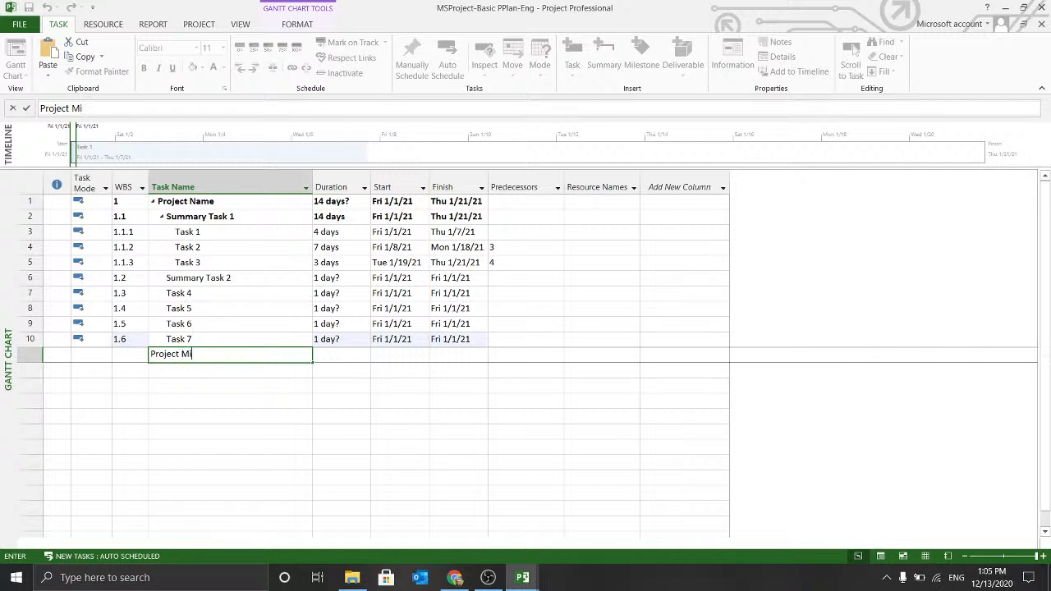
pyautogui.write('lestone')
pyautogui.press('Return')
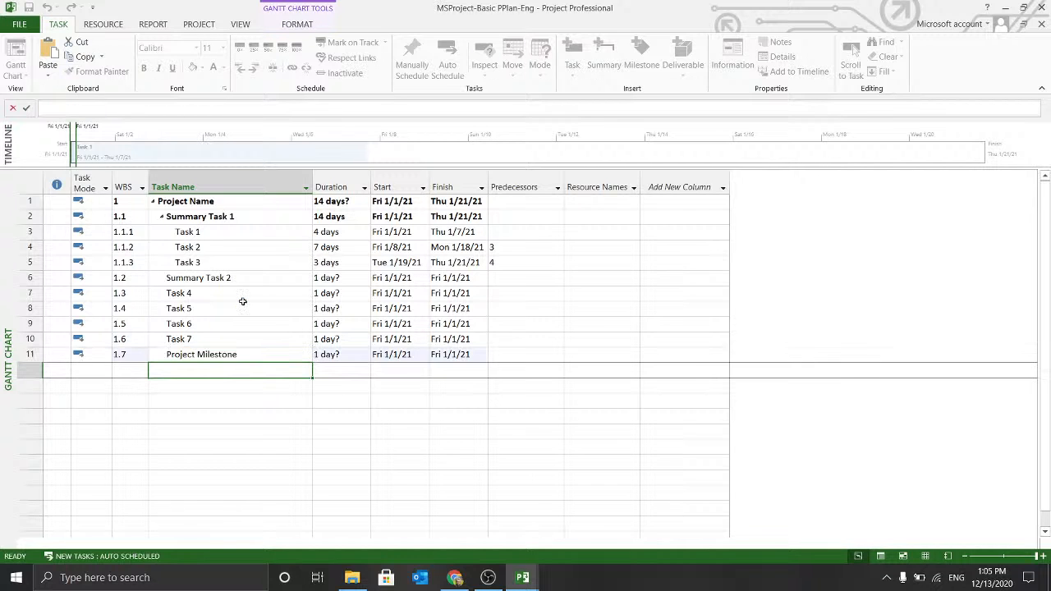
pyautogui.click(222, 348)
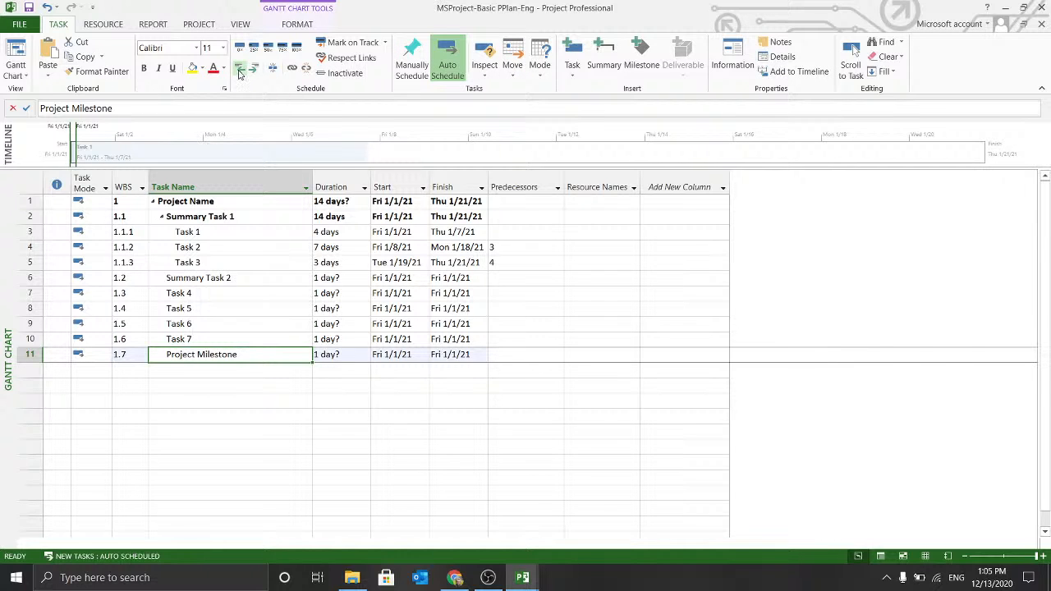
# Step: Outdent Project Milestone to the same outline level as Project Name
pyautogui.click(240, 71)
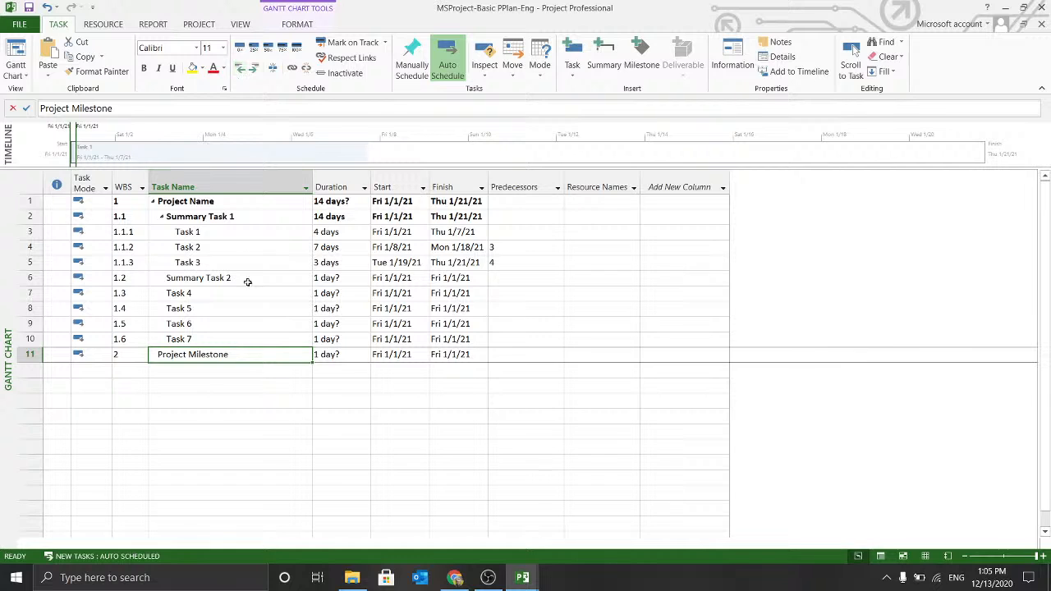
pyautogui.click(250, 400)
pyautogui.click(230, 357)
# Step: Indent Task 4, Task 5, Task 6 and Task 7 so that they become subtasks of Summary Task 2
pyautogui.click(218, 278)
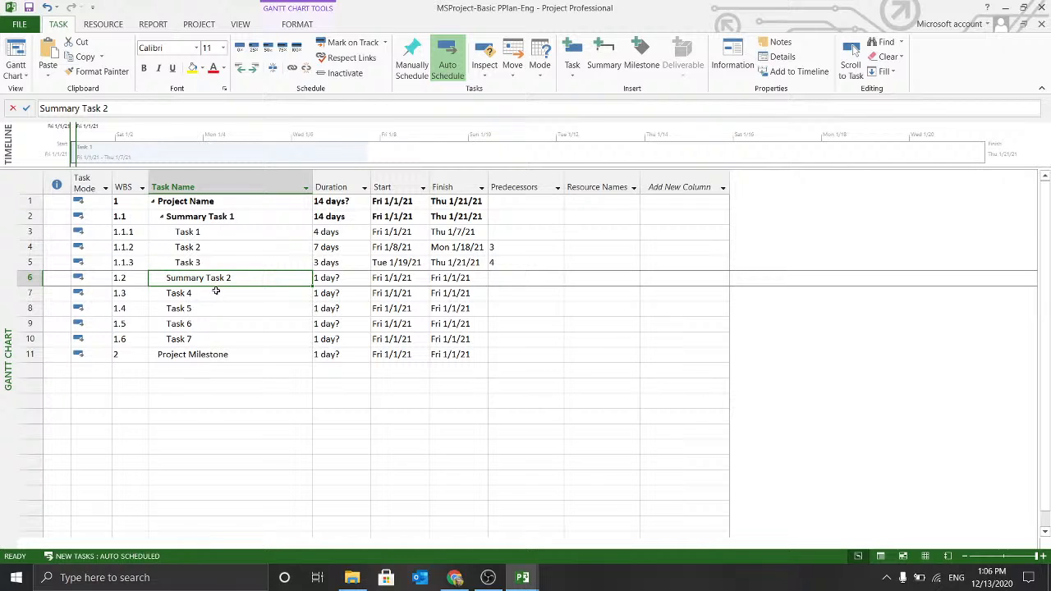
pyautogui.click(215, 293)
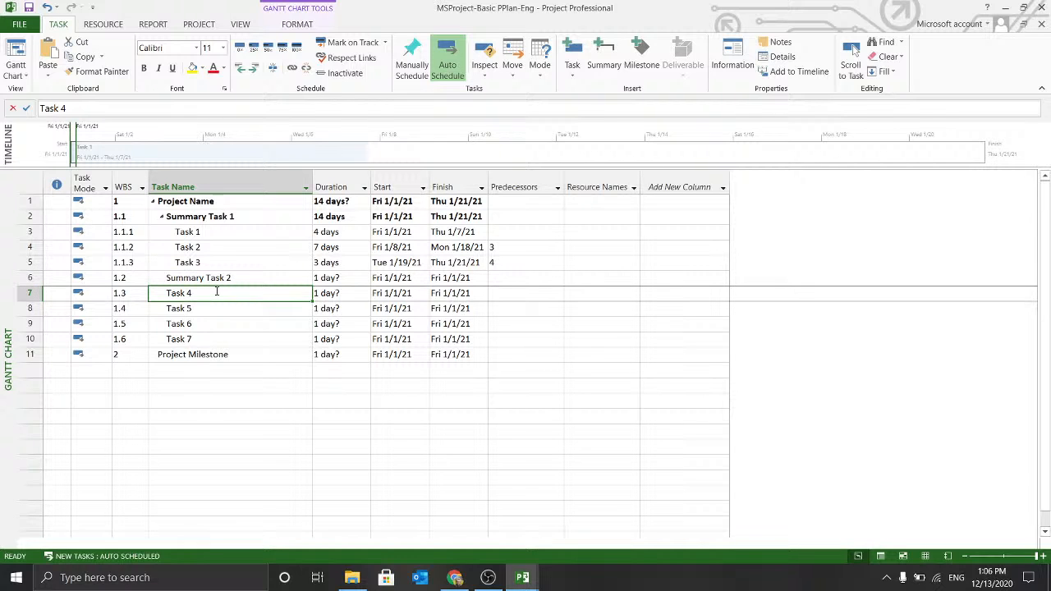
pyautogui.hotkey('shift', 'Down')
pyautogui.hotkey('shift', 'Down')
pyautogui.hotkey('shift', 'Down')
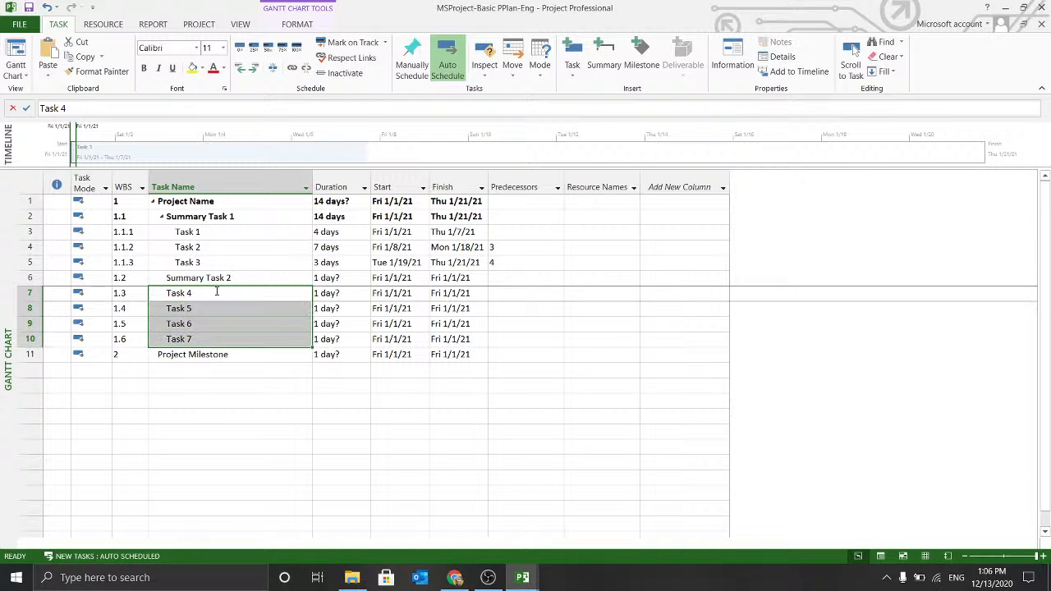
pyautogui.click(254, 70)
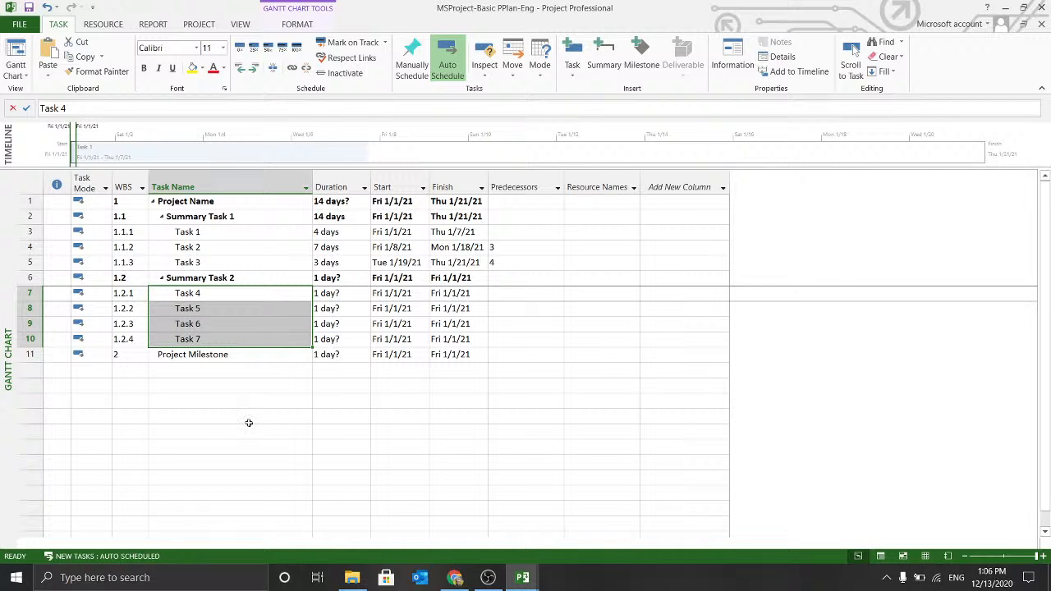
pyautogui.click(294, 388)
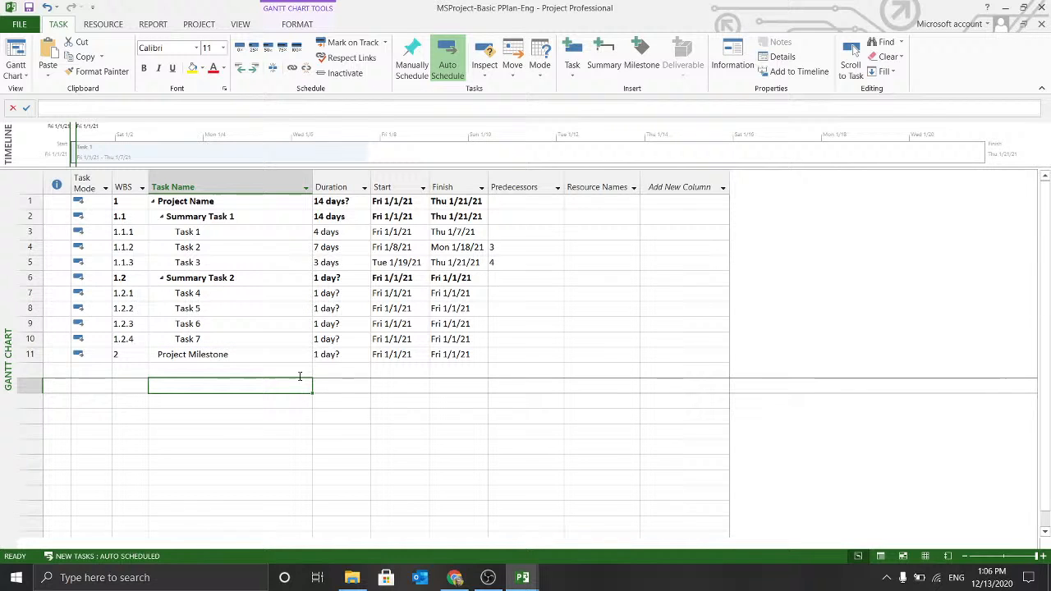
# Step: Set the durations of Task 4 to 1 day, Task 5 to 3 days, Task 6 to 2 days and Task 7 to 4 days
pyautogui.click(339, 296)
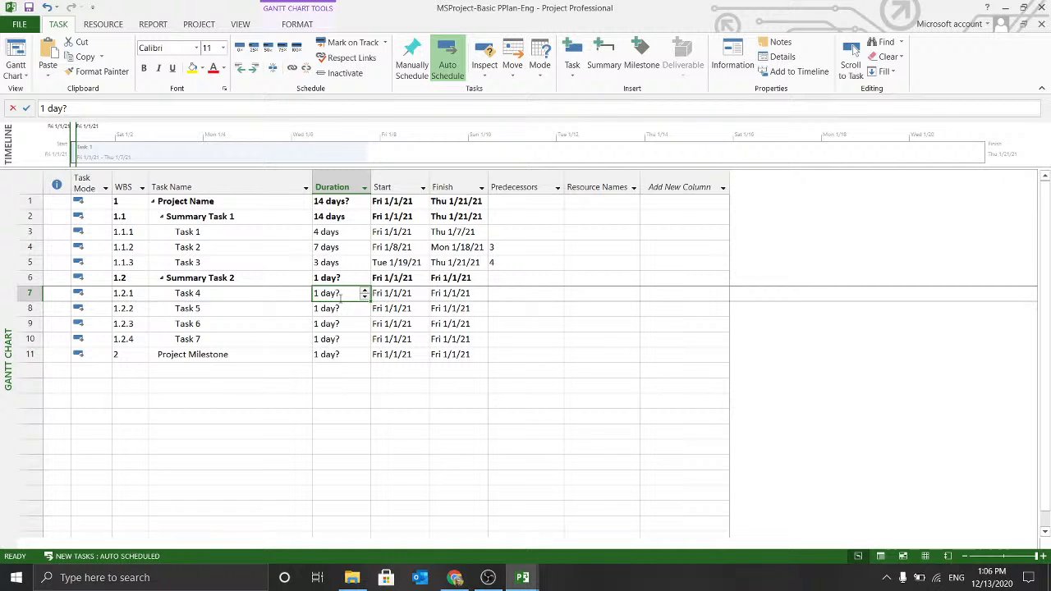
pyautogui.press('Down')
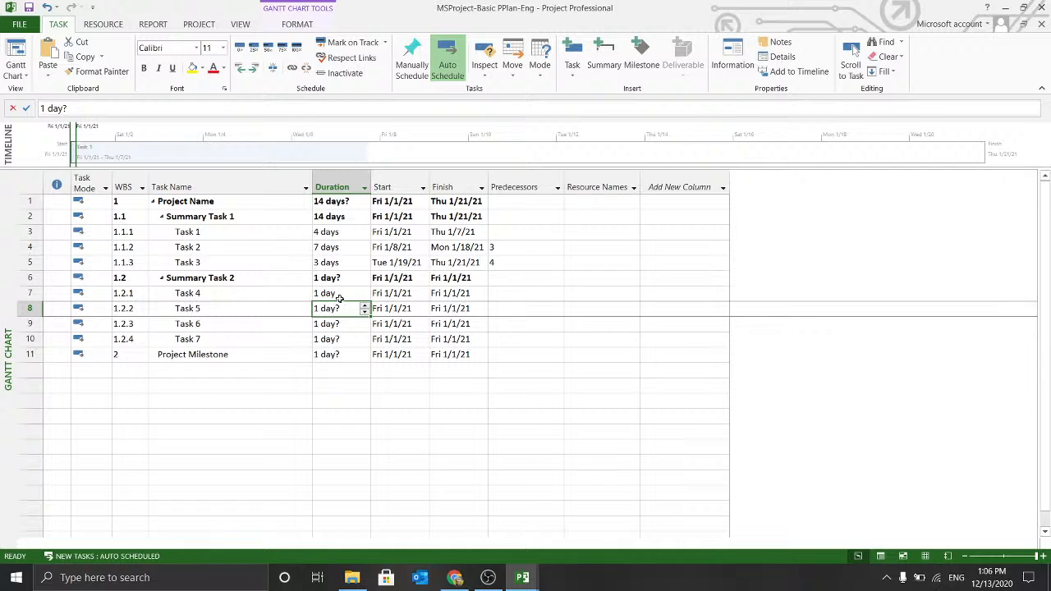
pyautogui.write('3')
pyautogui.press('Return')
pyautogui.write('3')
pyautogui.press('Return')
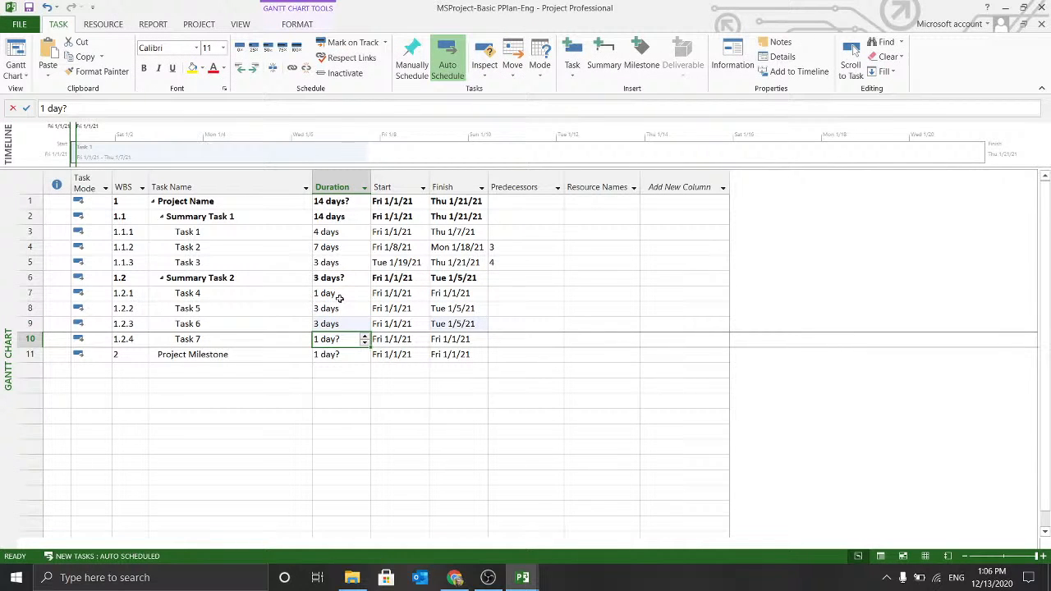
pyautogui.press('Up')
pyautogui.write('2')
pyautogui.press('Return')
pyautogui.write('4')
pyautogui.press('Return')
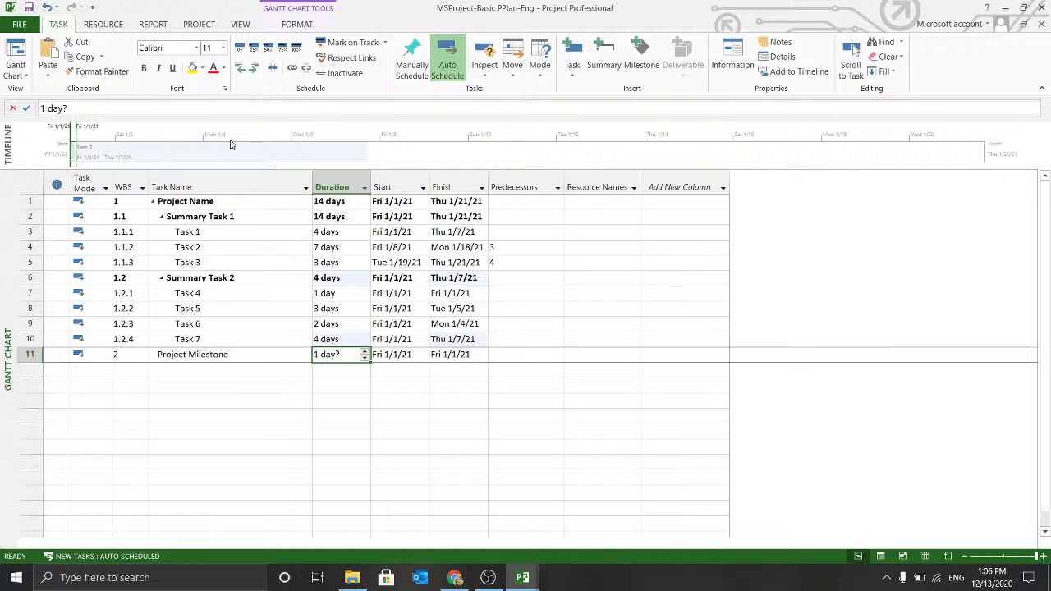
# Step: Open the task information of Task 4 and add Task 1 (ID 3) as its predecessor
pyautogui.click(508, 300)
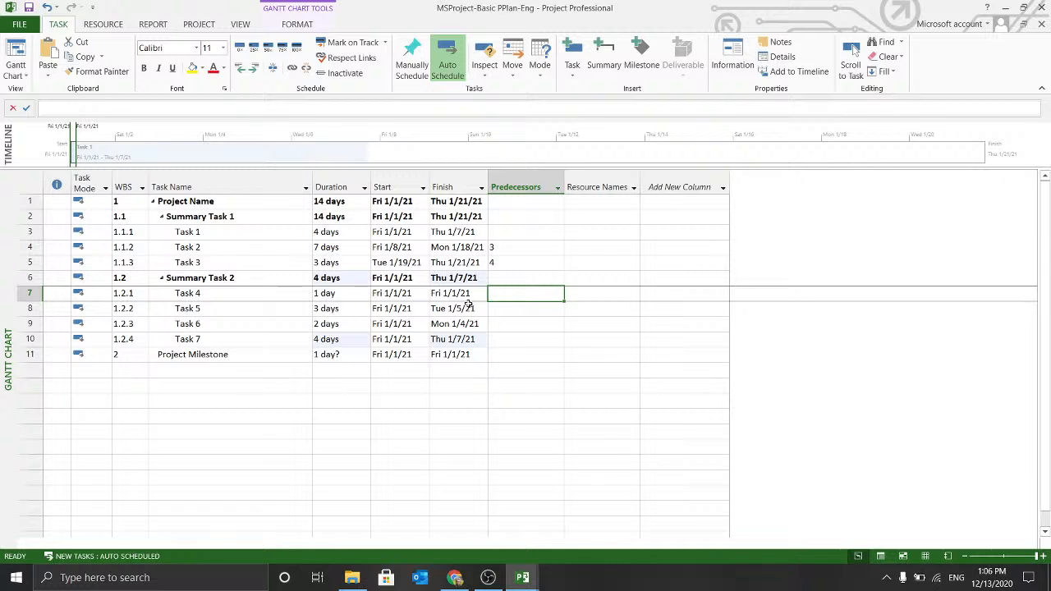
pyautogui.doubleClick(538, 292)
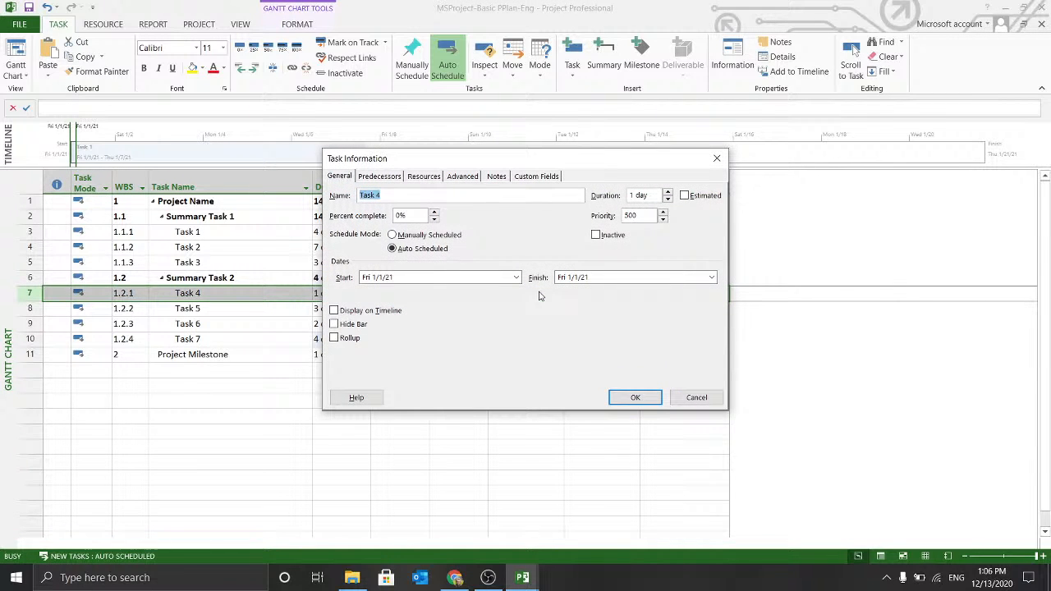
pyautogui.click(397, 179)
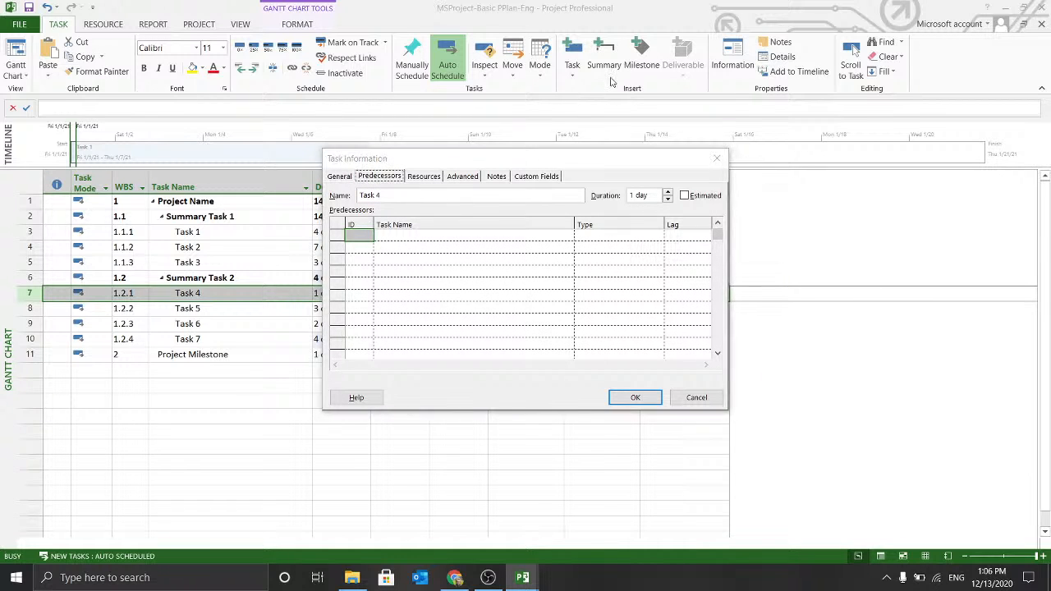
pyautogui.moveTo(552, 167); pyautogui.dragTo(776, 39)
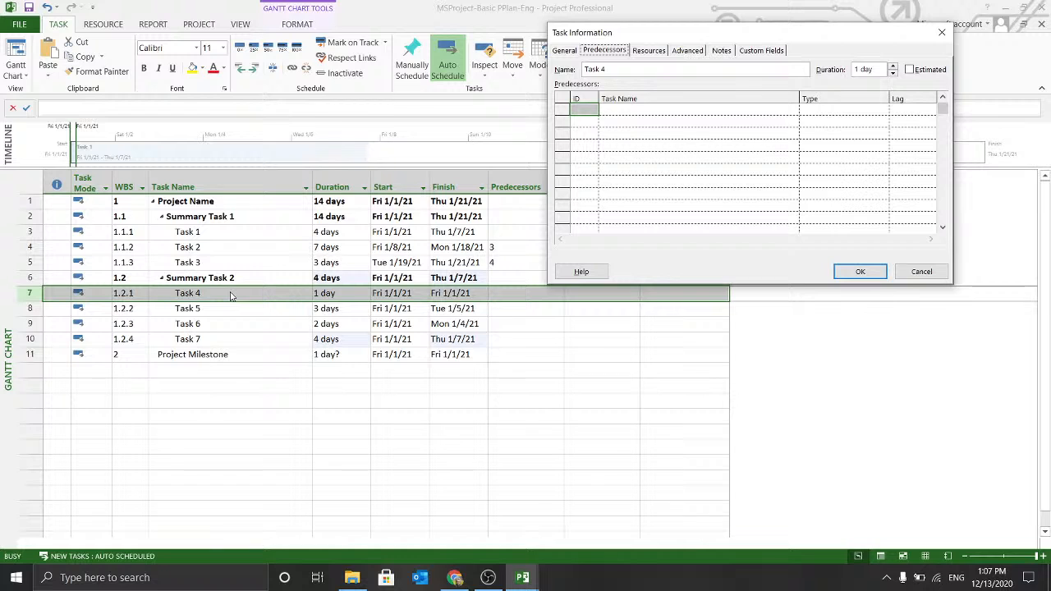
pyautogui.click(587, 121)
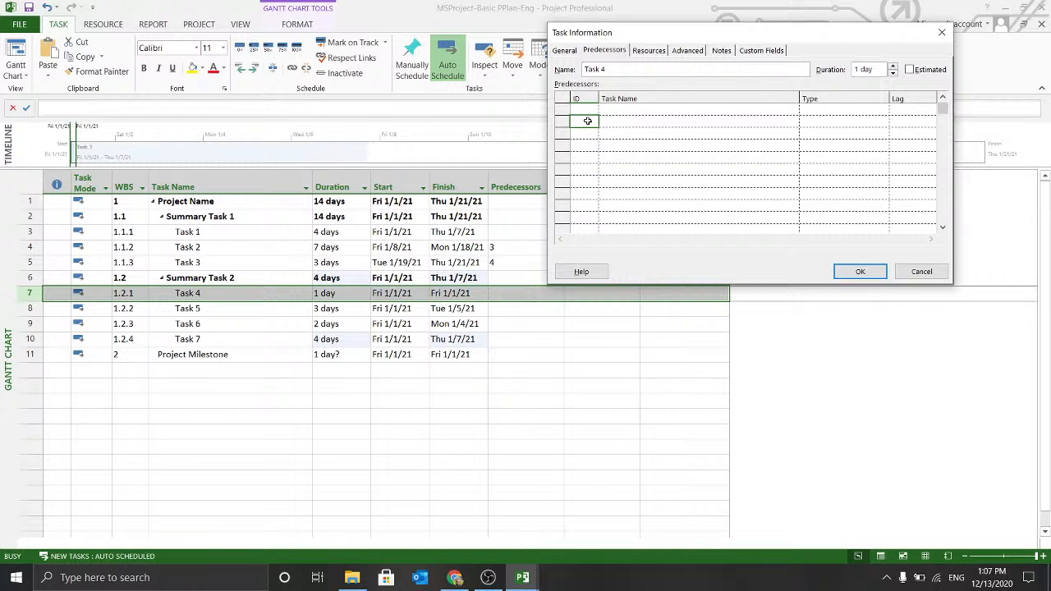
pyautogui.click(589, 110)
pyautogui.press('Return')
# Step: Change the dependency type between Task 4 and its predecessor Task 1 to Start-to-Start (SS)
pyautogui.click(874, 112)
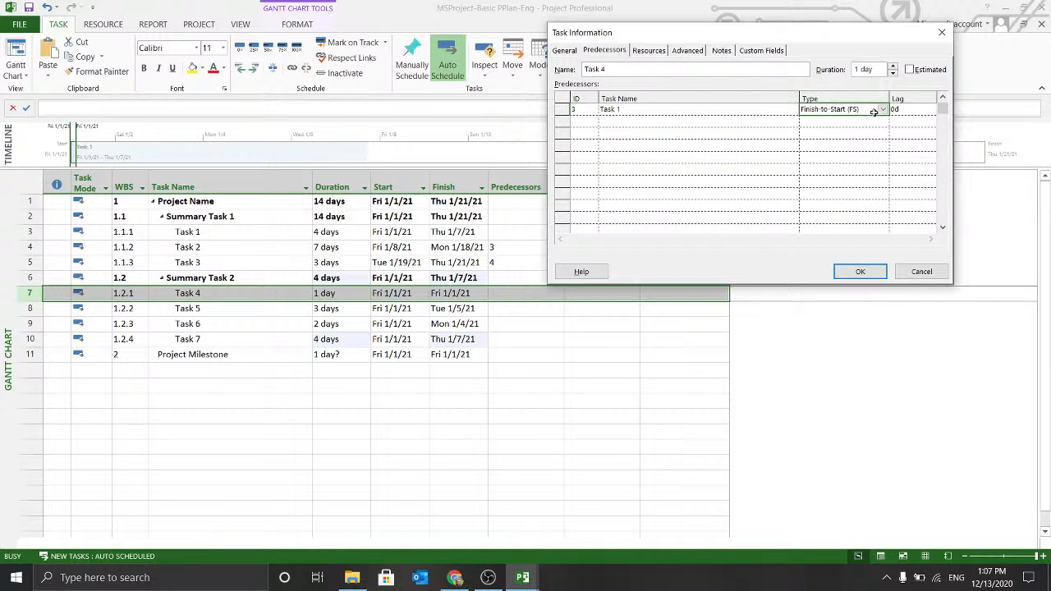
pyautogui.click(883, 110)
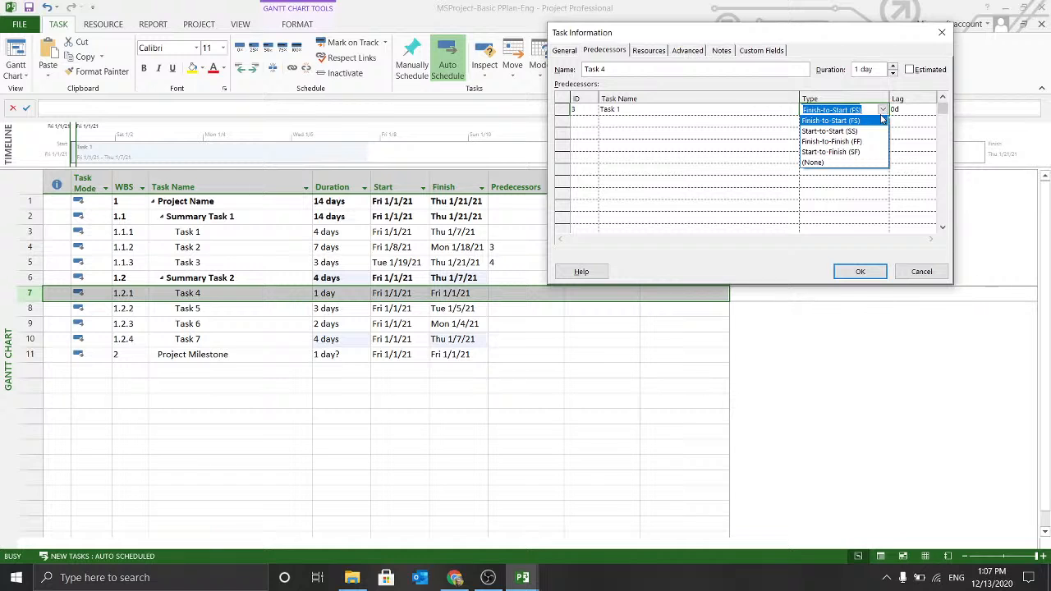
pyautogui.click(854, 132)
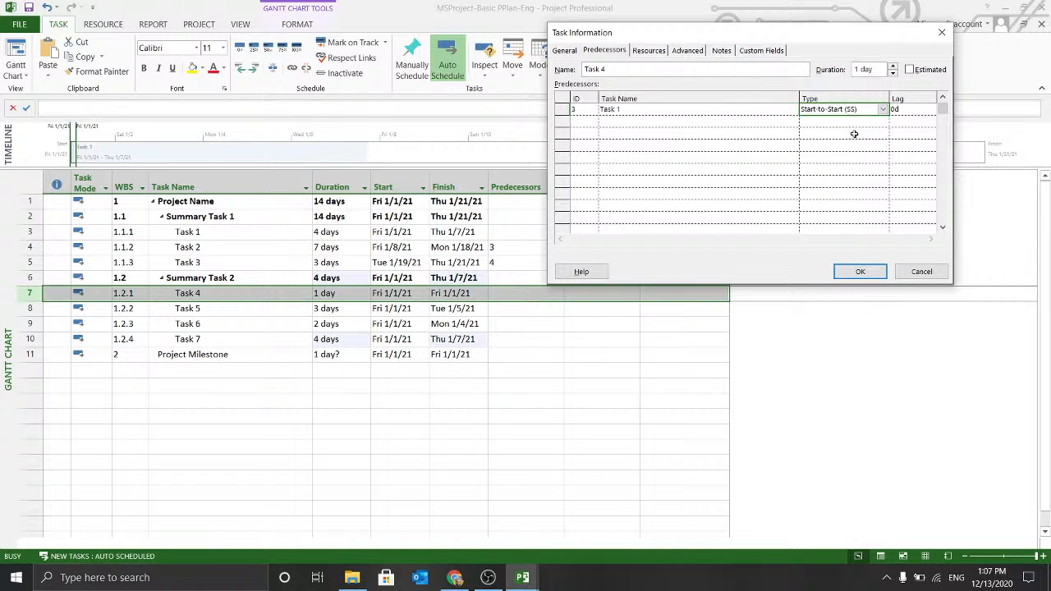
pyautogui.click(907, 108)
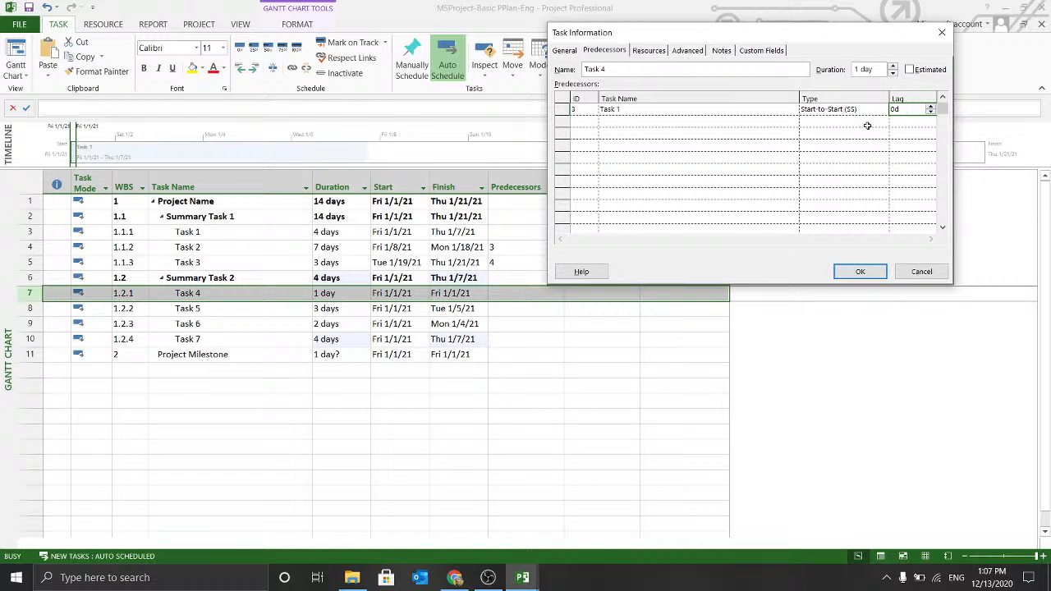
pyautogui.click(846, 109)
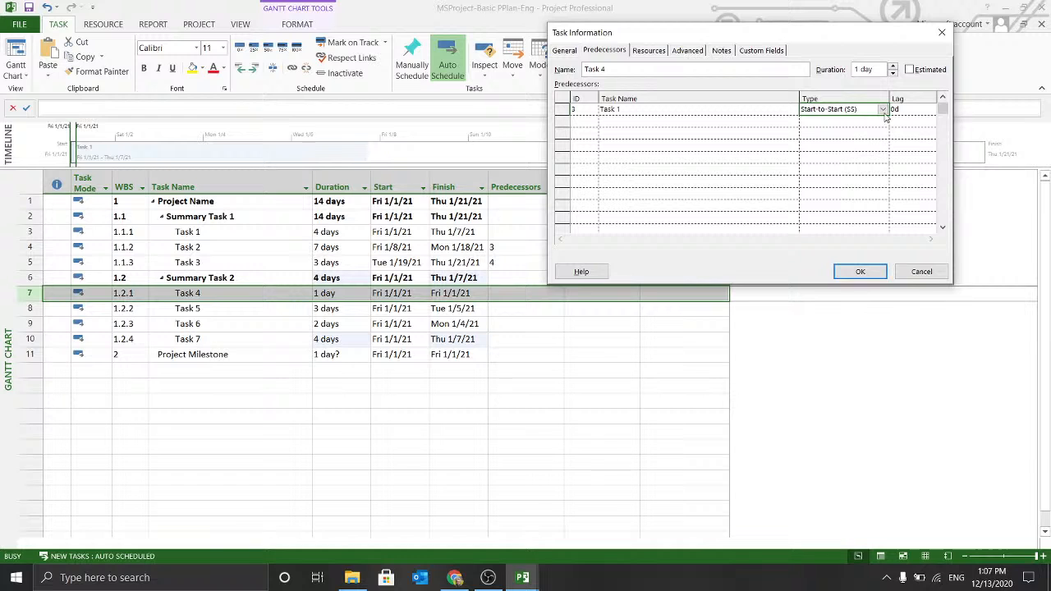
# Step: Set a lag of 2d on Task 4's dependency on Task 1 and apply the task information
pyautogui.click(909, 109)
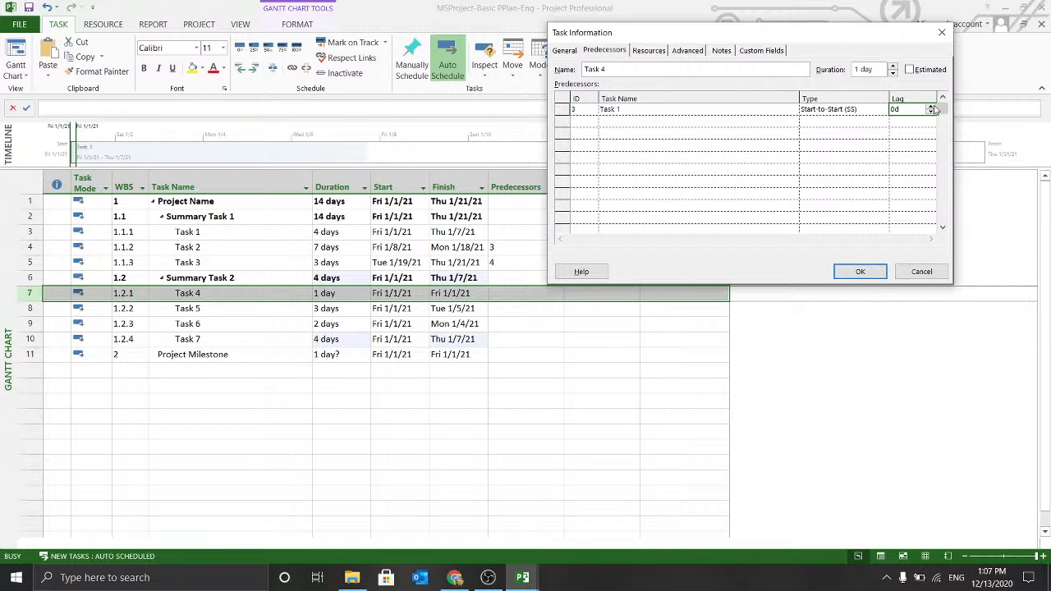
pyautogui.click(932, 107)
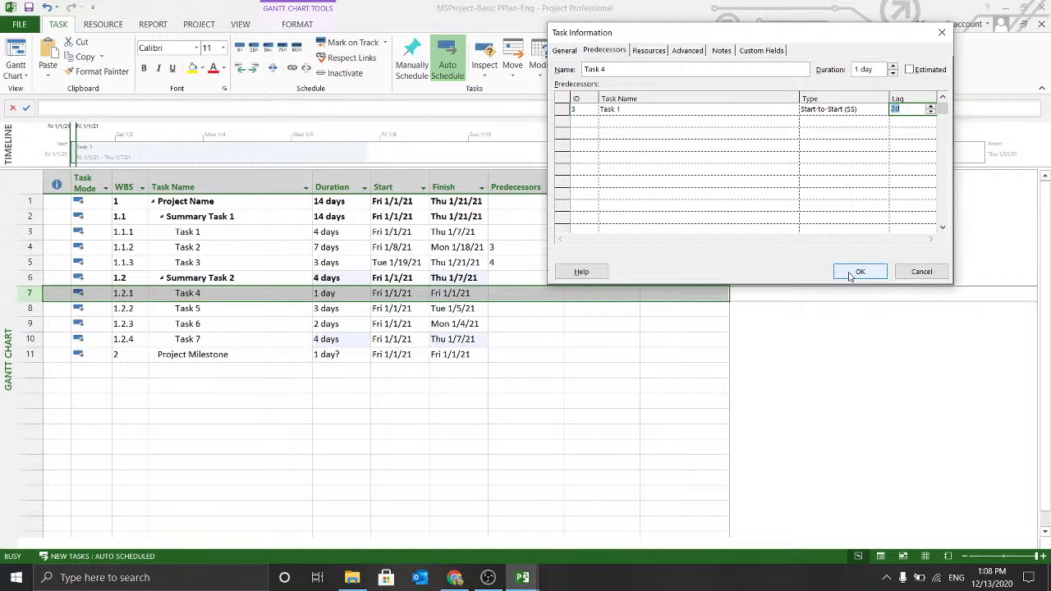
pyautogui.click(918, 120)
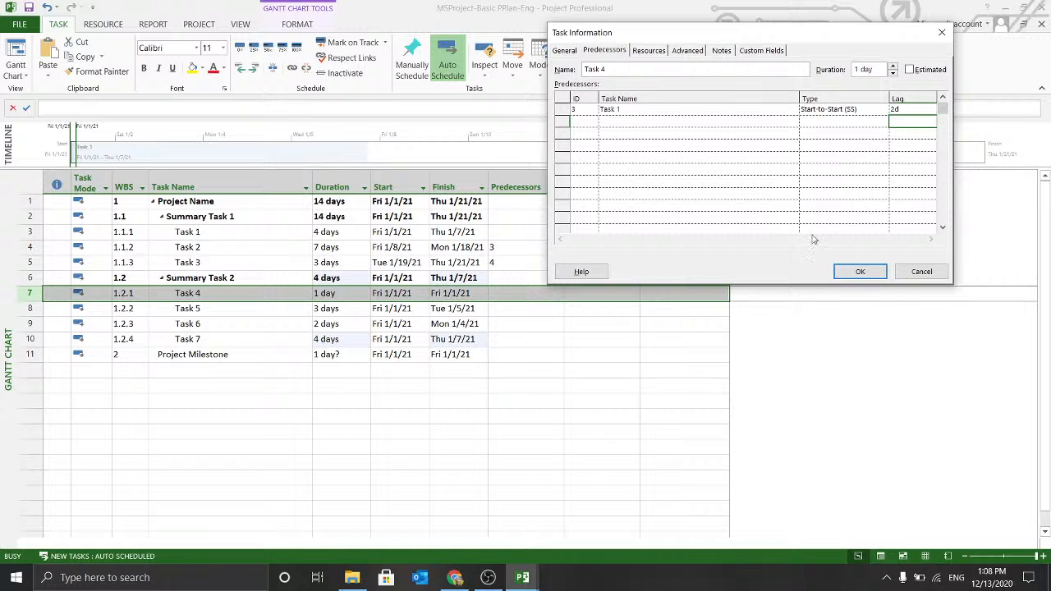
pyautogui.click(908, 108)
pyautogui.click(860, 271)
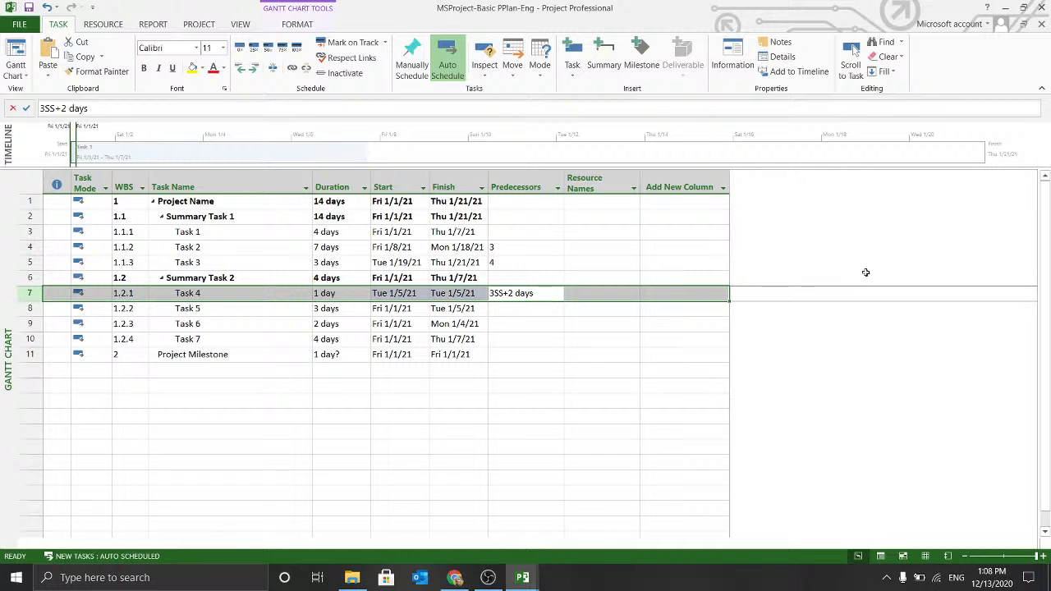
# Step: Enter predecessor 7 for Task 5, predecessor 8 for Task 6 and predecessor 9 for Task 7, keeping the project open
pyautogui.click(532, 308)
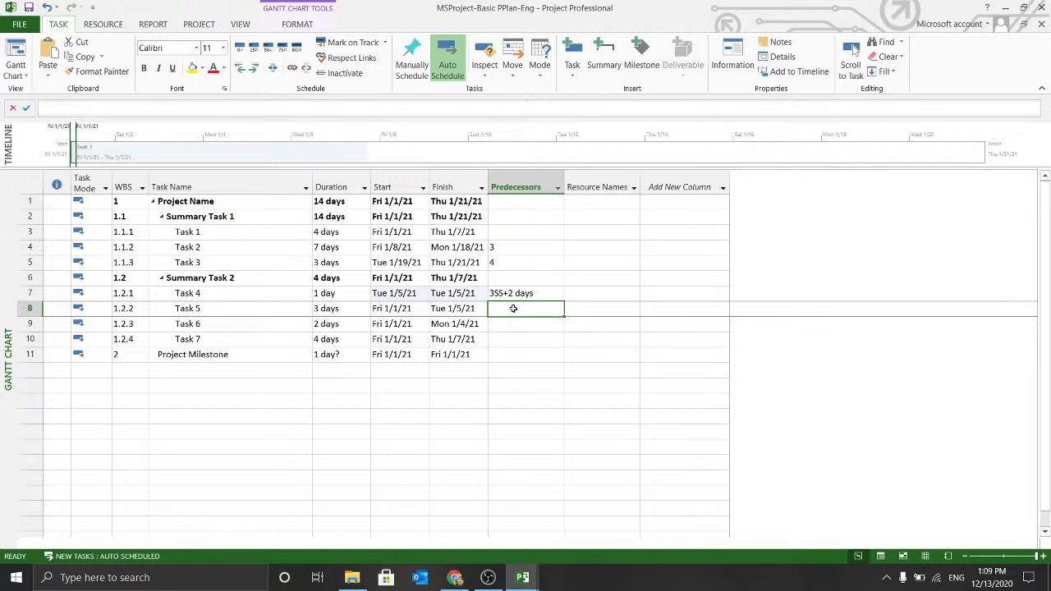
pyautogui.write('7')
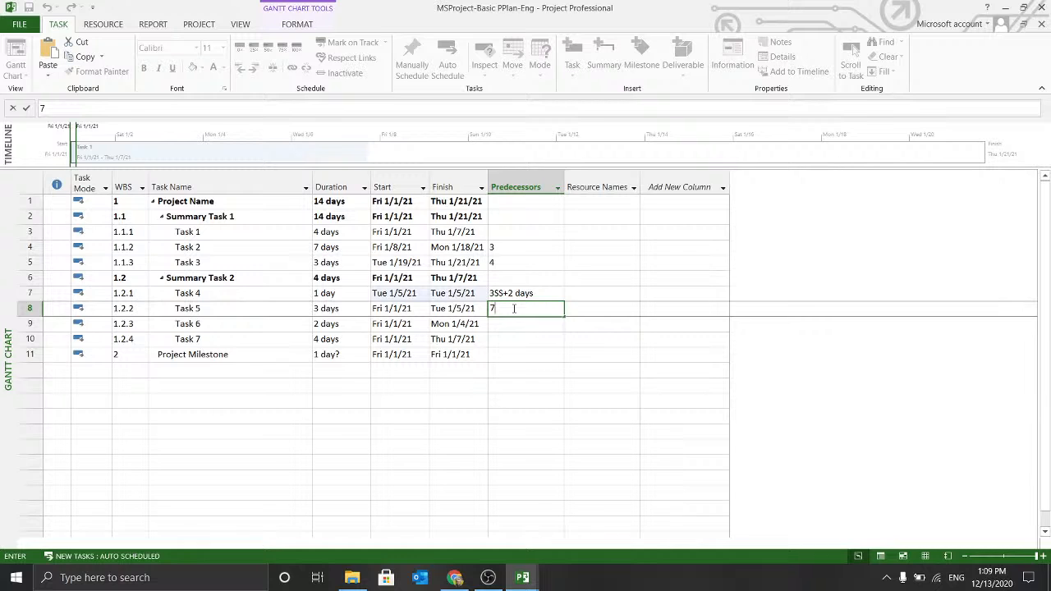
pyautogui.press('Return')
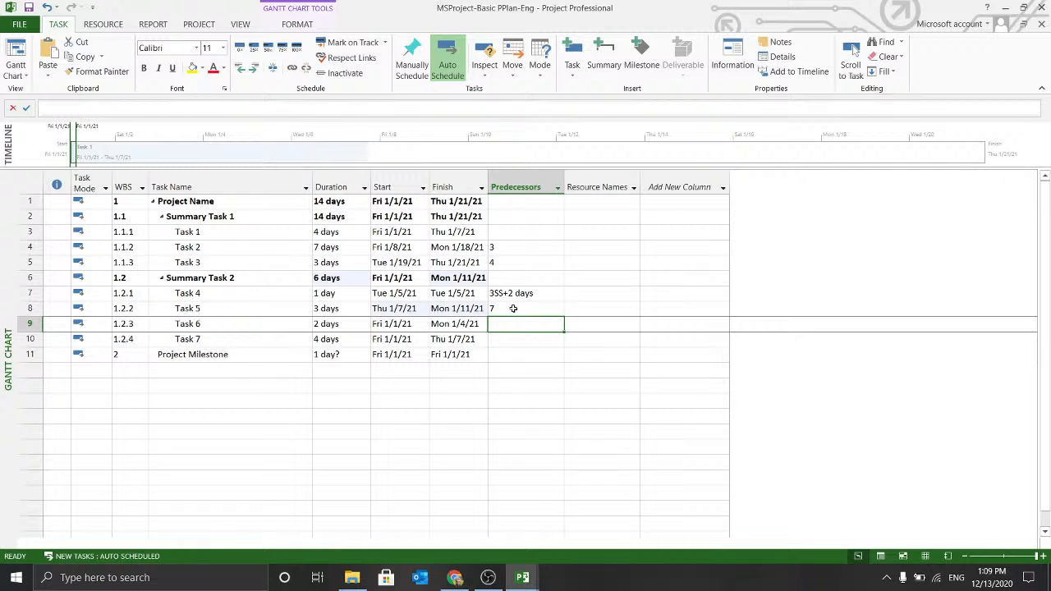
pyautogui.write('8')
pyautogui.press('Return')
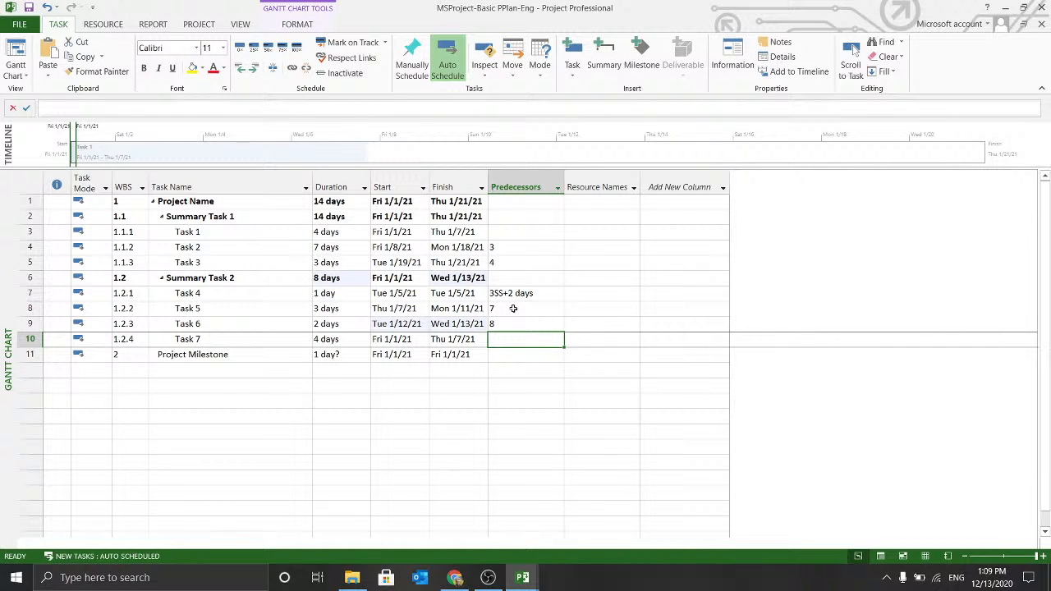
pyautogui.write('9')
pyautogui.press('Return')
pyautogui.hotkey('alt', 'F4')
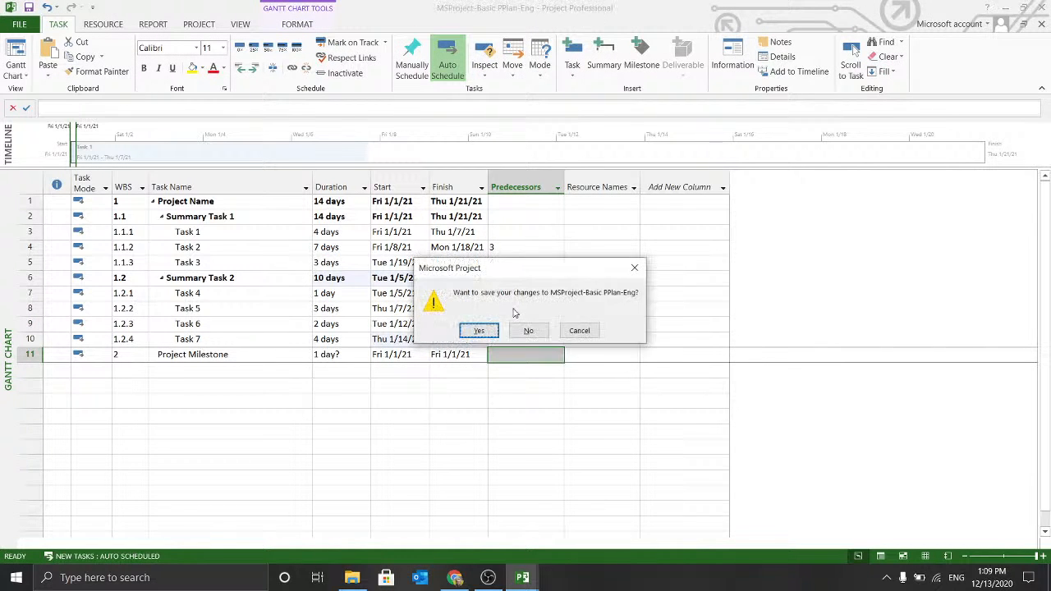
pyautogui.click(476, 331)
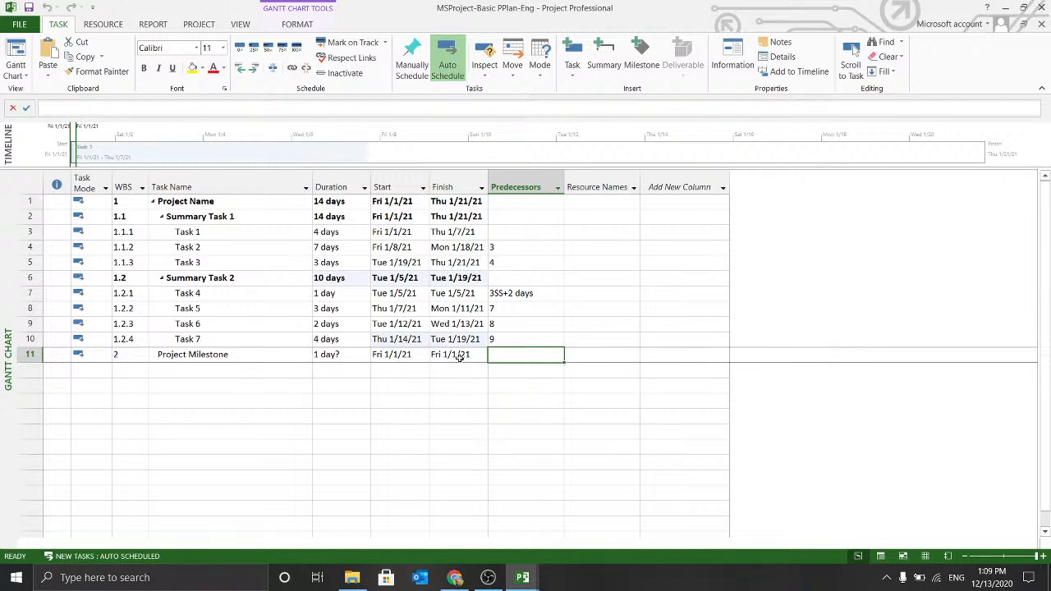
# Step: Select the duration of Project Milestone
pyautogui.click(324, 354)
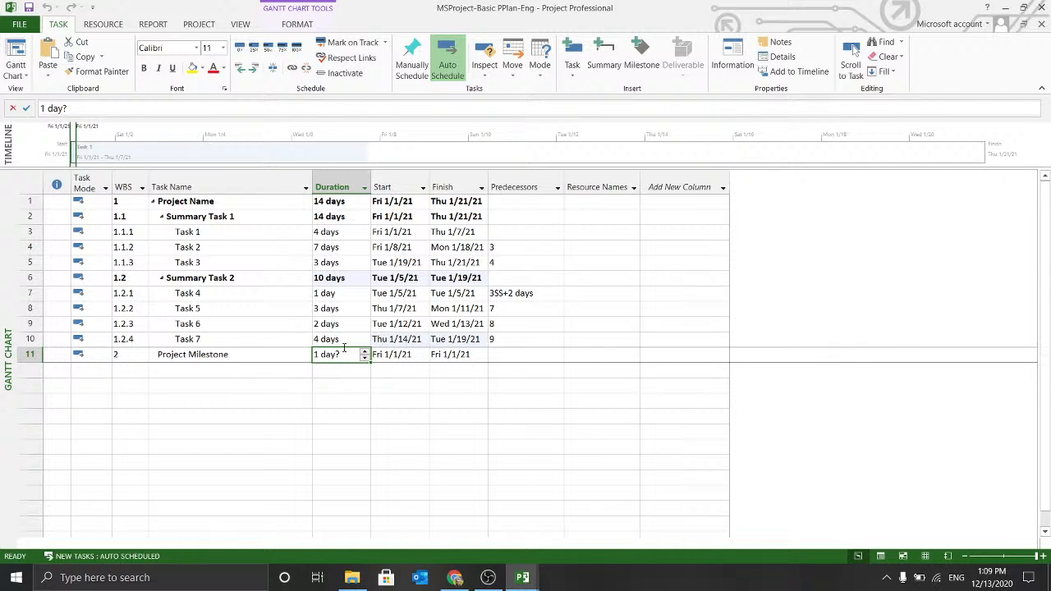
pyautogui.doubleClick(220, 363)
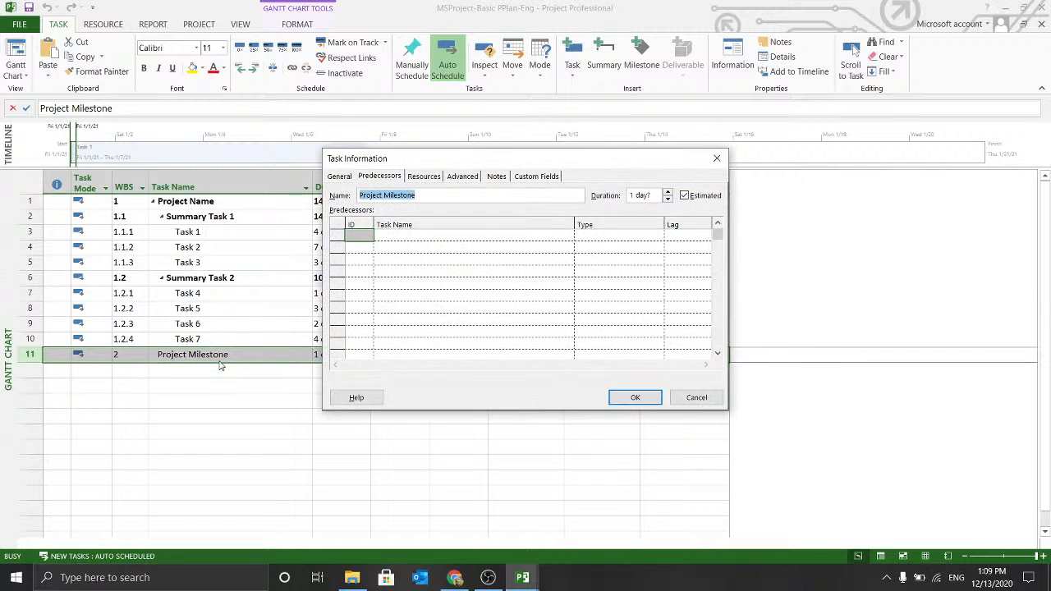
pyautogui.click(474, 177)
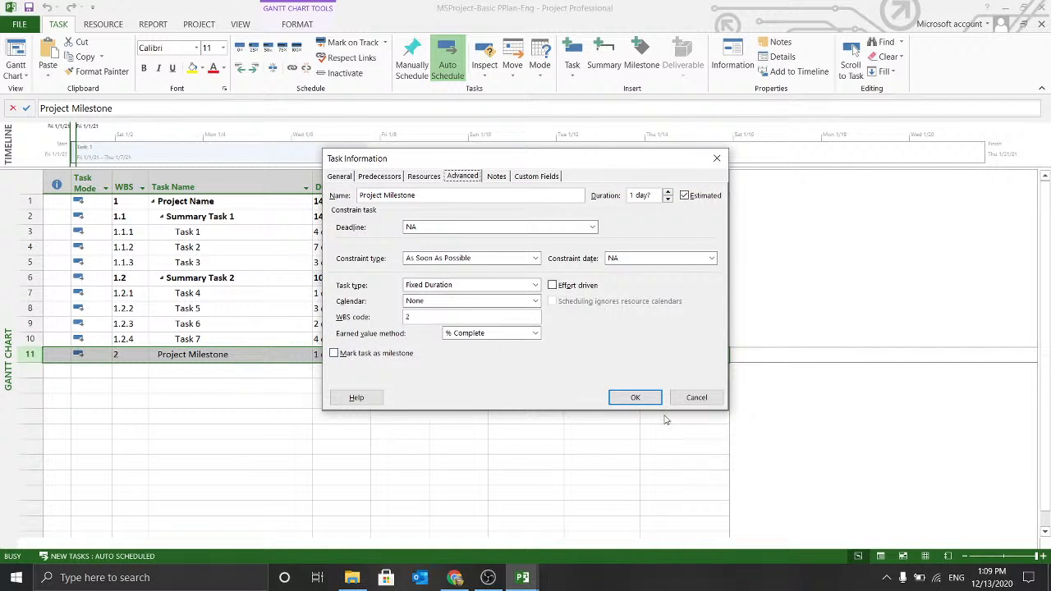
pyautogui.click(696, 397)
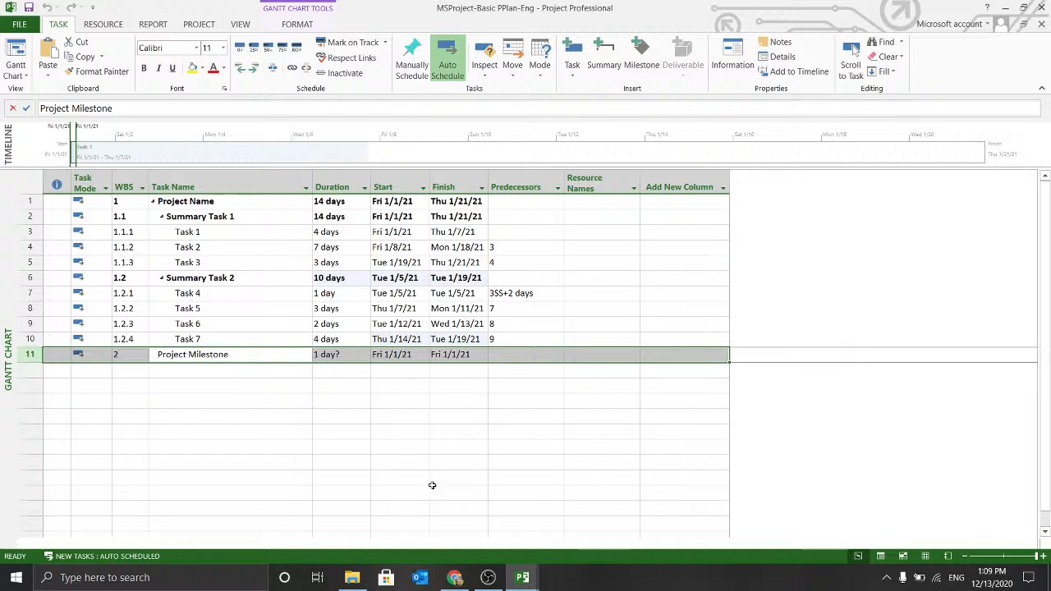
pyautogui.click(210, 397)
pyautogui.click(206, 370)
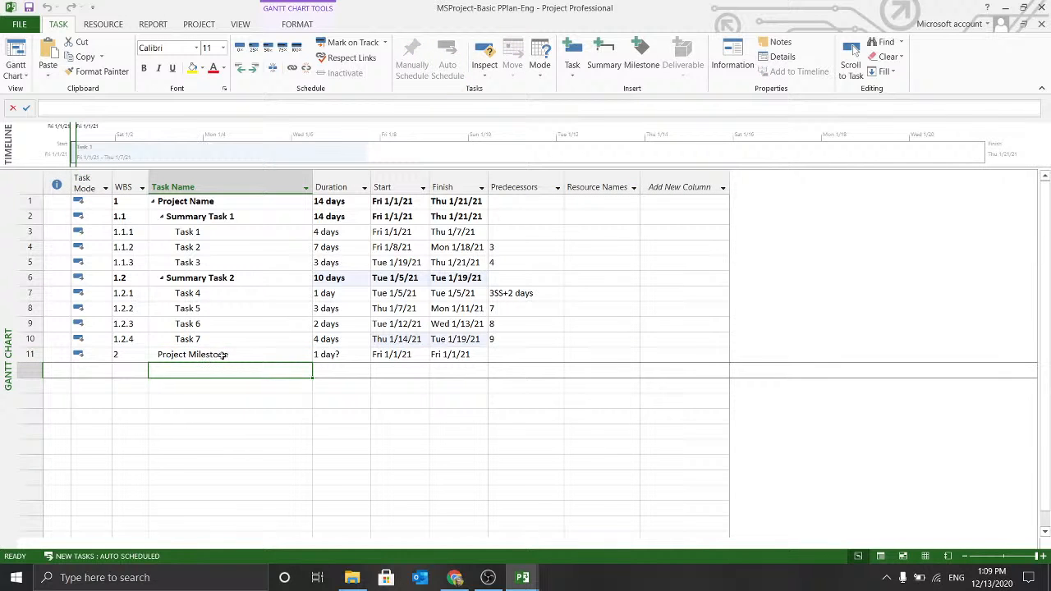
# Step: Mark the Project Milestone task as a milestone in its advanced task information
pyautogui.click(223, 355)
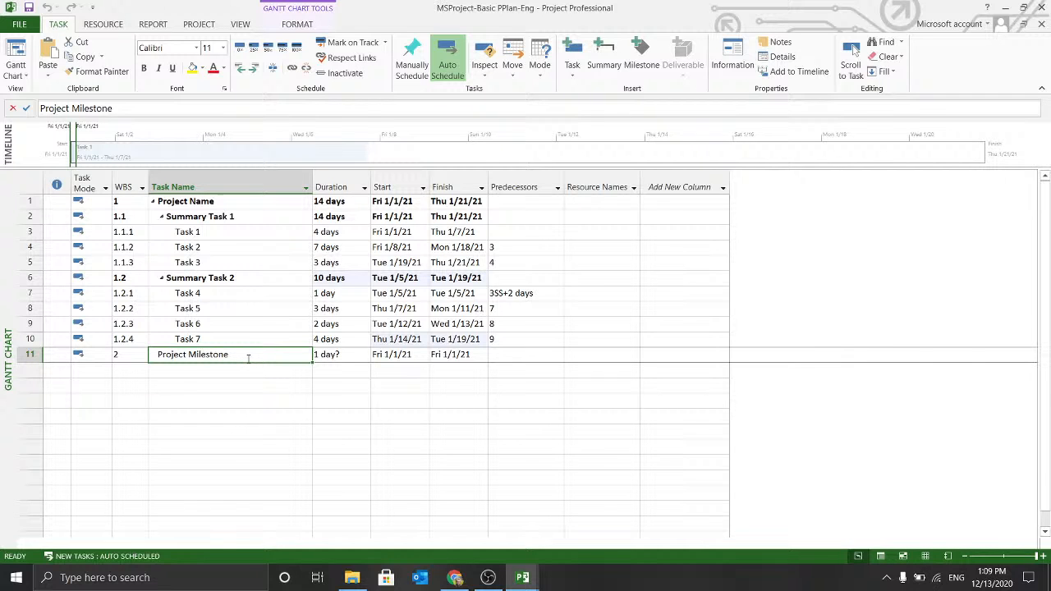
pyautogui.doubleClick(247, 363)
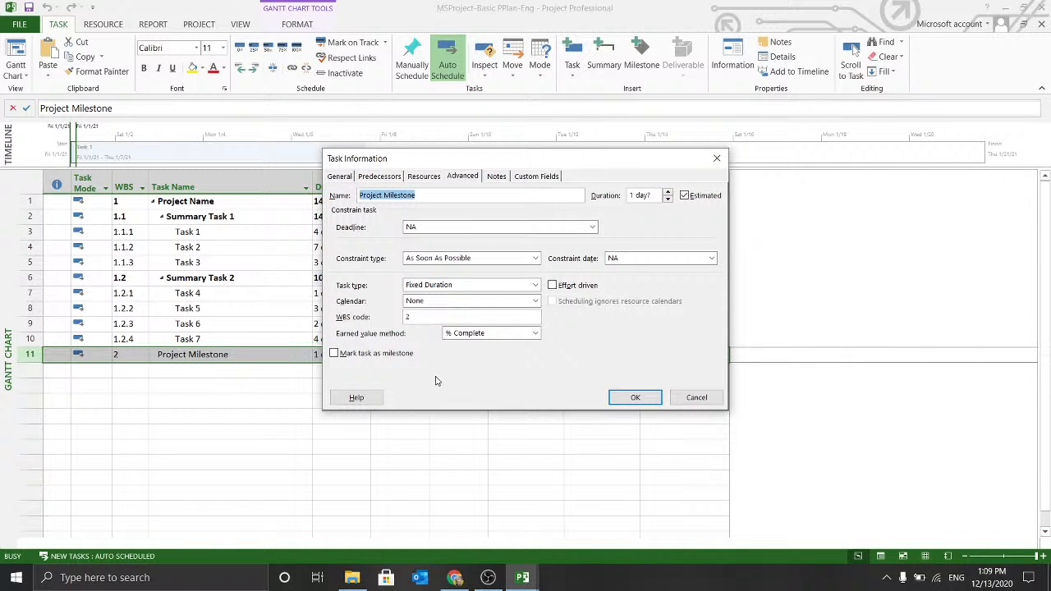
pyautogui.click(464, 177)
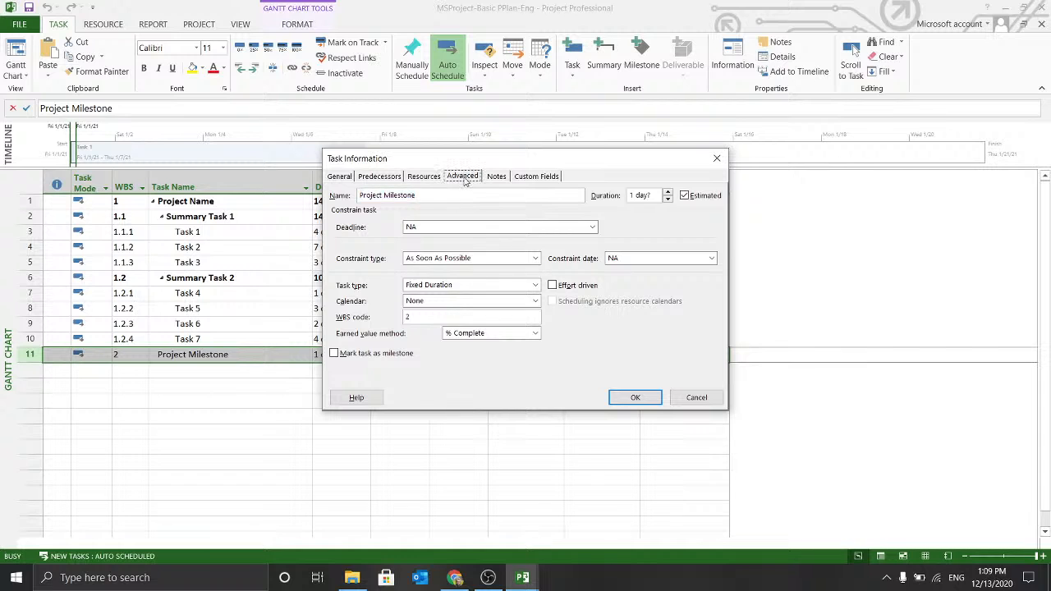
pyautogui.click(335, 353)
pyautogui.click(618, 398)
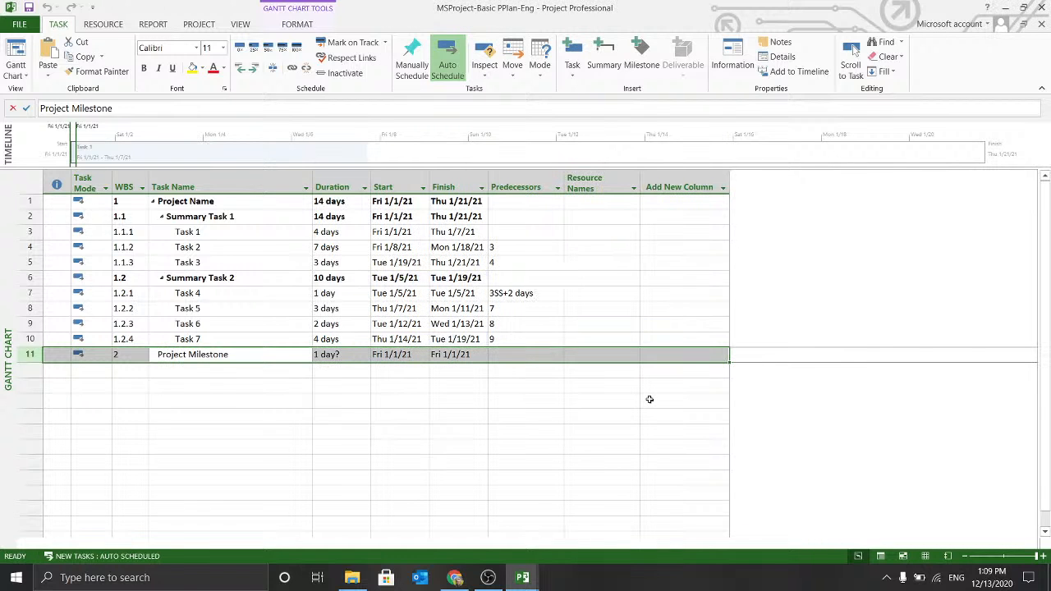
# Step: Enable the display of the Project Milestone task on the timeline in its general task information
pyautogui.doubleClick(291, 354)
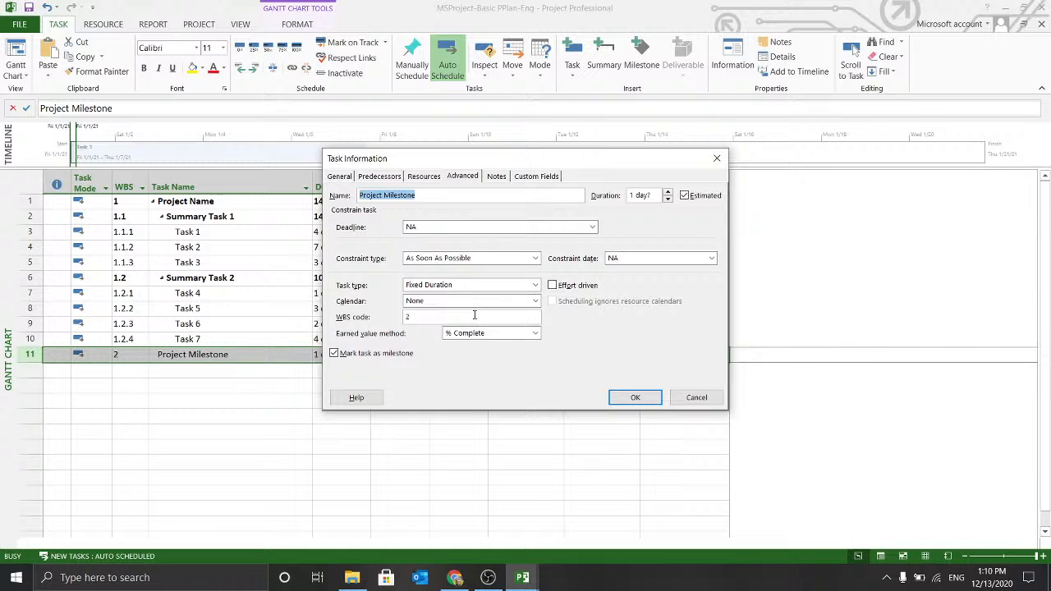
pyautogui.click(342, 178)
pyautogui.click(335, 310)
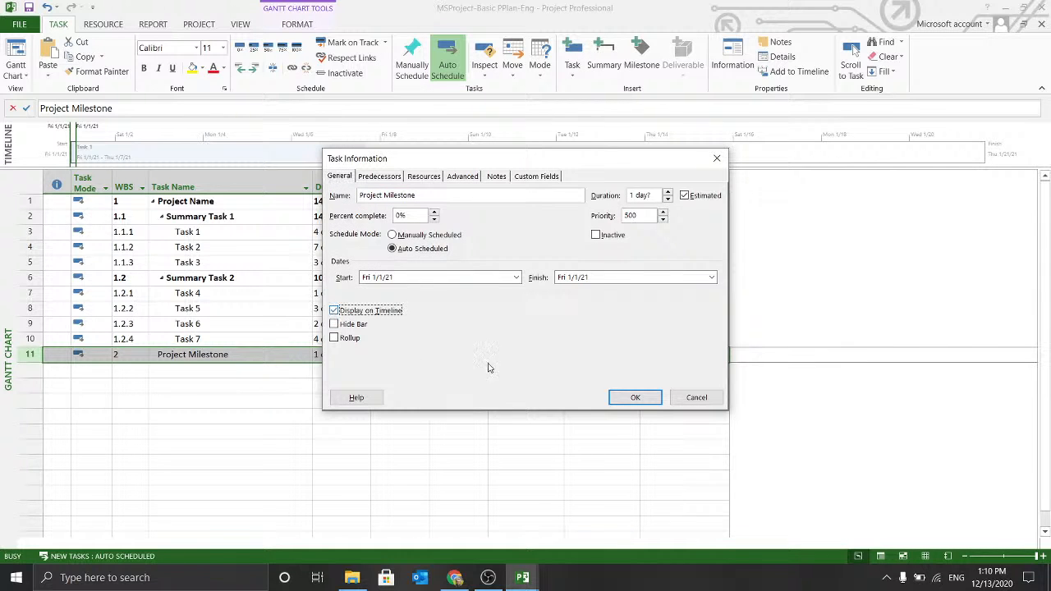
pyautogui.click(635, 397)
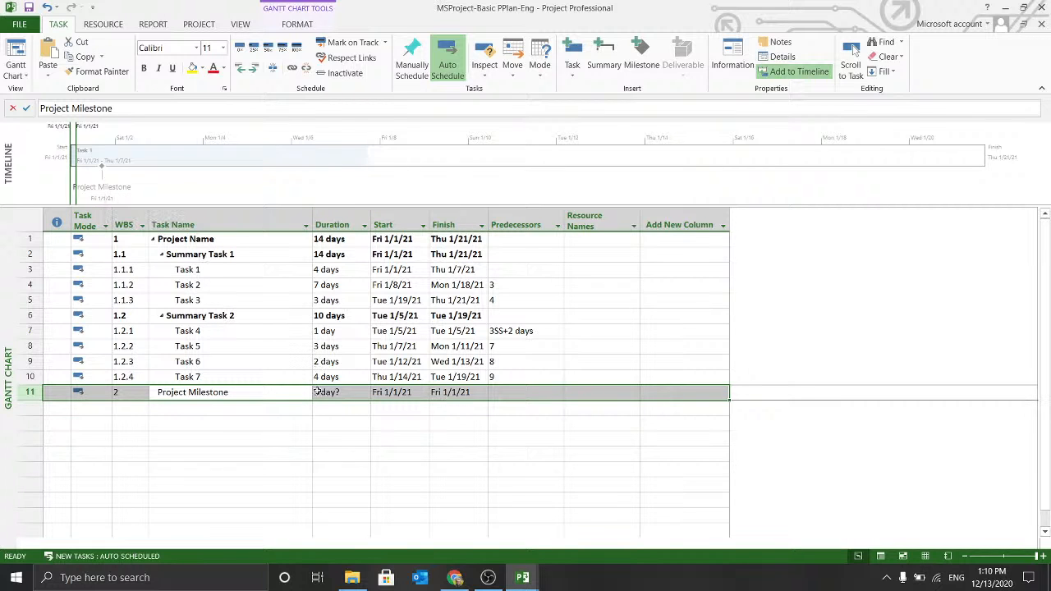
# Step: Remove the milestone marking from the Project Milestone task in its advanced task information
pyautogui.click(465, 410)
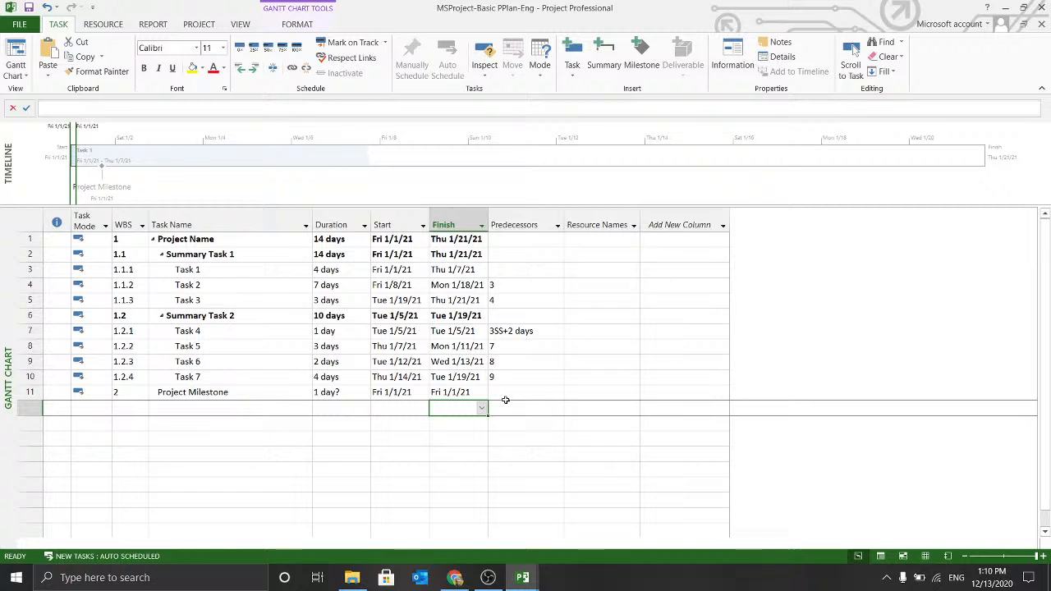
pyautogui.click(505, 395)
pyautogui.doubleClick(505, 395)
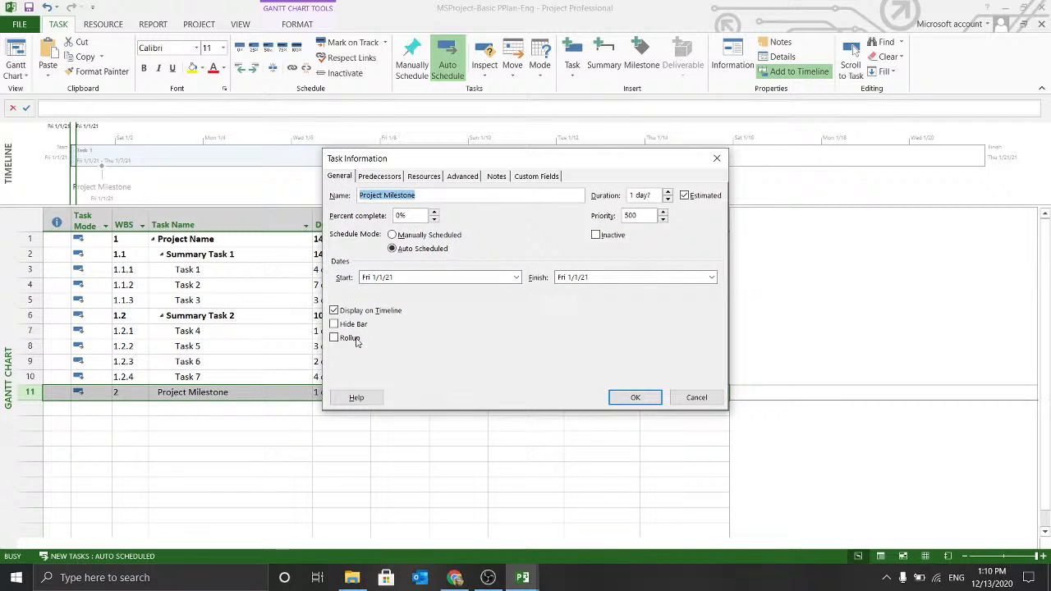
pyautogui.click(334, 311)
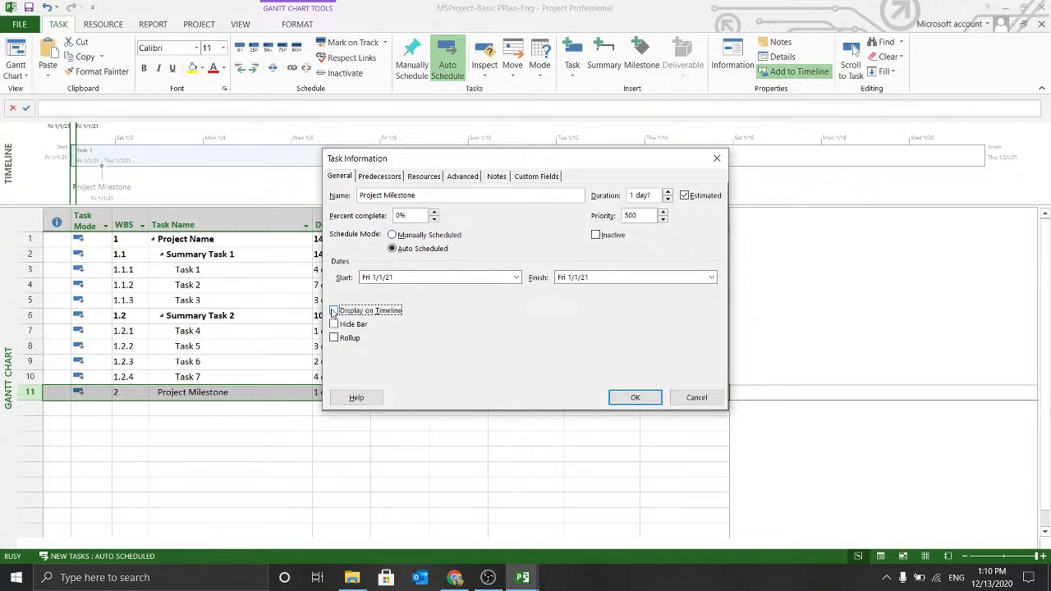
pyautogui.click(462, 175)
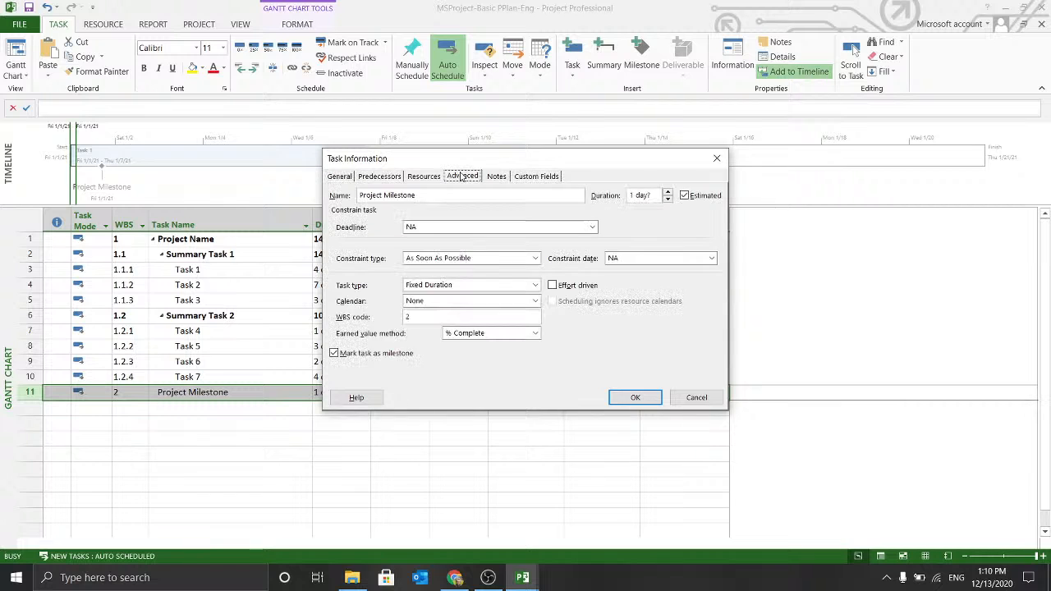
pyautogui.click(334, 354)
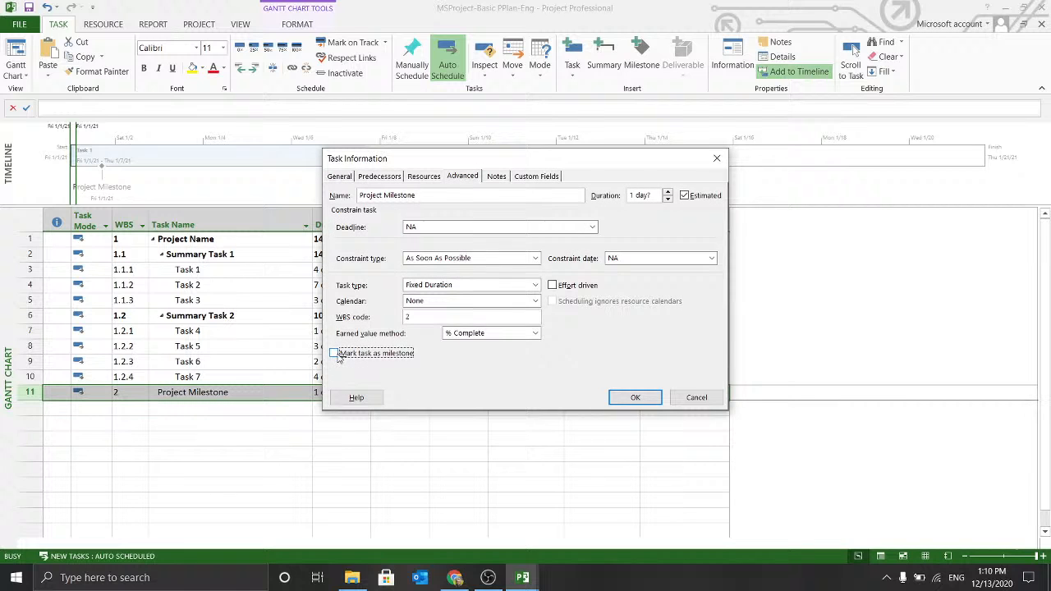
pyautogui.click(629, 398)
# Step: Set the duration of the Project Milestone task to 0 days
pyautogui.moveTo(293, 432); pyautogui.dragTo(362, 386)
pyautogui.click(362, 392)
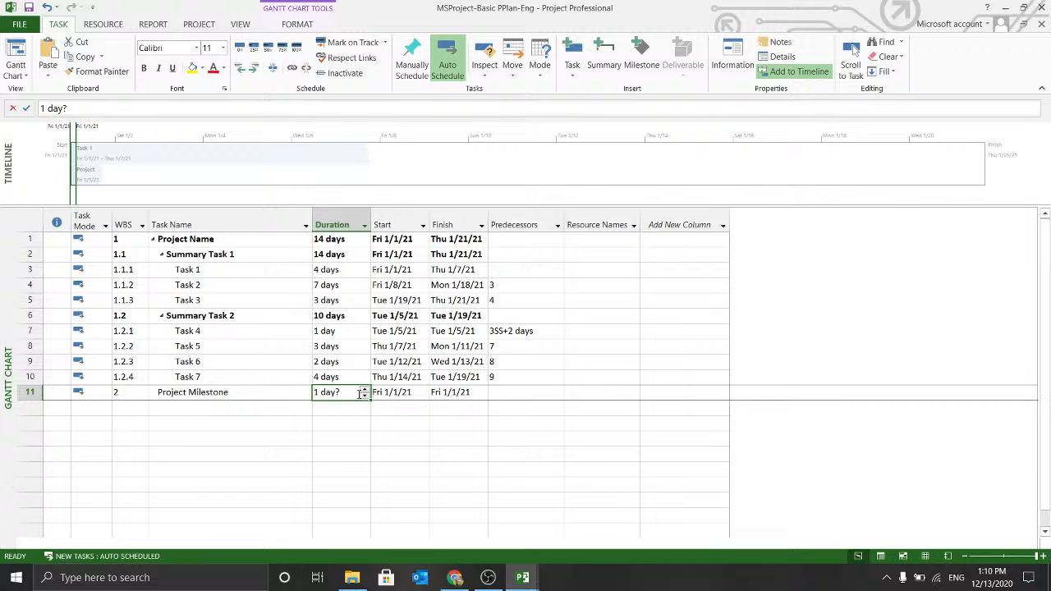
pyautogui.write('0')
pyautogui.press('Return')
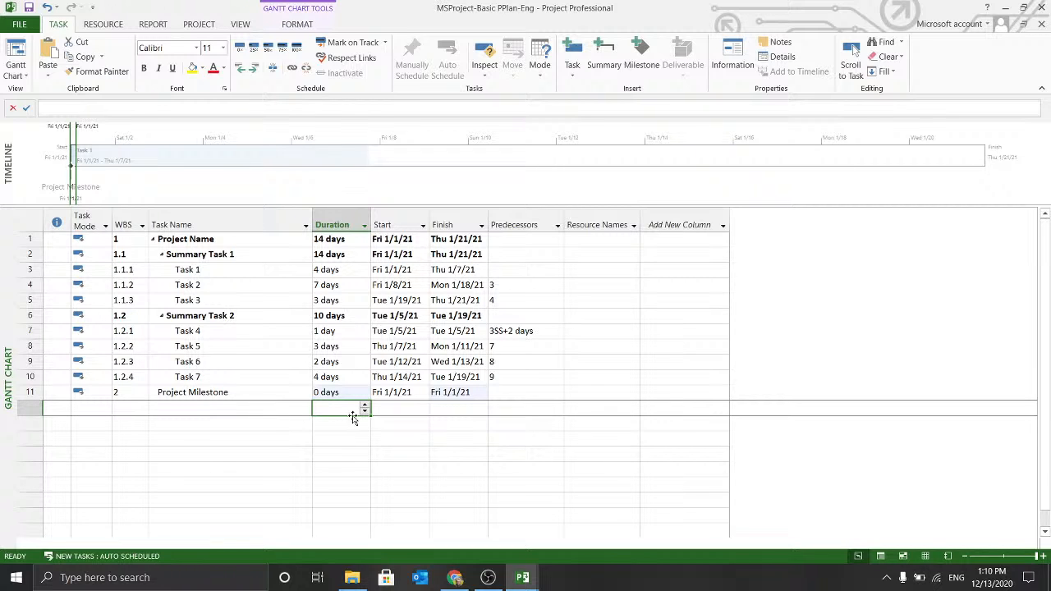
pyautogui.click(533, 392)
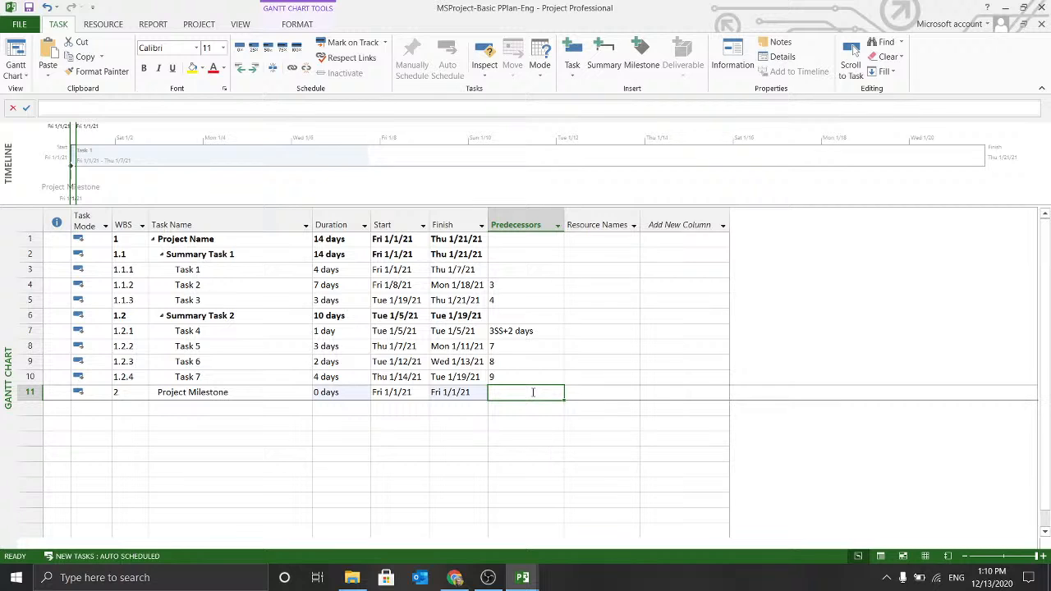
pyautogui.write('0')
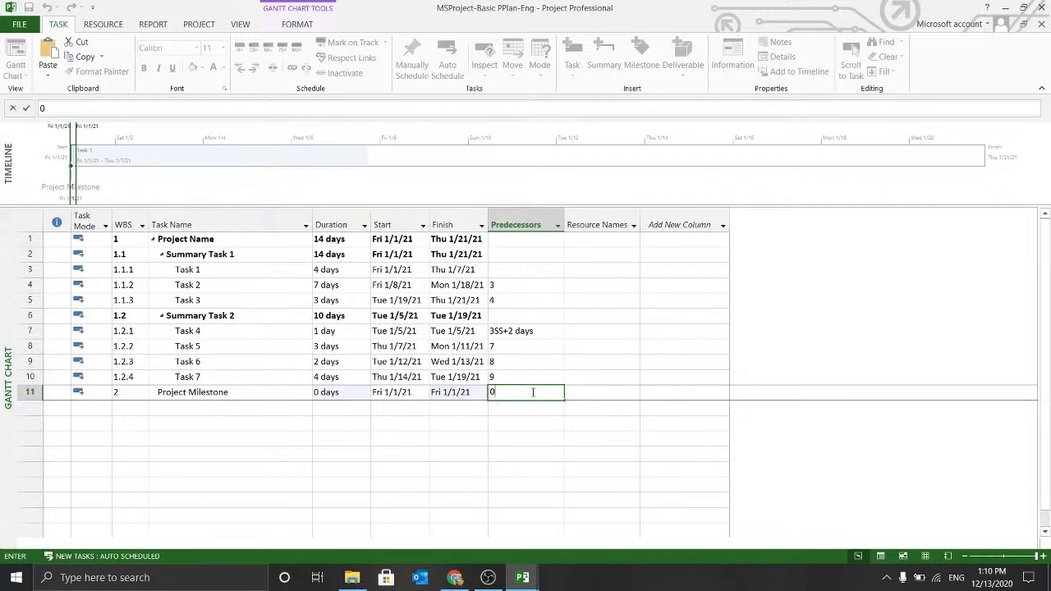
pyautogui.press('BackSpace')
pyautogui.click(450, 409)
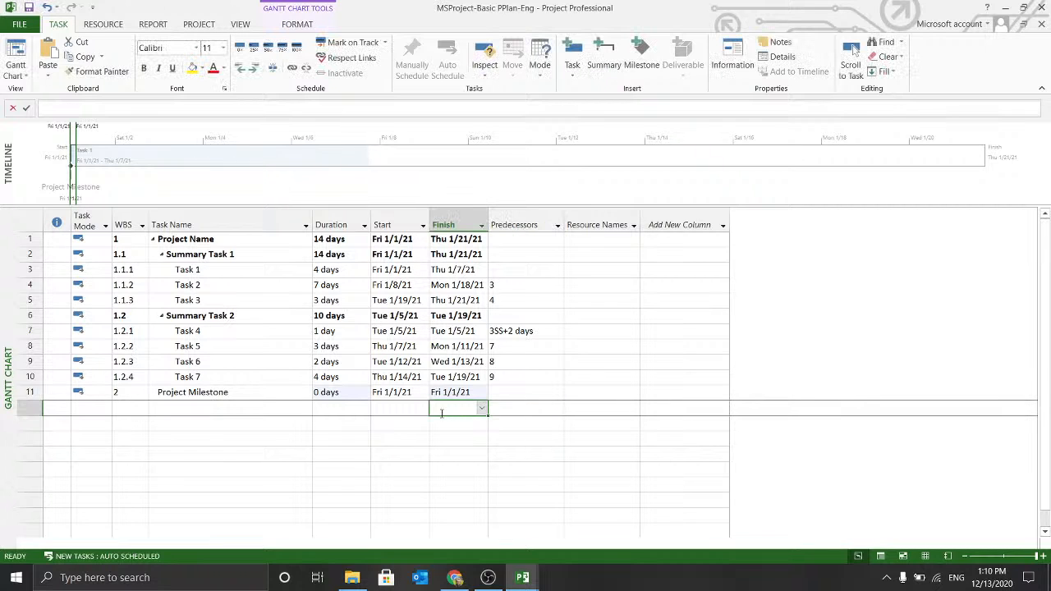
# Step: Link the Project Milestone task to both summary tasks by setting its predecessors to 2,6
pyautogui.click(527, 396)
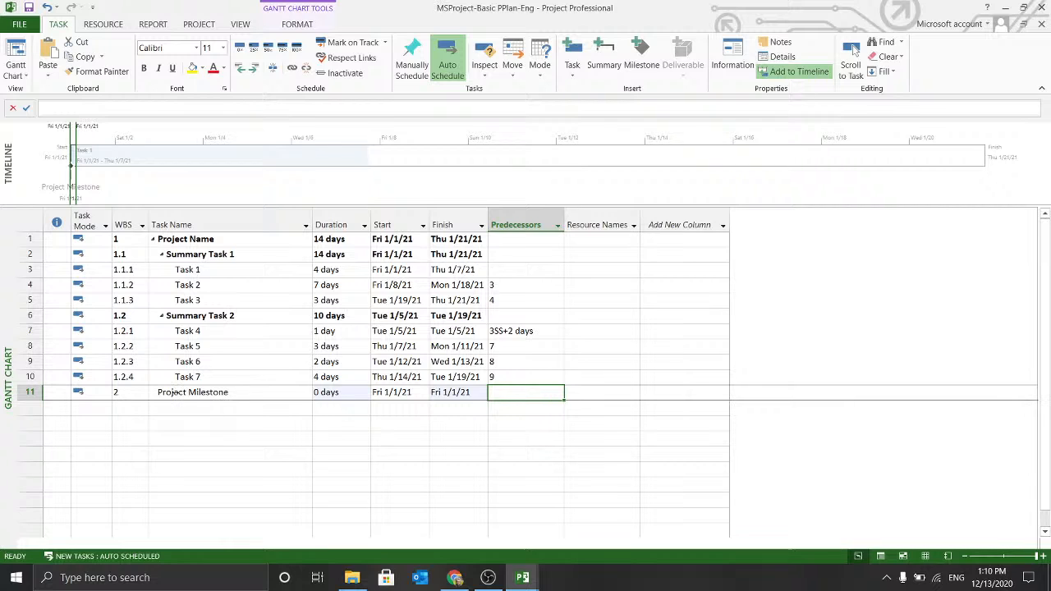
pyautogui.click(175, 393)
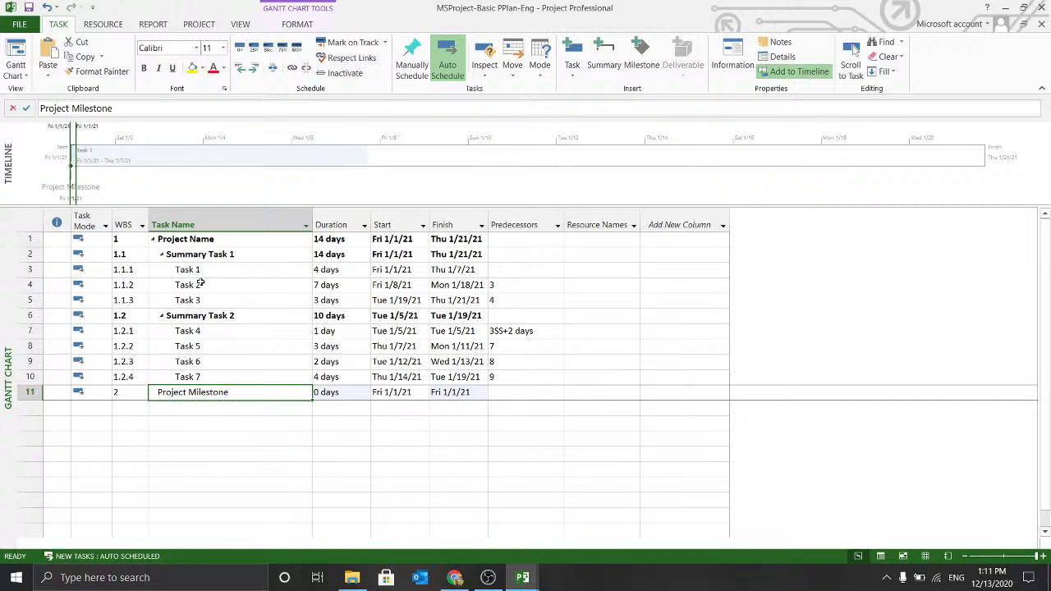
pyautogui.click(542, 396)
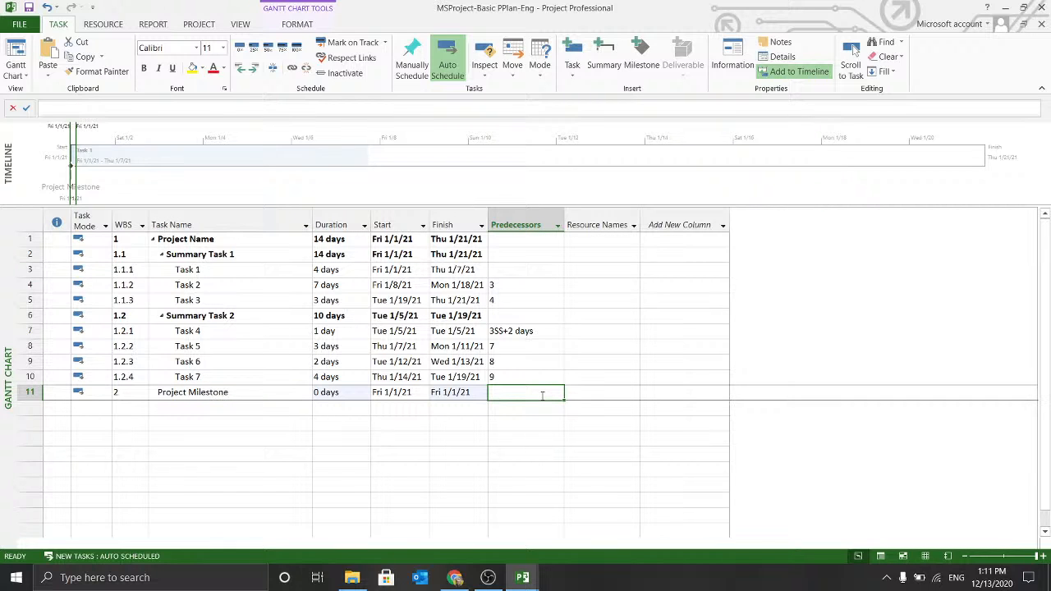
pyautogui.write('2,')
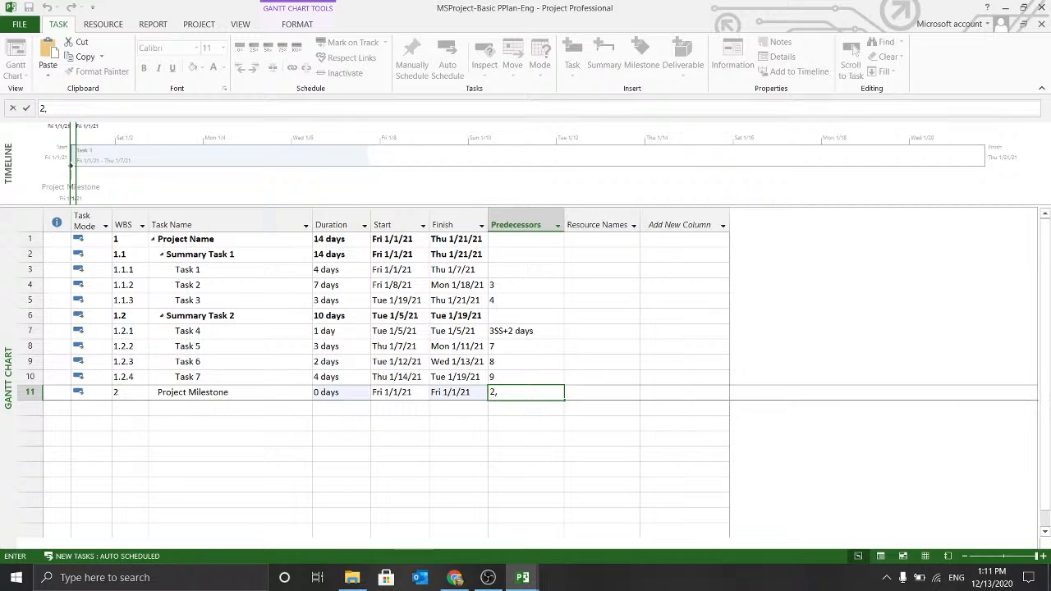
pyautogui.write('6')
pyautogui.press('Return')
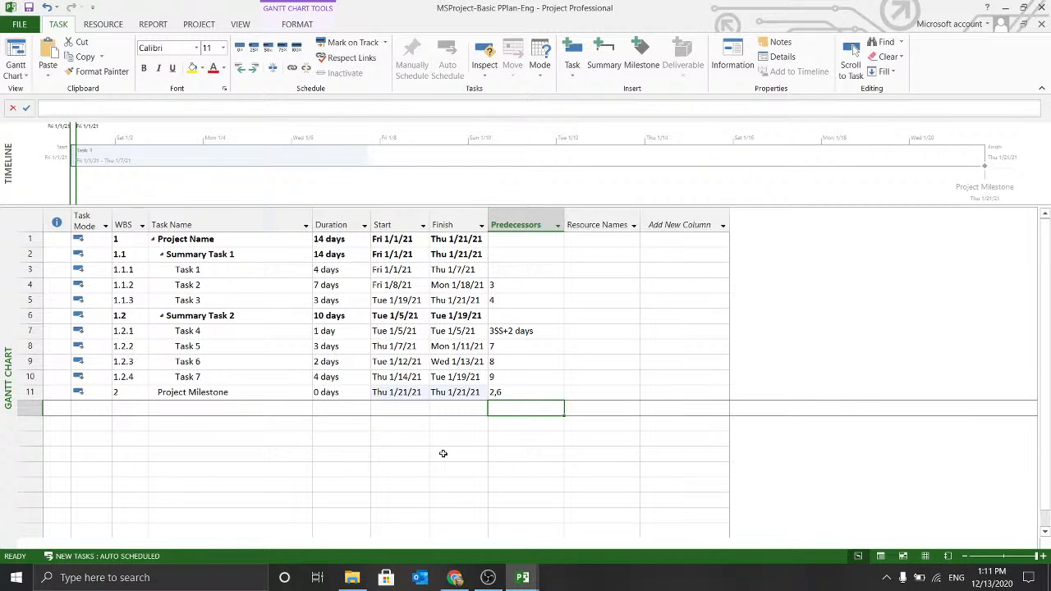
# Step: Review the Project Milestone's duration, start and finish dates against the finish date of Summary Task 2
pyautogui.click(394, 456)
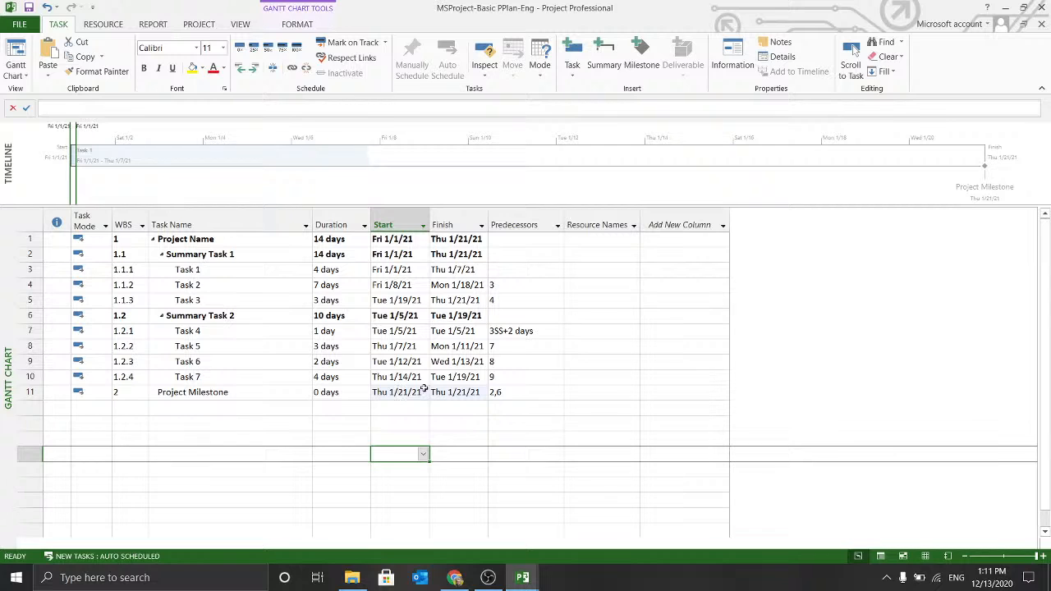
pyautogui.click(340, 402)
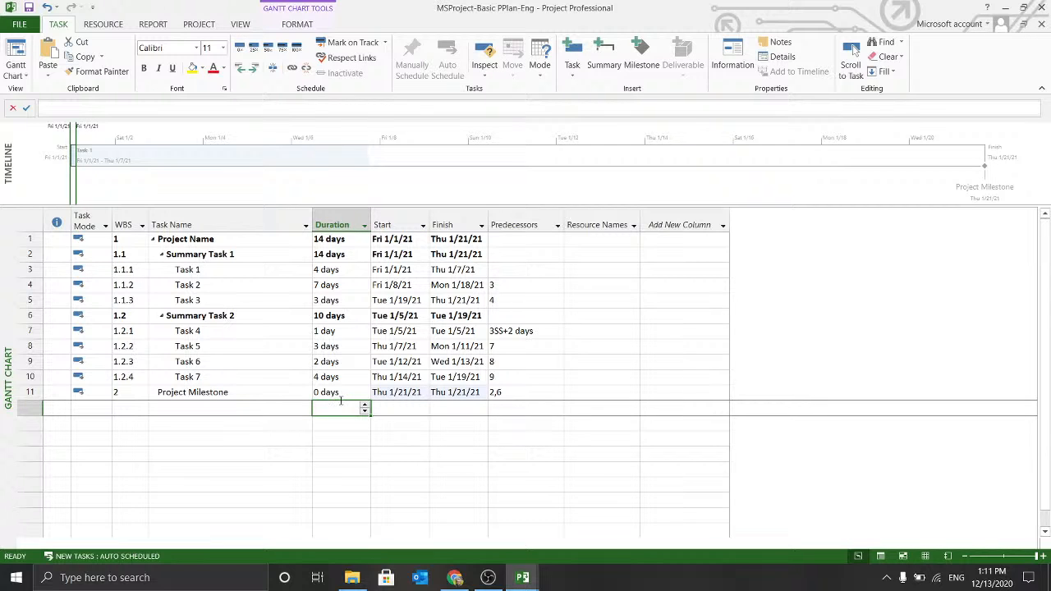
pyautogui.click(348, 392)
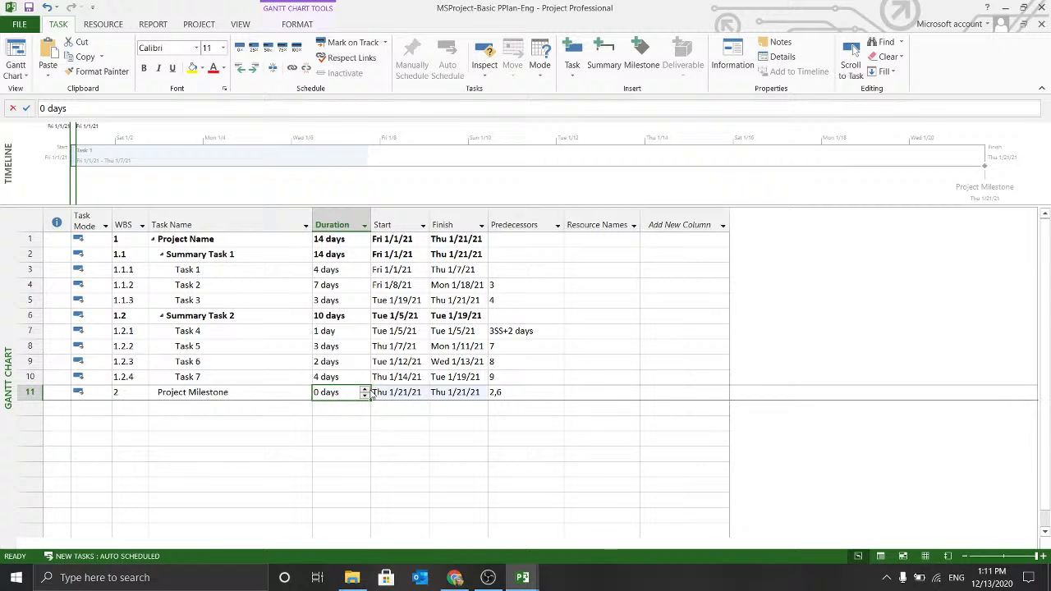
pyautogui.click(417, 393)
pyautogui.click(473, 392)
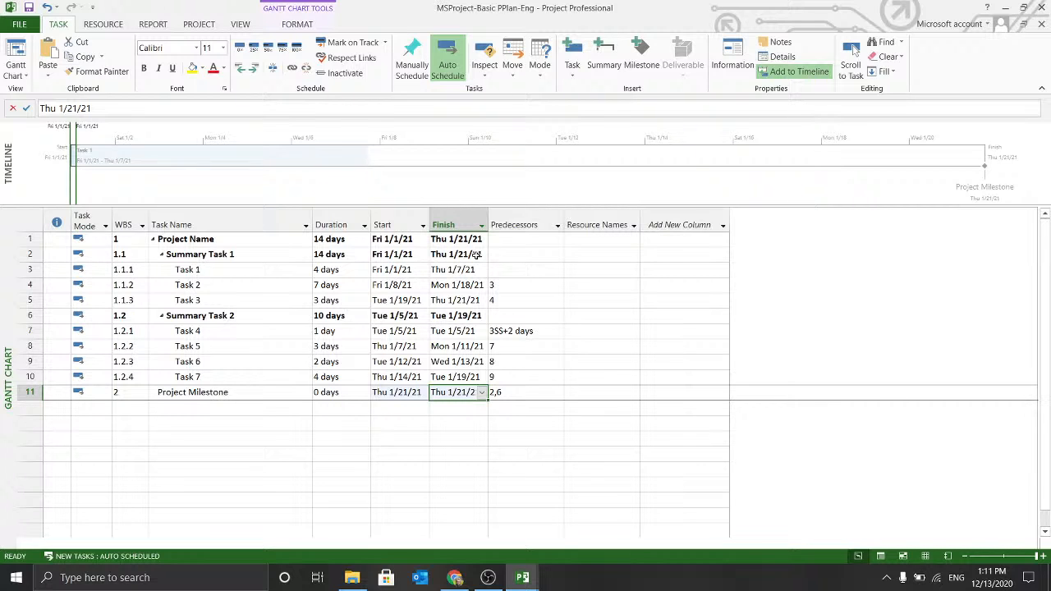
pyautogui.click(474, 315)
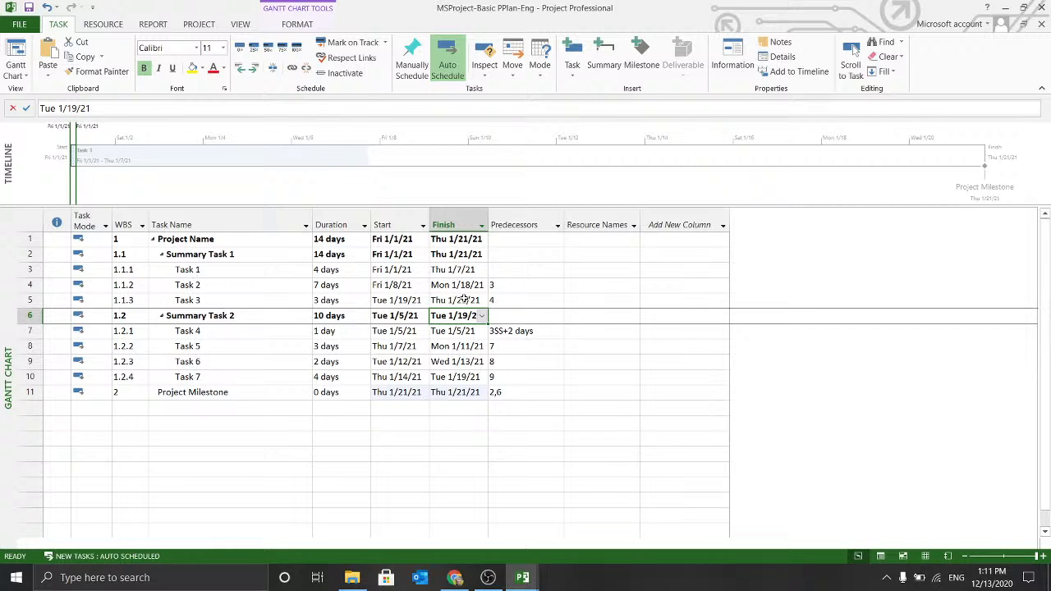
# Step: Review the link types of the Project Milestone's predecessors, Summary Task 1 and Summary Task 2, in its task information
pyautogui.doubleClick(472, 391)
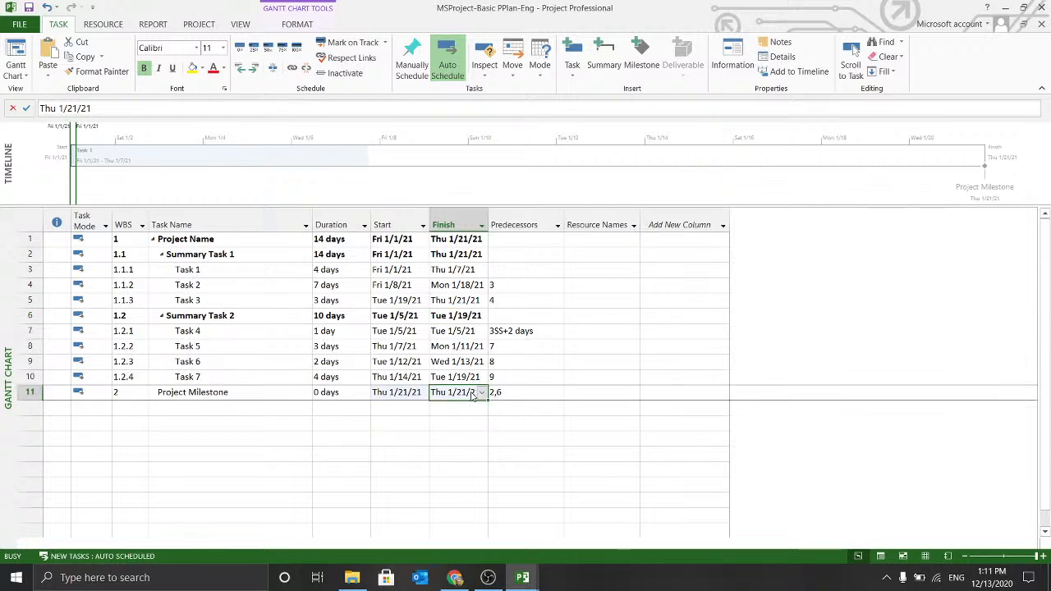
pyautogui.click(387, 178)
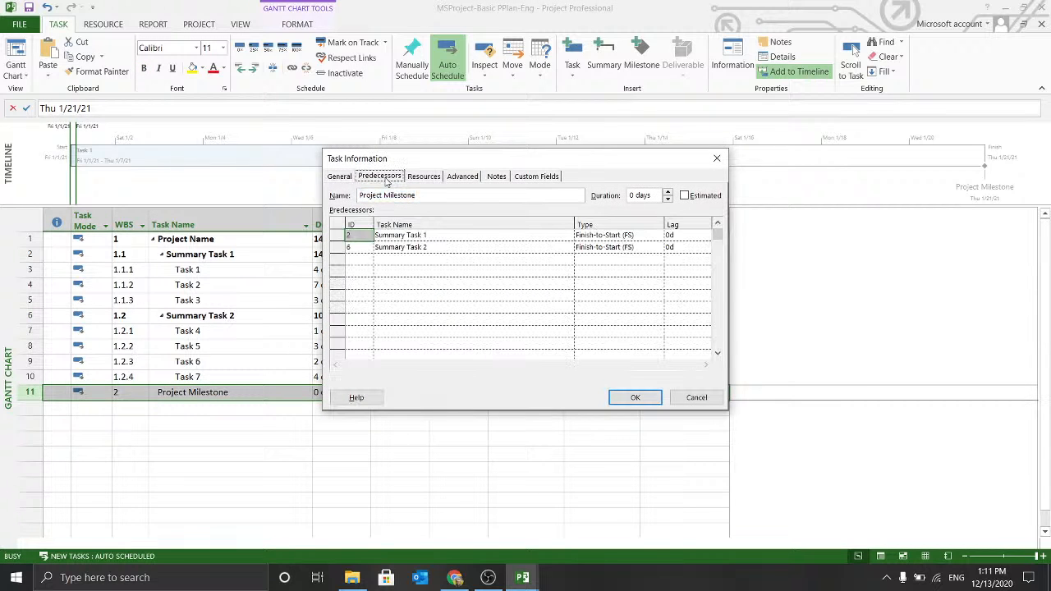
pyautogui.click(656, 236)
pyautogui.click(655, 247)
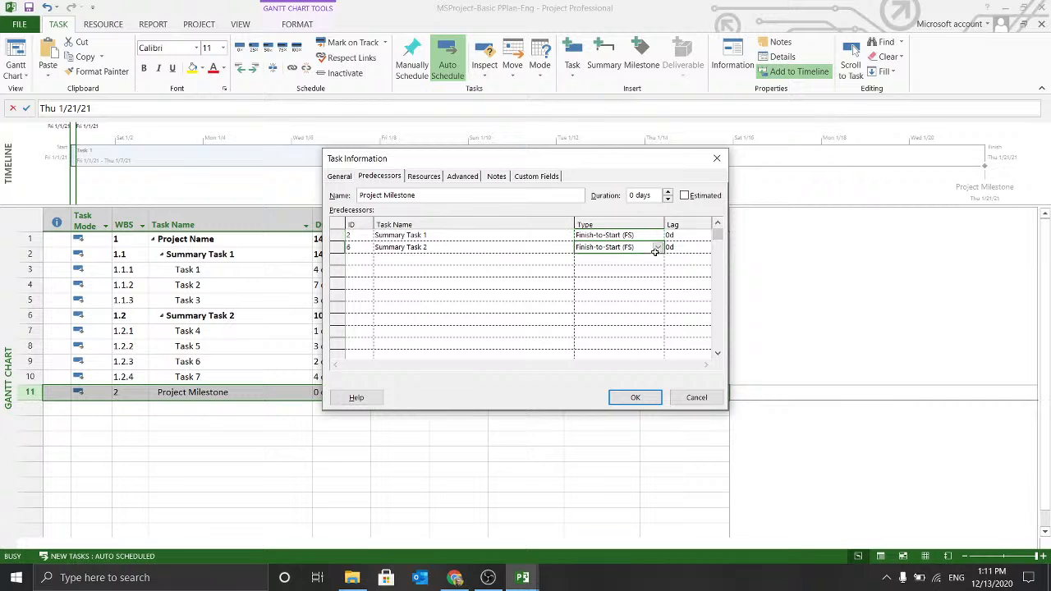
pyautogui.click(656, 236)
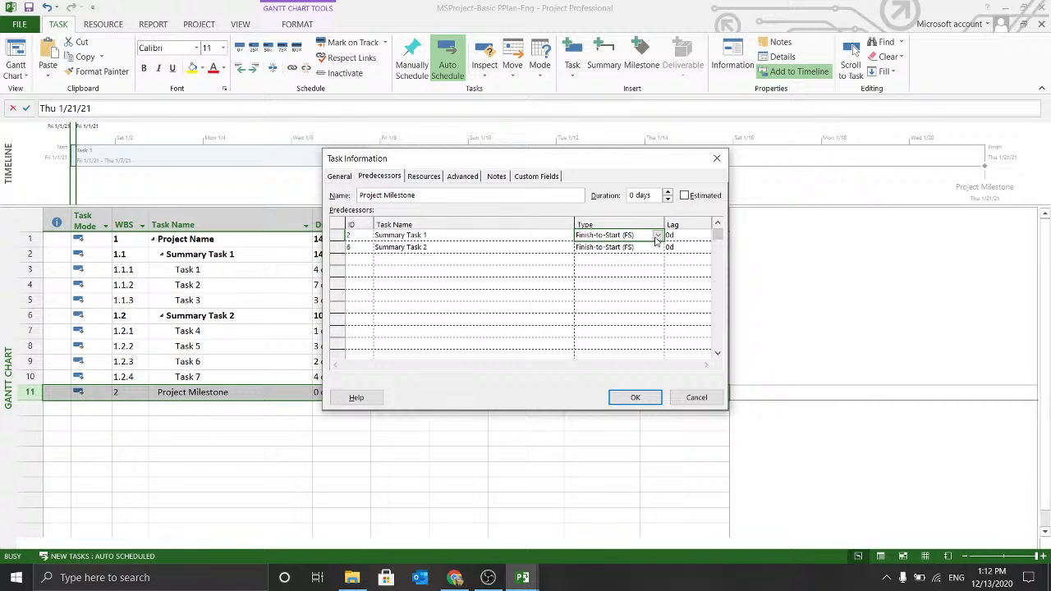
pyautogui.click(656, 247)
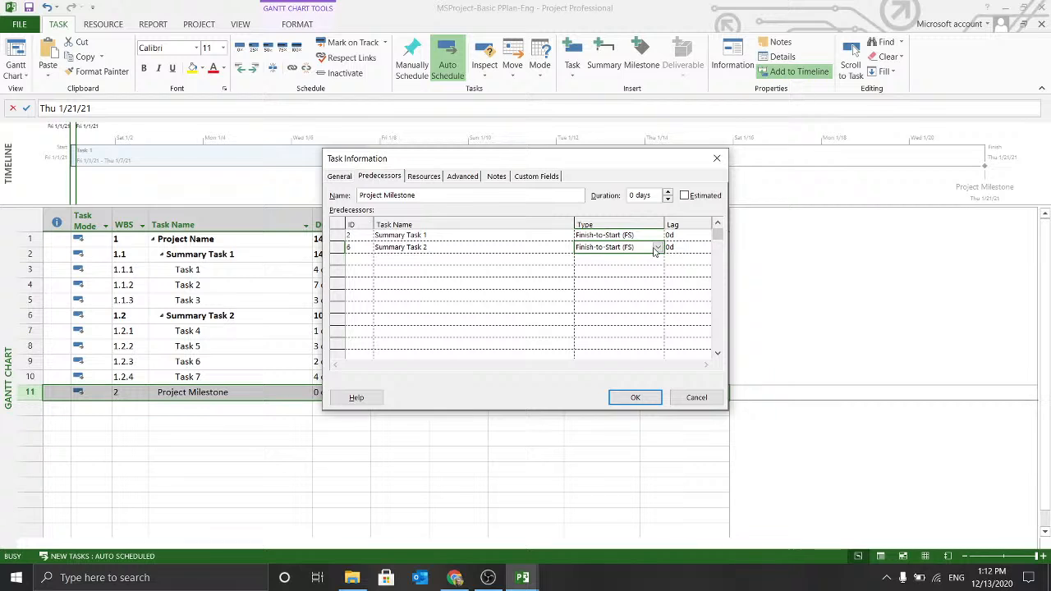
pyautogui.click(633, 399)
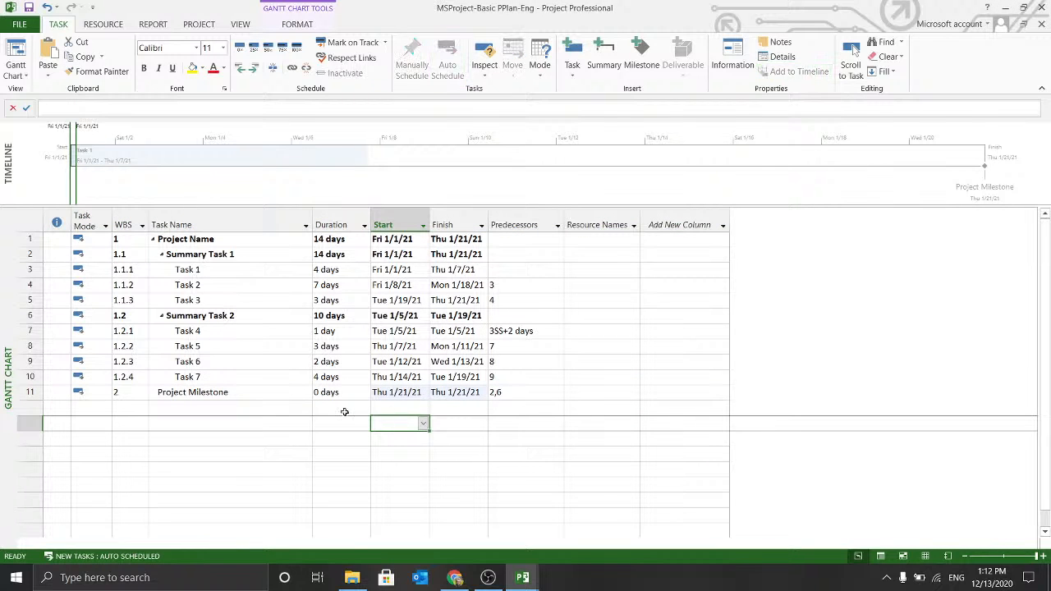
# Step: Select the Project Milestone task and reveal the Gantt chart bars beside the task table up to the Resource Names column
pyautogui.click(276, 391)
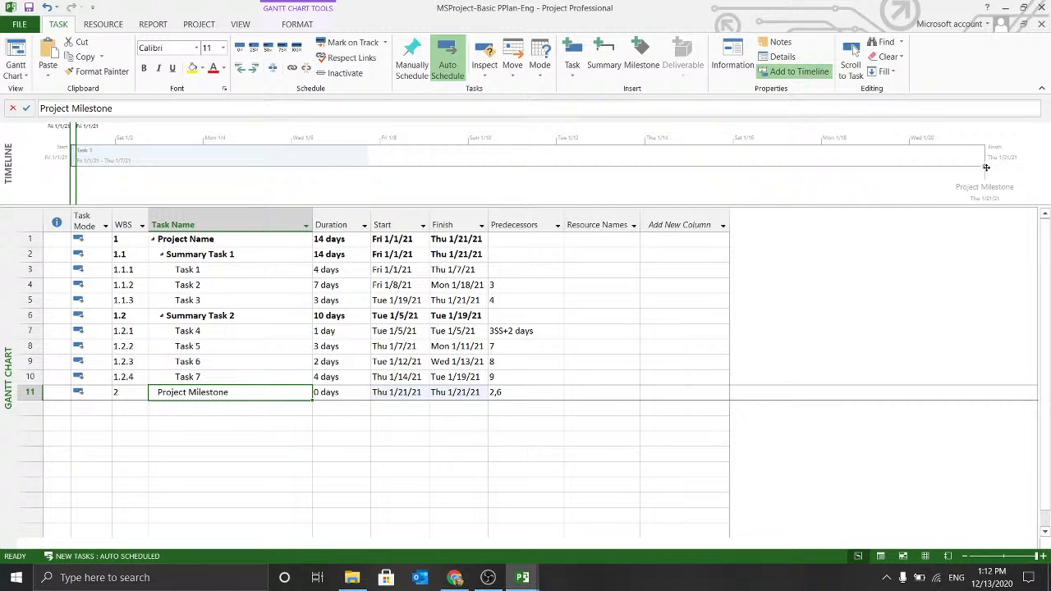
pyautogui.moveTo(985, 167)
pyautogui.moveTo(1038, 276); pyautogui.dragTo(1038, 276)
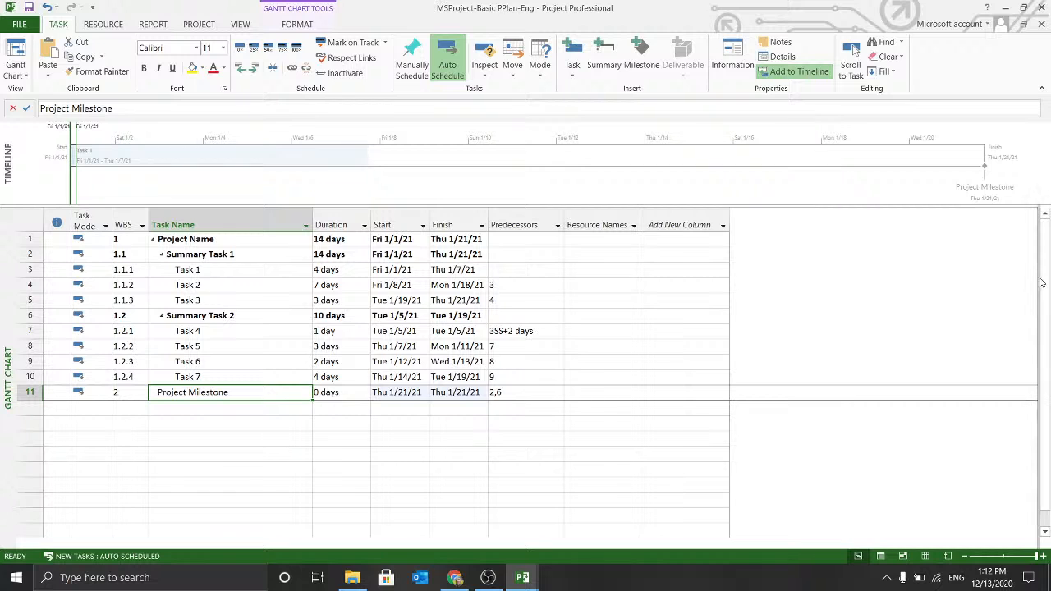
pyautogui.moveTo(1041, 283); pyautogui.dragTo(642, 282)
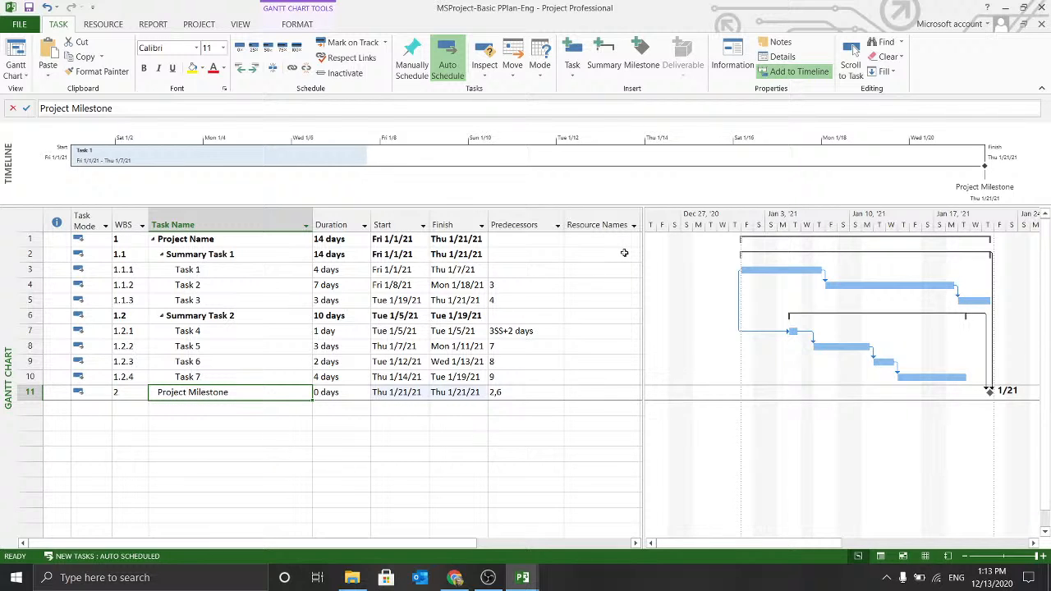
# Step: Switch to the Resource Sheet view and open the resource information for a new resource in the first row
pyautogui.click(21, 74)
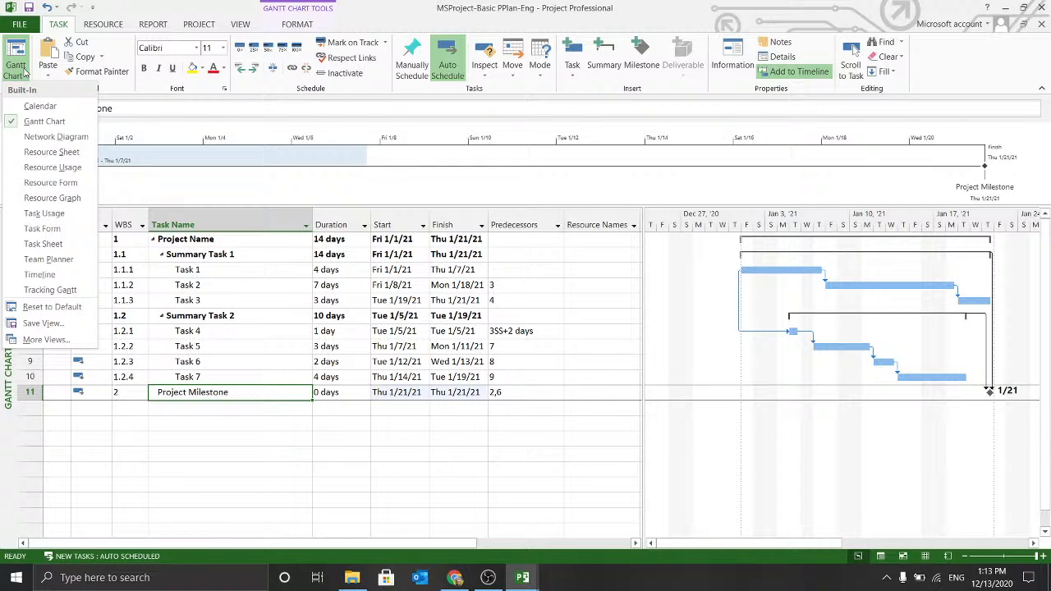
pyautogui.click(47, 156)
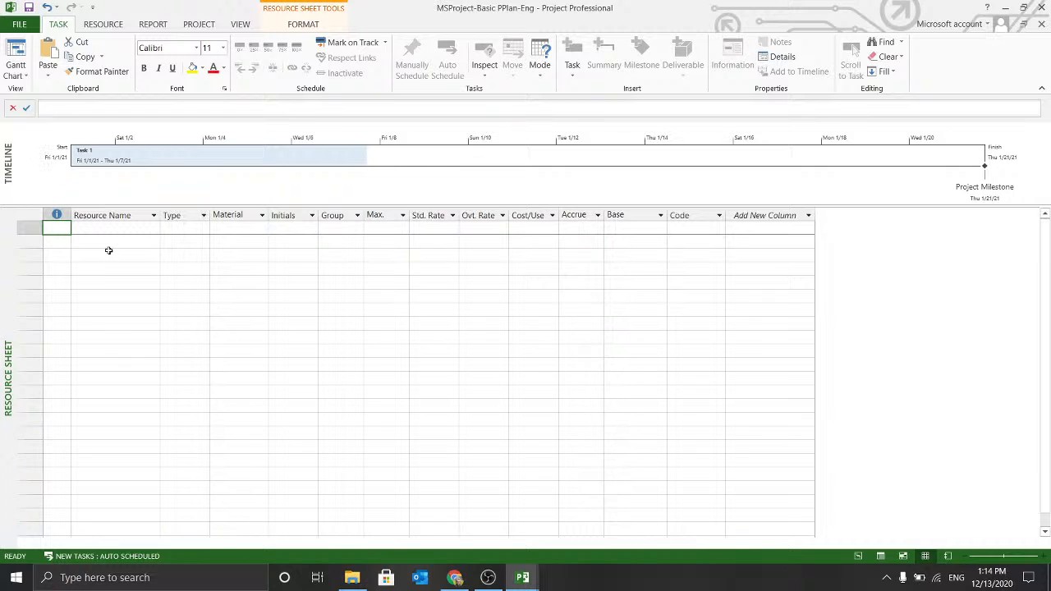
pyautogui.click(138, 231)
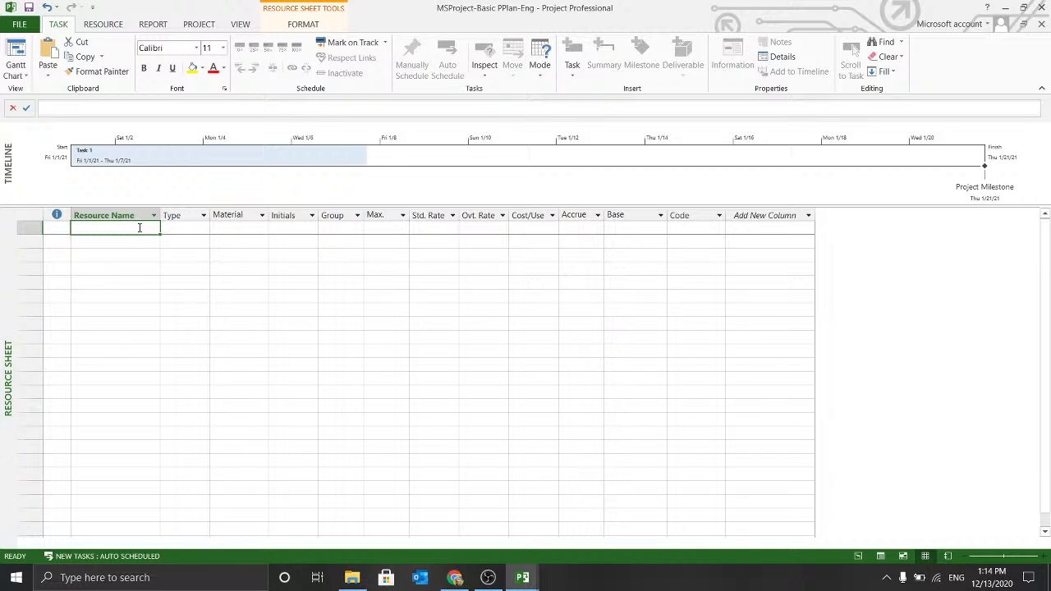
pyautogui.click(140, 227)
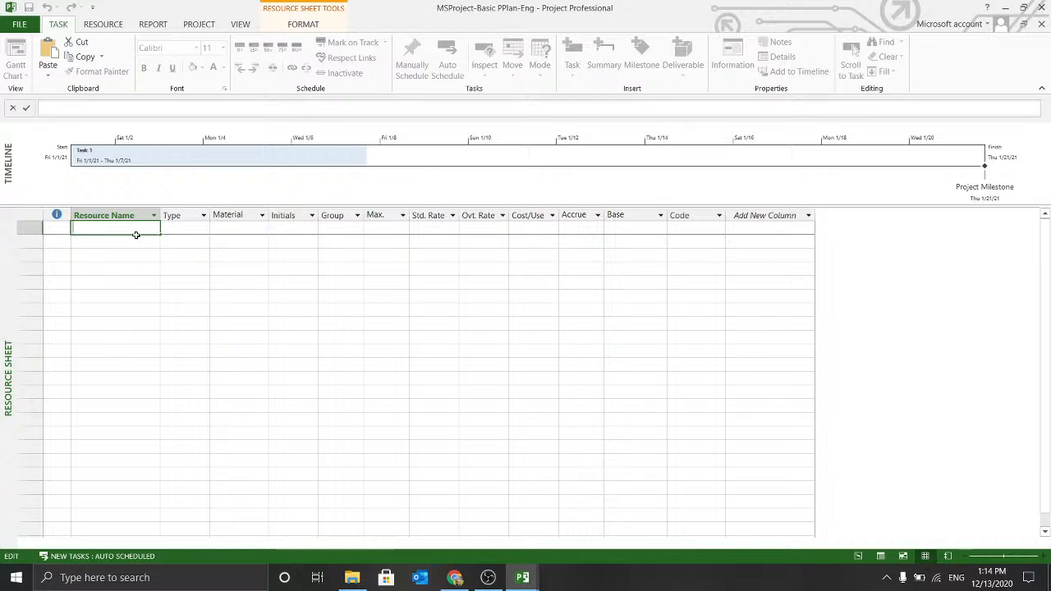
pyautogui.click(133, 247)
pyautogui.click(133, 230)
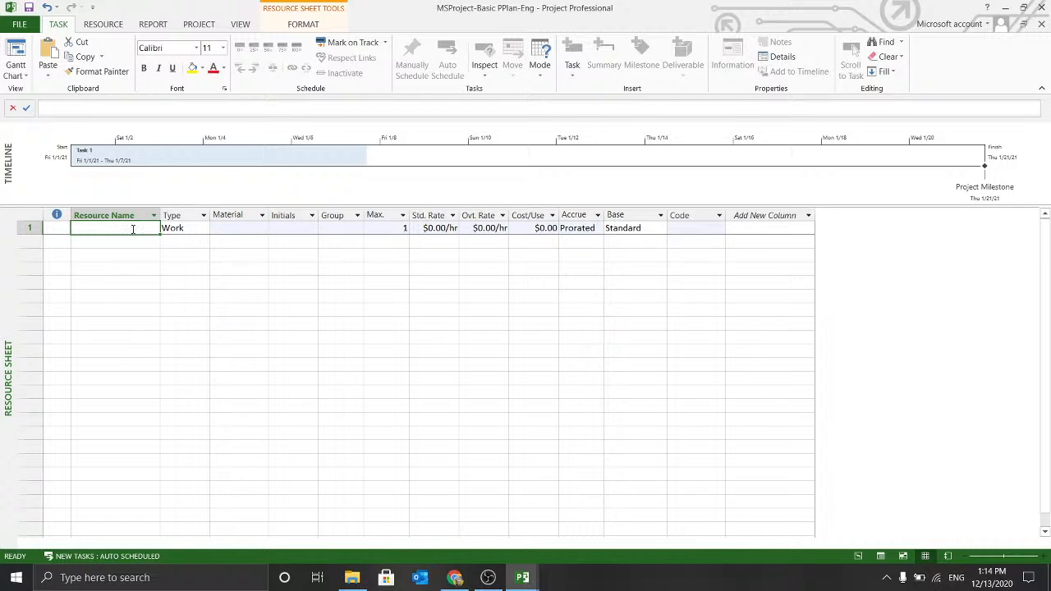
pyautogui.doubleClick(133, 230)
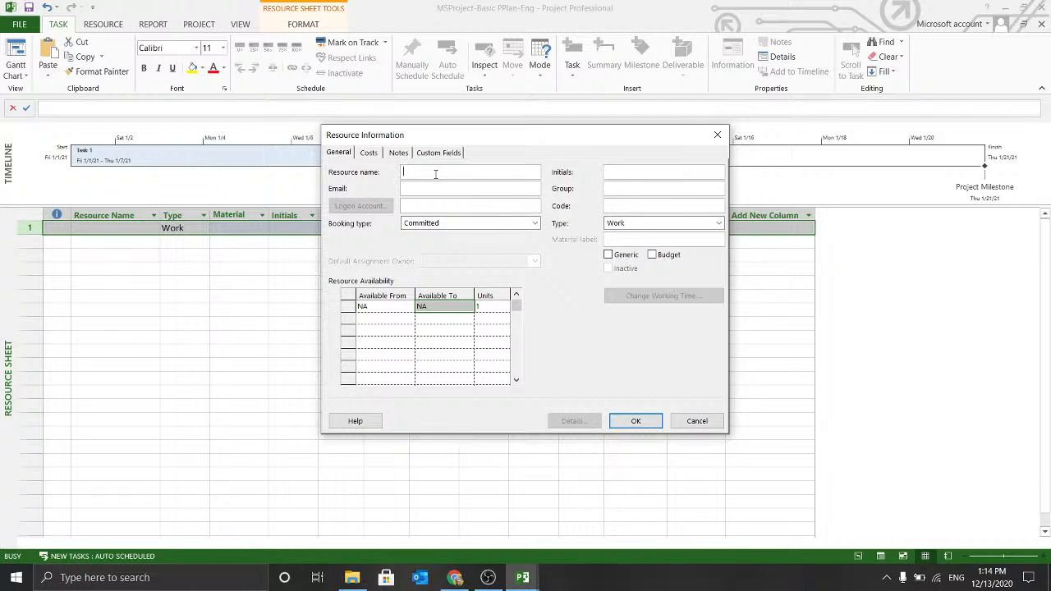
# Step: Name the new resource Resource A
pyautogui.write('Resou')
pyautogui.write('rce A')
pyautogui.press('BackSpace')
pyautogui.write('Name')
pyautogui.press('BackSpace')
pyautogui.press('BackSpace')
pyautogui.press('BackSpace')
pyautogui.press('BackSpace')
# Step: Fill in the resource's initials as RA, its e-mail, and its group as RAGroup
pyautogui.click(646, 172)
pyautogui.write('R')
pyautogui.write('R')
pyautogui.write('esource')
pyautogui.write('.A@comp')
pyautogui.write('any.com')
pyautogui.write('RC')
pyautogui.press('BackSpace')
pyautogui.write('AGroup')
pyautogui.press('Tab')
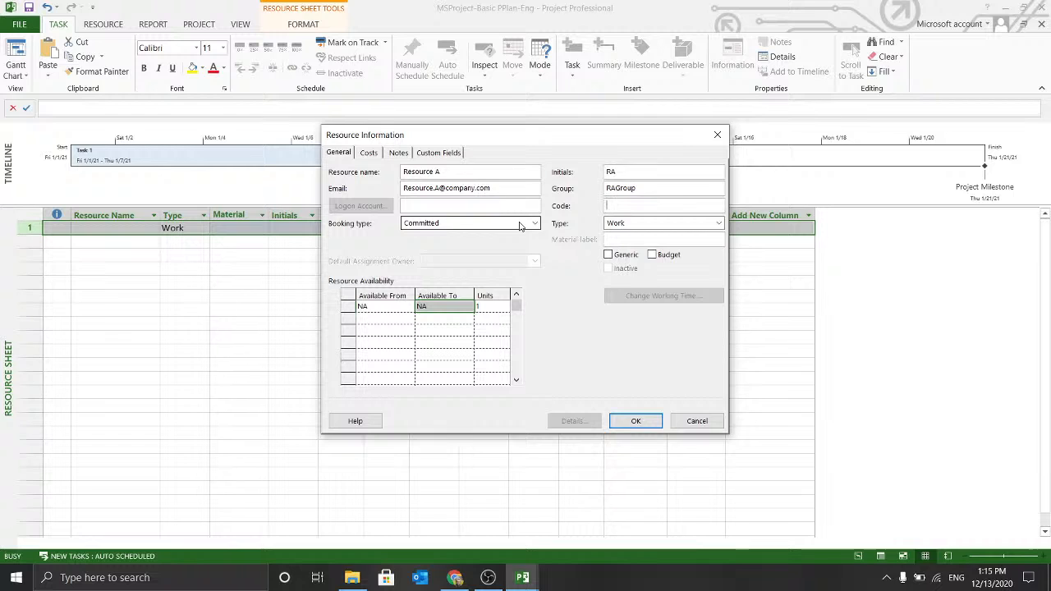
# Step: Set the resource's code to 1102 and keep its booking type as Committed
pyautogui.write('1102')
pyautogui.click(495, 223)
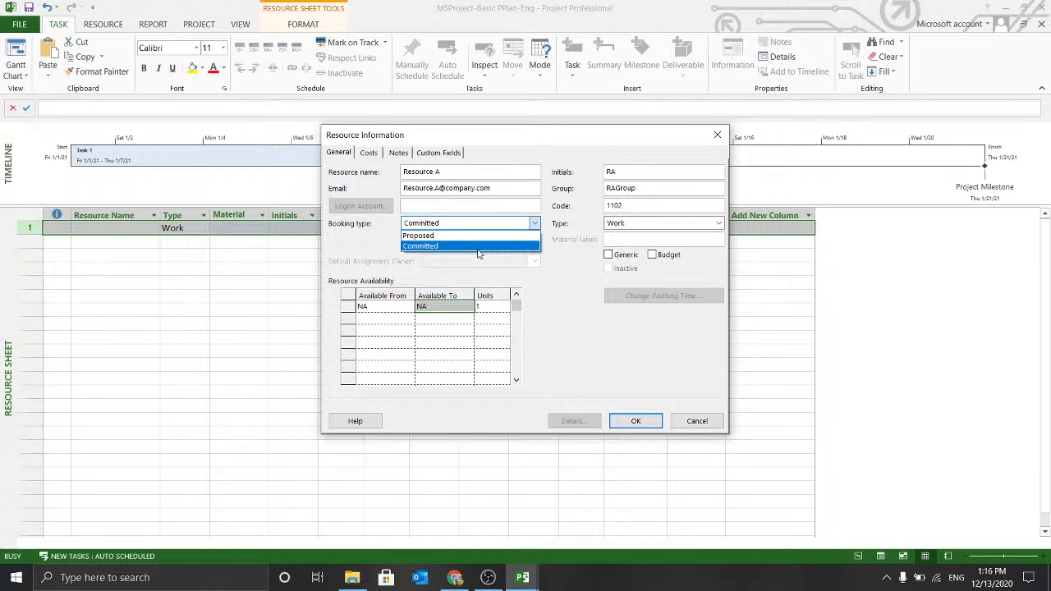
pyautogui.click(479, 246)
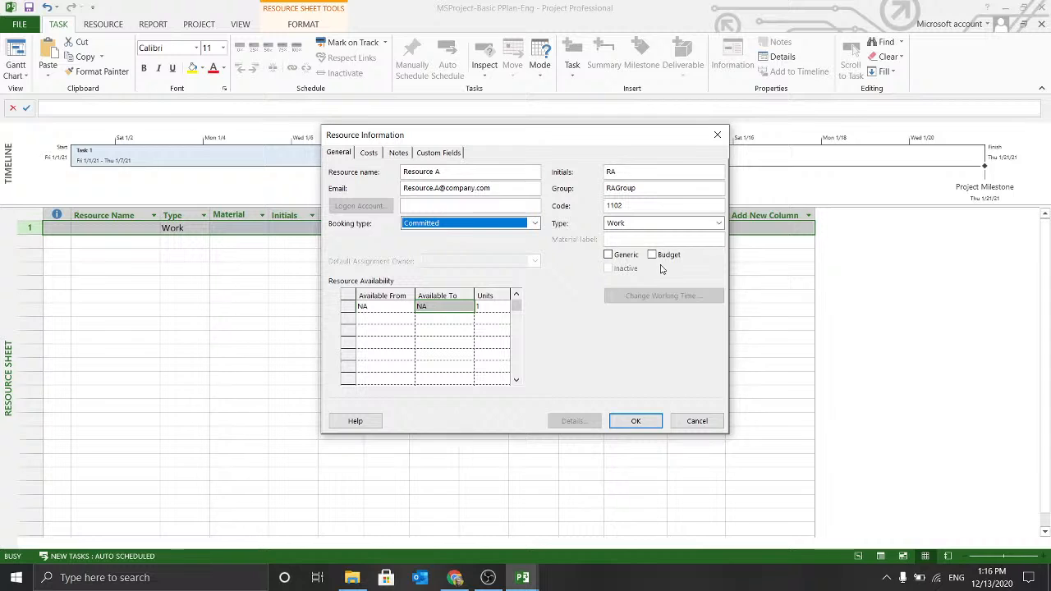
# Step: Try the Material and Cost types for Resource A and return its type to Work
pyautogui.click(720, 223)
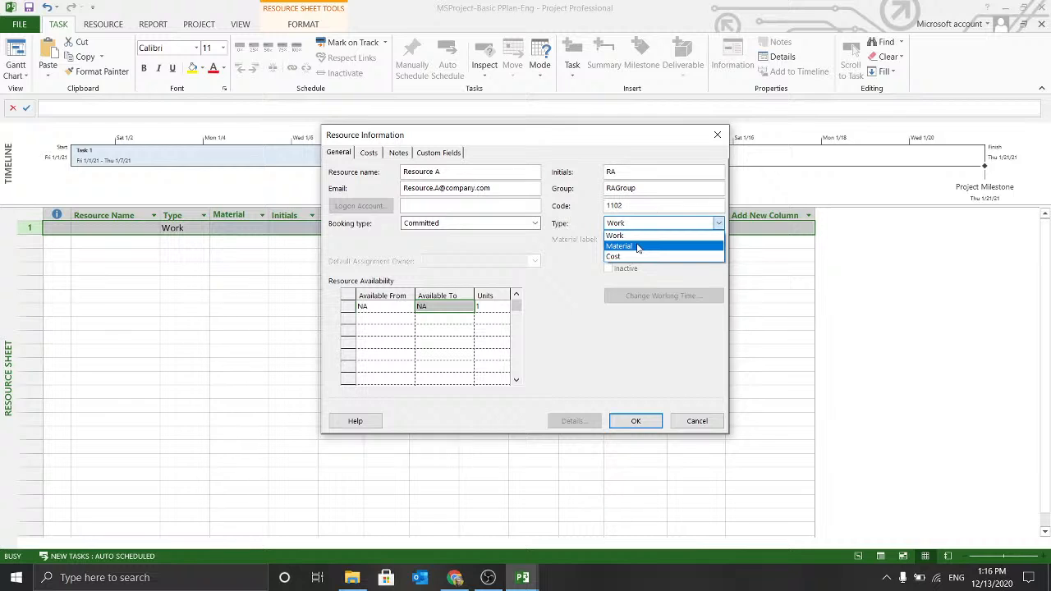
pyautogui.click(637, 247)
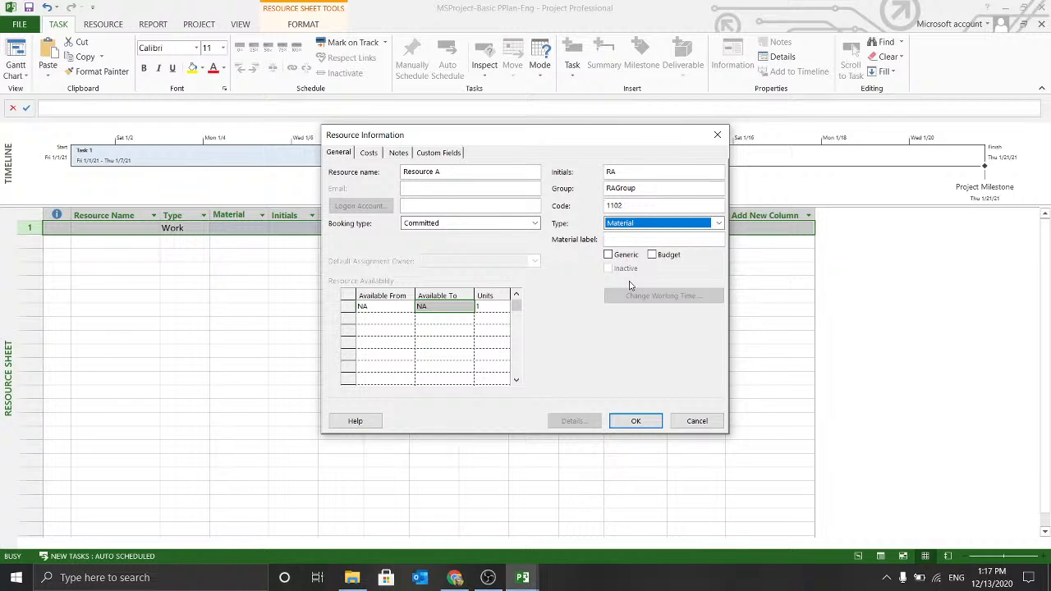
pyautogui.click(643, 223)
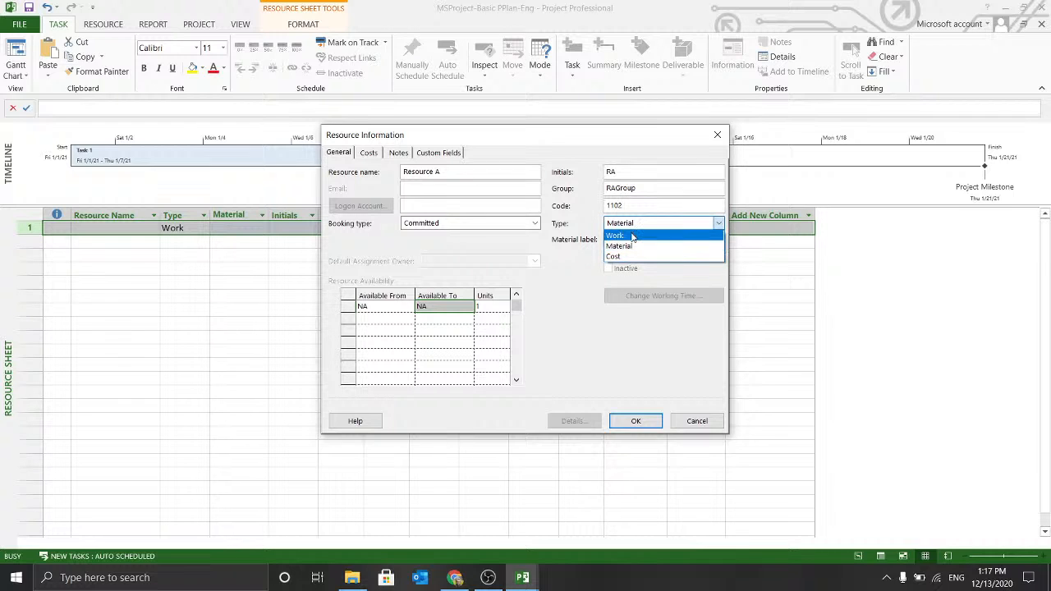
pyautogui.click(632, 236)
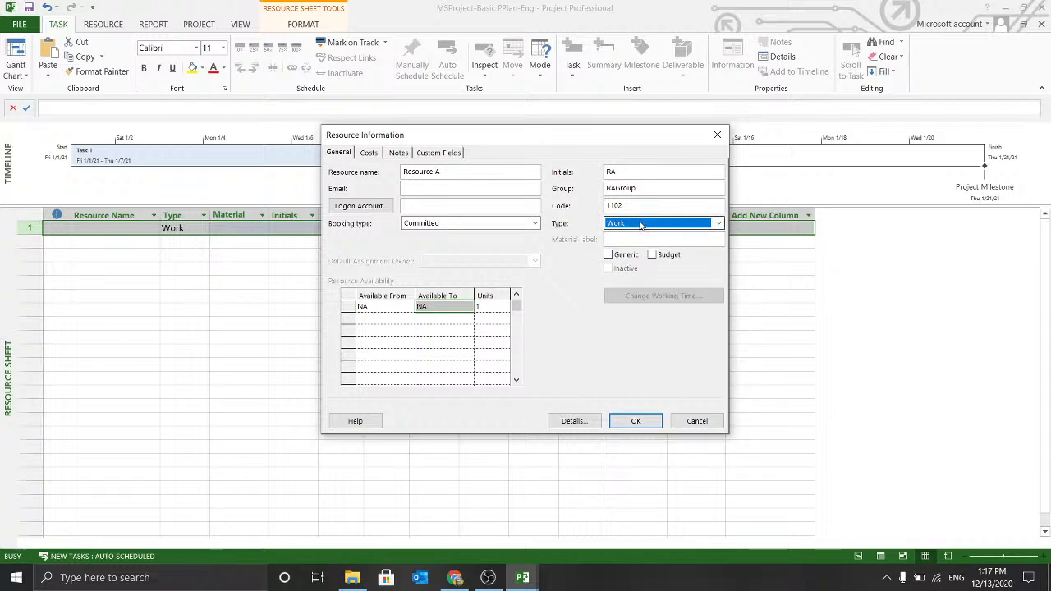
pyautogui.click(640, 225)
pyautogui.click(639, 253)
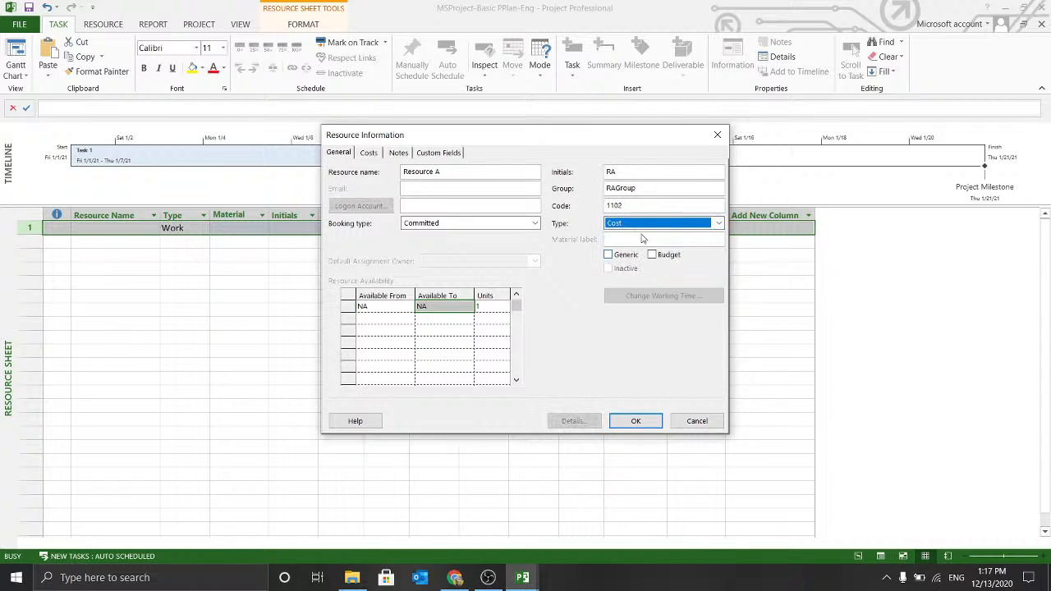
pyautogui.click(646, 224)
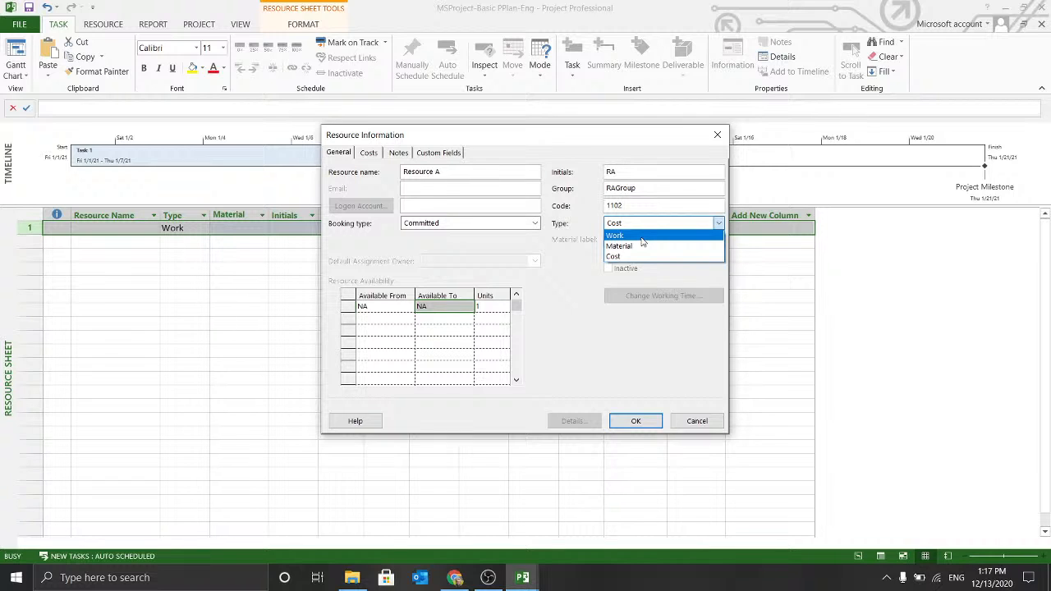
pyautogui.click(642, 239)
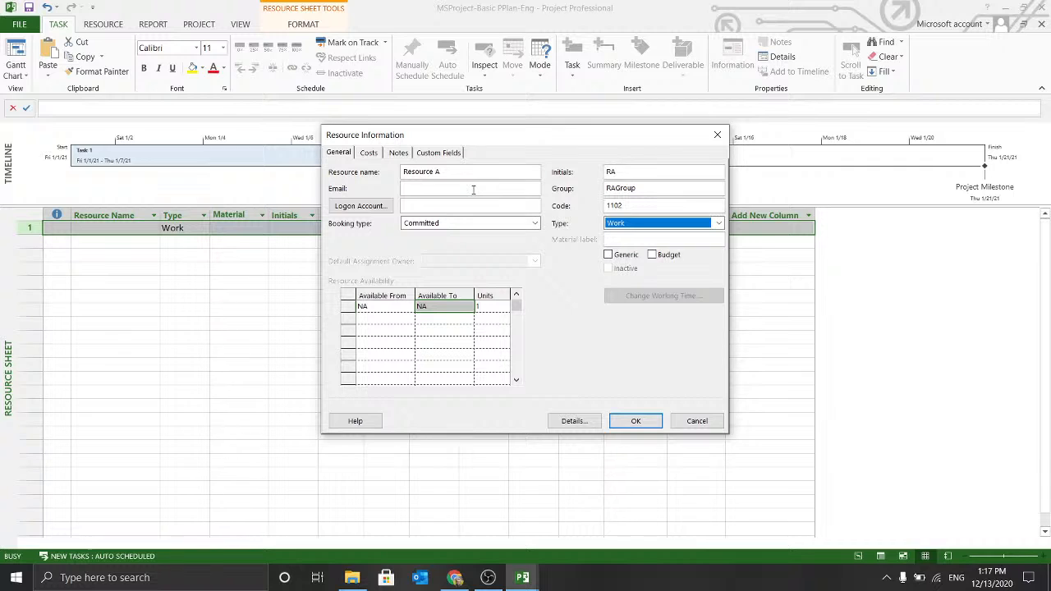
# Step: Fill in Resource A's e-mail again in its general information
pyautogui.click(473, 190)
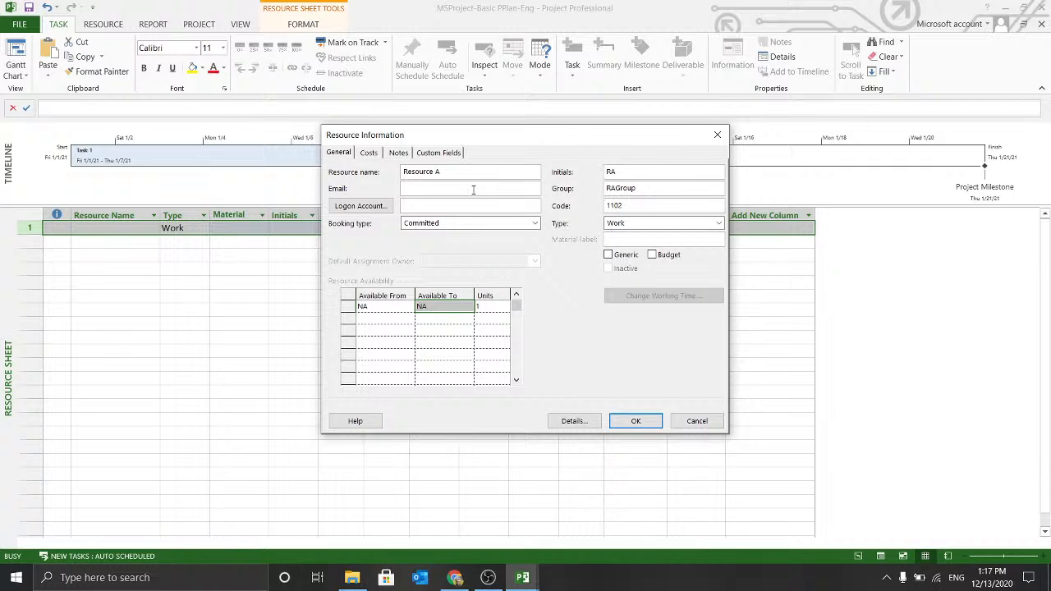
pyautogui.write('resource.a@company.com')
pyautogui.doubleClick(492, 188)
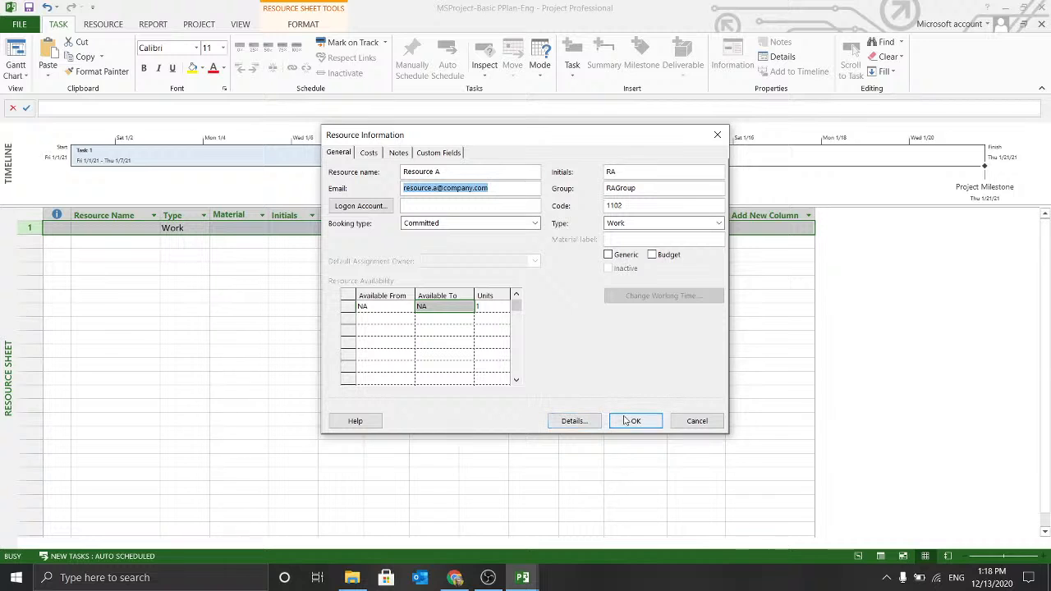
# Step: Open Resource A's cost rates and examine the effective date choices in the default rate table A
pyautogui.click(373, 154)
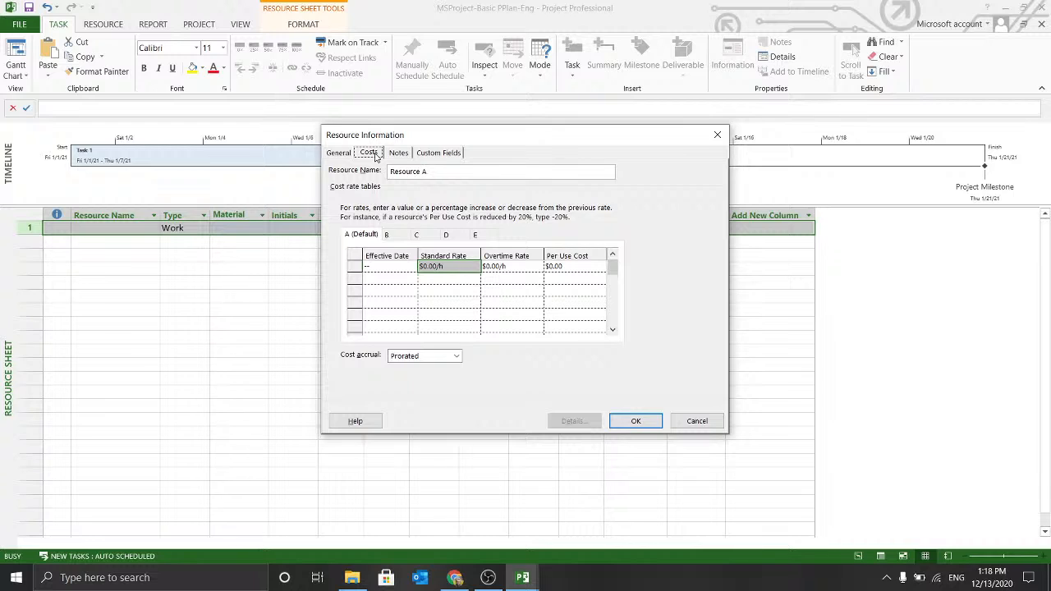
pyautogui.click(394, 266)
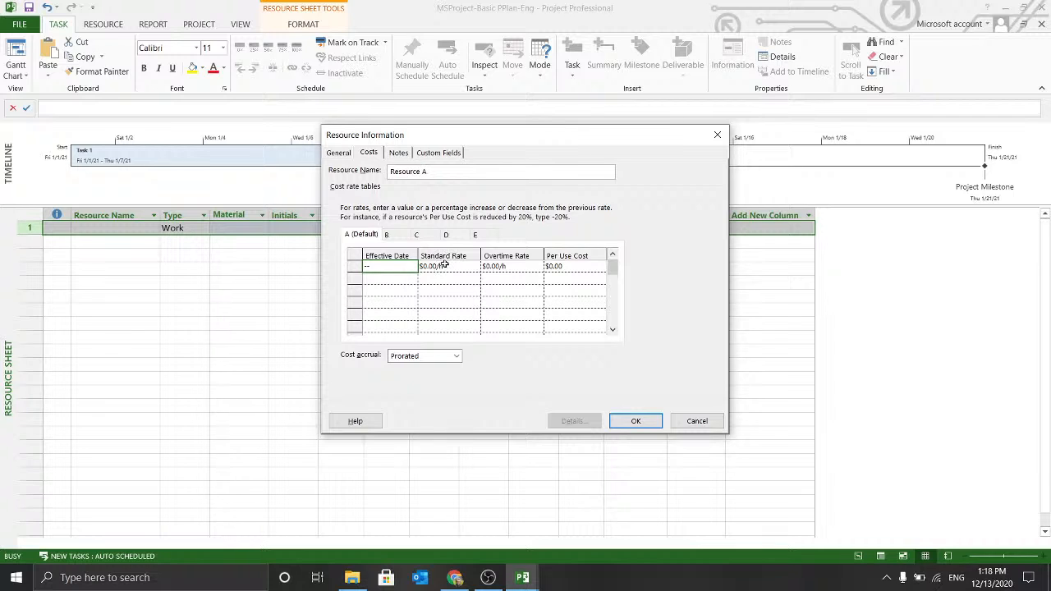
pyautogui.click(449, 266)
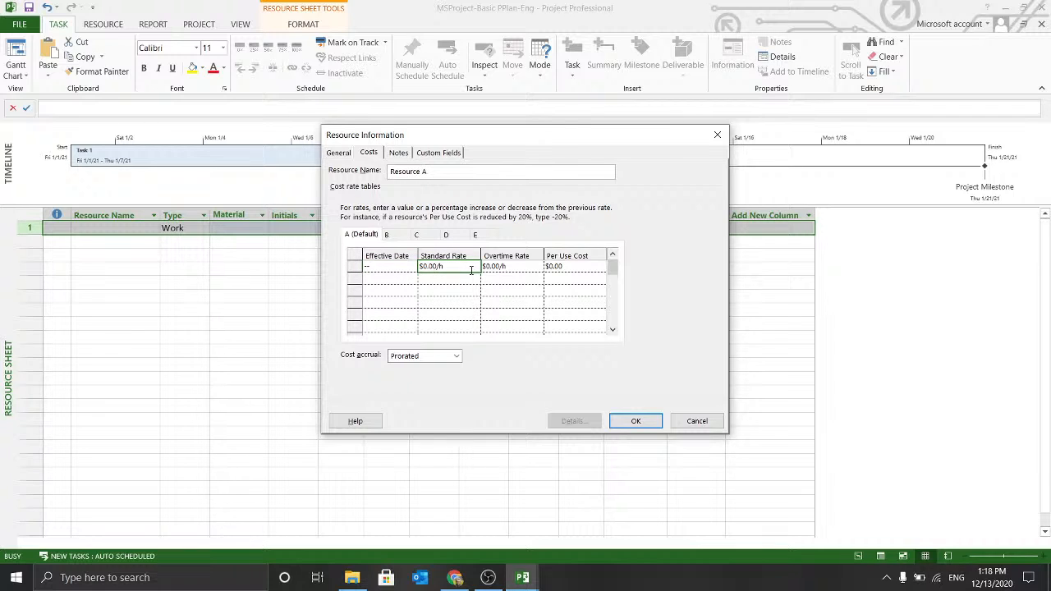
pyautogui.click(390, 278)
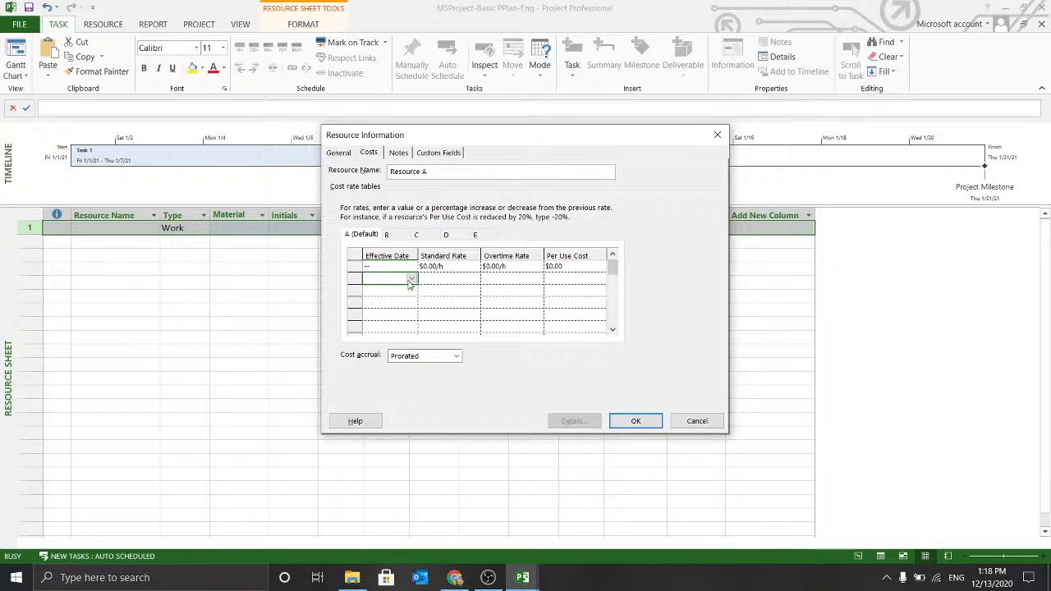
pyautogui.click(410, 280)
pyautogui.click(408, 265)
pyautogui.click(408, 265)
pyautogui.click(407, 281)
pyautogui.click(412, 280)
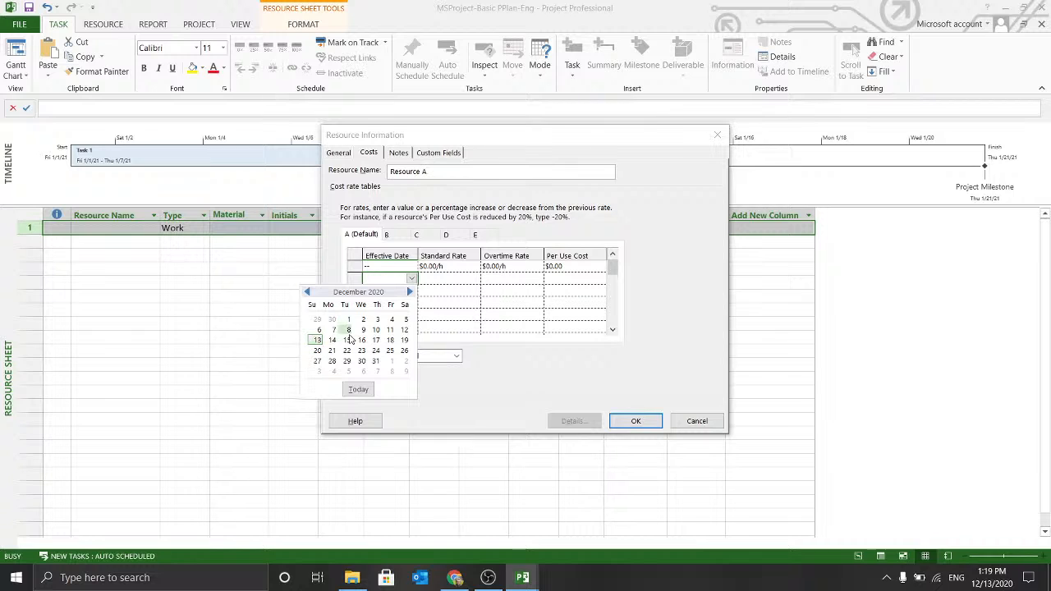
pyautogui.click(394, 265)
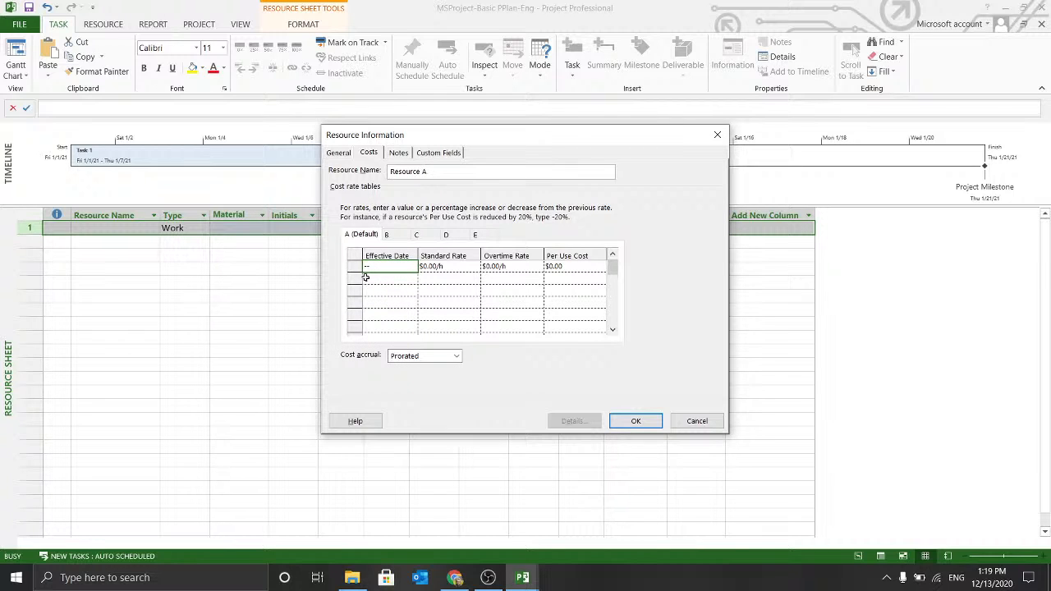
# Step: Set Resource A's standard rate to $10.00/h in the default rate table and open its overtime rate for editing
pyautogui.click(455, 266)
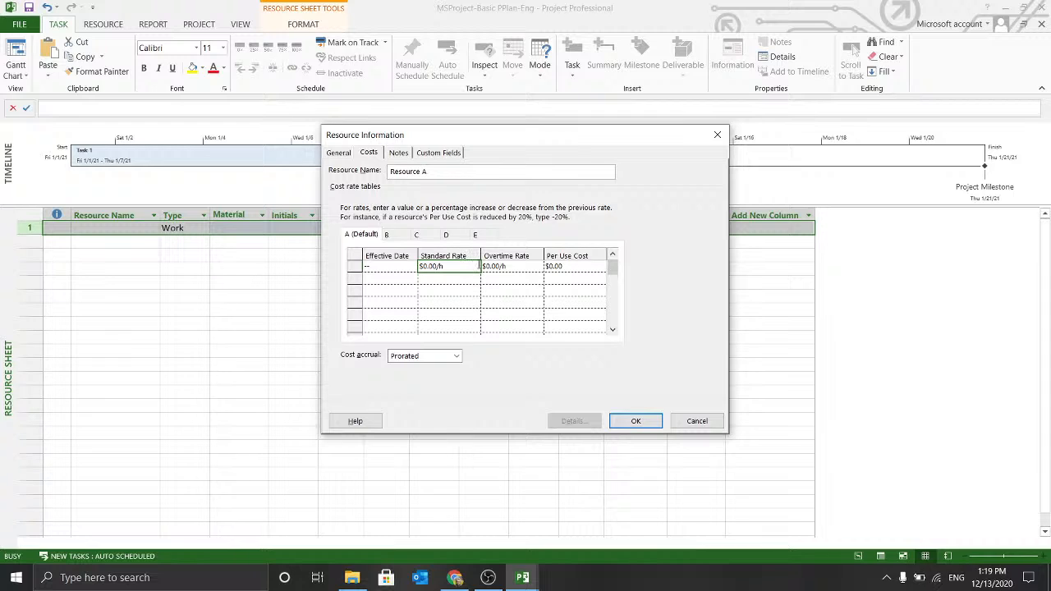
pyautogui.click(427, 266)
pyautogui.write('1')
pyautogui.click(519, 266)
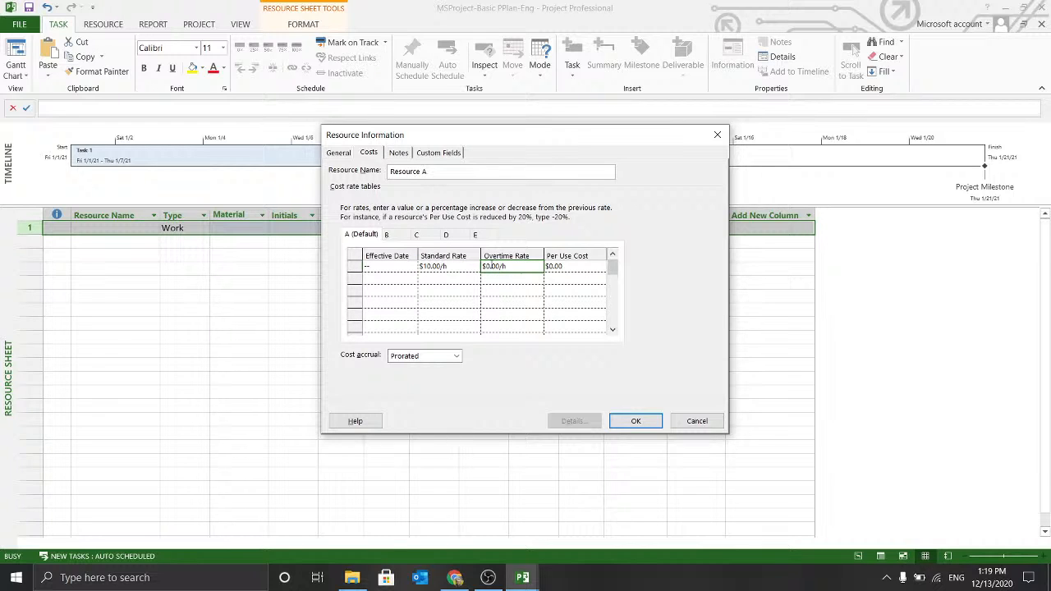
# Step: Set Resource A's overtime rate to $15.00/h in the default rate table A
pyautogui.click(491, 266)
pyautogui.moveTo(486, 266); pyautogui.dragTo(491, 266)
pyautogui.write('15')
pyautogui.click(596, 265)
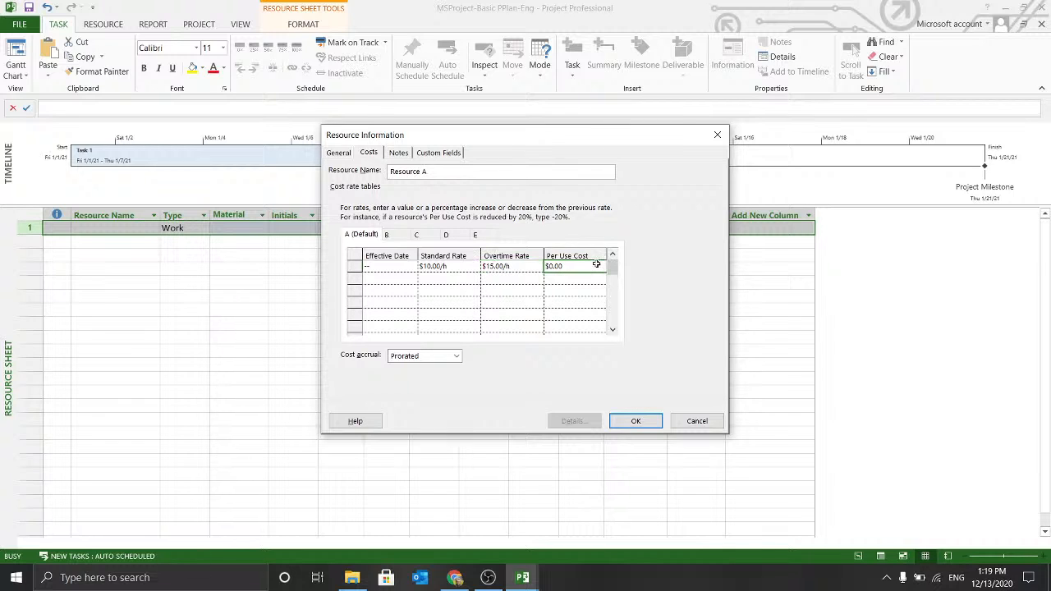
# Step: Set Resource A's per-use cost to $20.00 in the default rate table A
pyautogui.click(554, 266)
pyautogui.doubleClick(554, 266)
pyautogui.write('10')
pyautogui.press('BackSpace')
pyautogui.press('BackSpace')
pyautogui.write('20')
pyautogui.press('Return')
# Step: Check the effective date calendar of the second rate row and the notes page, and accept Resource A's information
pyautogui.click(398, 279)
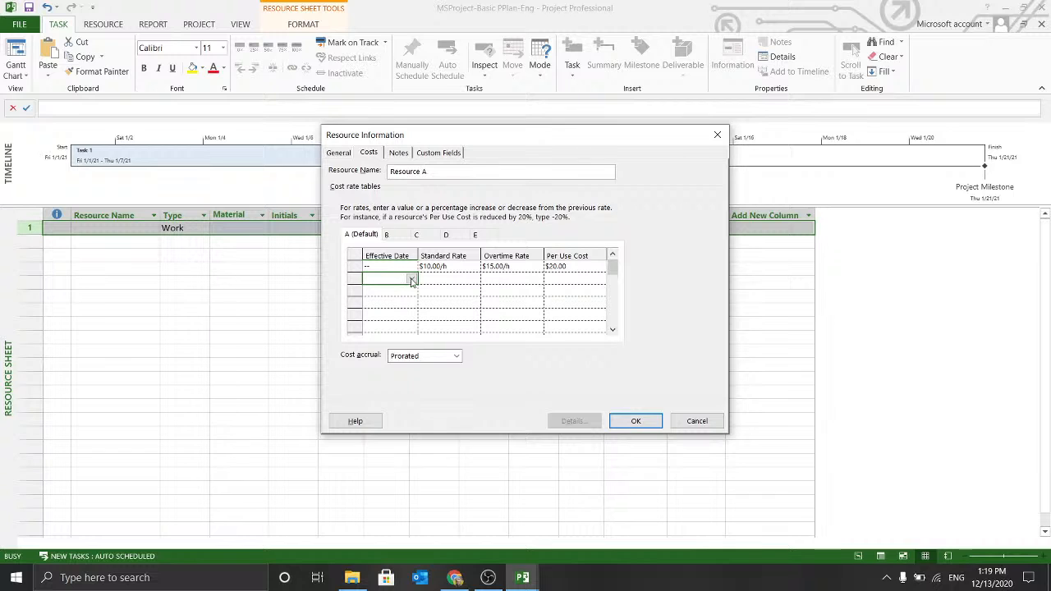
pyautogui.click(413, 280)
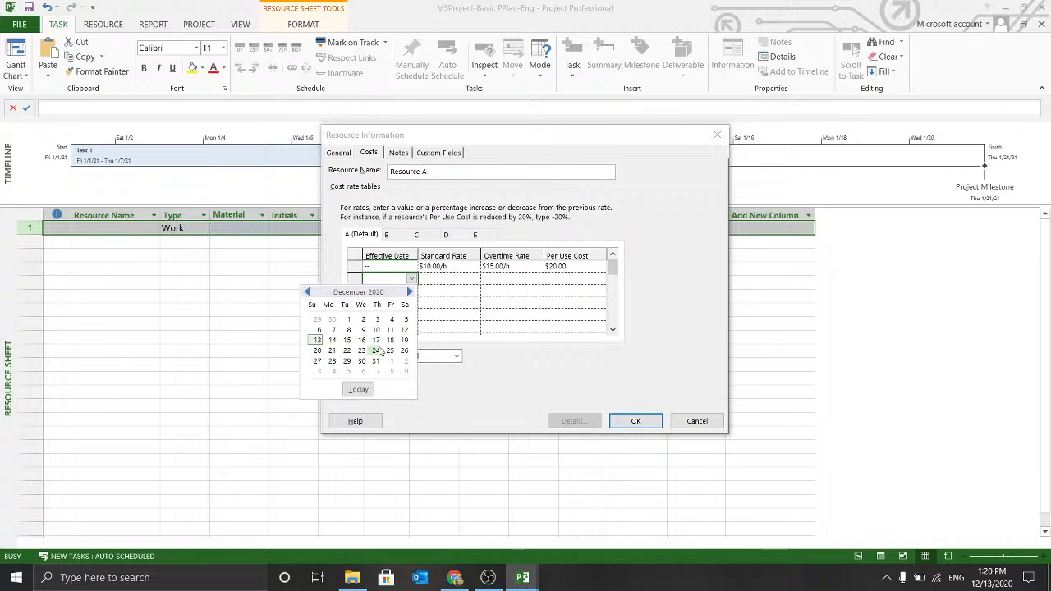
pyautogui.click(460, 281)
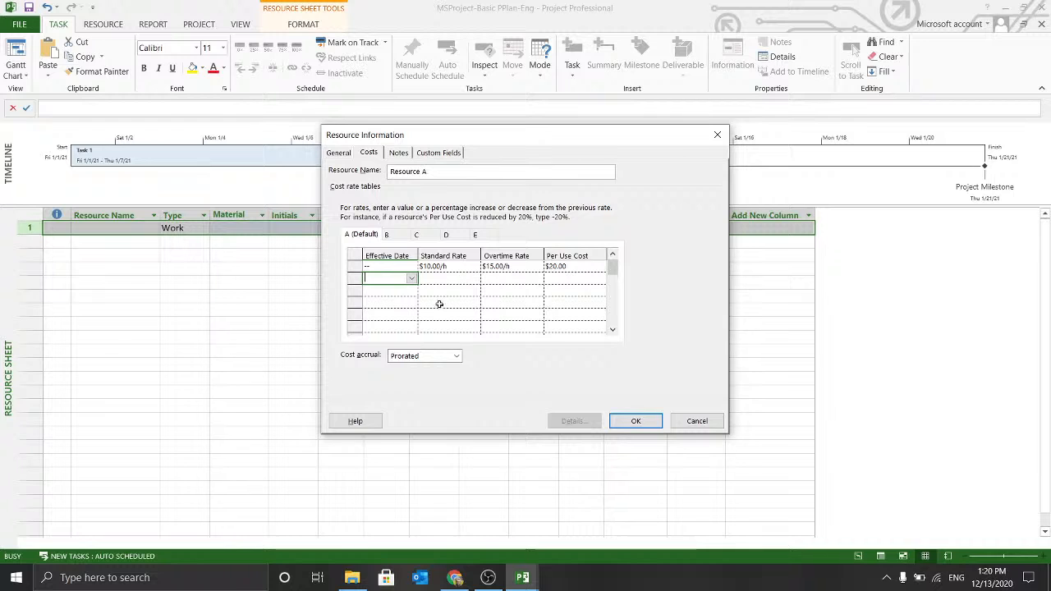
pyautogui.click(399, 153)
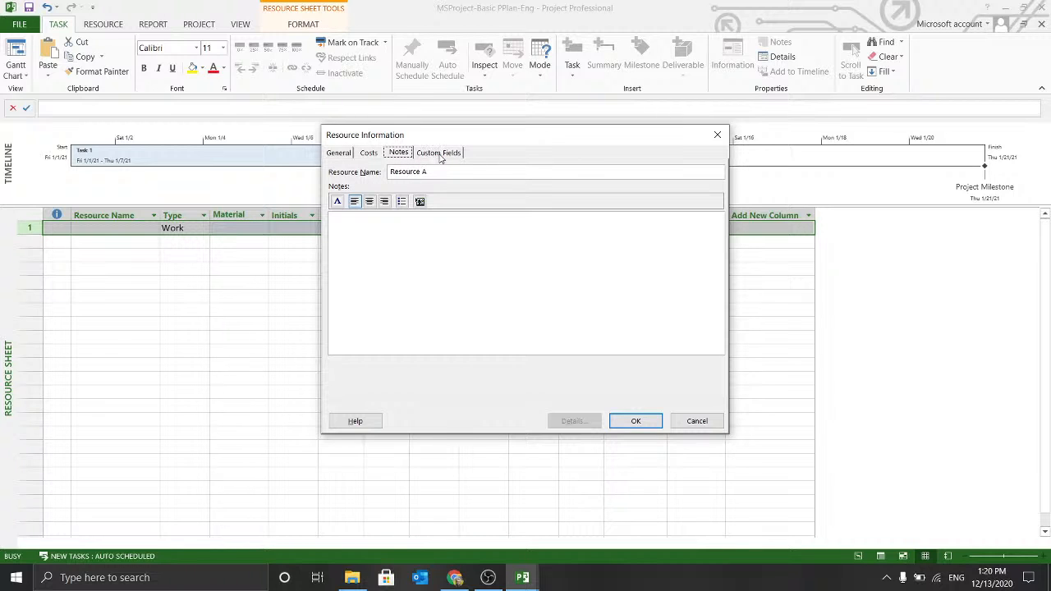
pyautogui.click(626, 420)
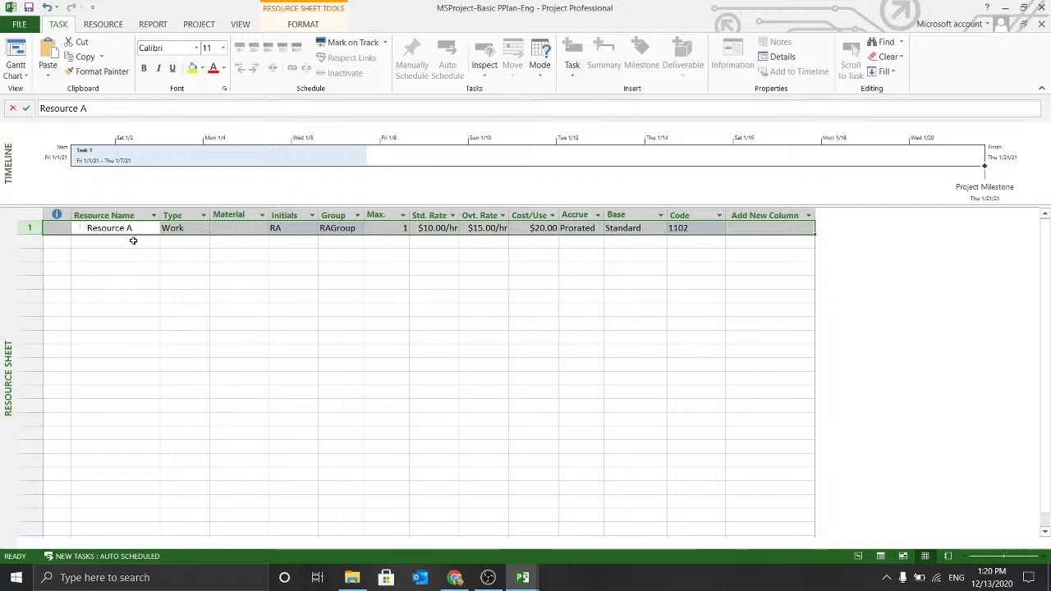
pyautogui.click(132, 241)
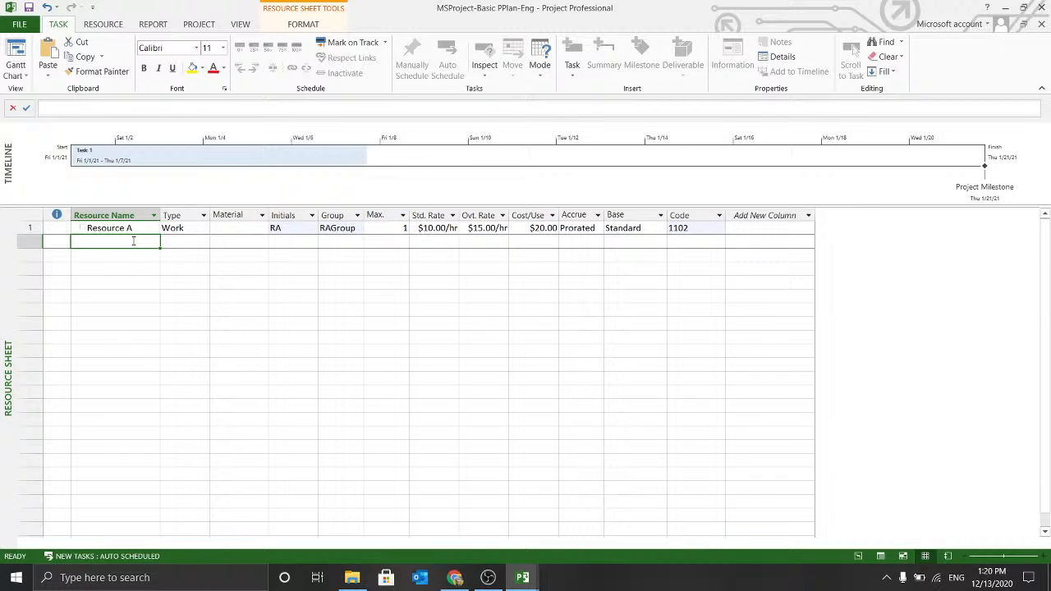
pyautogui.click(134, 241)
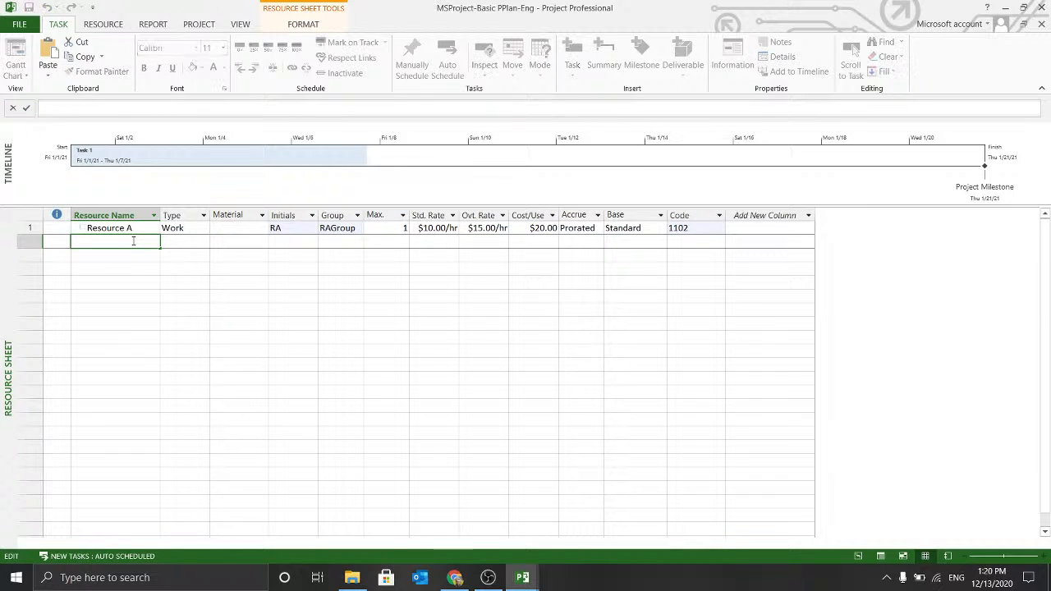
pyautogui.click(134, 269)
pyautogui.click(132, 240)
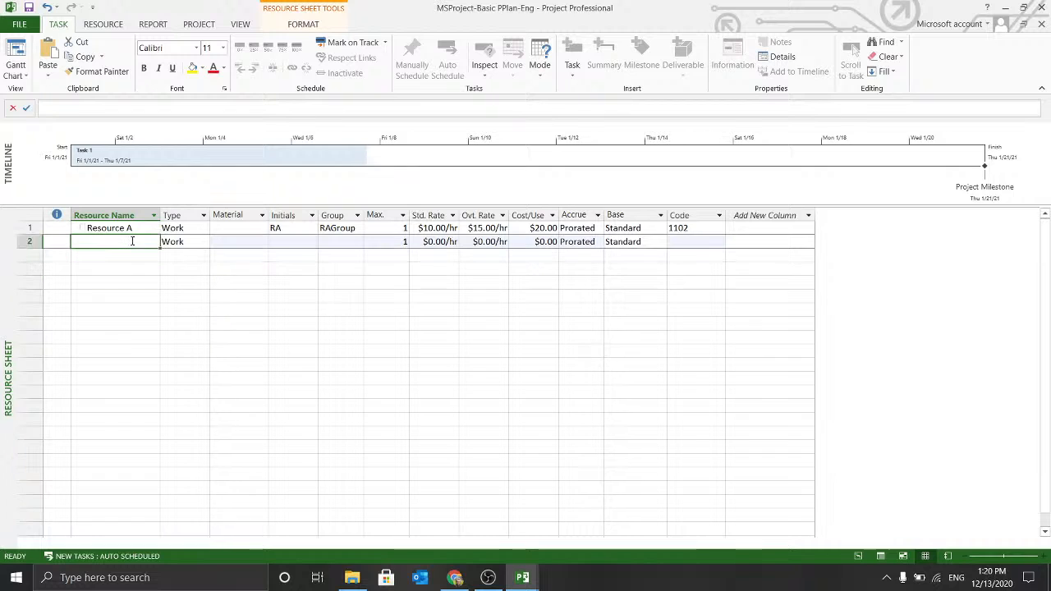
pyautogui.press('Delete')
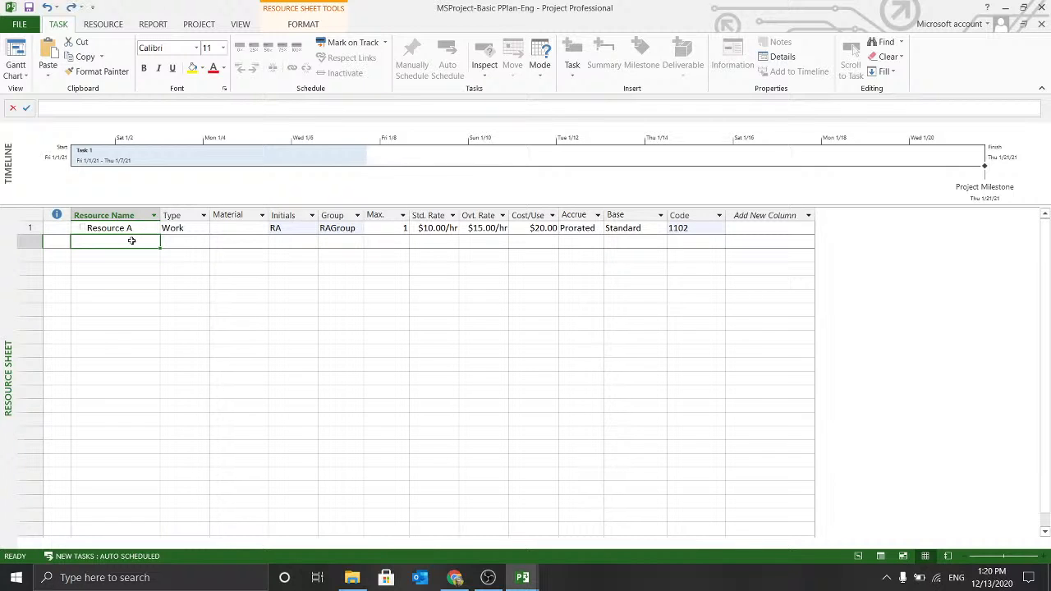
pyautogui.click(97, 24)
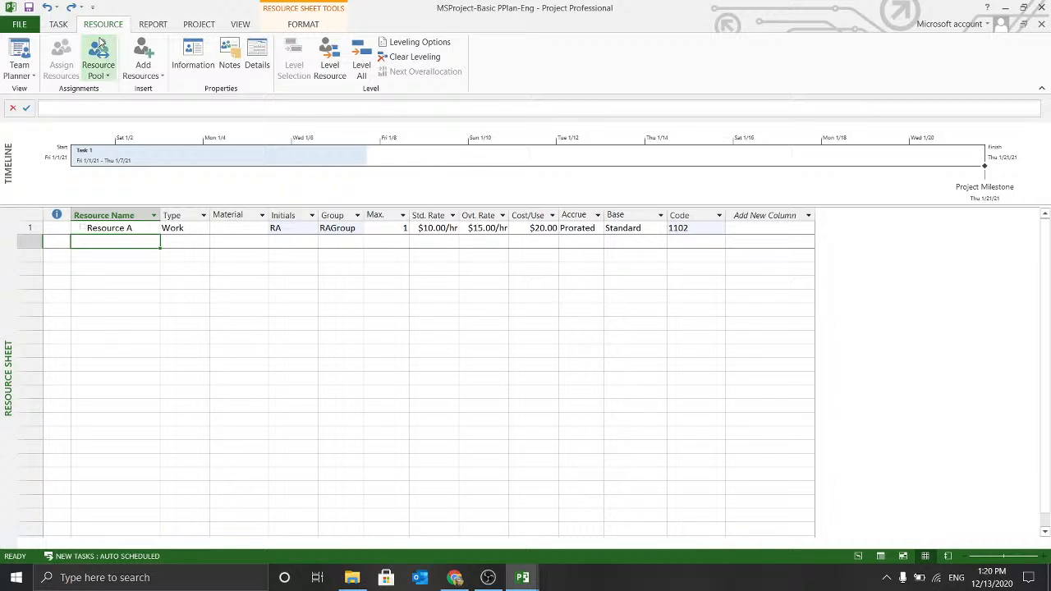
pyautogui.click(197, 70)
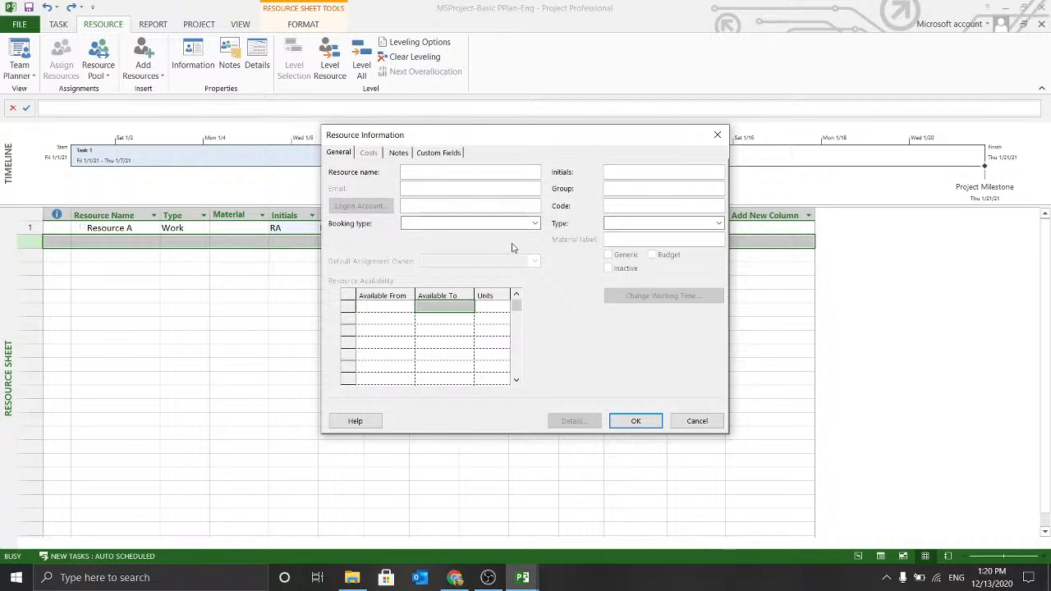
pyautogui.click(679, 425)
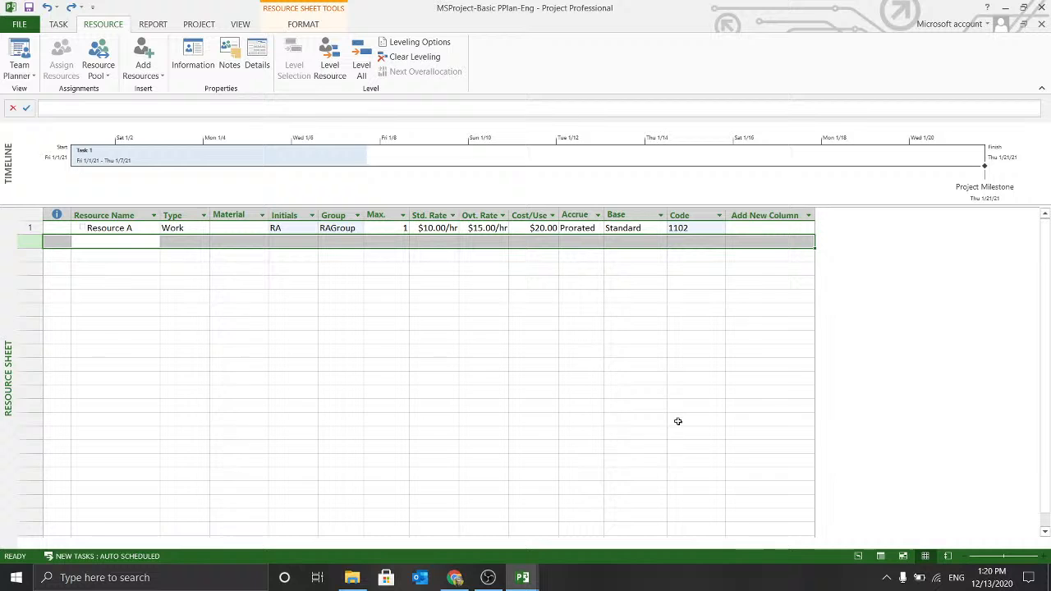
# Step: Add Resource B with initials RB and 1 max unit through the resource details form, and save the project changes
pyautogui.click(257, 47)
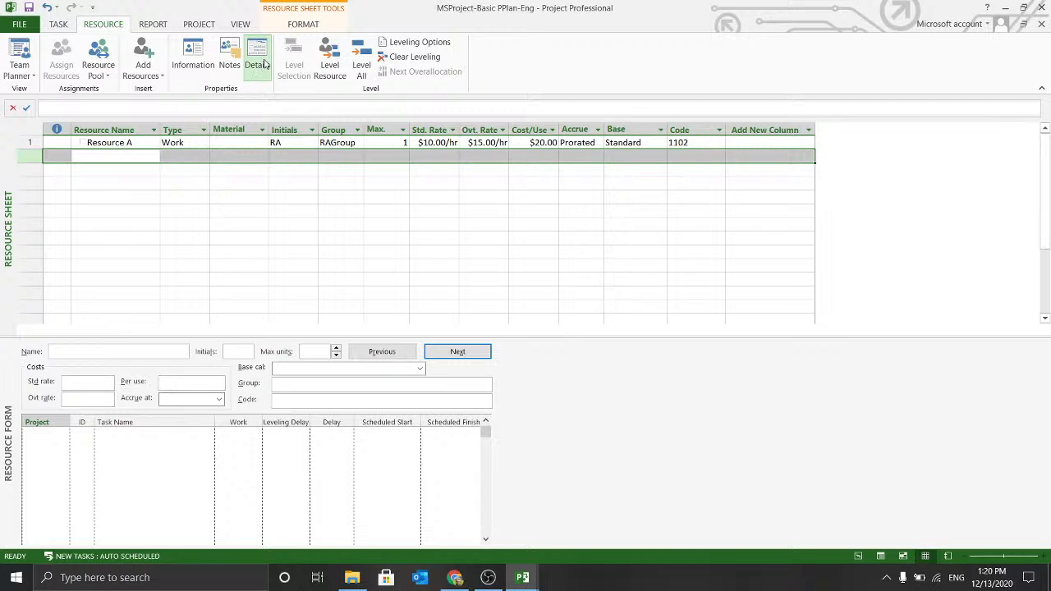
pyautogui.click(89, 350)
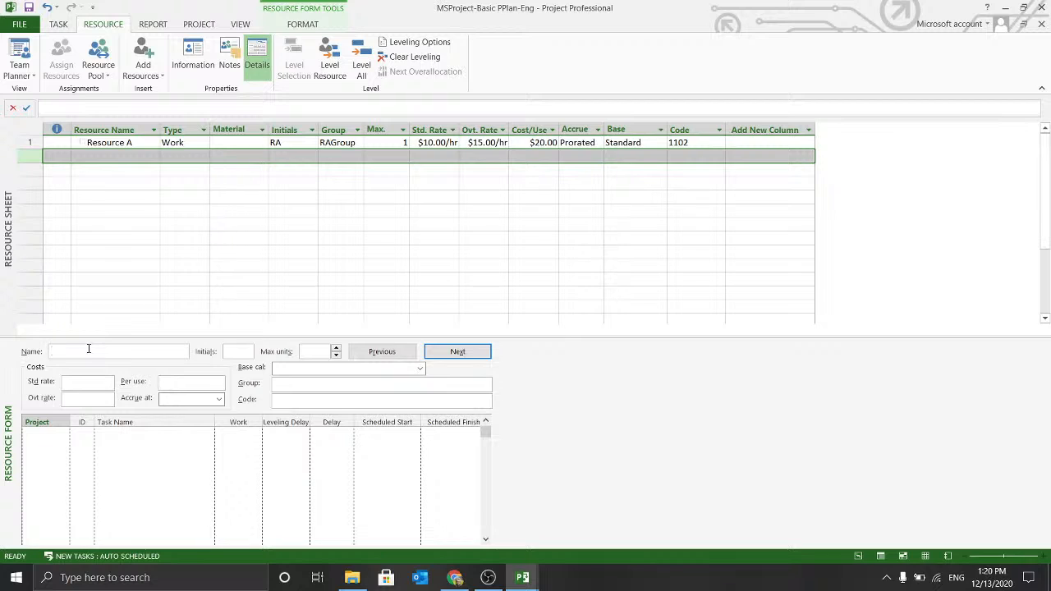
pyautogui.write('Resou')
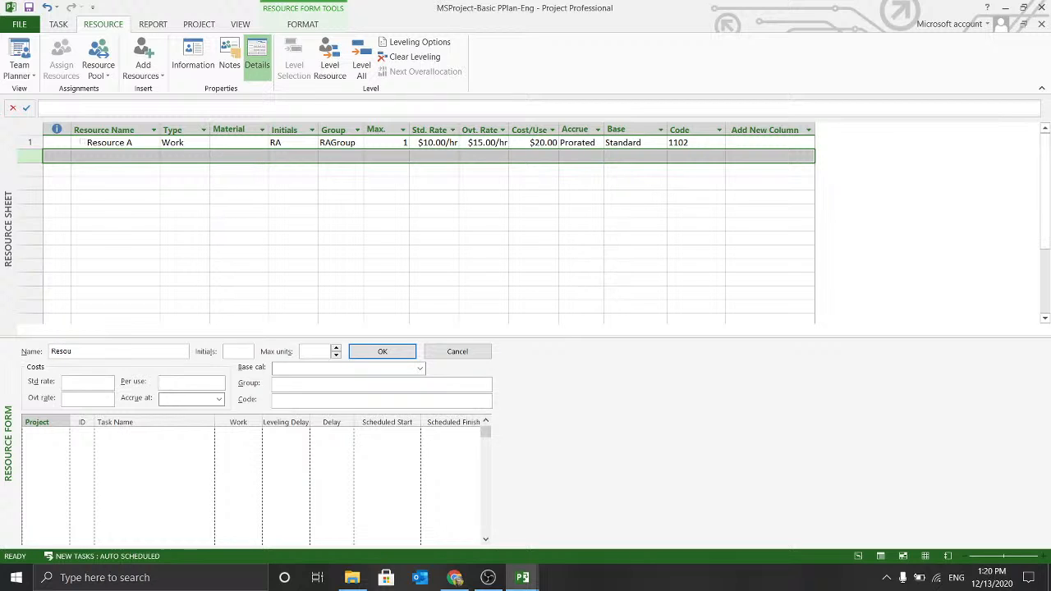
pyautogui.write('rc')
pyautogui.write('e ')
pyautogui.write('B')
pyautogui.write('RB')
pyautogui.click(312, 351)
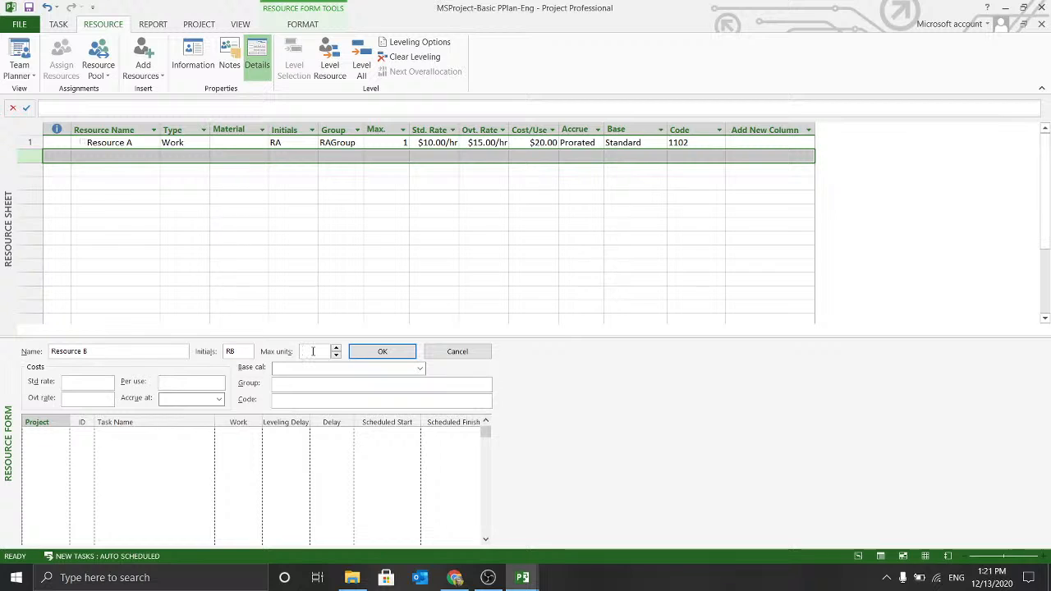
pyautogui.write('1')
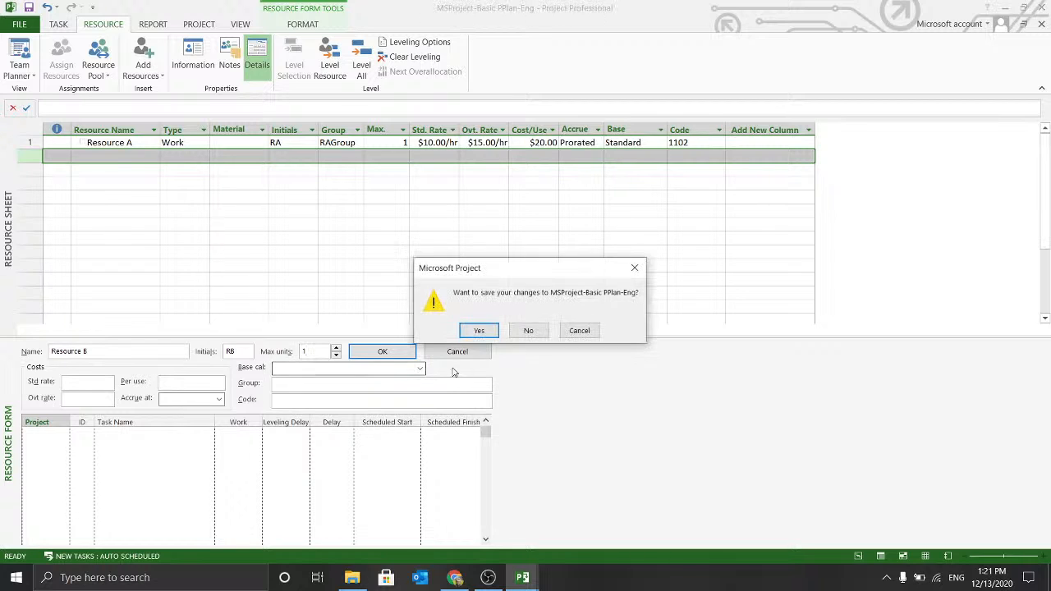
pyautogui.click(493, 335)
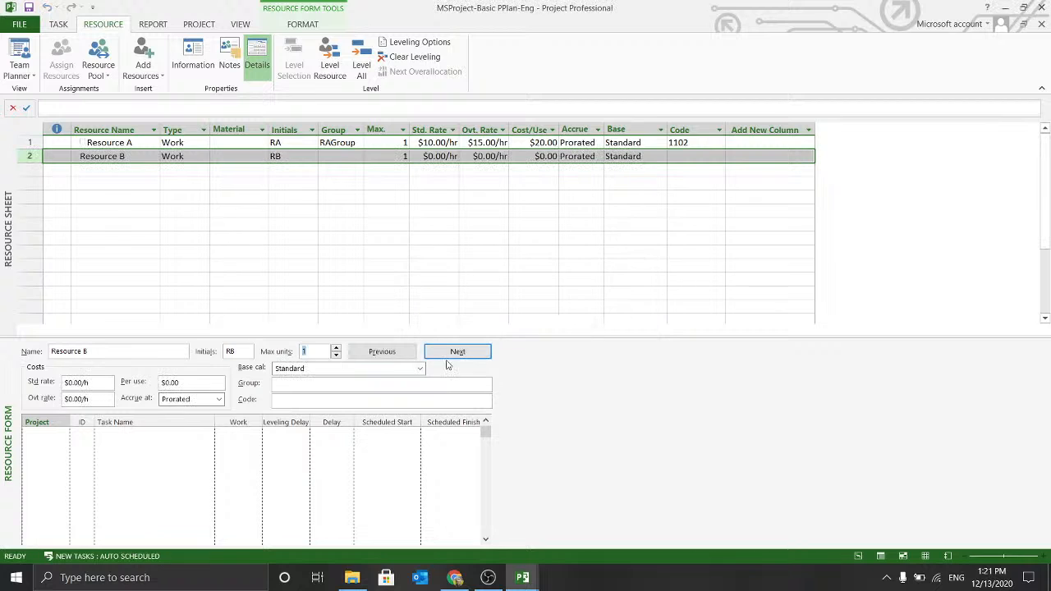
# Step: Keep Resource B on the Standard base calendar and set a $10.00/h standard rate, $20.00 per use and a $15.00/h overtime rate
pyautogui.click(419, 369)
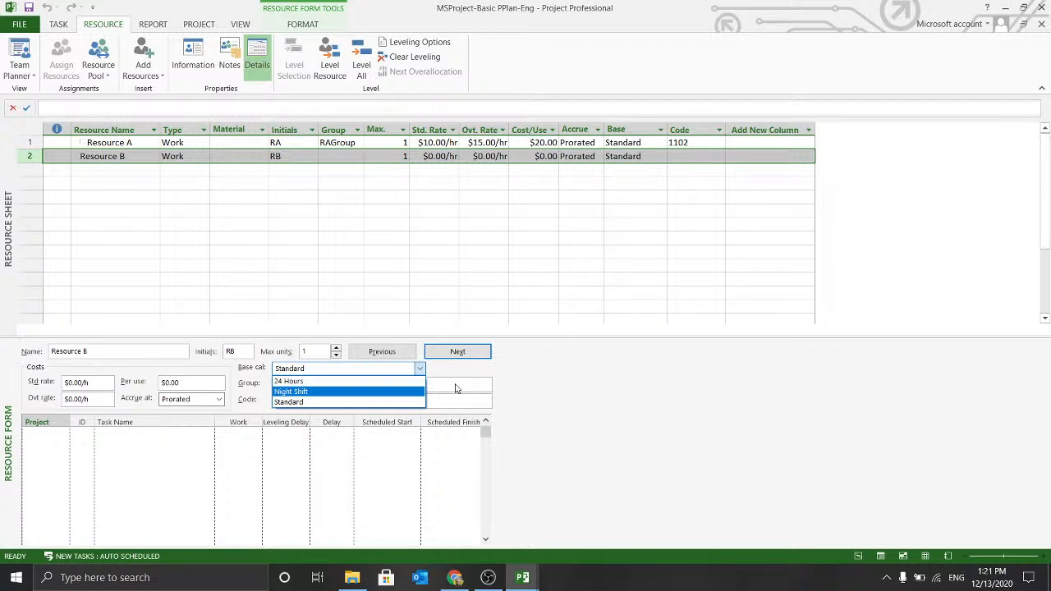
pyautogui.click(518, 364)
pyautogui.click(65, 383)
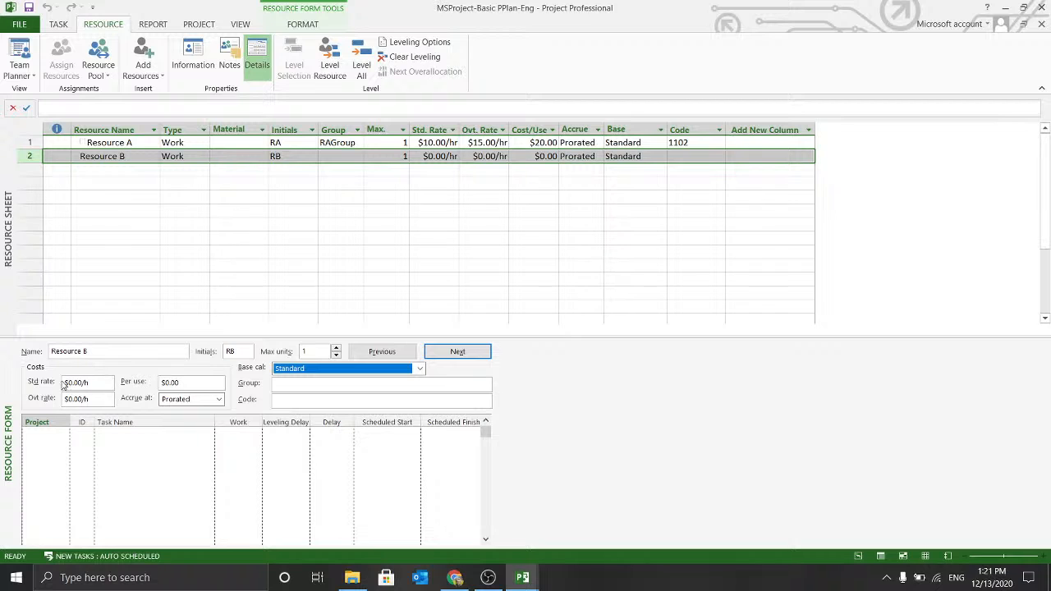
pyautogui.click(73, 382)
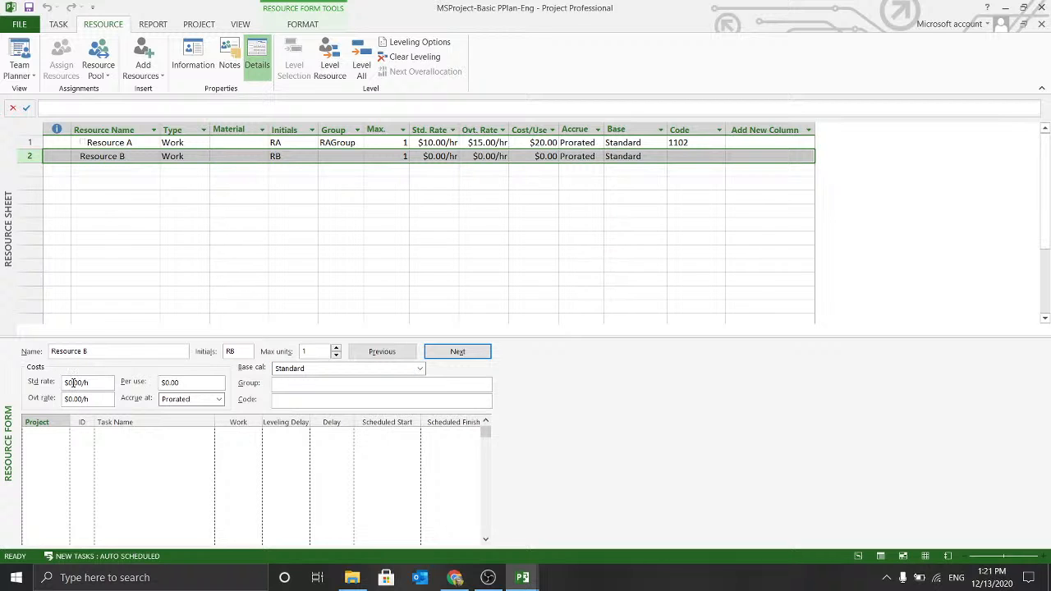
pyautogui.press('BackSpace')
pyautogui.write('10')
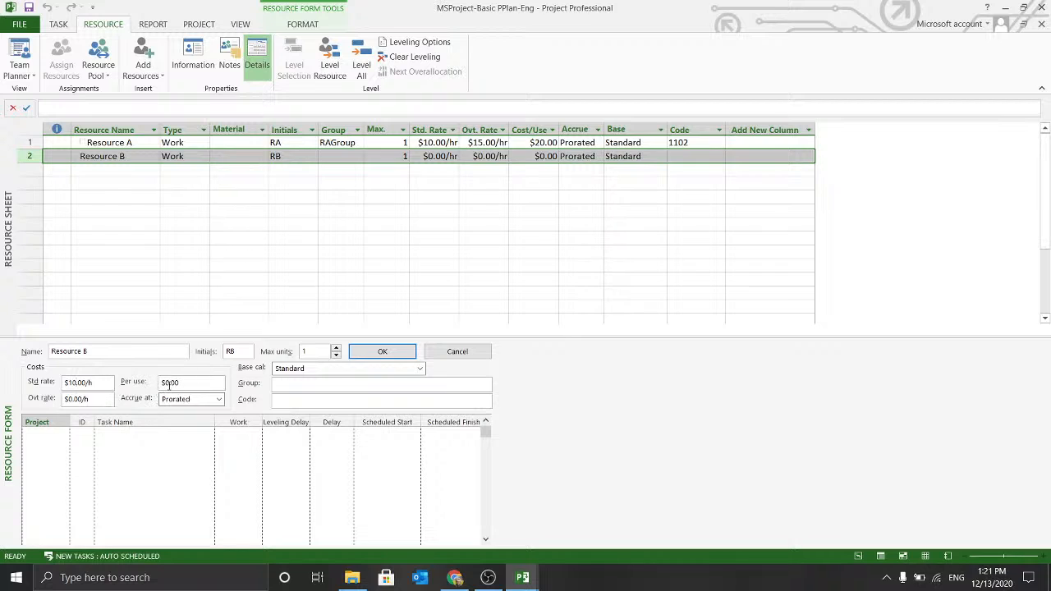
pyautogui.press('BackSpace')
pyautogui.click(70, 399)
pyautogui.press('BackSpace')
pyautogui.press('BackSpace')
pyautogui.write('15.')
# Step: Assign Resource B to the group RBGroup with code 1202 and apply the form's entries
pyautogui.click(346, 384)
pyautogui.write('RBGroup')
pyautogui.click(387, 402)
pyautogui.write('1202')
pyautogui.click(441, 460)
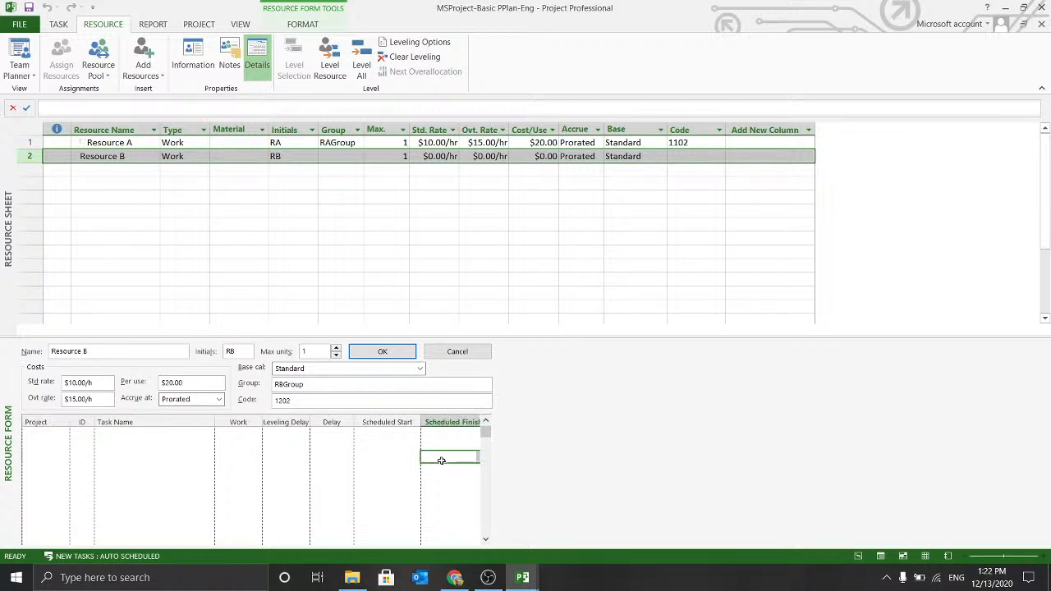
pyautogui.click(287, 431)
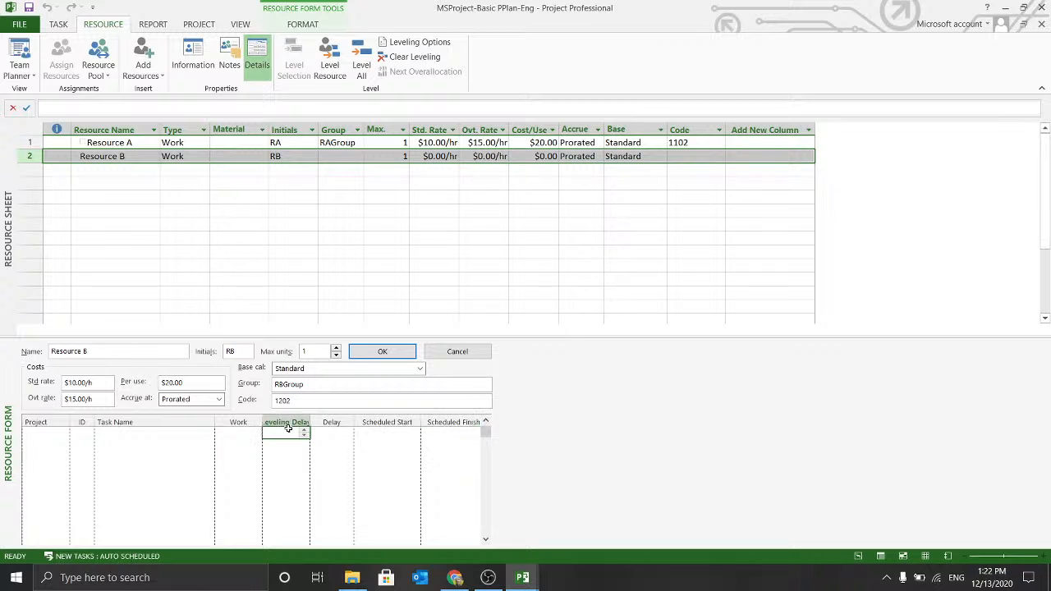
pyautogui.click(52, 432)
pyautogui.click(367, 351)
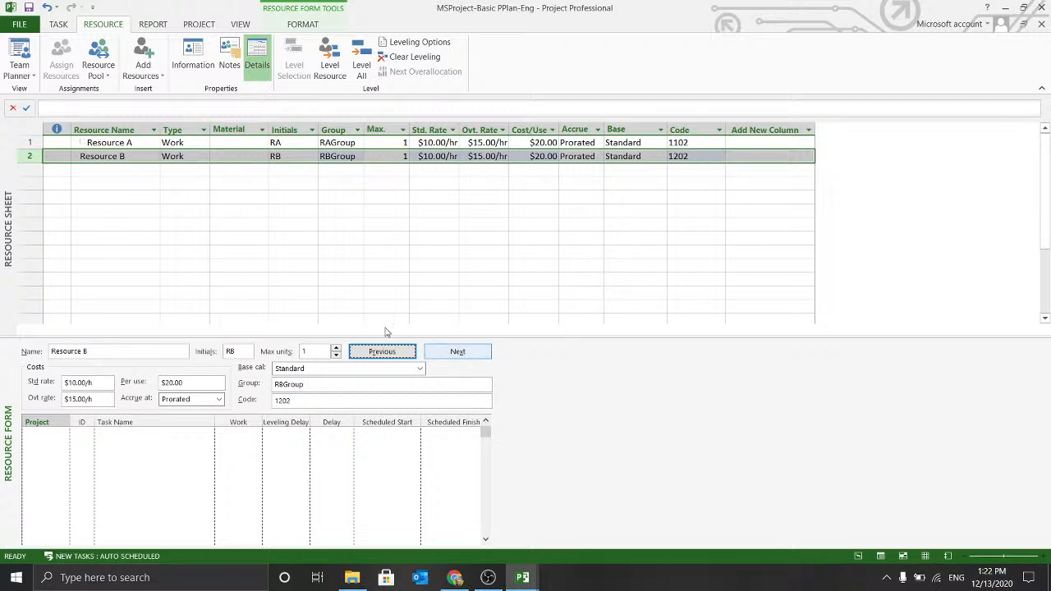
# Step: Fill in Resource B's e-mail in its general resource information and accept it
pyautogui.click(124, 211)
pyautogui.click(135, 171)
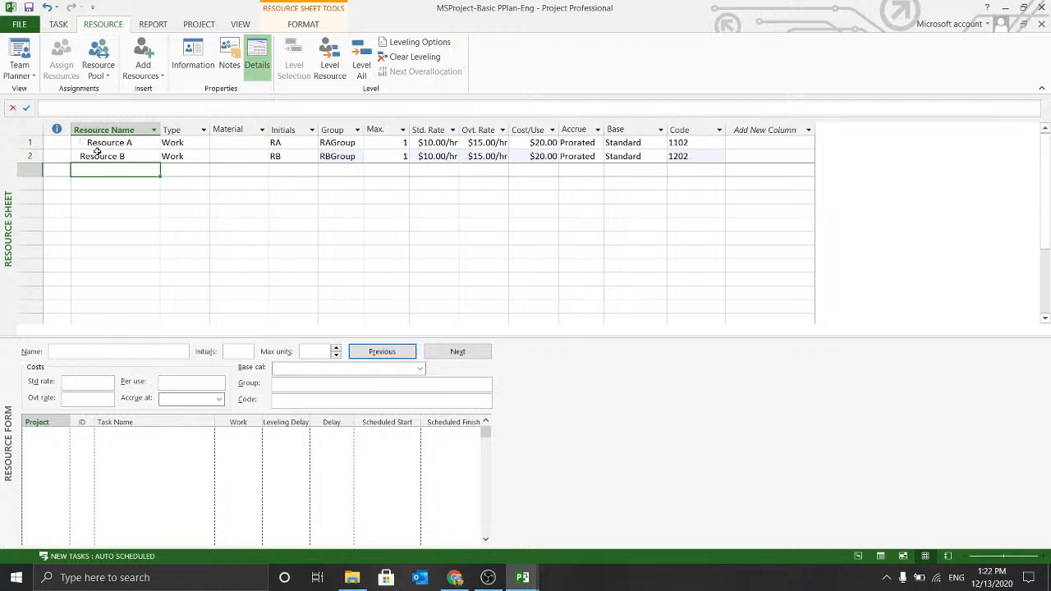
pyautogui.doubleClick(99, 156)
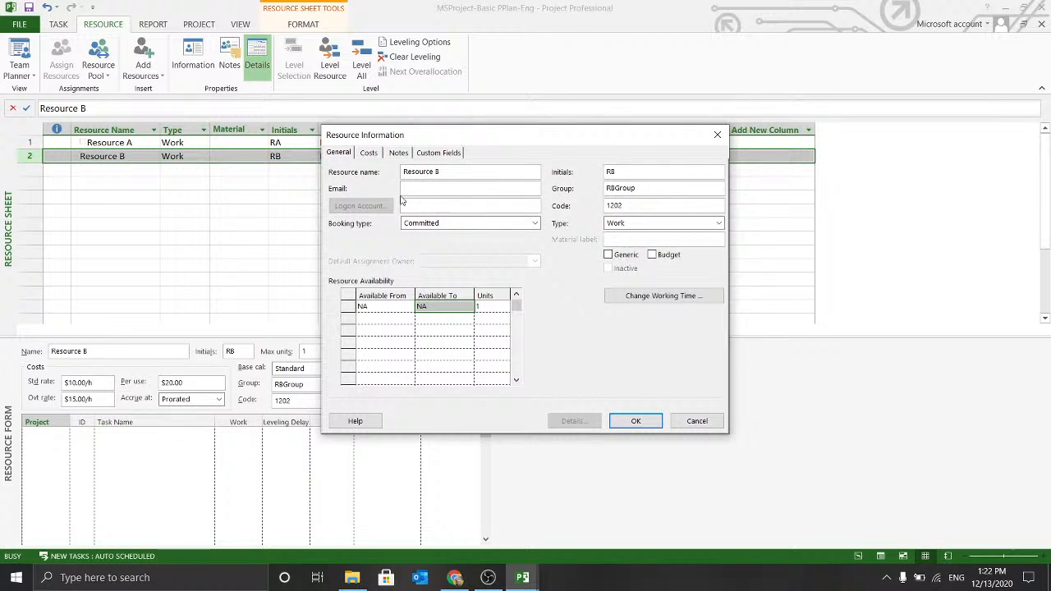
pyautogui.click(448, 189)
pyautogui.write('Resource.B@compacn')
pyautogui.press('BackSpace')
pyautogui.press('BackSpace')
pyautogui.write('ny.com')
pyautogui.click(635, 421)
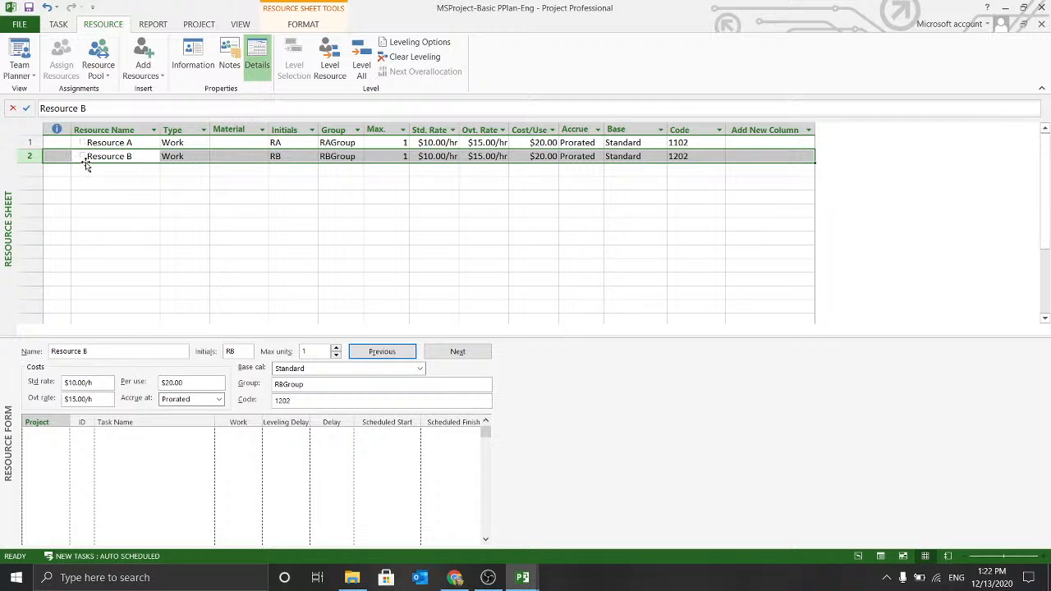
# Step: Examine the contact card attached to Resource B's name in the resource sheet
pyautogui.moveTo(82, 156)
pyautogui.click(88, 170)
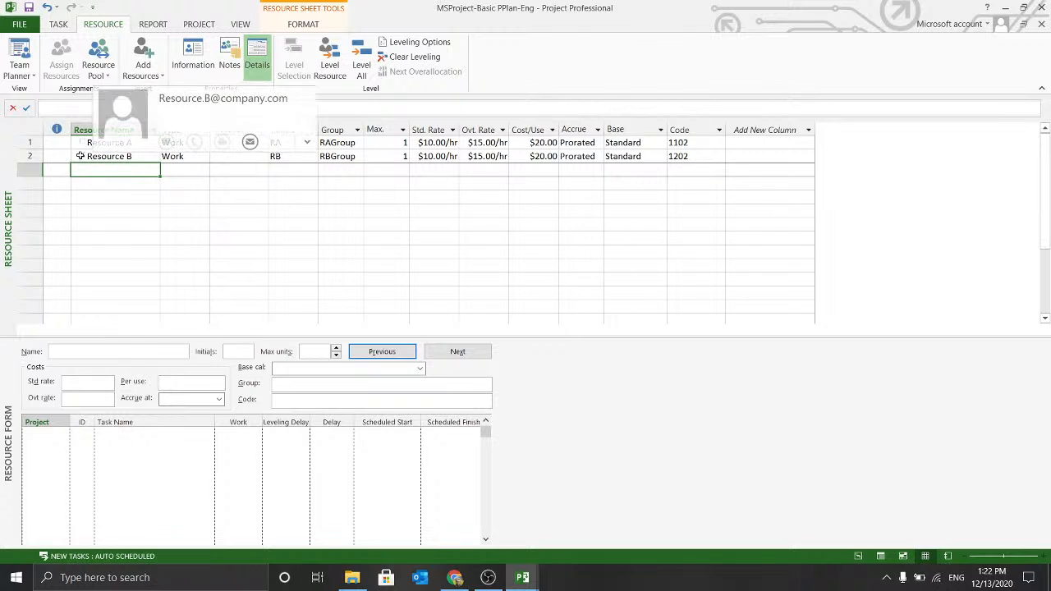
pyautogui.click(81, 156)
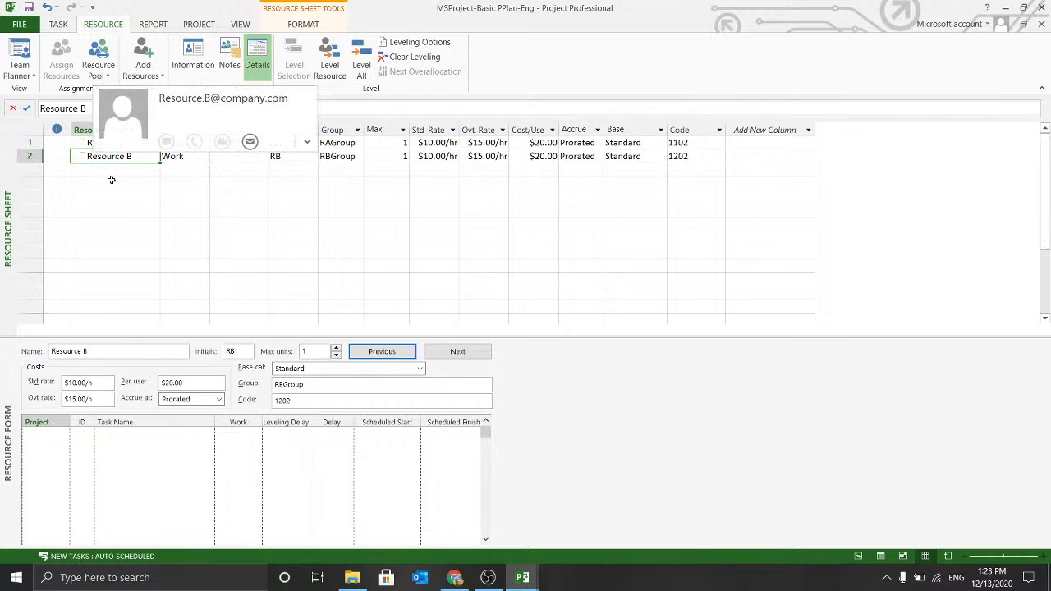
pyautogui.click(110, 169)
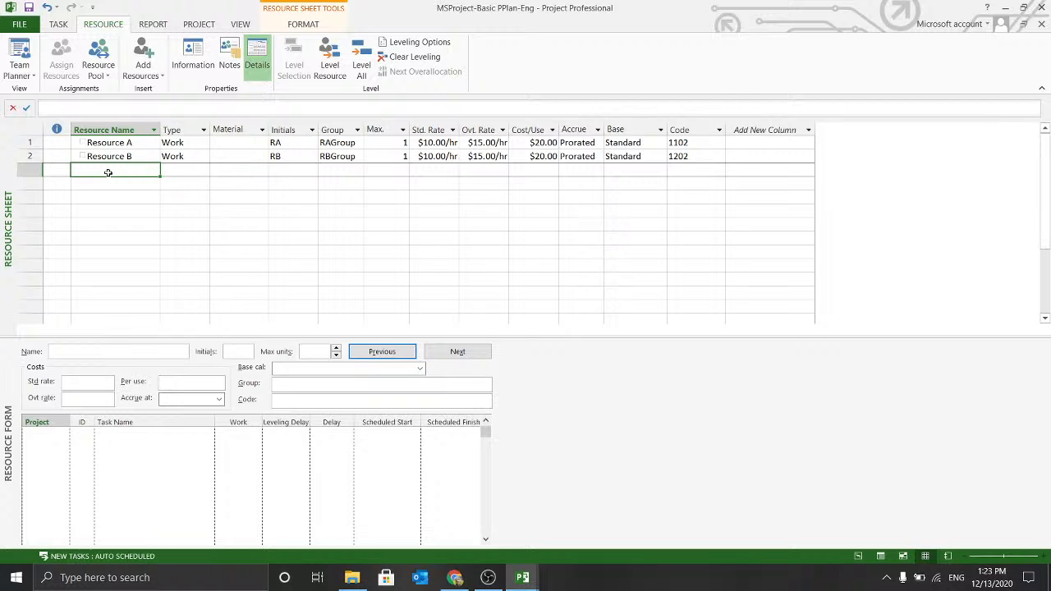
pyautogui.moveTo(96, 156)
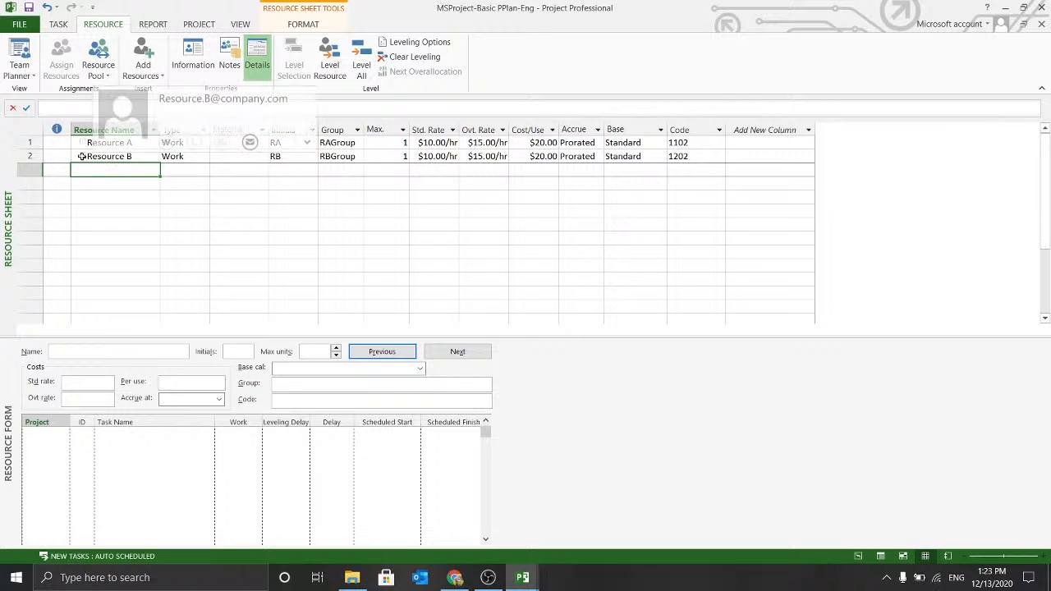
pyautogui.click(96, 156)
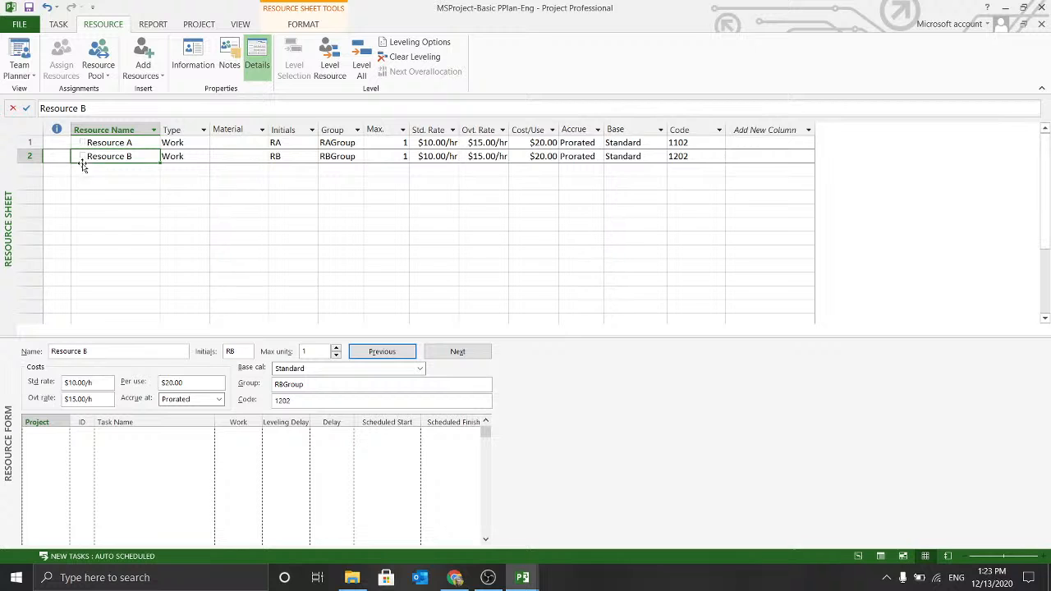
pyautogui.moveTo(83, 155)
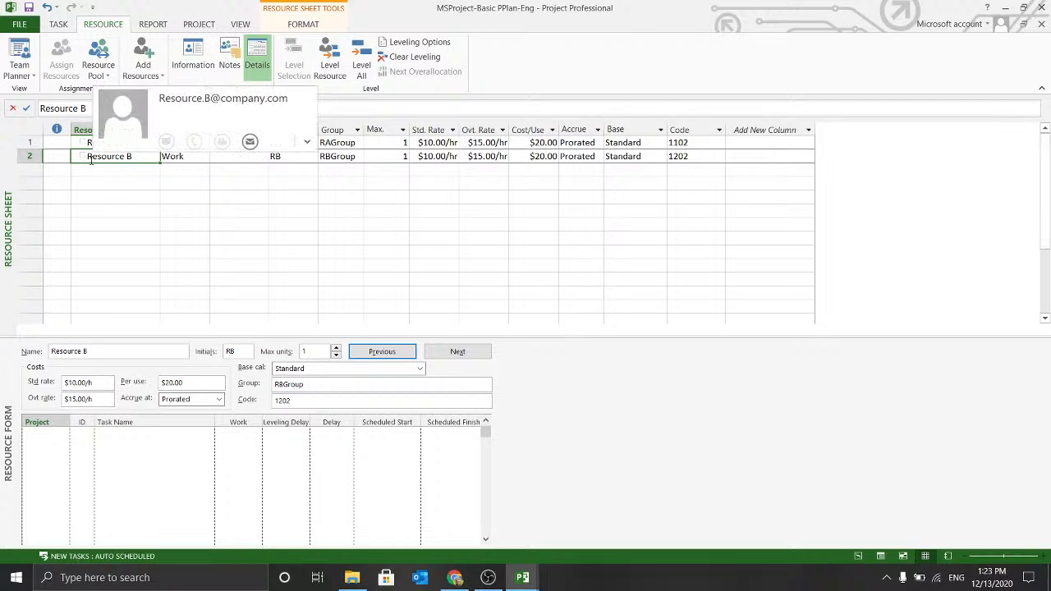
# Step: Add Resource C as a Work resource in the next empty row with the initials RC
pyautogui.click(120, 171)
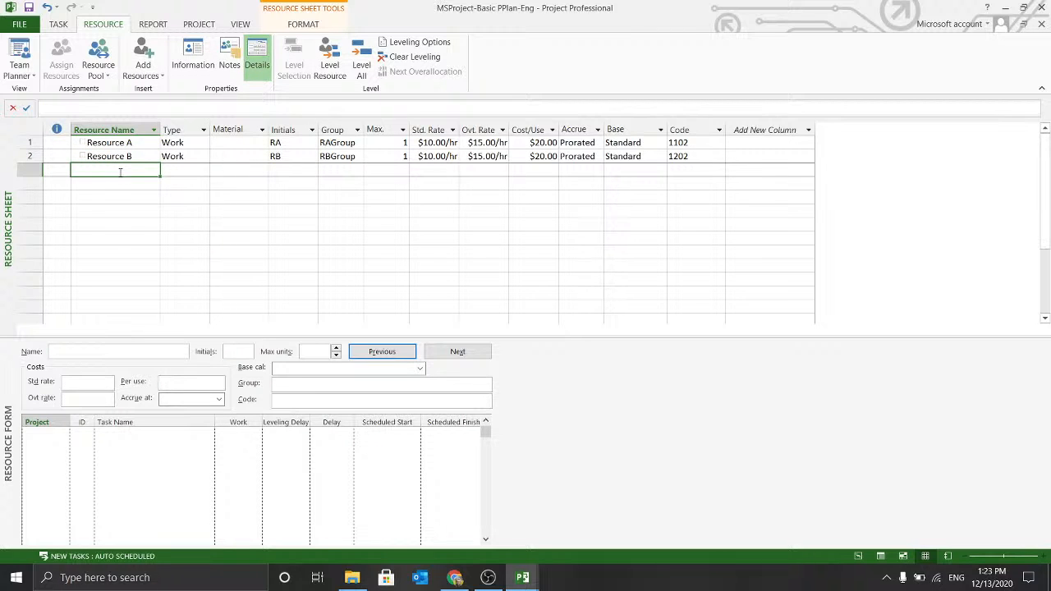
pyautogui.write('Resourc')
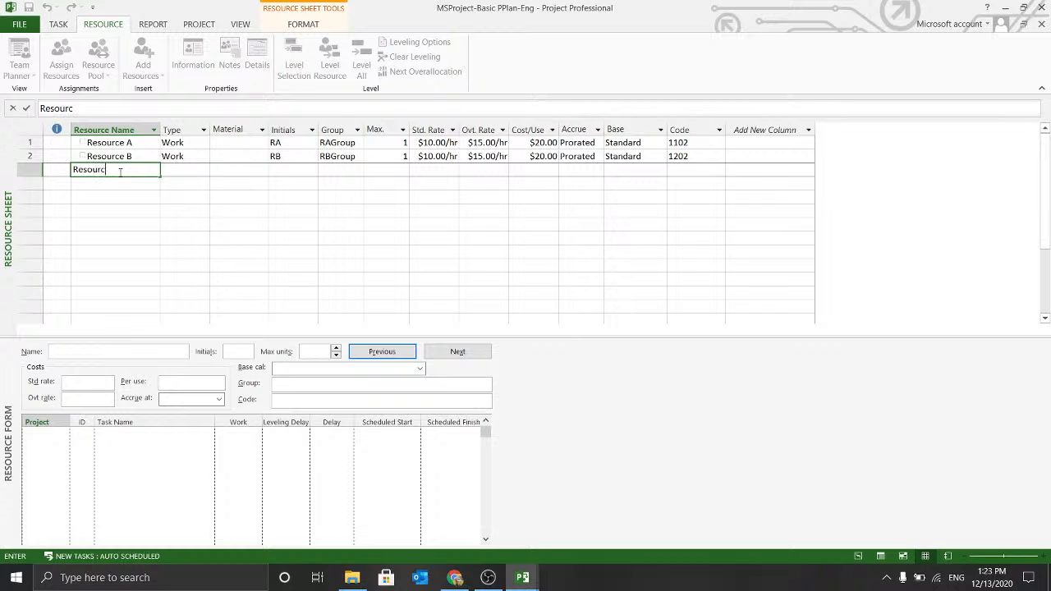
pyautogui.write('e C')
pyautogui.click(187, 170)
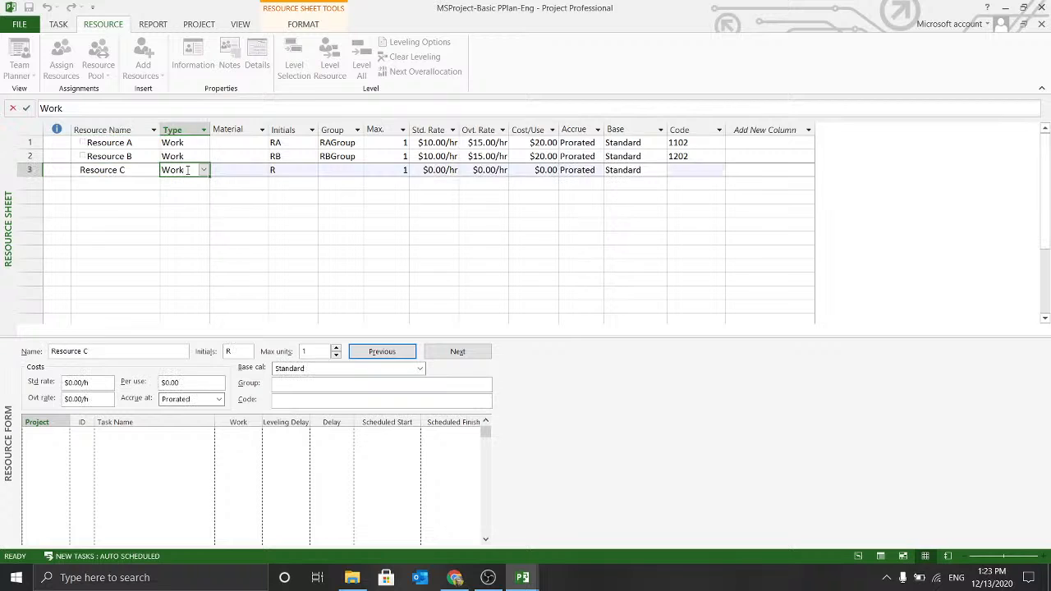
pyautogui.click(232, 171)
pyautogui.click(291, 168)
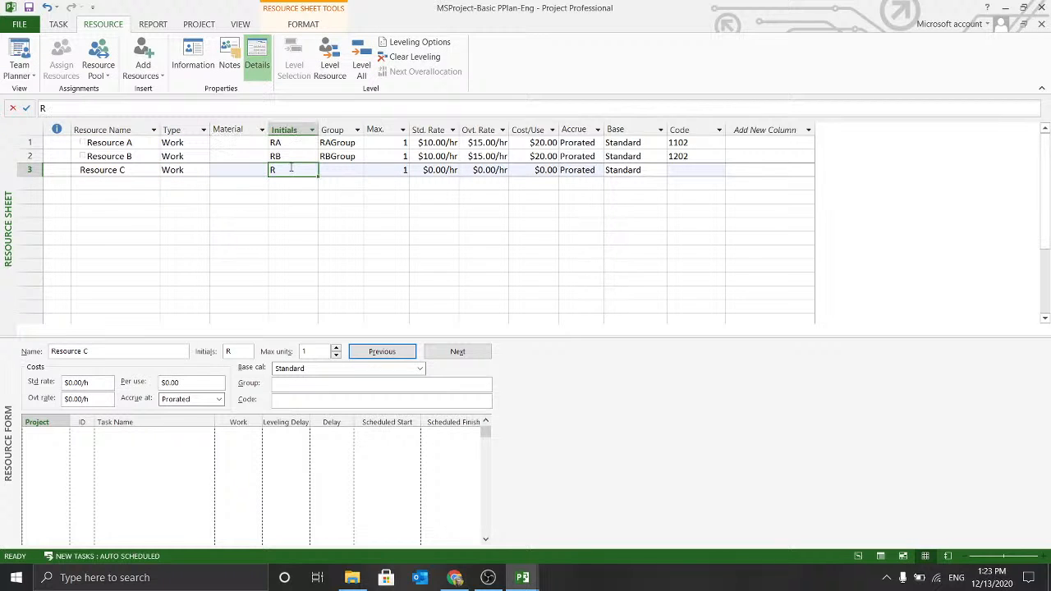
pyautogui.write('RC')
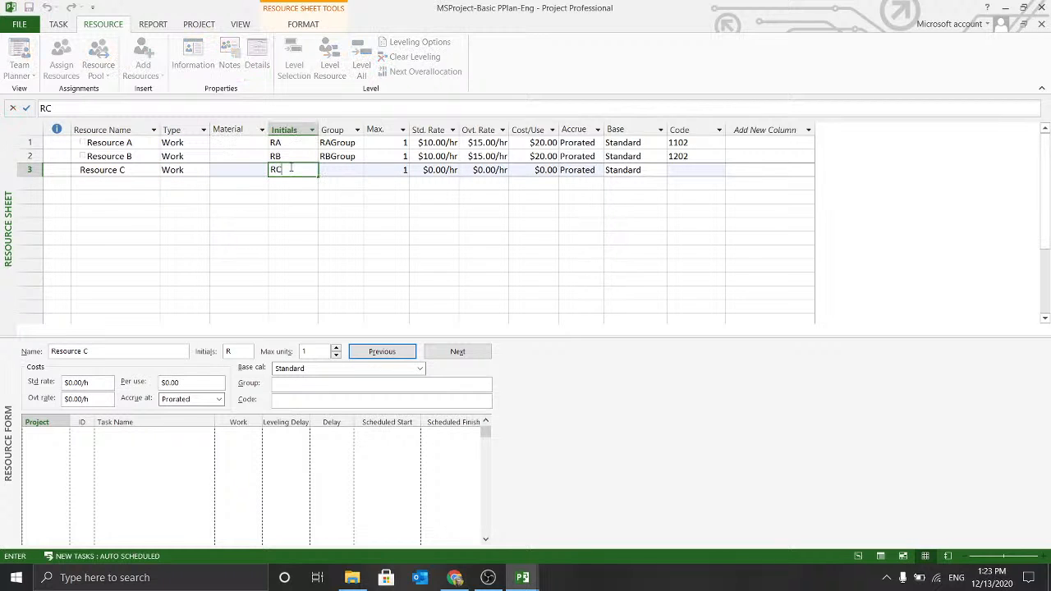
# Step: Assign Resource C to the group RAGroup
pyautogui.click(352, 169)
pyautogui.write('RC')
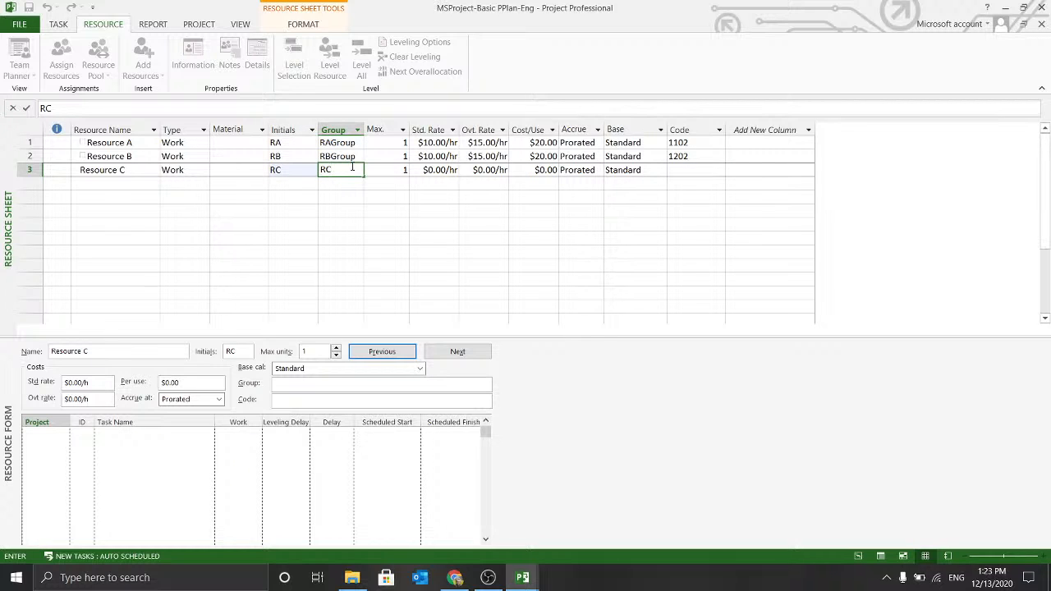
pyautogui.write('Grou')
pyautogui.press('BackSpace')
pyautogui.press('BackSpace')
pyautogui.press('BackSpace')
pyautogui.press('BackSpace')
pyautogui.press('BackSpace')
pyautogui.write('A')
# Step: Fill Resource A's $10.00/hr standard rate, $15.00/hr overtime rate and $20.00 cost per use down through Resource C
pyautogui.click(435, 172)
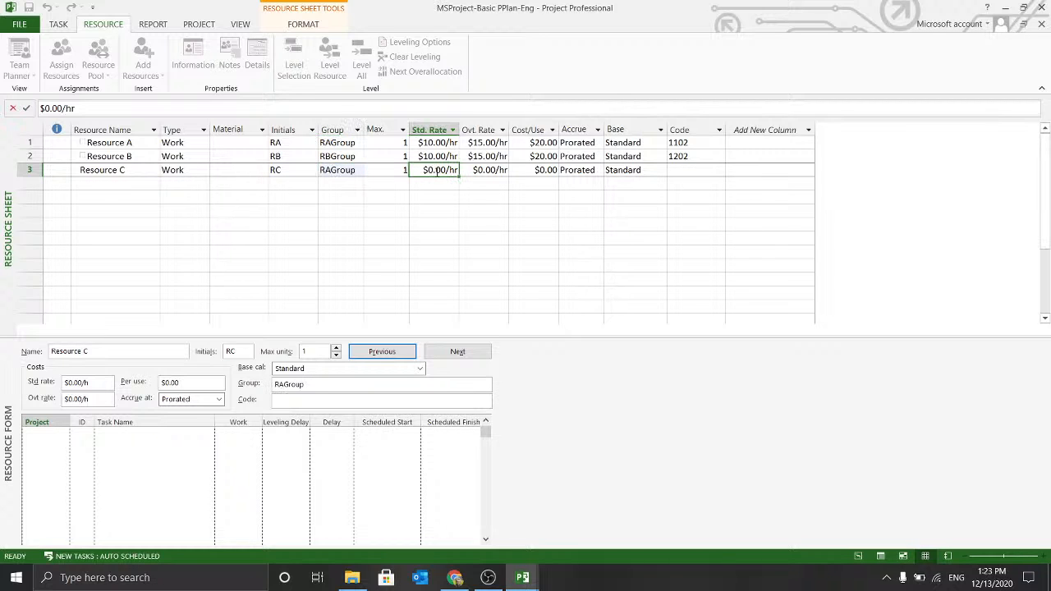
pyautogui.click(447, 158)
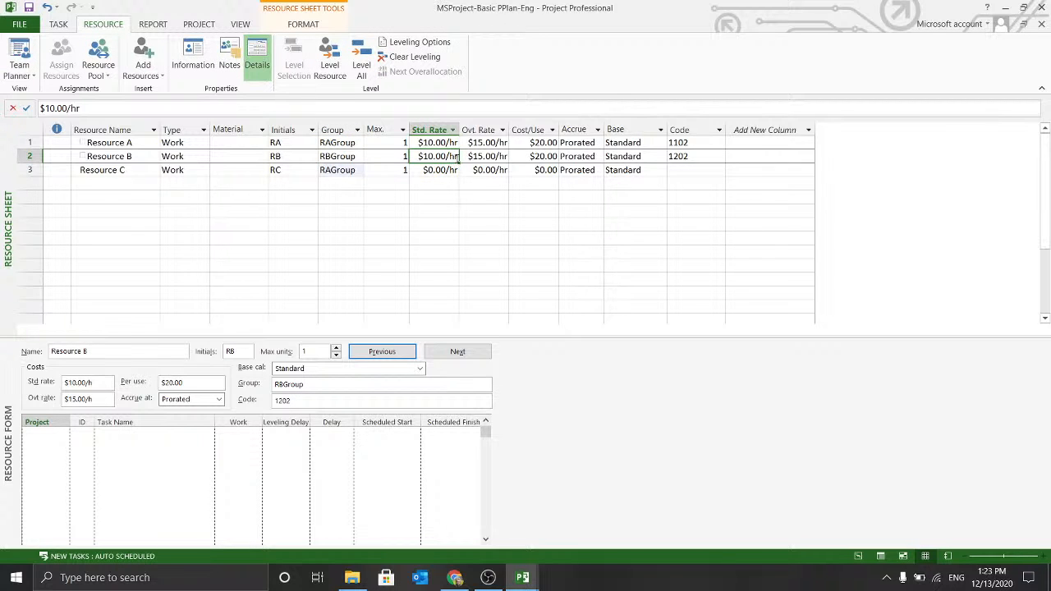
pyautogui.click(455, 143)
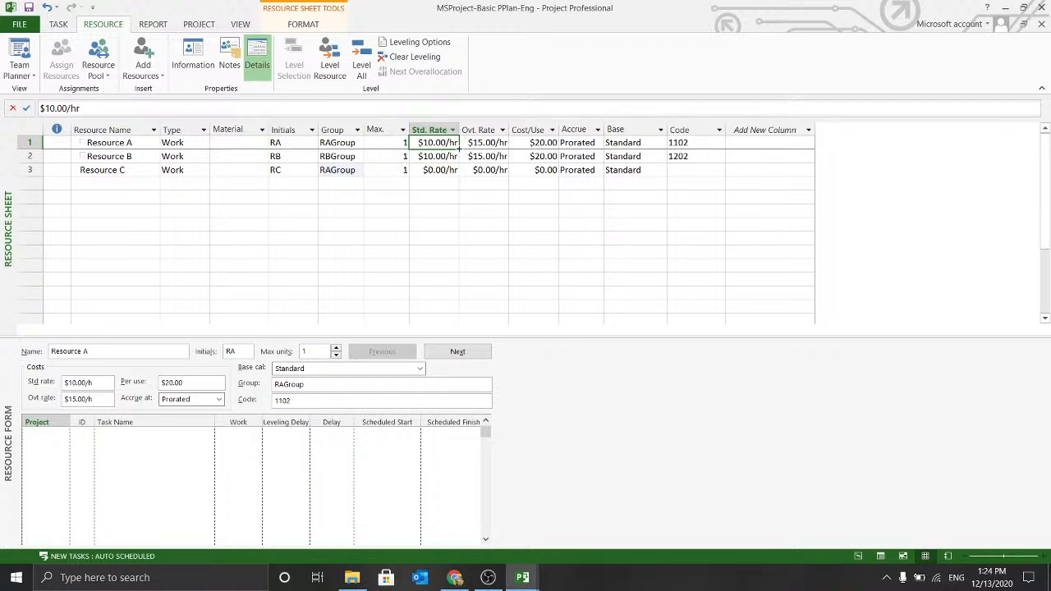
pyautogui.moveTo(462, 147); pyautogui.dragTo(461, 173)
pyautogui.click(492, 144)
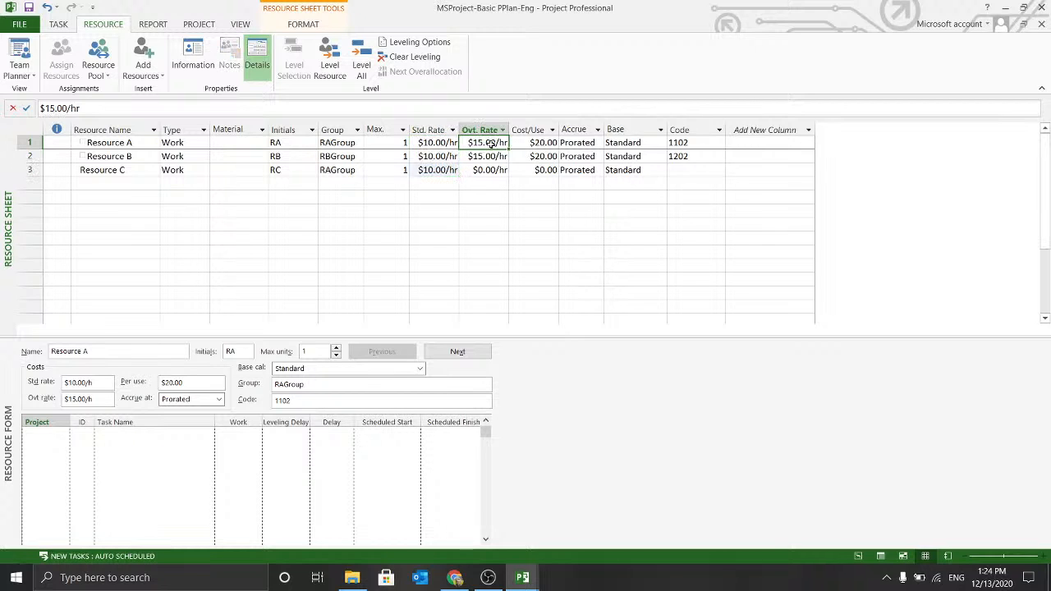
pyautogui.moveTo(509, 146); pyautogui.dragTo(509, 174)
pyautogui.click(557, 143)
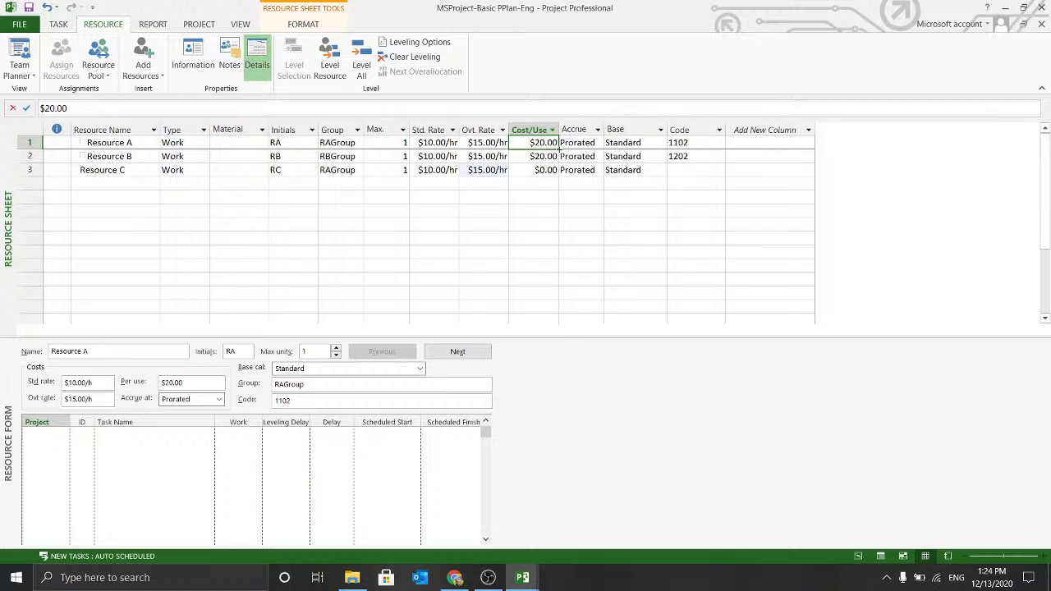
pyautogui.moveTo(558, 147); pyautogui.dragTo(559, 174)
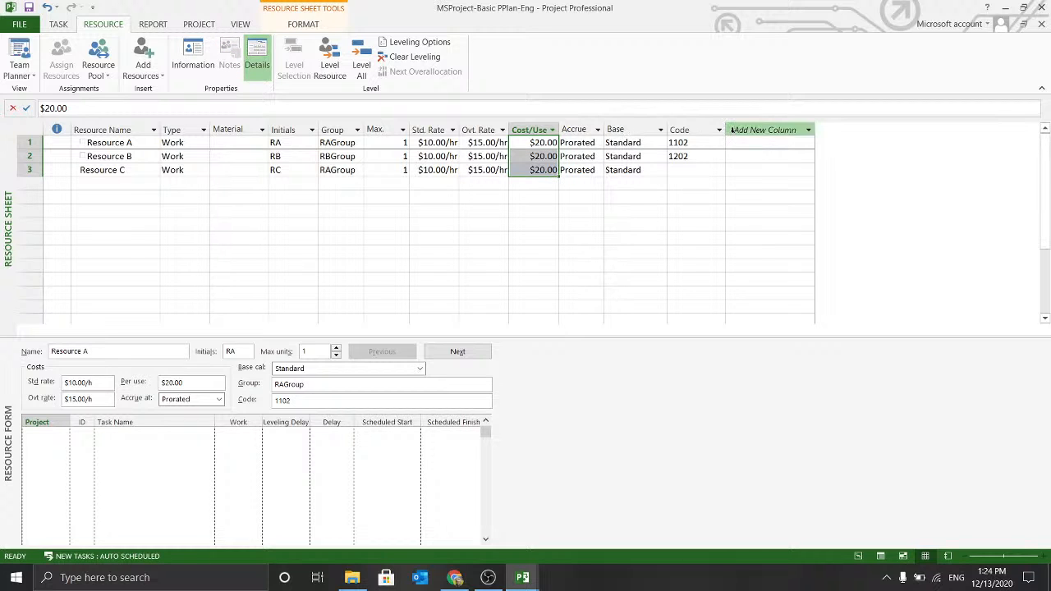
# Step: Give Resource C the code 1302
pyautogui.click(692, 173)
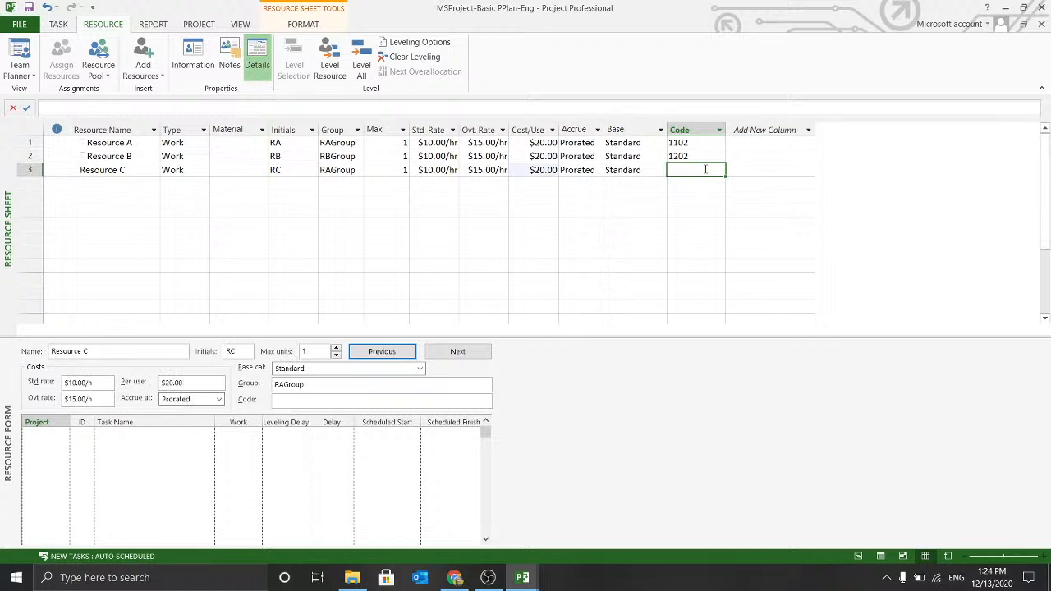
pyautogui.write('1302')
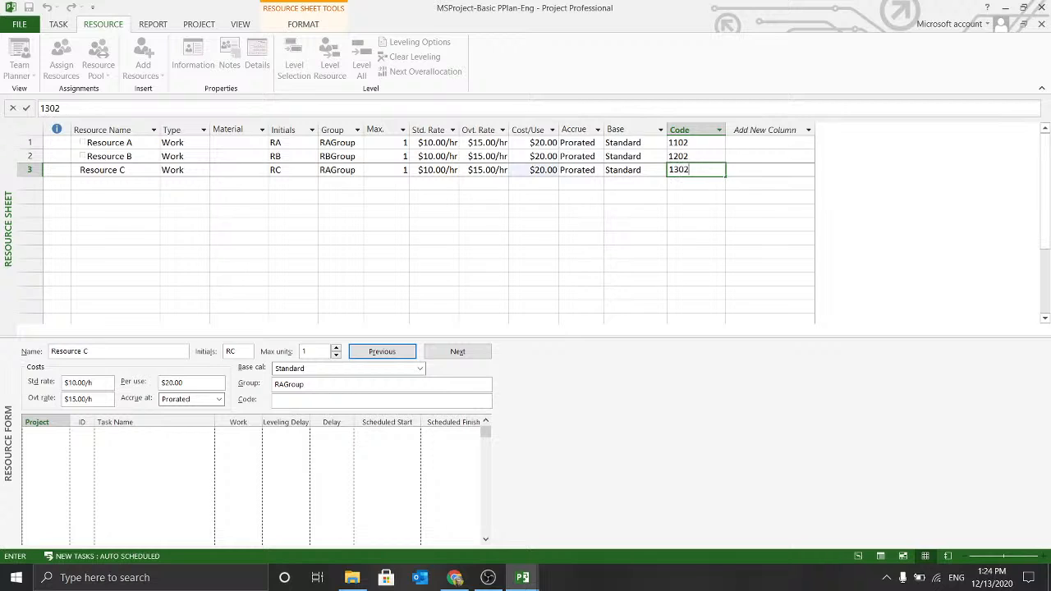
pyautogui.press('Return')
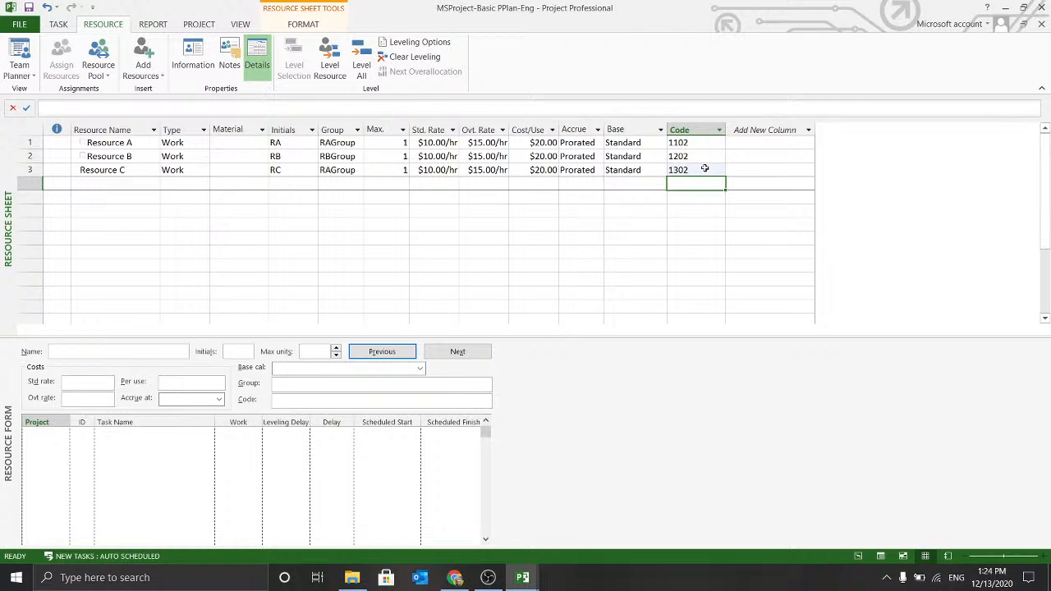
pyautogui.click(89, 170)
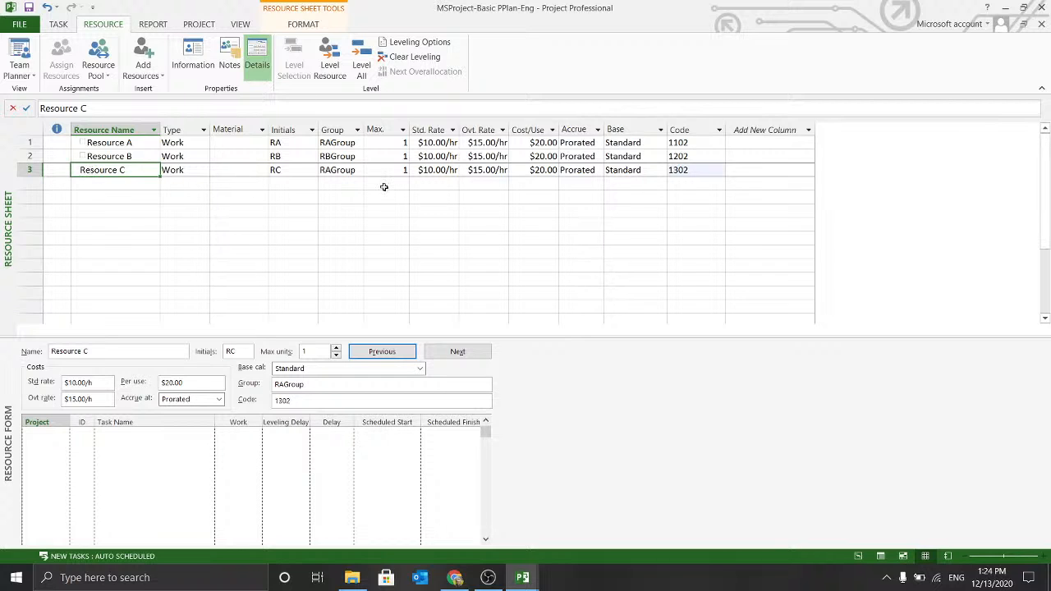
# Step: Add an Email Address column after the Code column of the resource sheet
pyautogui.click(808, 132)
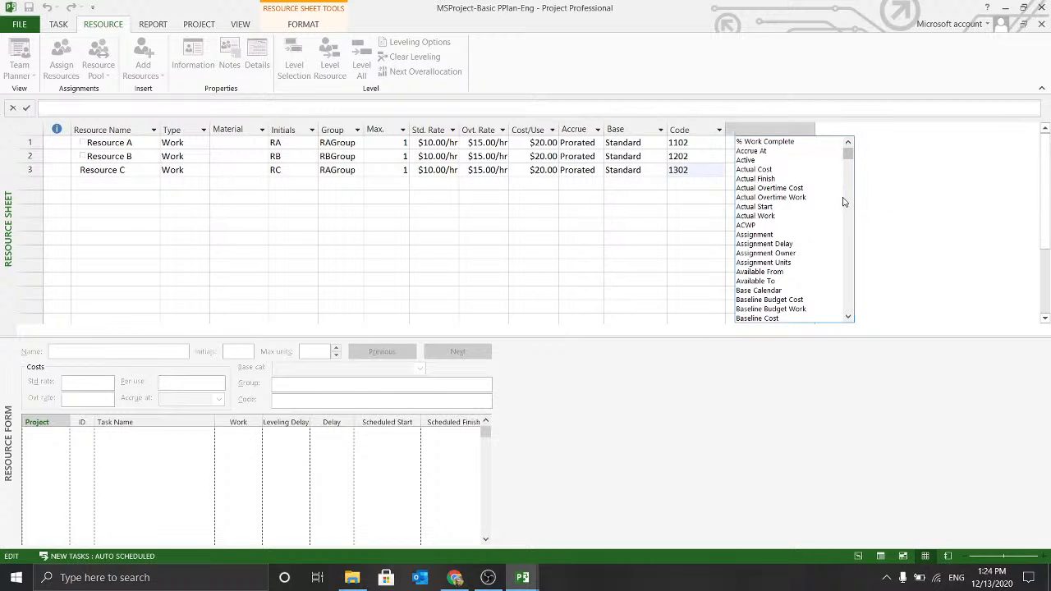
pyautogui.scroll(-15, 846, 201)
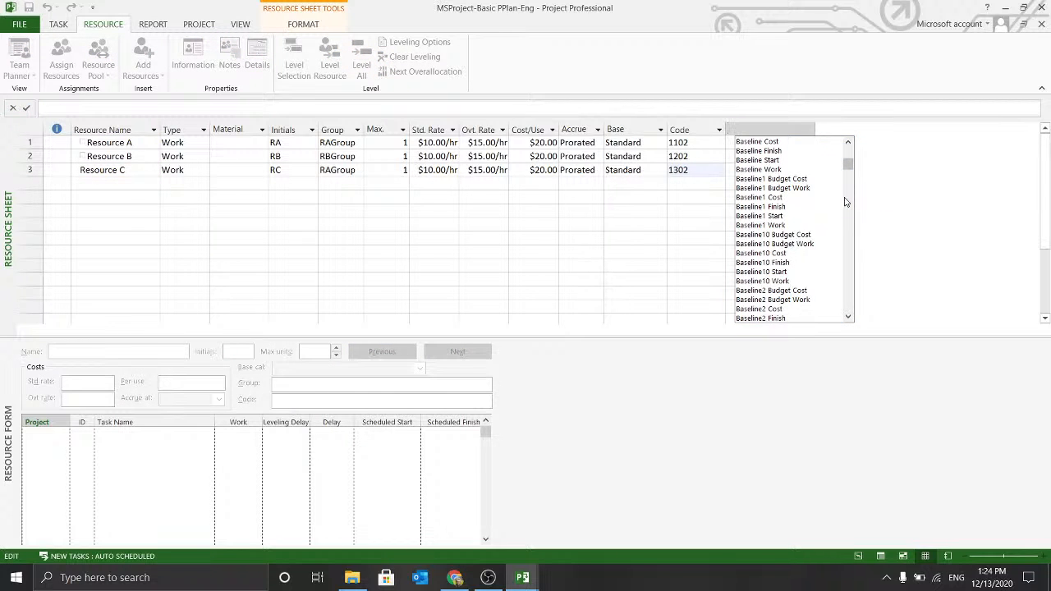
pyautogui.scroll(-6, 846, 201)
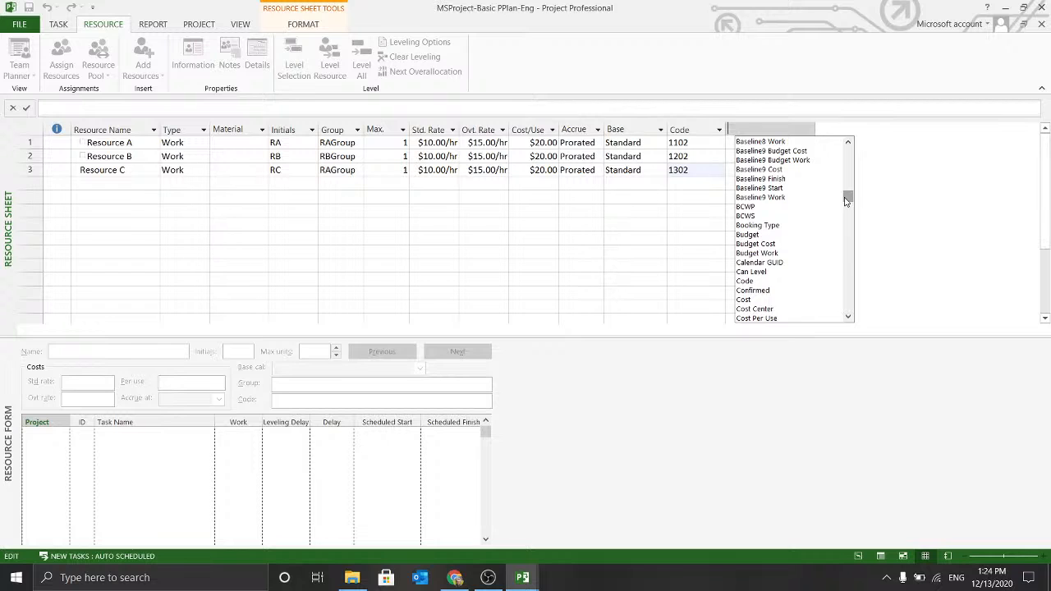
pyautogui.scroll(-6, 850, 252)
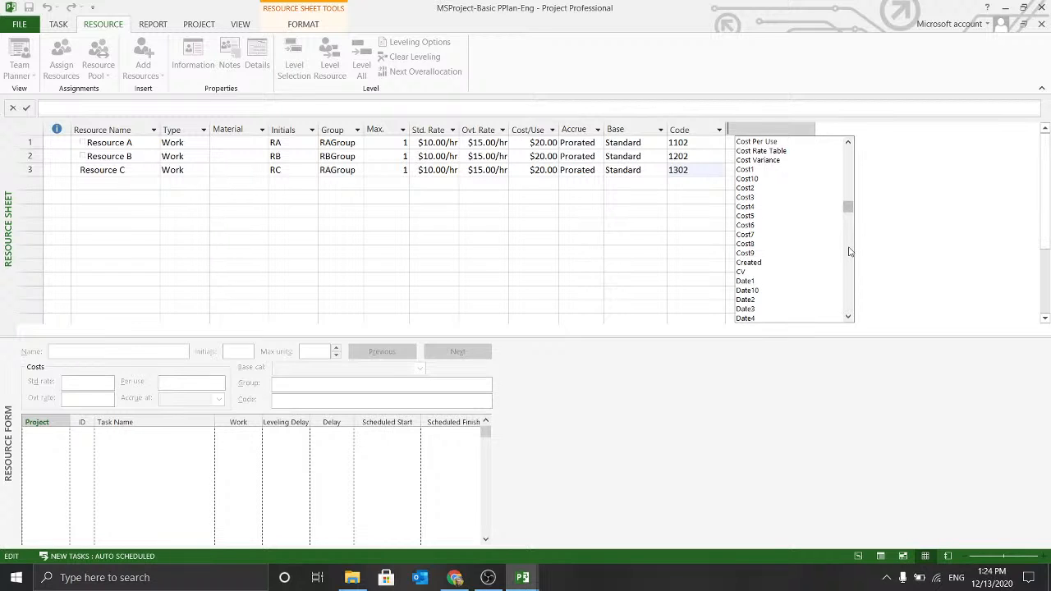
pyautogui.scroll(-14, 850, 251)
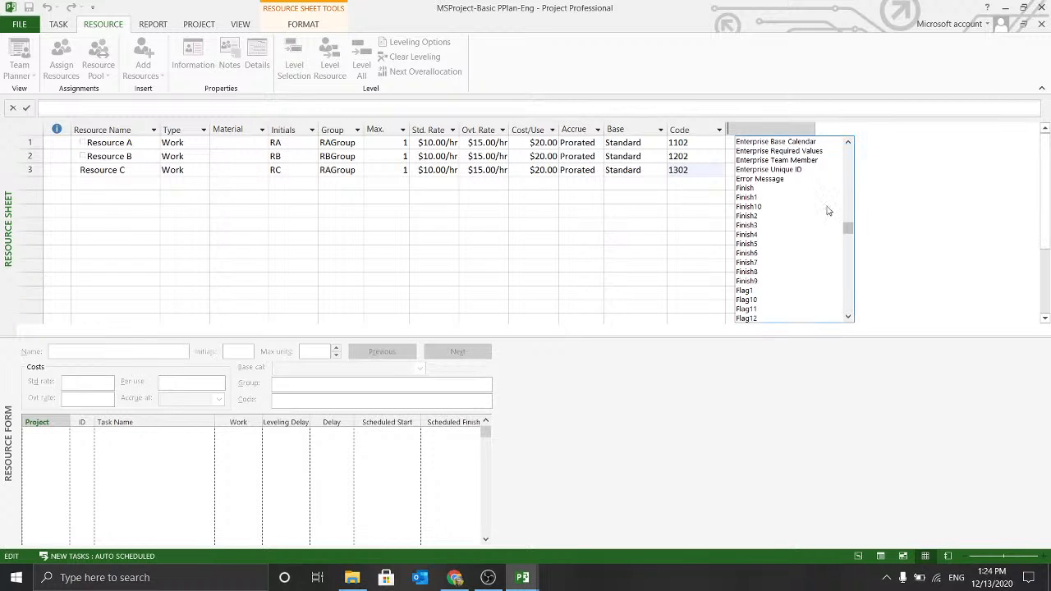
pyautogui.scroll(6, 825, 215)
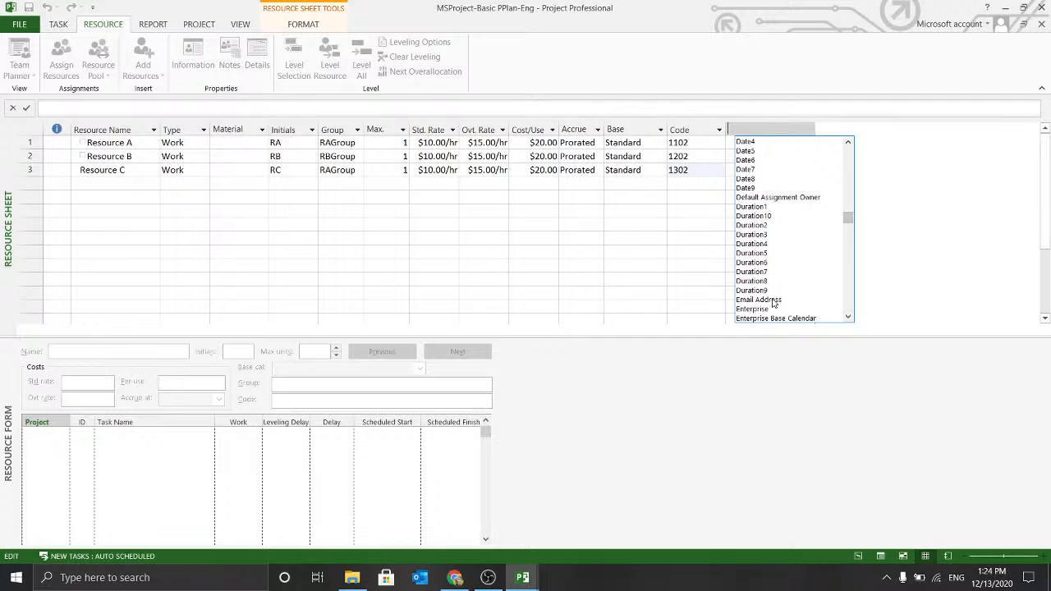
pyautogui.click(757, 299)
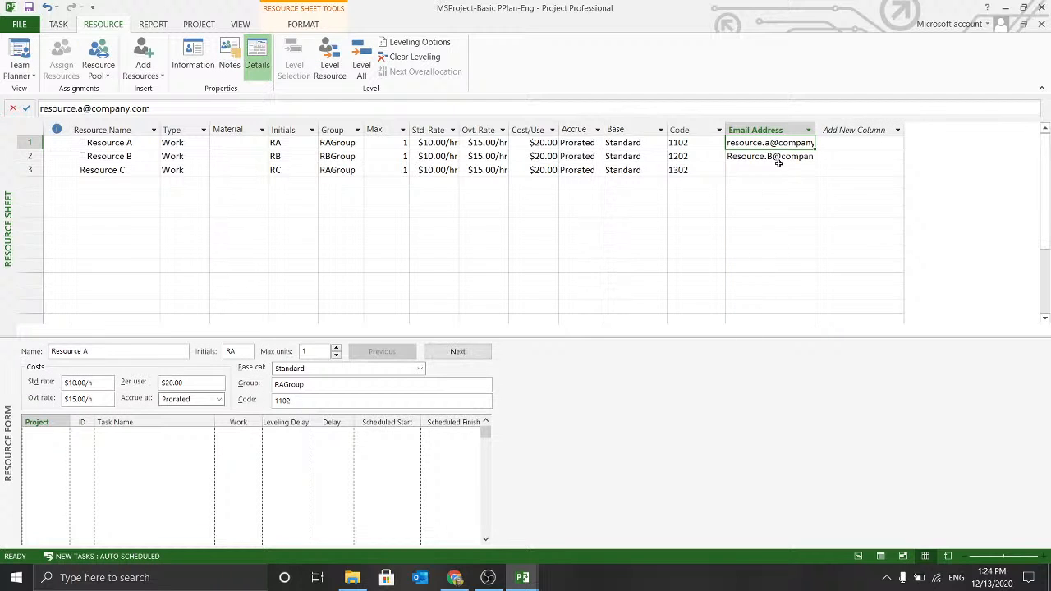
# Step: Fill in Resource C's e-mail in the Email Address column
pyautogui.click(778, 170)
pyautogui.write('r')
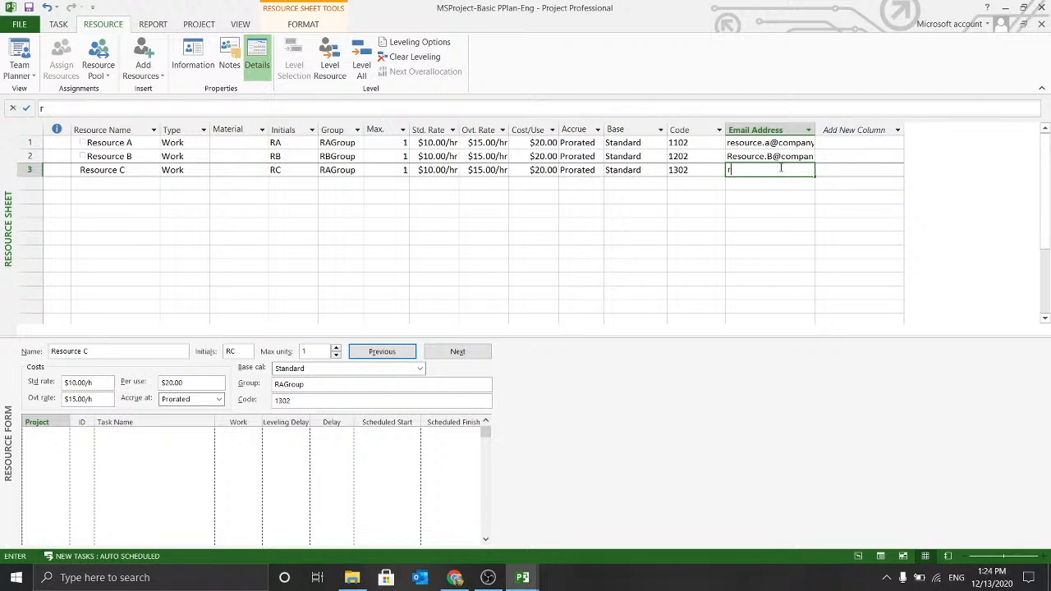
pyautogui.write('esource.')
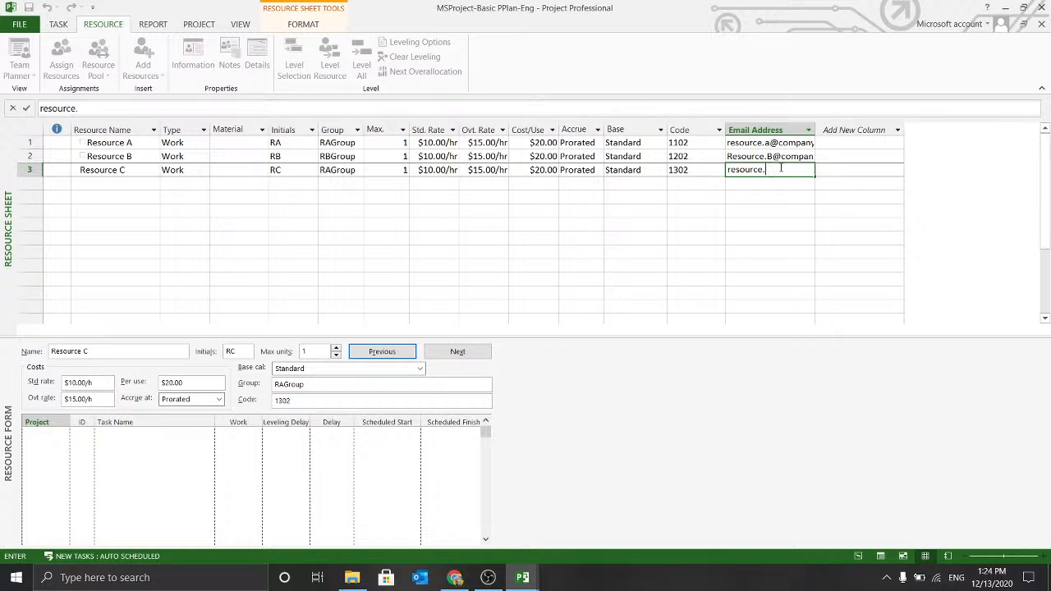
pyautogui.write('c@company')
pyautogui.write('.com')
pyautogui.press('Return')
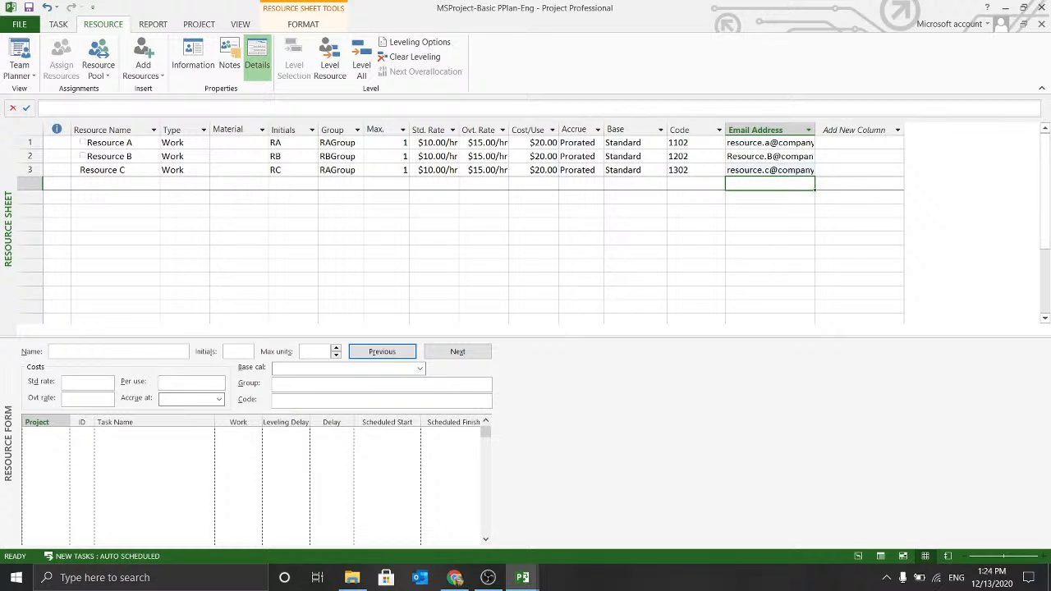
# Step: Widen the Email Address column to fit its contents and check Resource C's general information without changing it
pyautogui.doubleClick(816, 125)
pyautogui.doubleClick(766, 171)
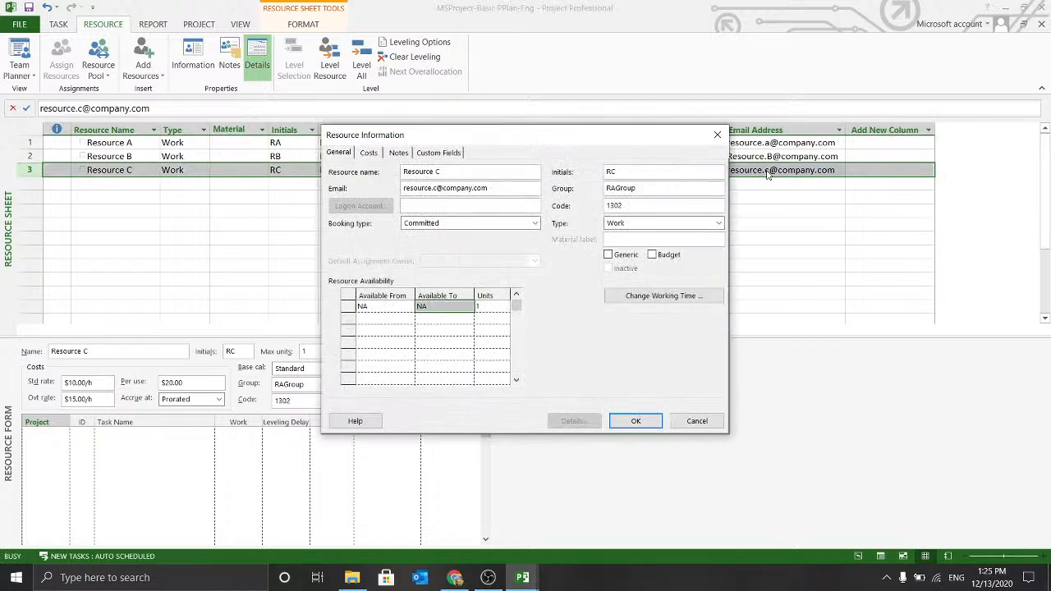
pyautogui.click(694, 422)
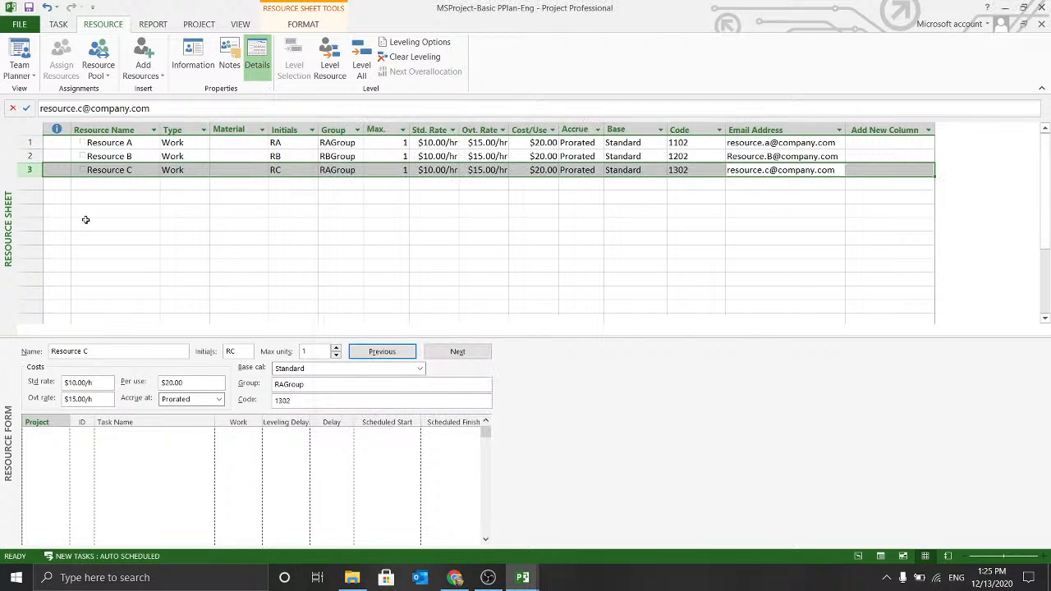
# Step: Add Resource D in the row below Resource C with the initials RD
pyautogui.click(102, 192)
pyautogui.click(109, 184)
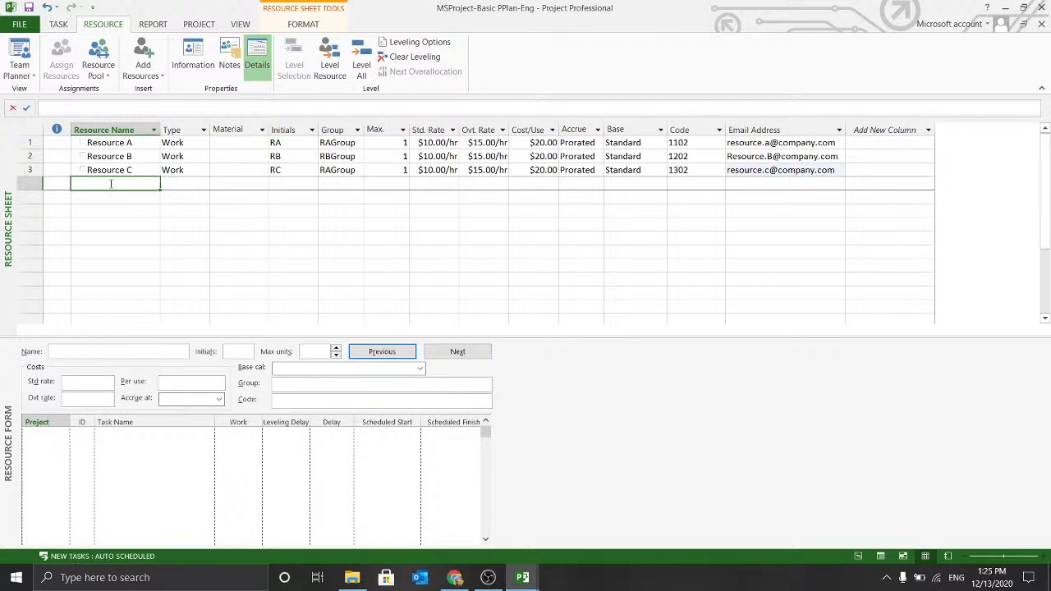
pyautogui.write('Resource')
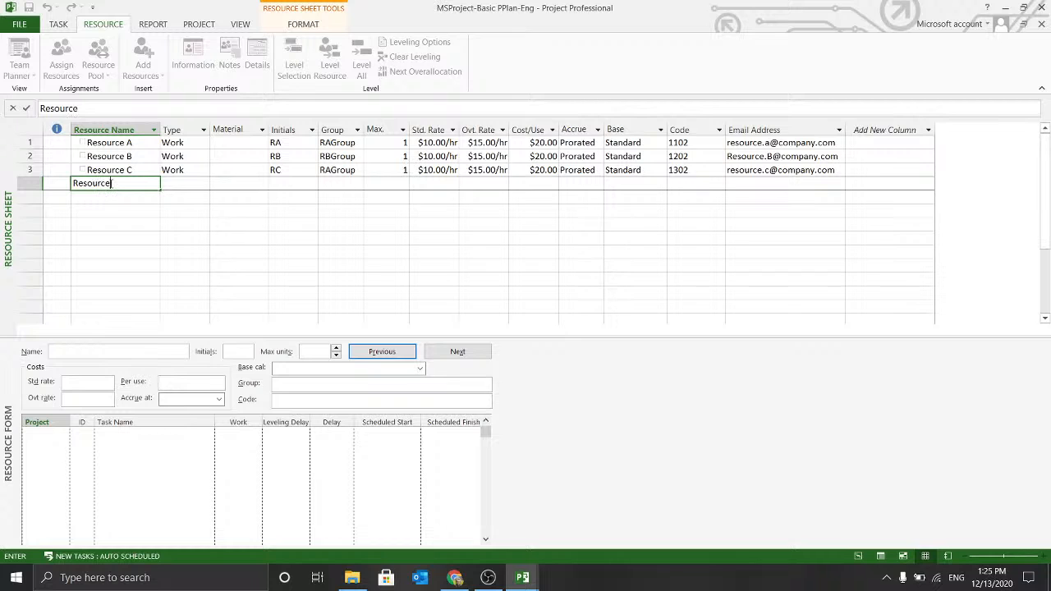
pyautogui.write(' D')
pyautogui.press('Return')
pyautogui.press('Right')
pyautogui.press('Right')
pyautogui.press('Right')
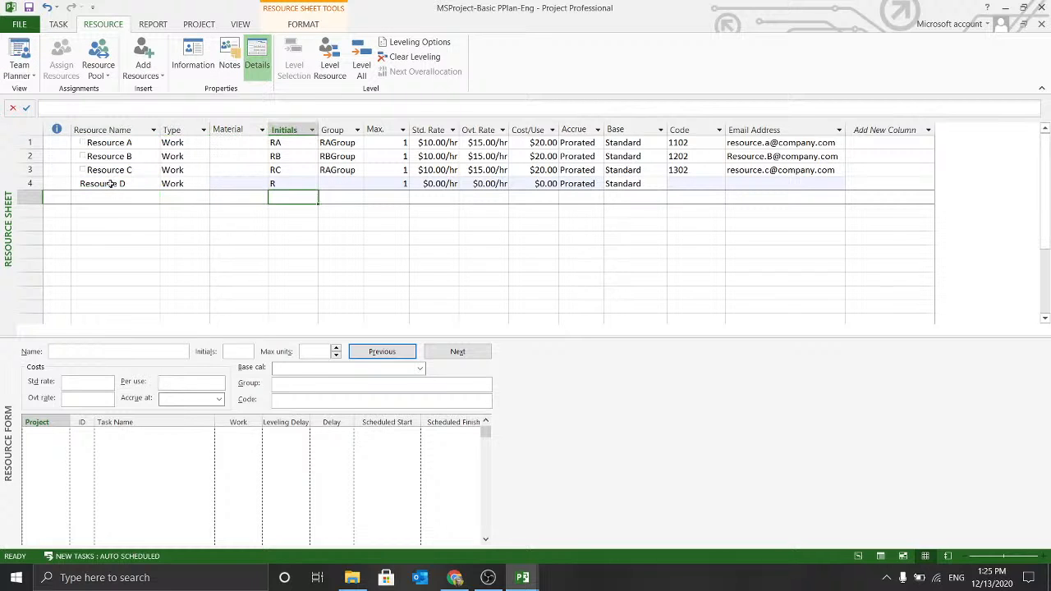
pyautogui.press('Up')
pyautogui.write('RD')
# Step: Assign Resource D to the group RBGroup and set its maximum units to 1
pyautogui.press('Right')
pyautogui.press('Right')
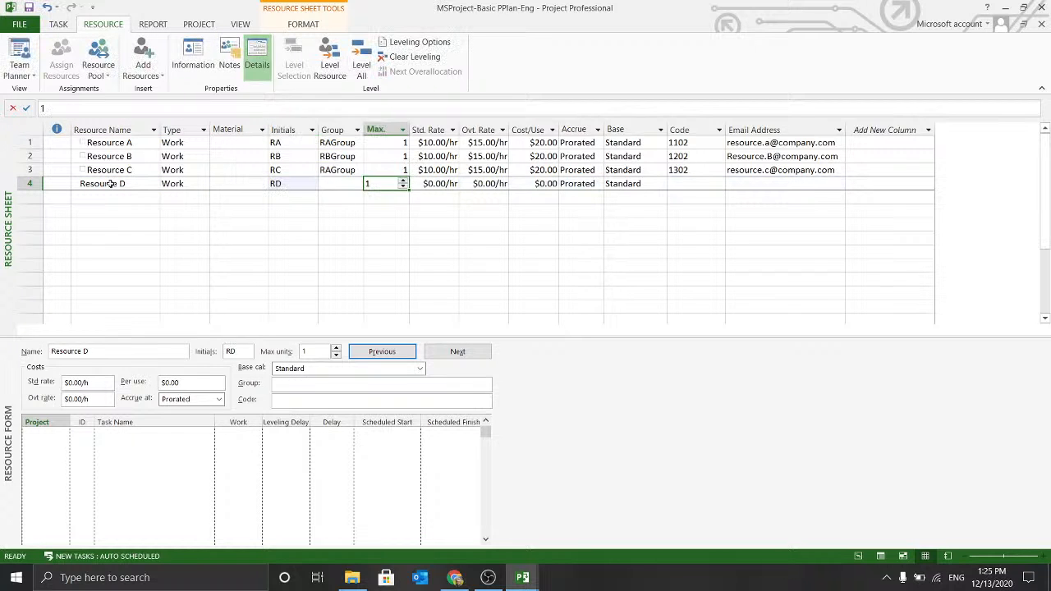
pyautogui.press('Left')
pyautogui.write('RBGroup')
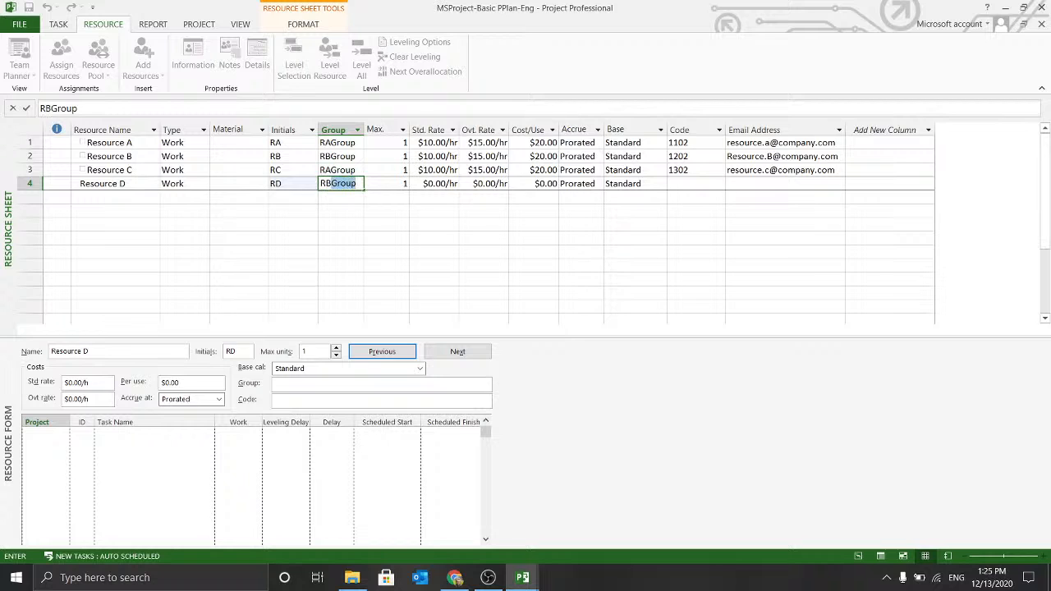
pyautogui.press('Right')
pyautogui.write('1')
pyautogui.press('Tab')
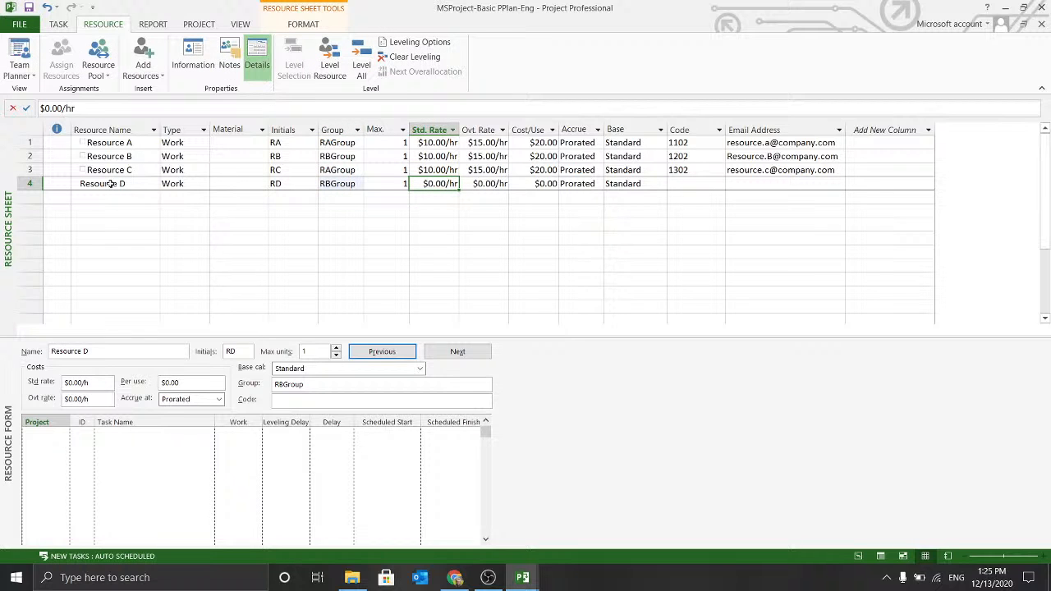
# Step: Copy Resource C's standard rate of $10.00/hr, overtime rate of $15.00/hr and $20.00 cost per use to Resource D
pyautogui.press('Up')
pyautogui.hotkey('shift', 'Right')
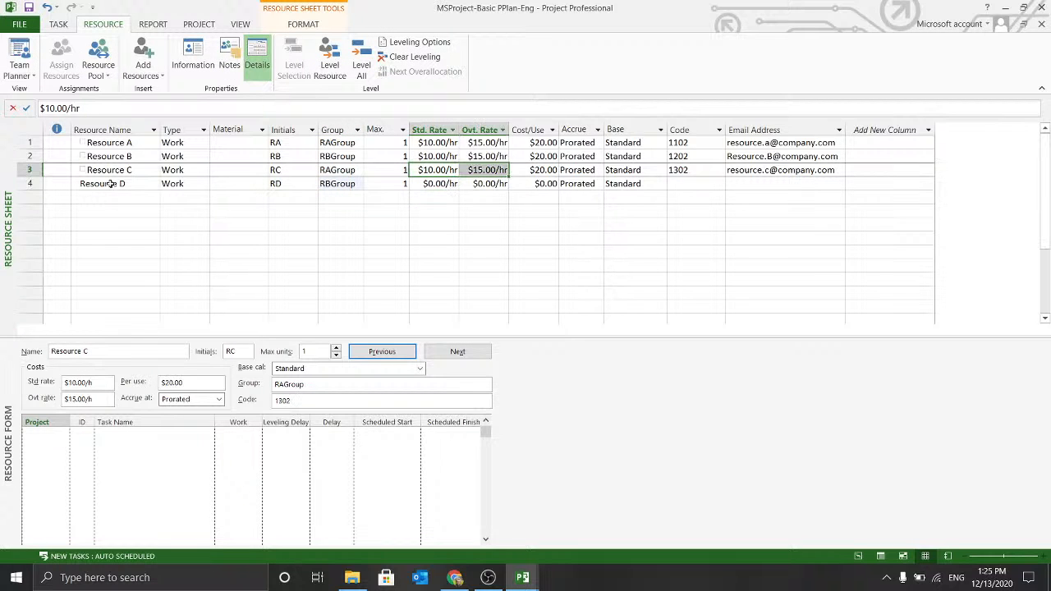
pyautogui.hotkey('shift', 'Right')
pyautogui.hotkey('ctrl', 'c')
pyautogui.press('Down')
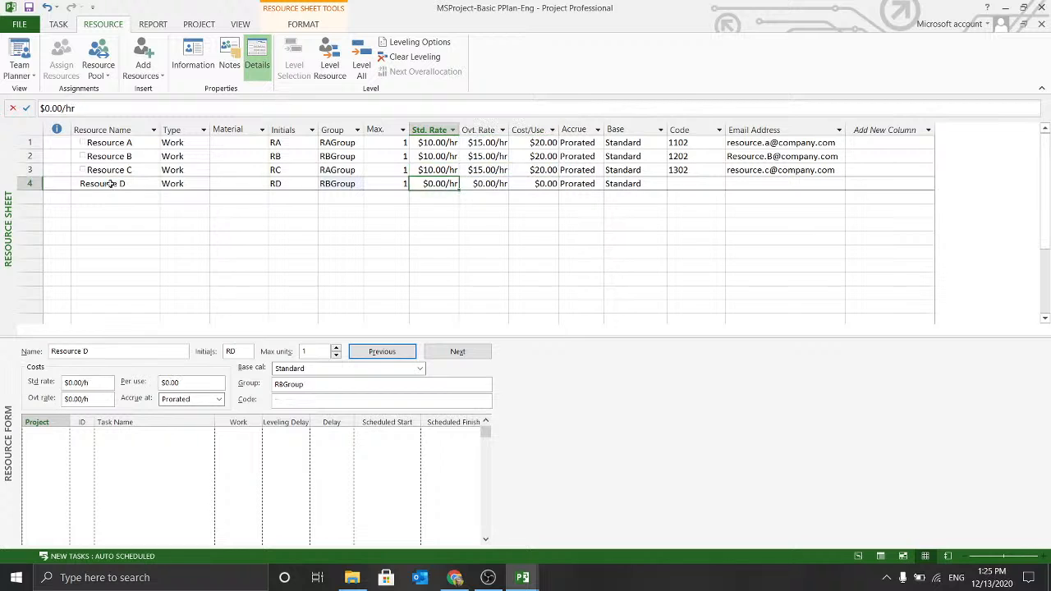
pyautogui.hotkey('ctrl', 'v')
# Step: Set Resource D's code to 1404 and fill in the resource's e-mail address
pyautogui.press('Right')
pyautogui.press('Right')
pyautogui.press('Right')
pyautogui.press('Right')
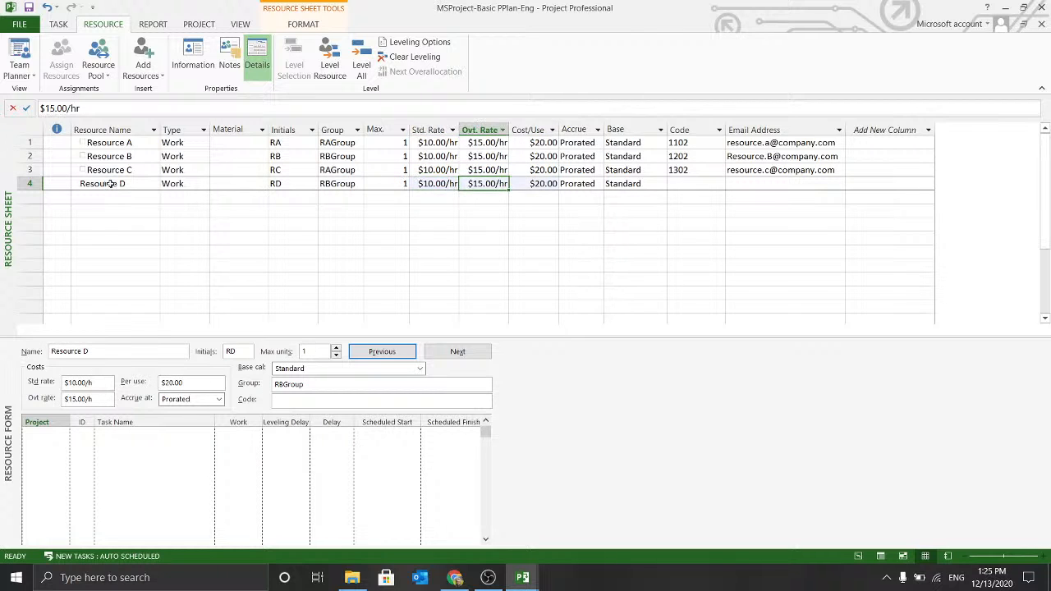
pyautogui.press('Right')
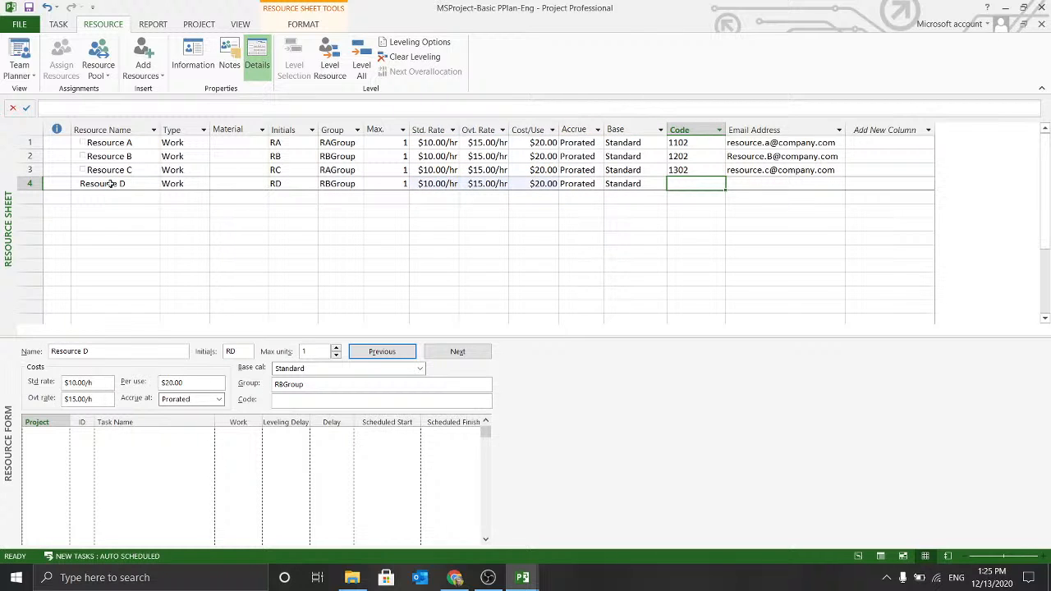
pyautogui.write('1404')
pyautogui.press('Tab')
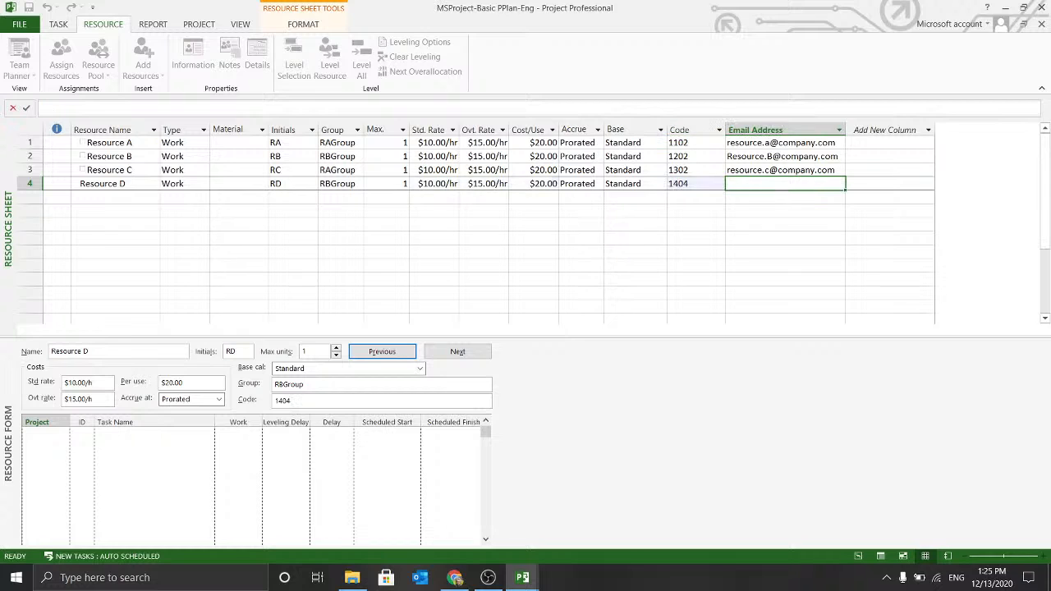
pyautogui.write('resource.d@')
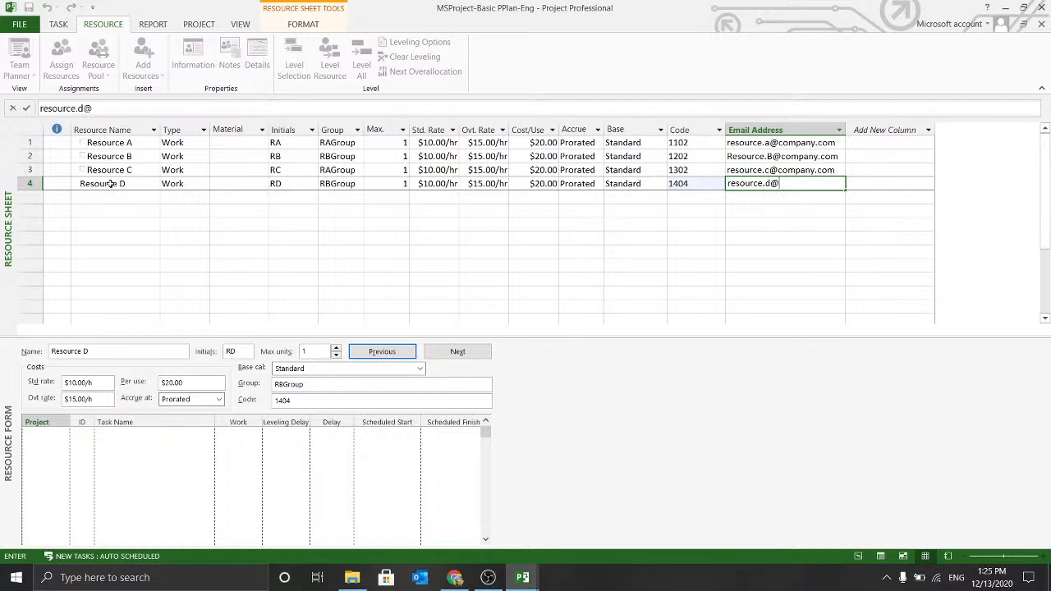
pyautogui.write('company.com')
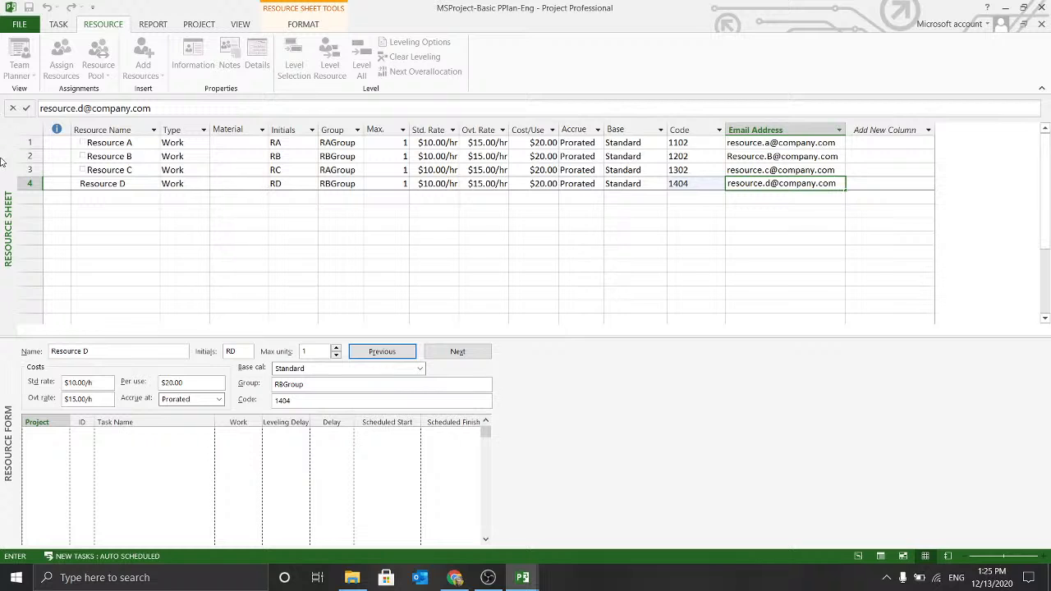
pyautogui.click(133, 198)
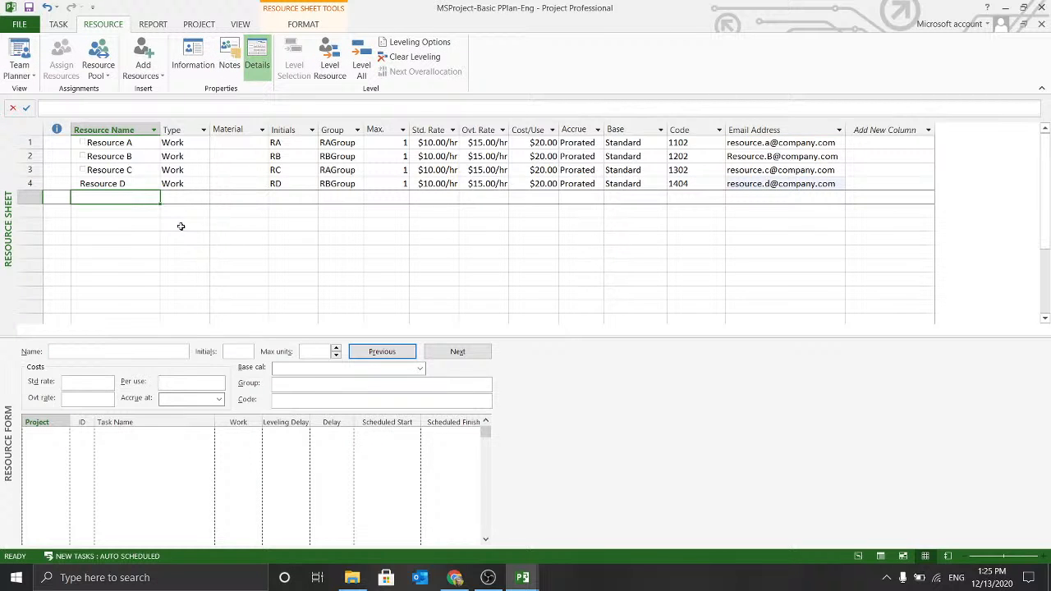
# Step: Review Resource D's general information without changing it
pyautogui.doubleClick(185, 186)
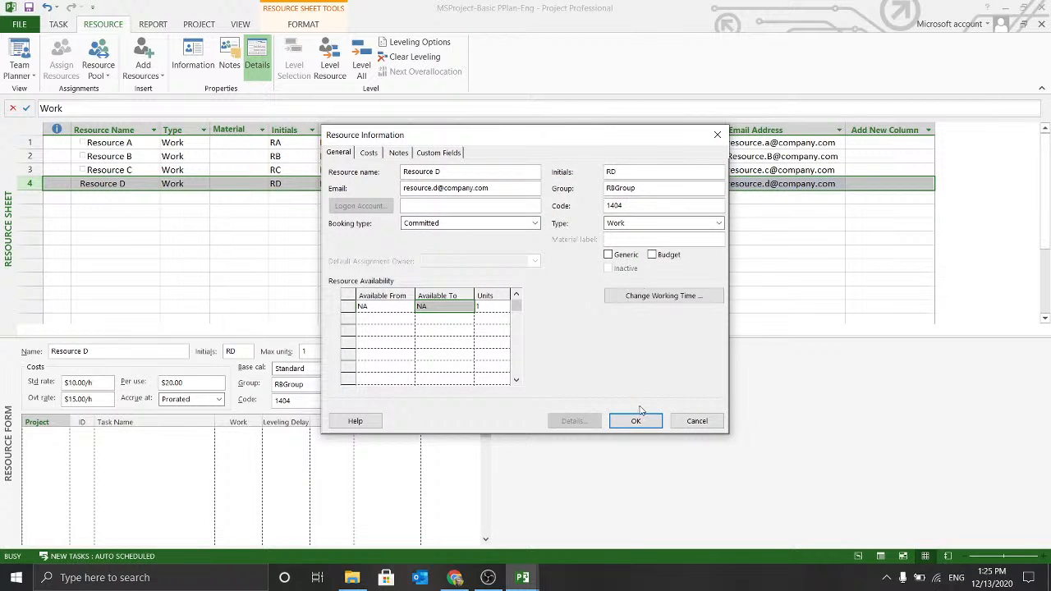
pyautogui.click(632, 420)
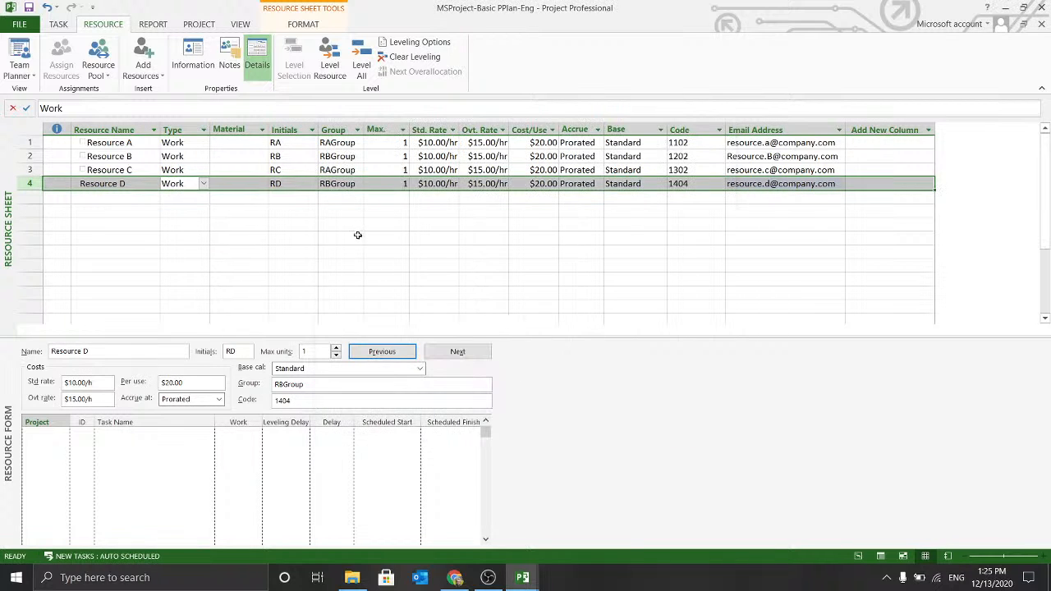
pyautogui.click(358, 235)
pyautogui.click(90, 197)
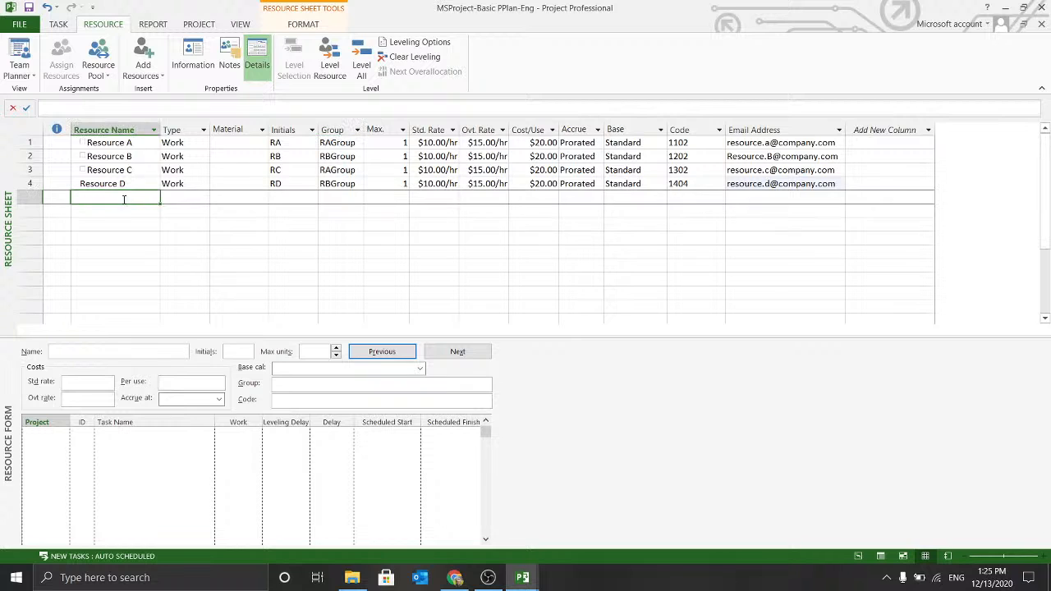
# Step: Look at the contact cards of the listed resources in the Resource Name column
pyautogui.moveTo(99, 159)
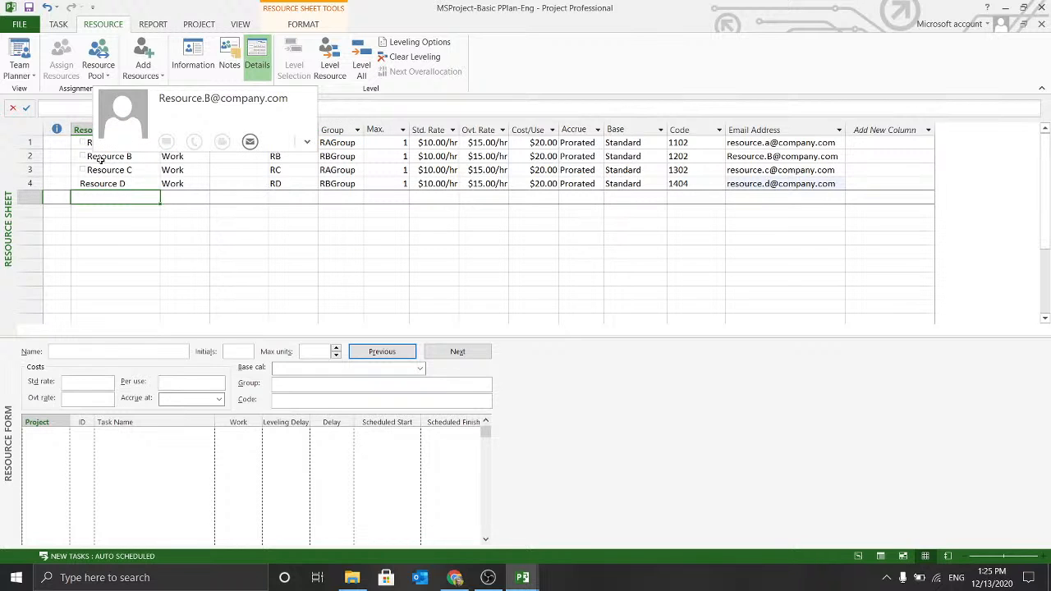
pyautogui.click(105, 170)
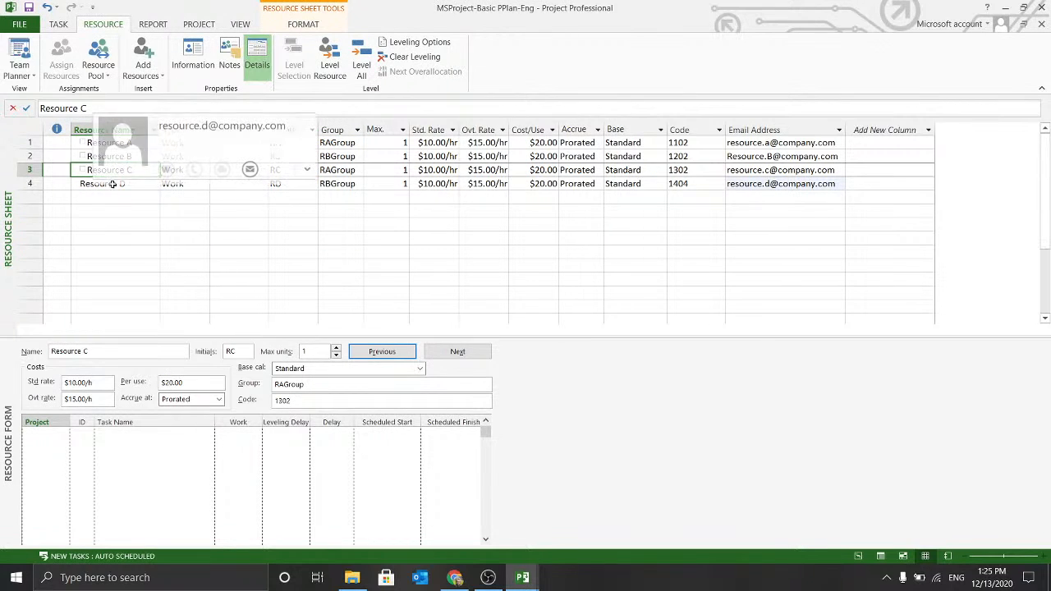
pyautogui.click(113, 184)
pyautogui.click(119, 197)
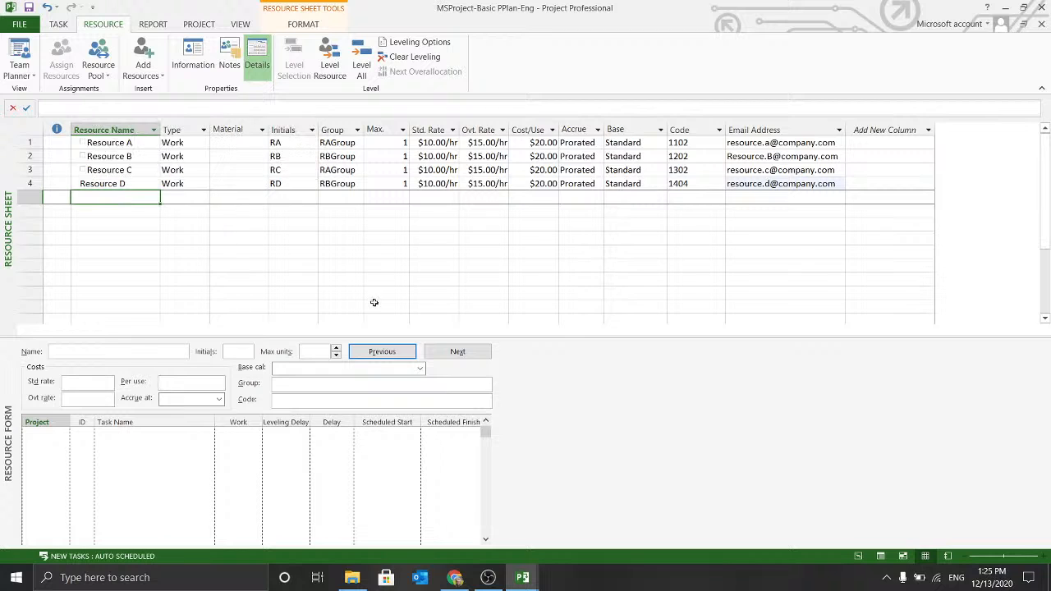
# Step: Hide the resource details form so that only the resource sheet is shown
pyautogui.click(197, 170)
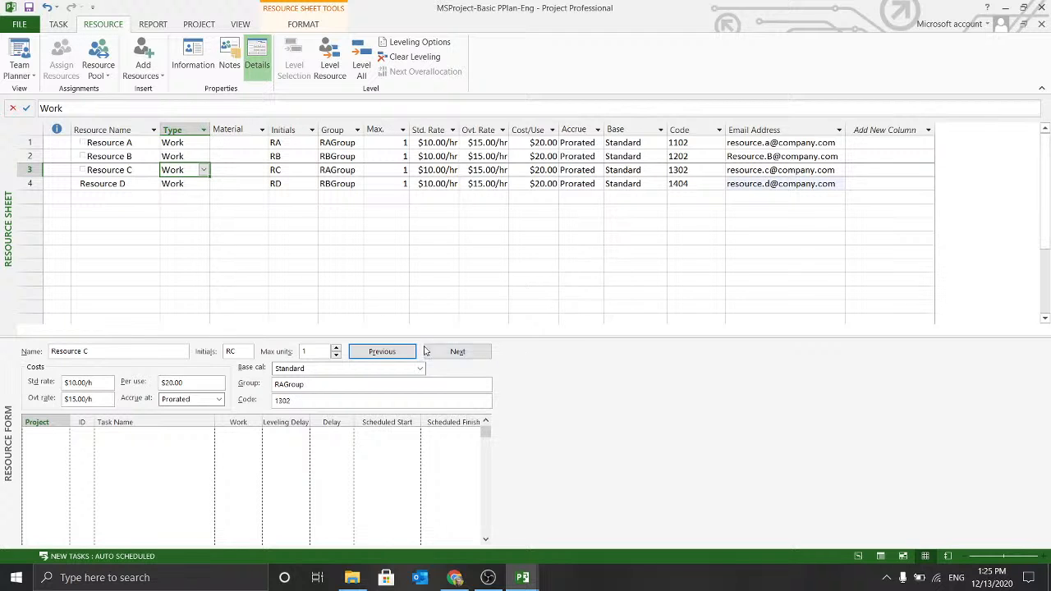
pyautogui.click(257, 62)
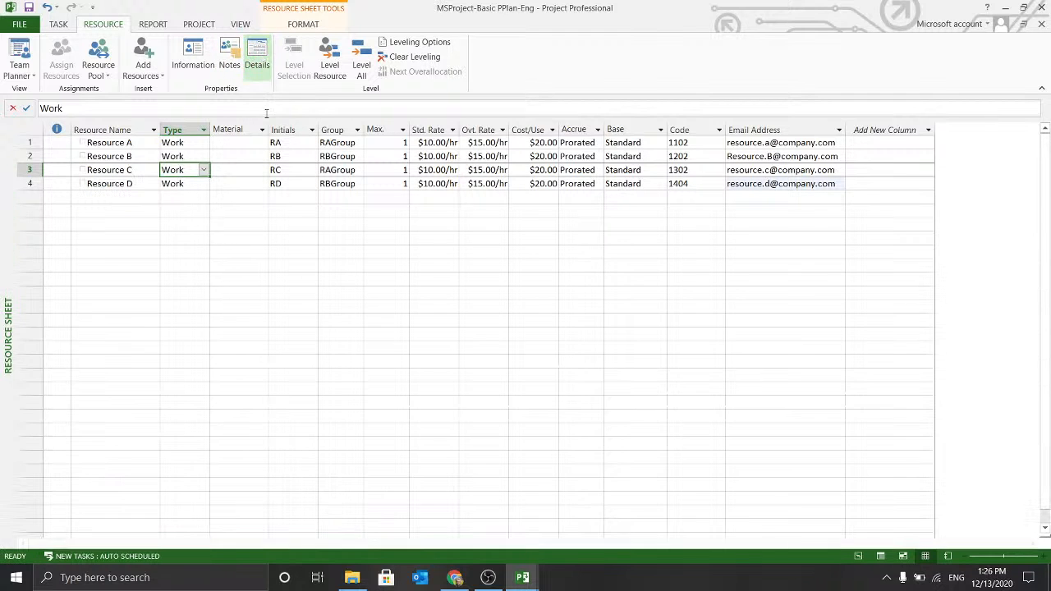
pyautogui.click(164, 250)
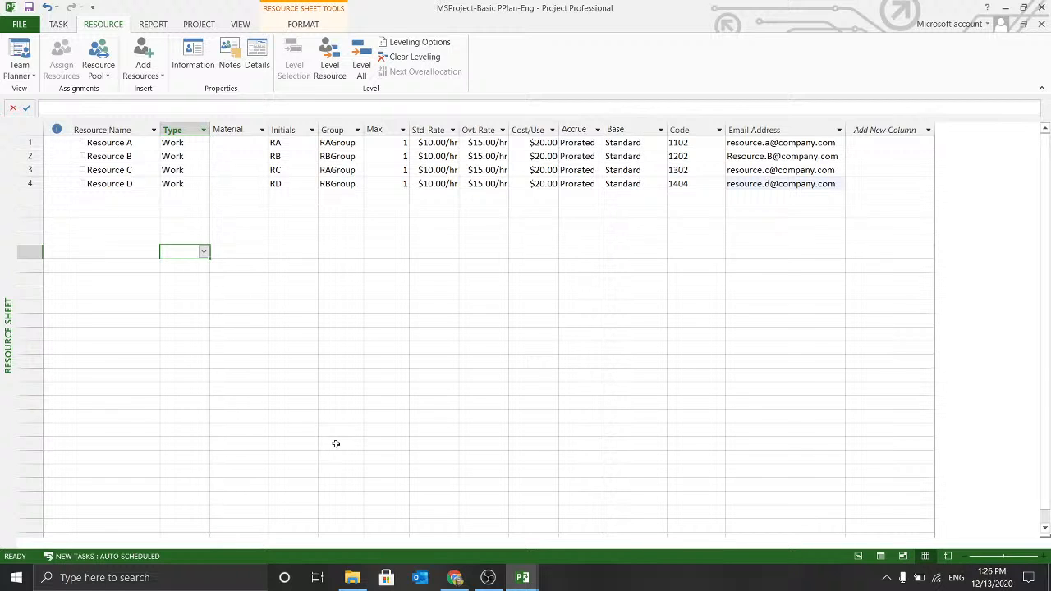
# Step: Switch to the Gantt Chart view and widen its task table to show the columns beyond Resource Names
pyautogui.click(59, 25)
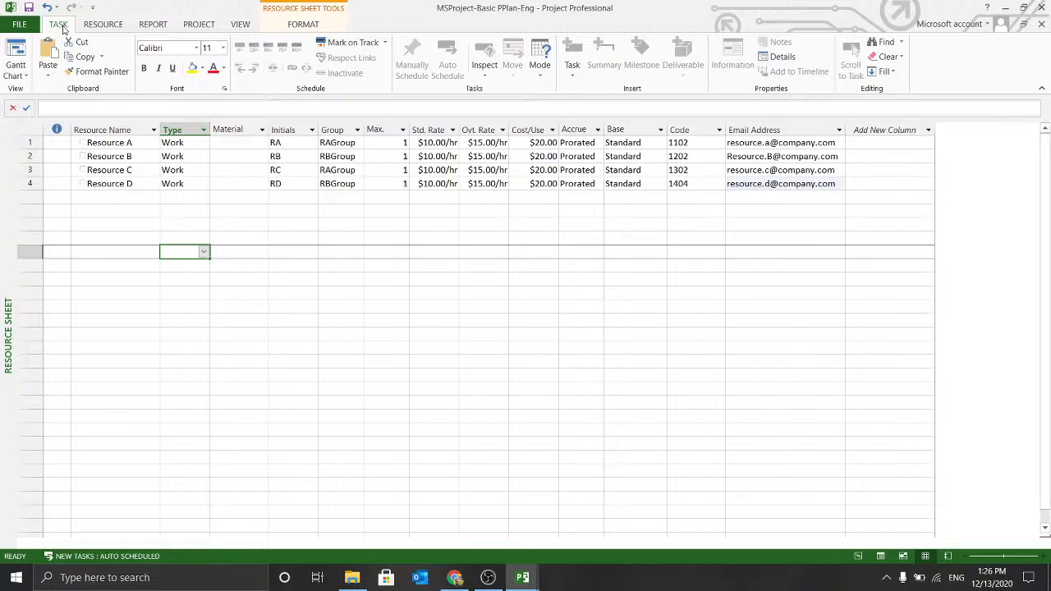
pyautogui.click(17, 56)
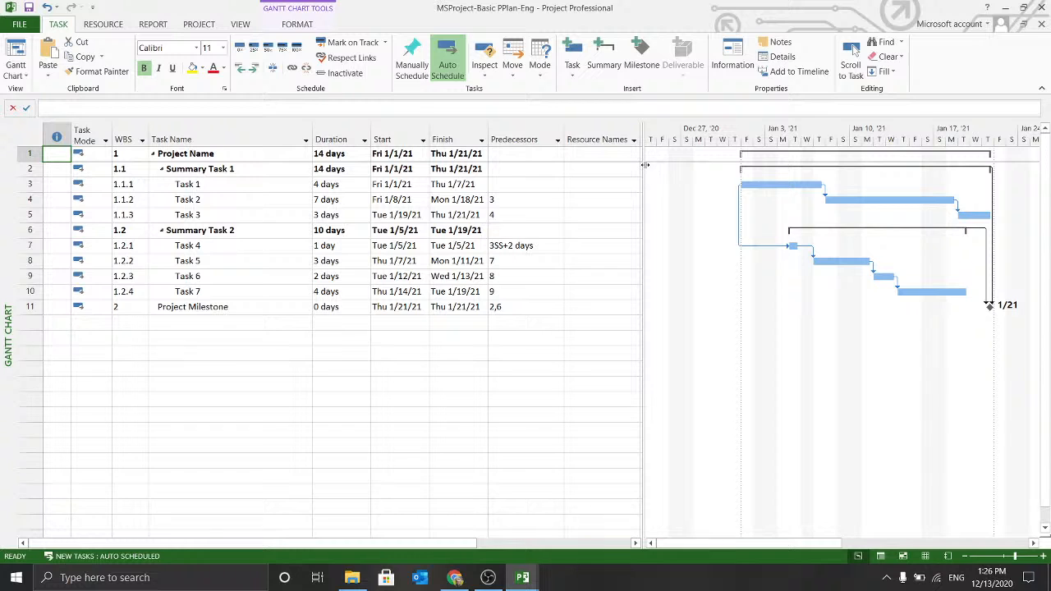
pyautogui.moveTo(642, 171); pyautogui.dragTo(784, 172)
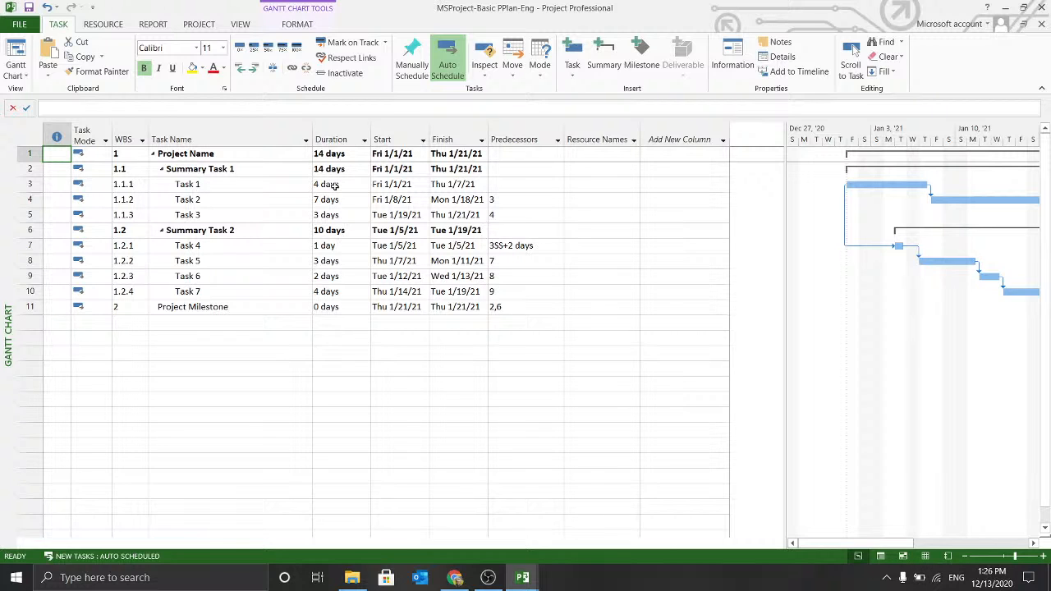
# Step: Assign Resource A to Task 1 through its task information, keeping the units at 1
pyautogui.doubleClick(334, 186)
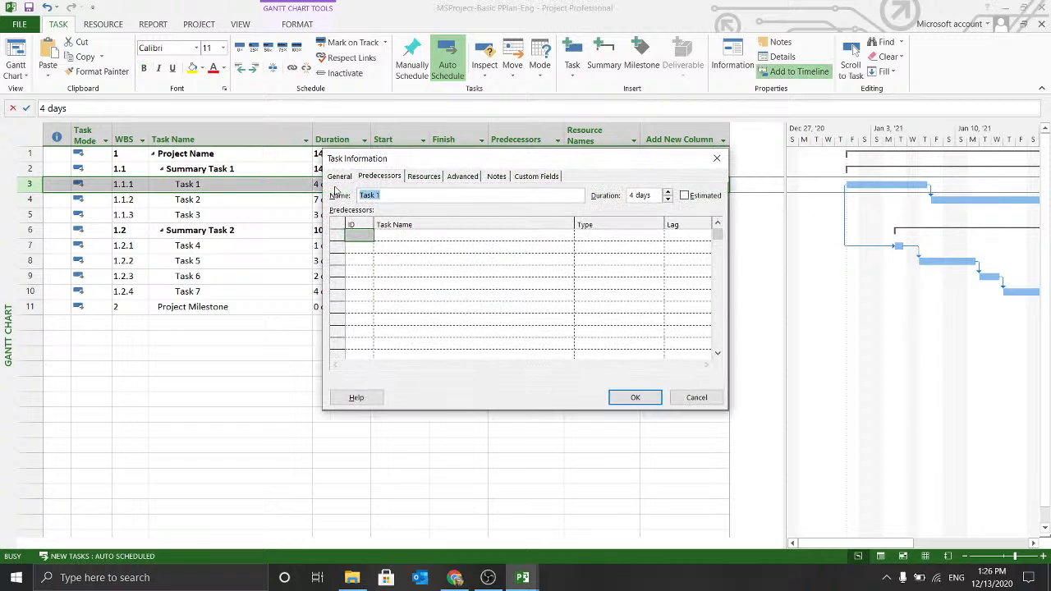
pyautogui.click(437, 176)
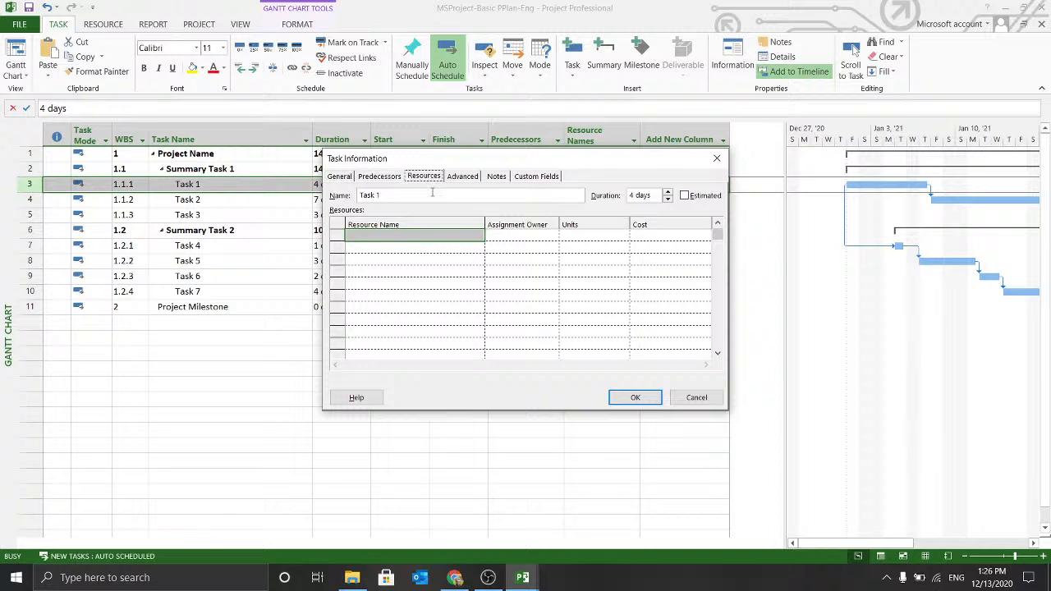
pyautogui.click(461, 240)
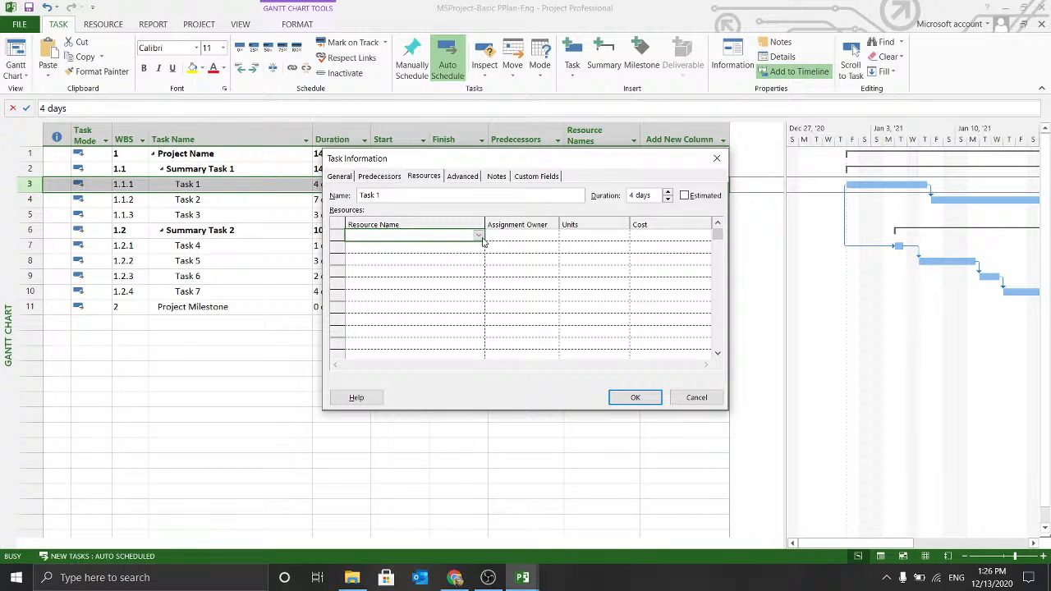
pyautogui.click(478, 236)
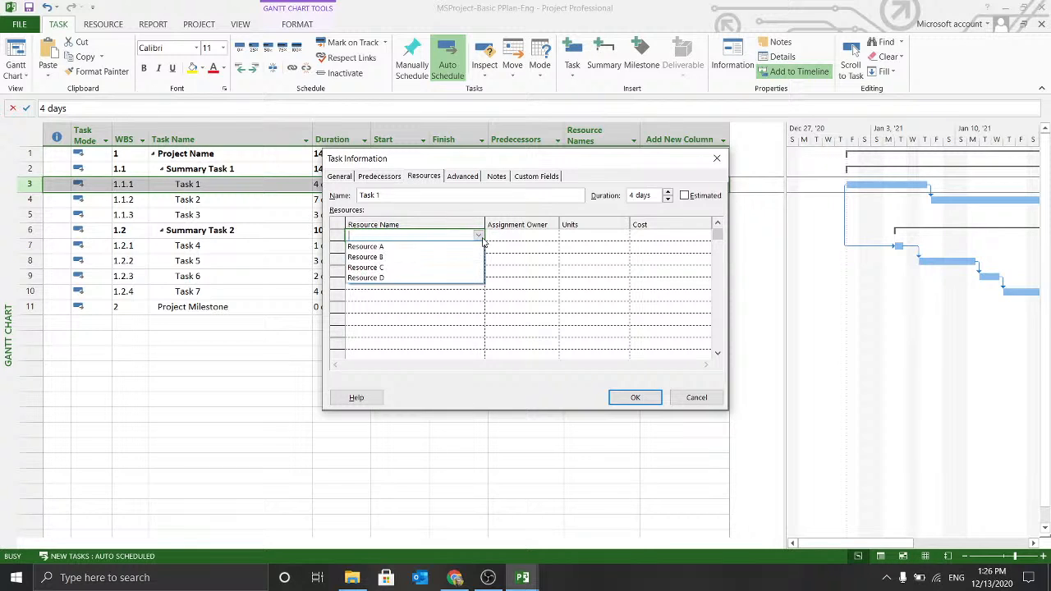
pyautogui.click(380, 247)
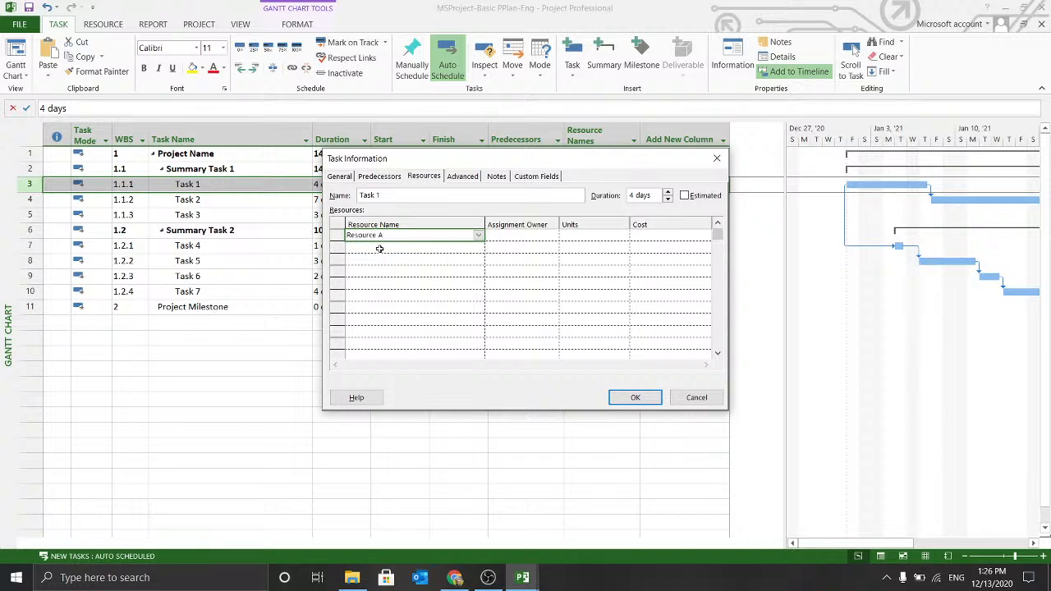
pyautogui.click(534, 234)
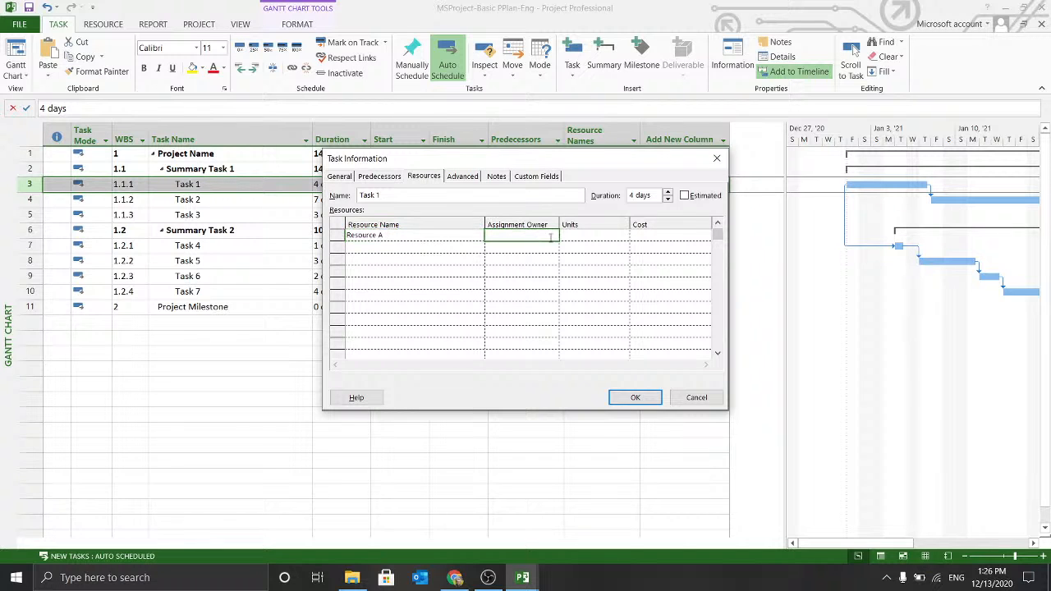
pyautogui.click(598, 236)
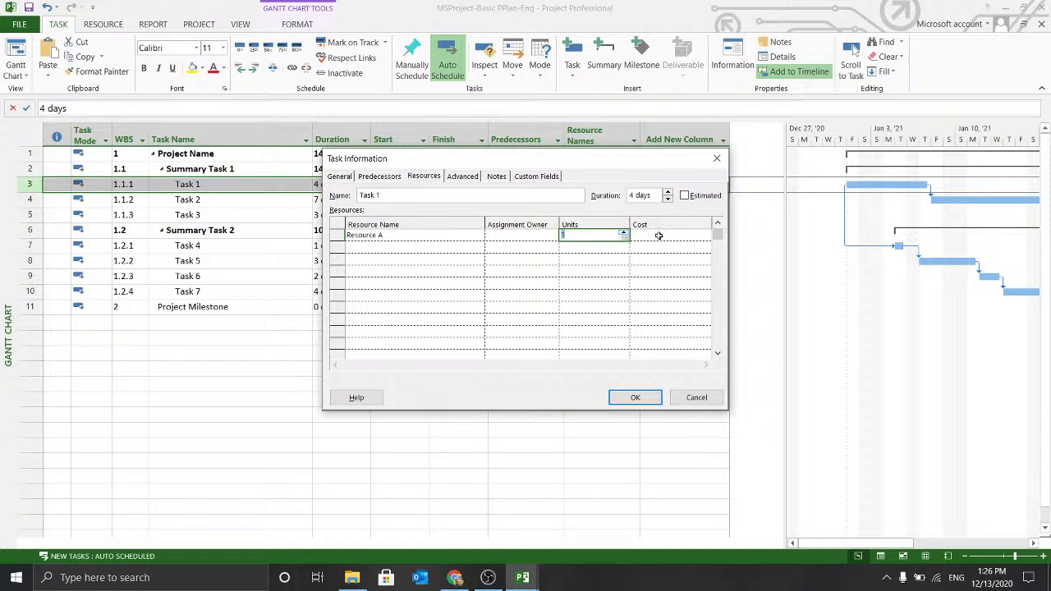
pyautogui.click(659, 236)
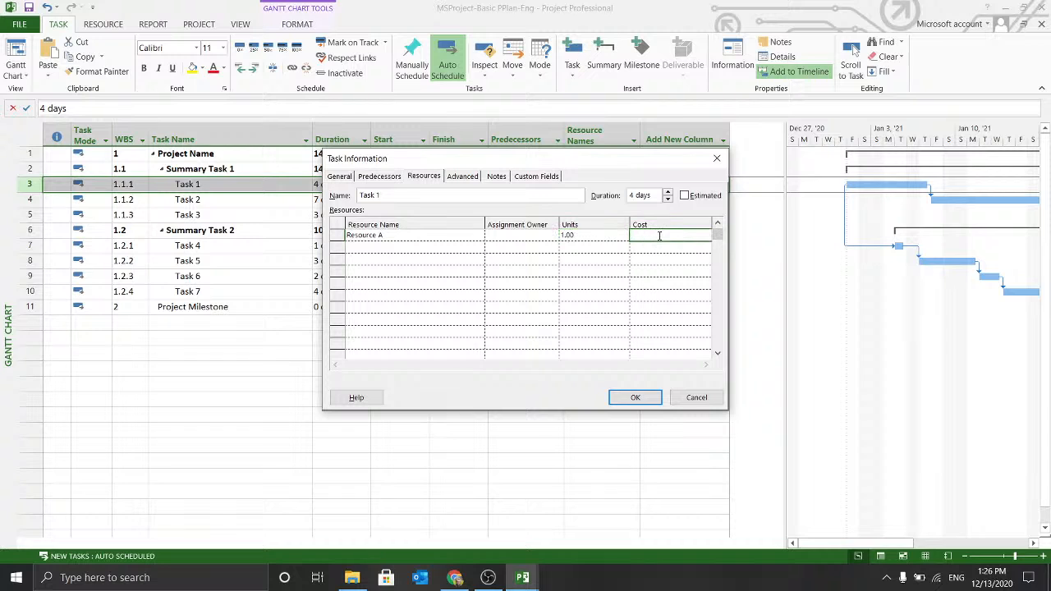
pyautogui.click(636, 398)
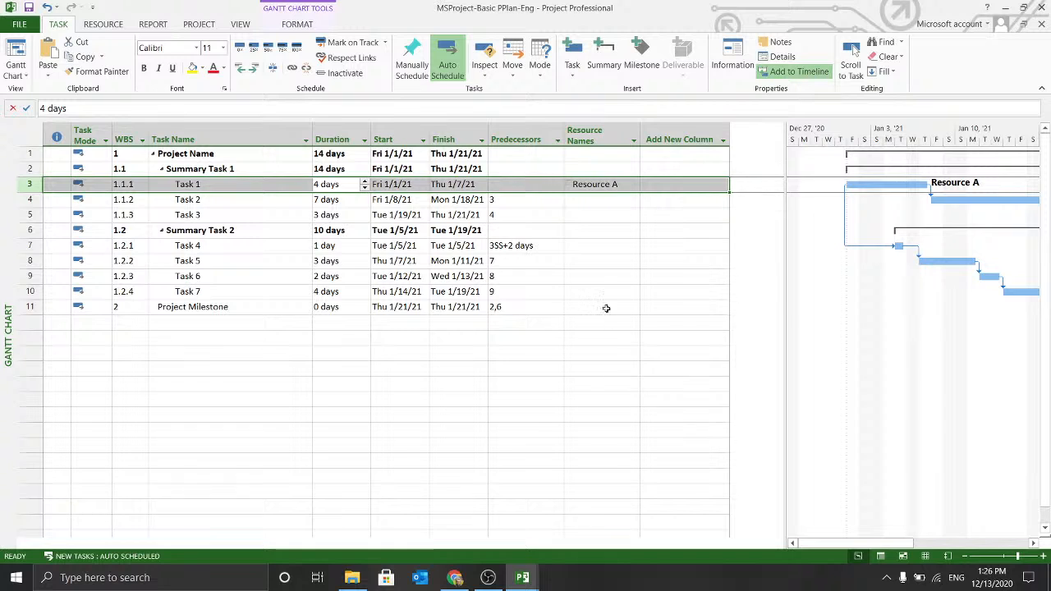
pyautogui.click(606, 308)
# Step: Assign Resource B to Task 2 directly in the Resource Names column
pyautogui.click(597, 201)
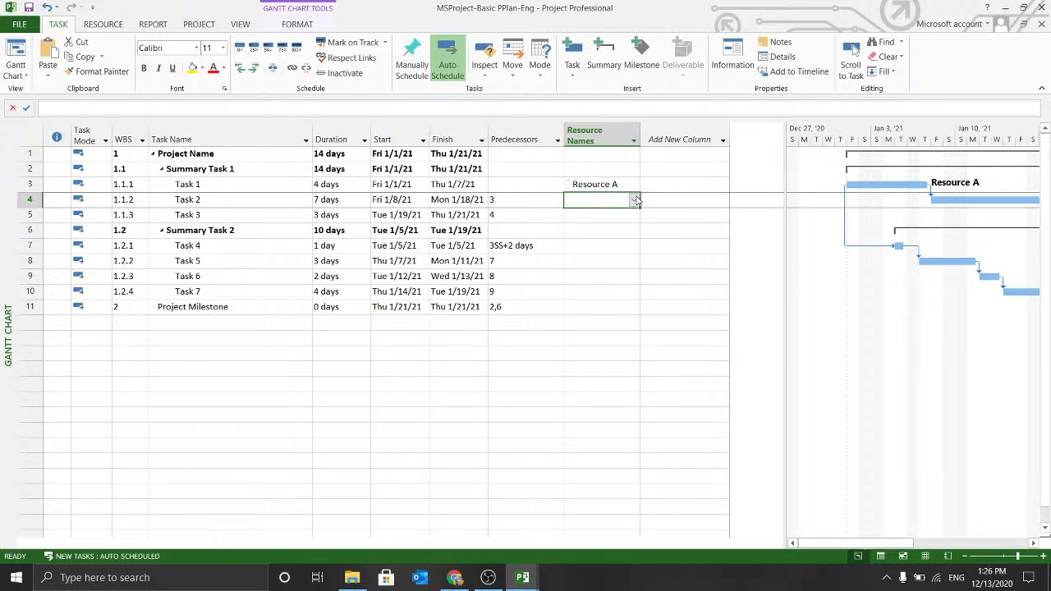
pyautogui.click(635, 200)
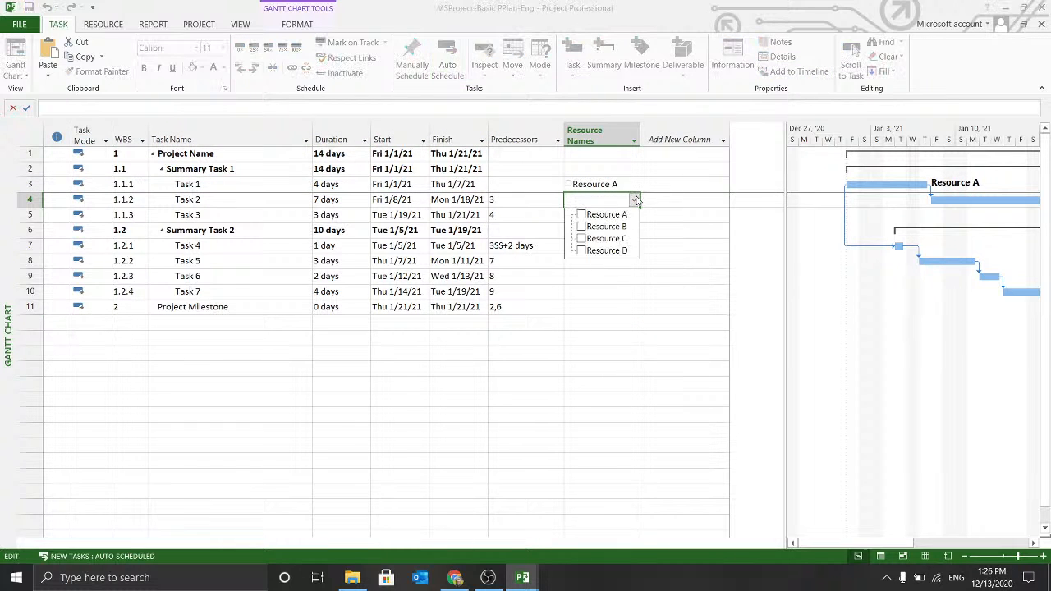
pyautogui.click(543, 204)
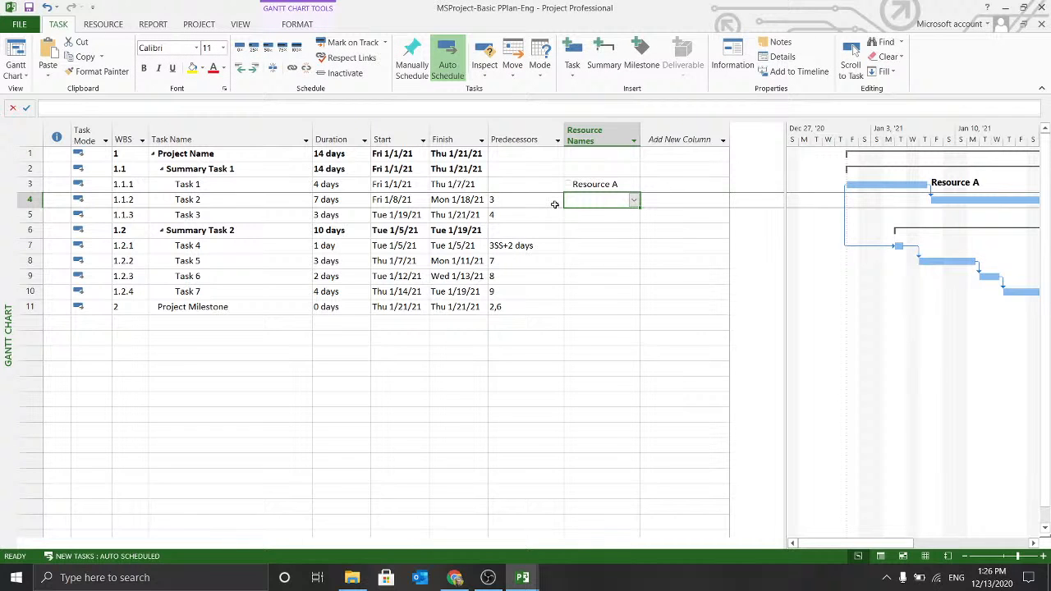
pyautogui.click(624, 216)
pyautogui.click(623, 199)
pyautogui.click(633, 201)
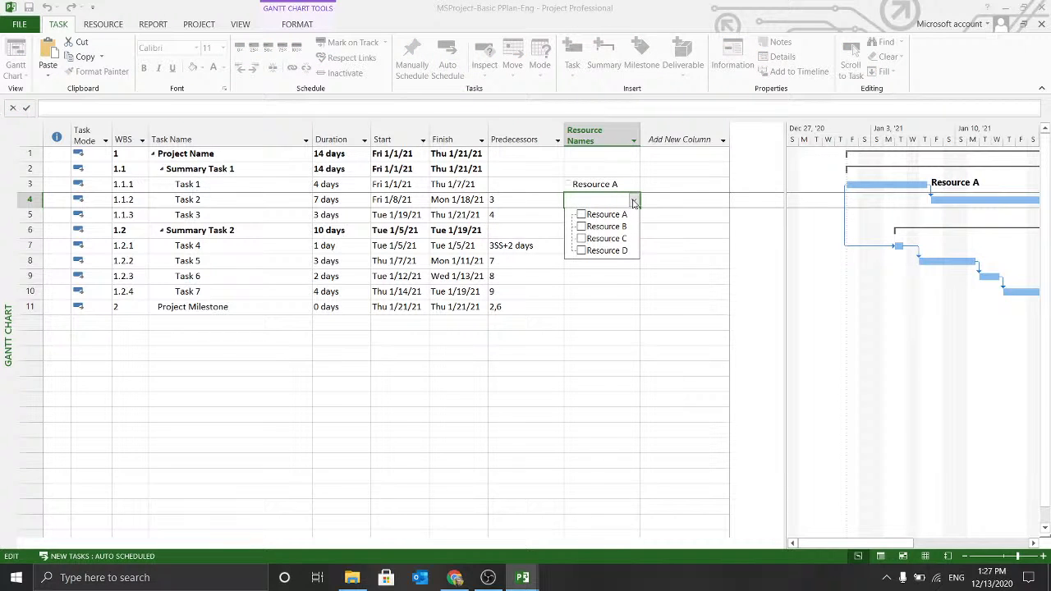
pyautogui.click(582, 227)
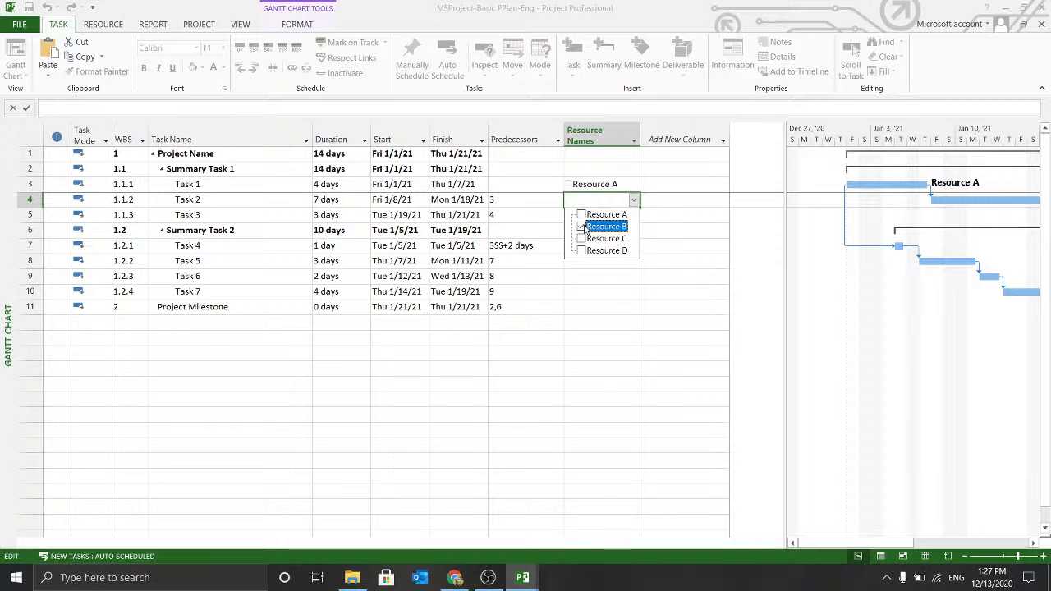
pyautogui.press('Return')
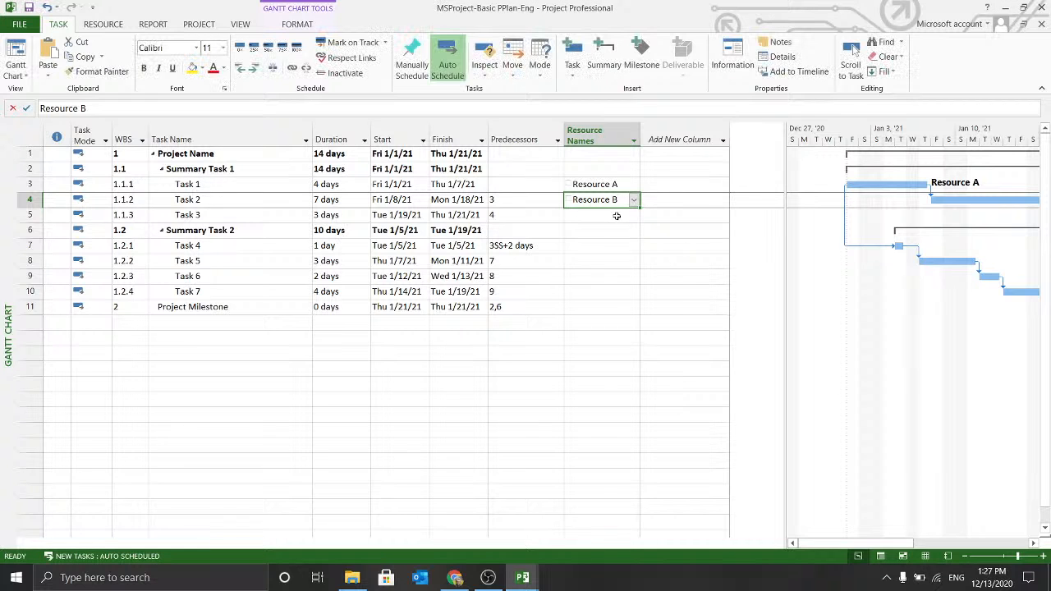
# Step: Assign Resource A and Resource B to Task 3, and widen the Resource Names column to fit both names
pyautogui.click(617, 216)
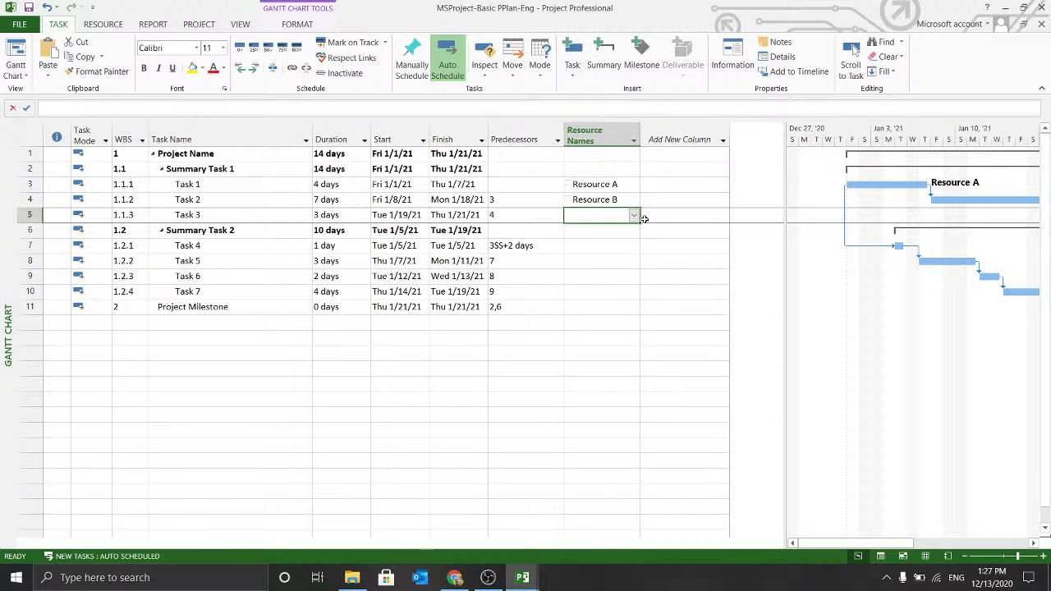
pyautogui.click(634, 215)
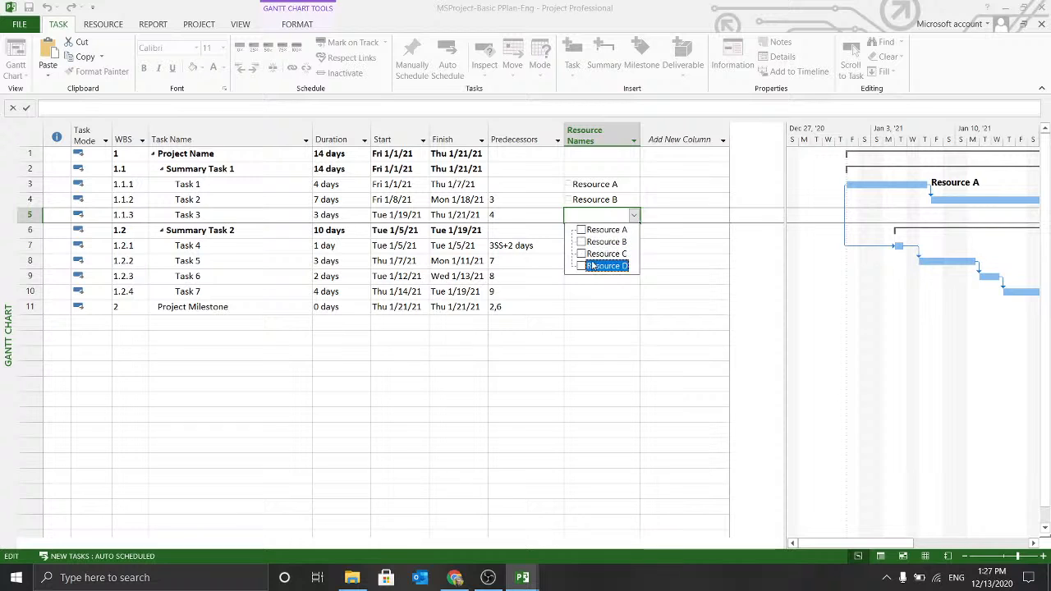
pyautogui.click(582, 231)
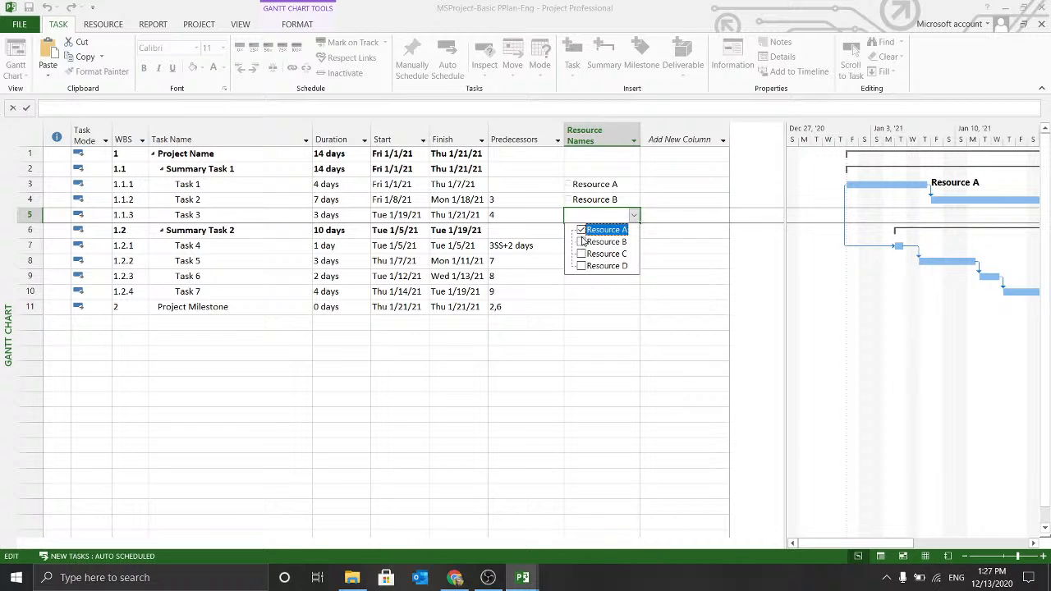
pyautogui.click(693, 246)
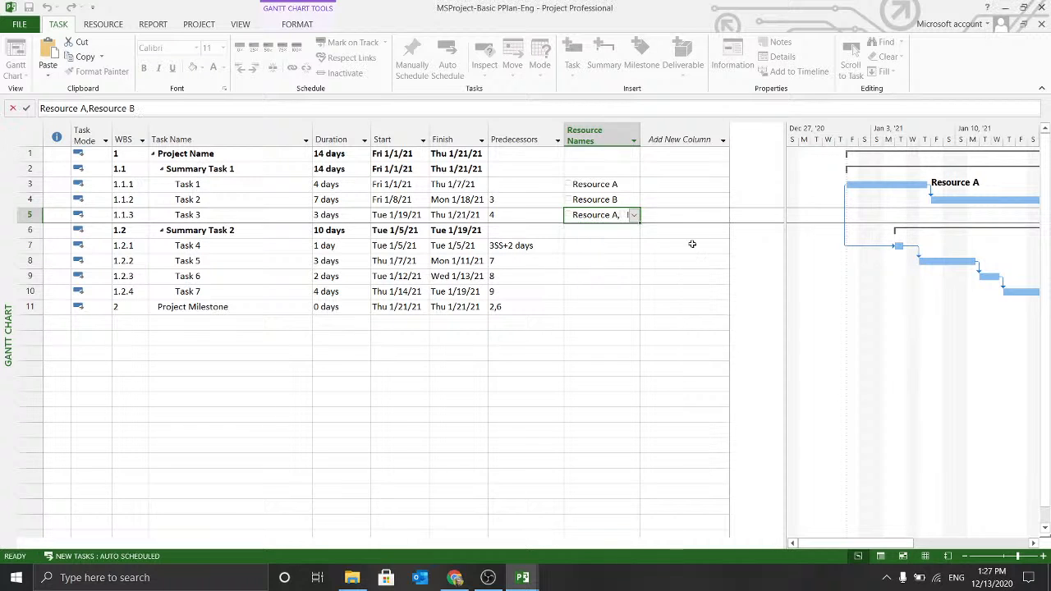
pyautogui.doubleClick(644, 130)
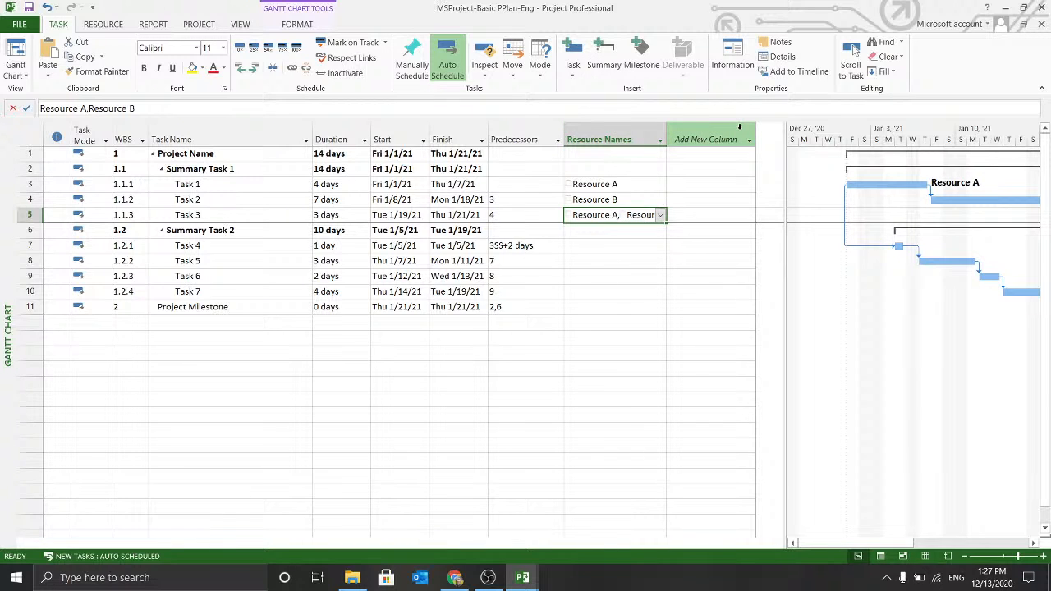
pyautogui.moveTo(666, 132); pyautogui.dragTo(721, 135)
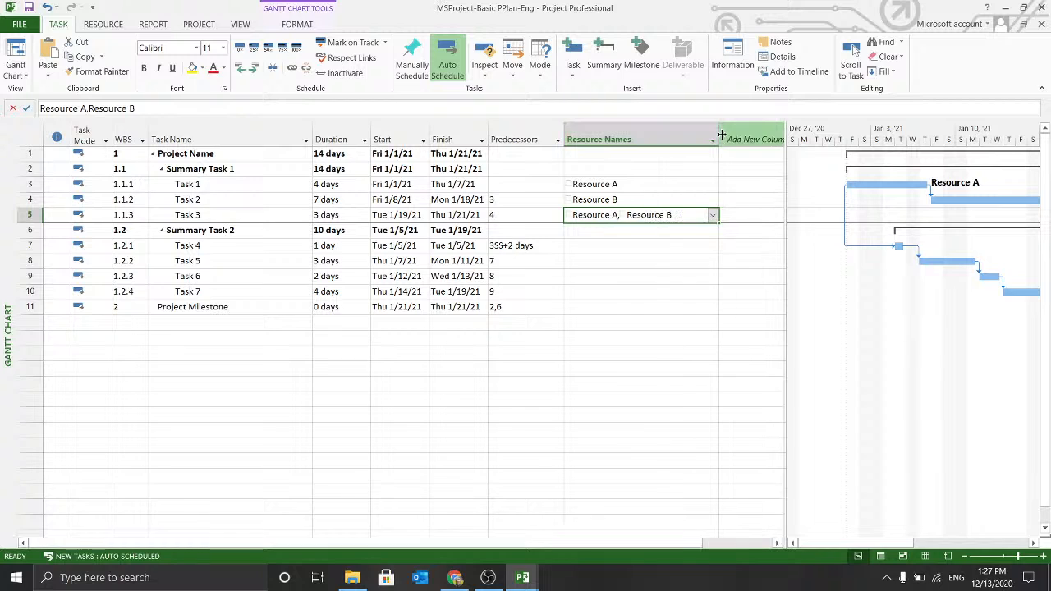
# Step: Assign Resource C to Task 4 in the Resource Names column
pyautogui.click(630, 244)
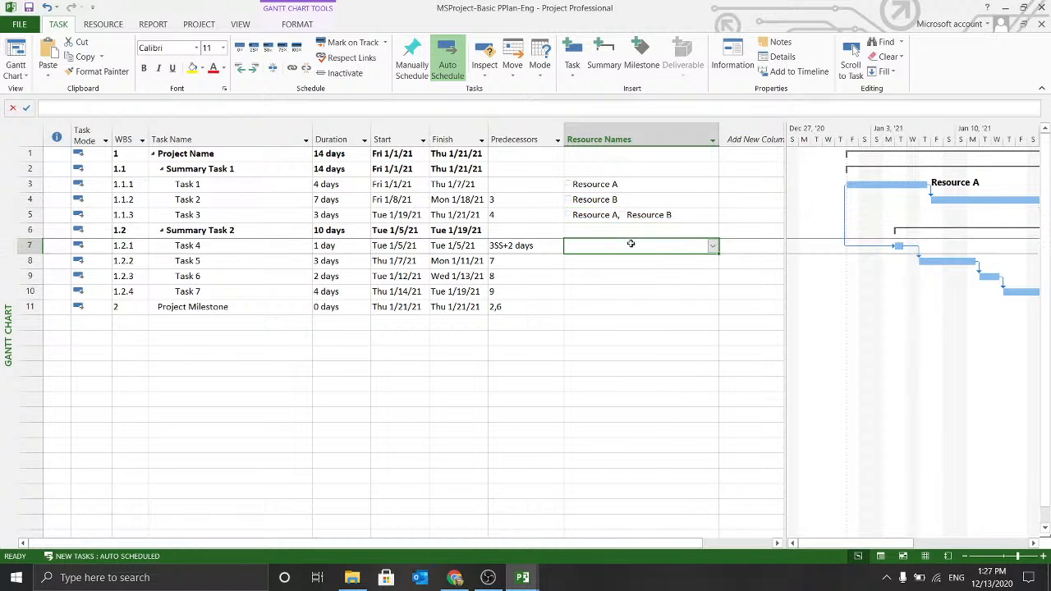
pyautogui.click(713, 247)
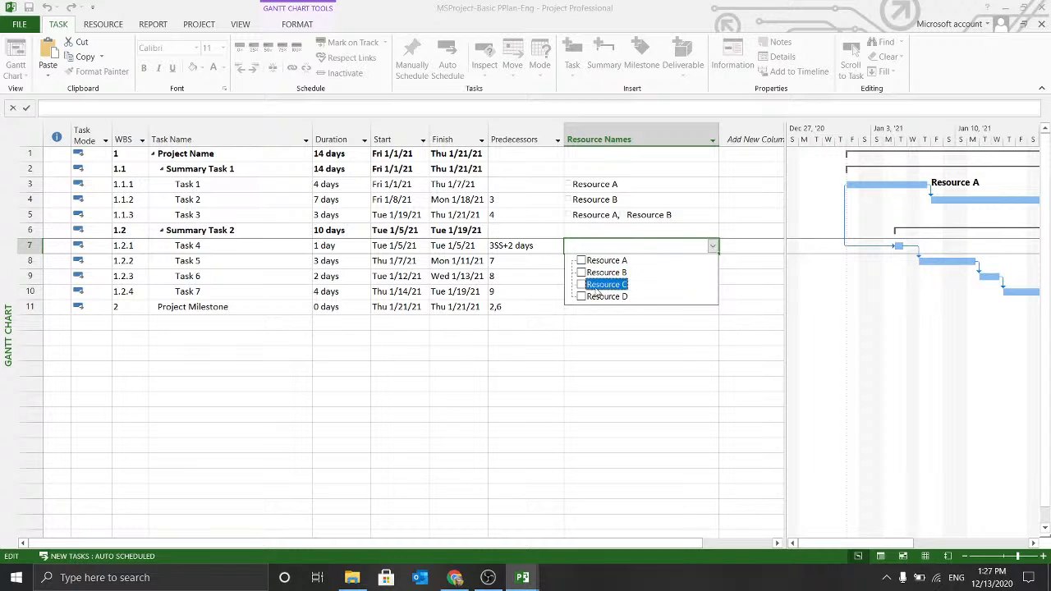
pyautogui.click(649, 308)
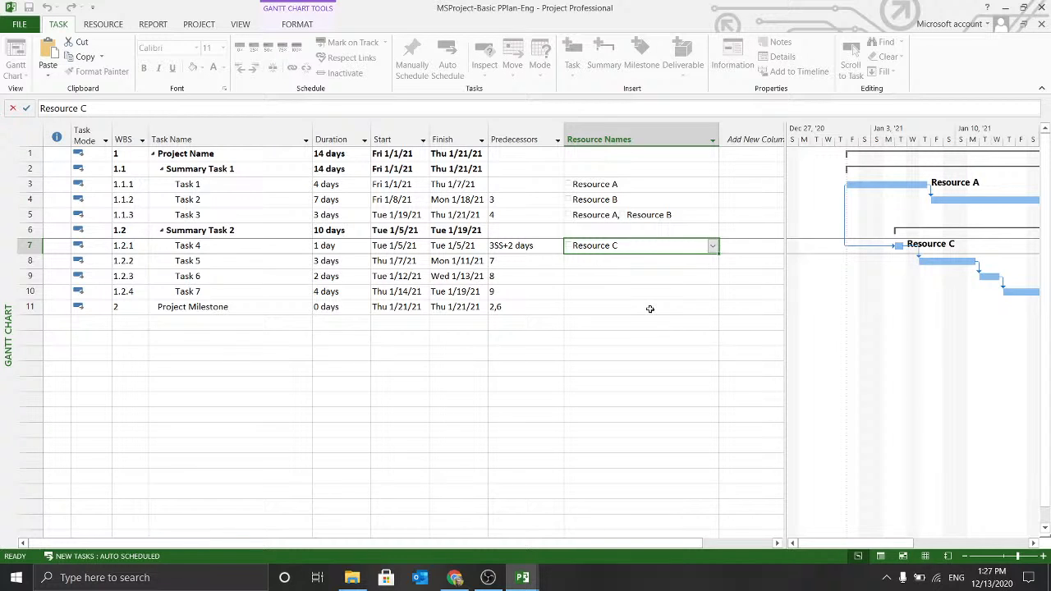
# Step: Assign Resource A and Resource D to Task 5 in the Resource Names column
pyautogui.click(640, 261)
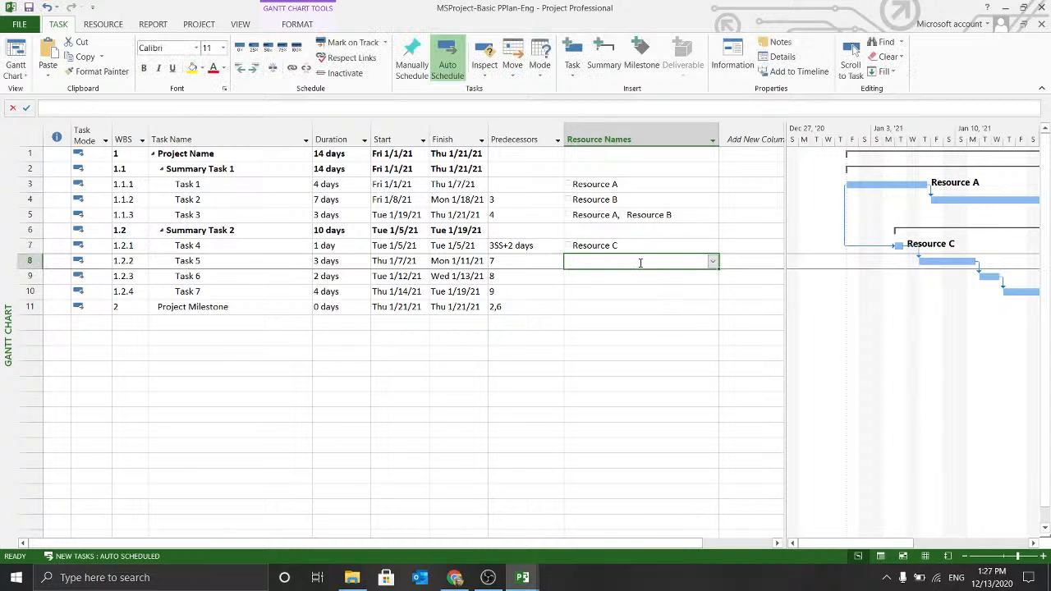
pyautogui.click(714, 262)
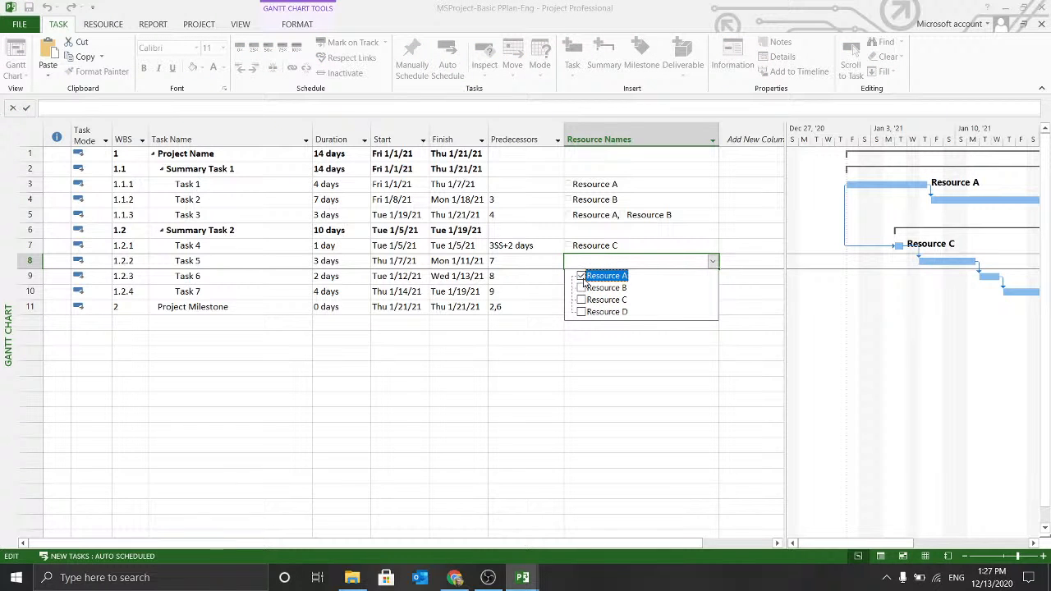
pyautogui.click(596, 335)
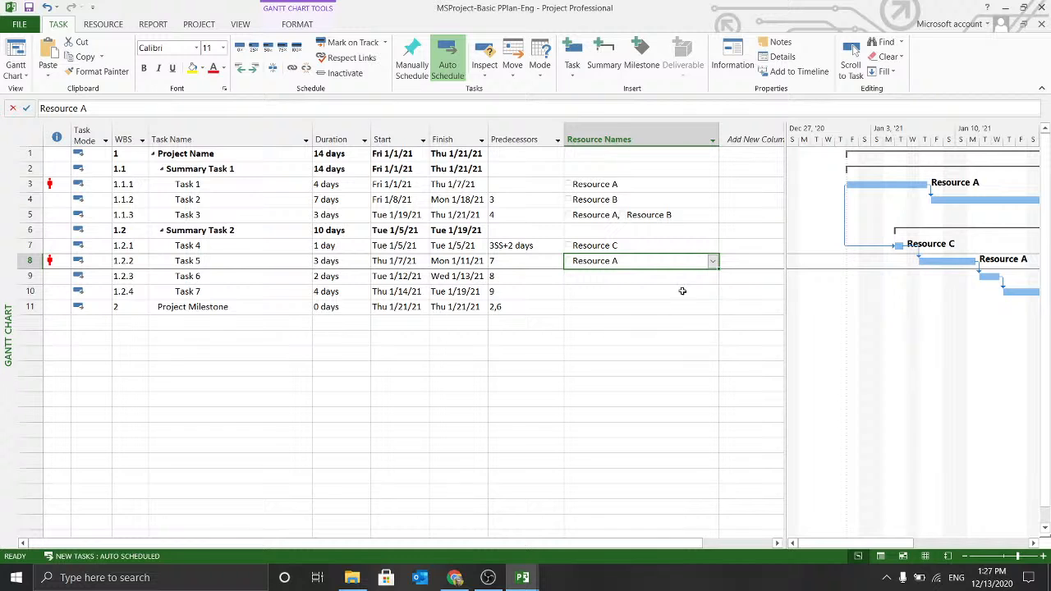
pyautogui.click(713, 261)
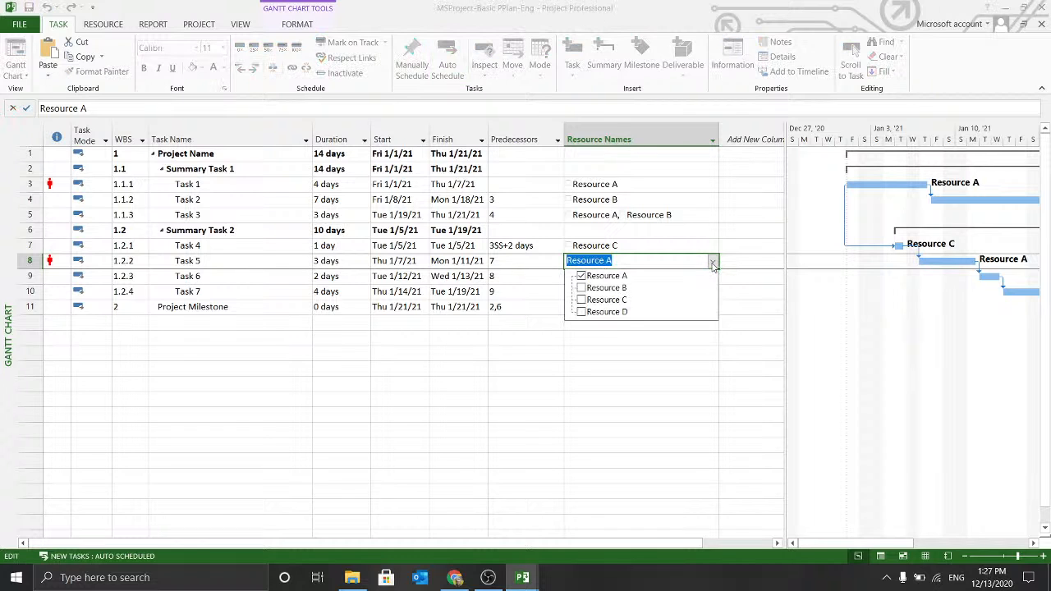
pyautogui.click(583, 317)
pyautogui.click(636, 335)
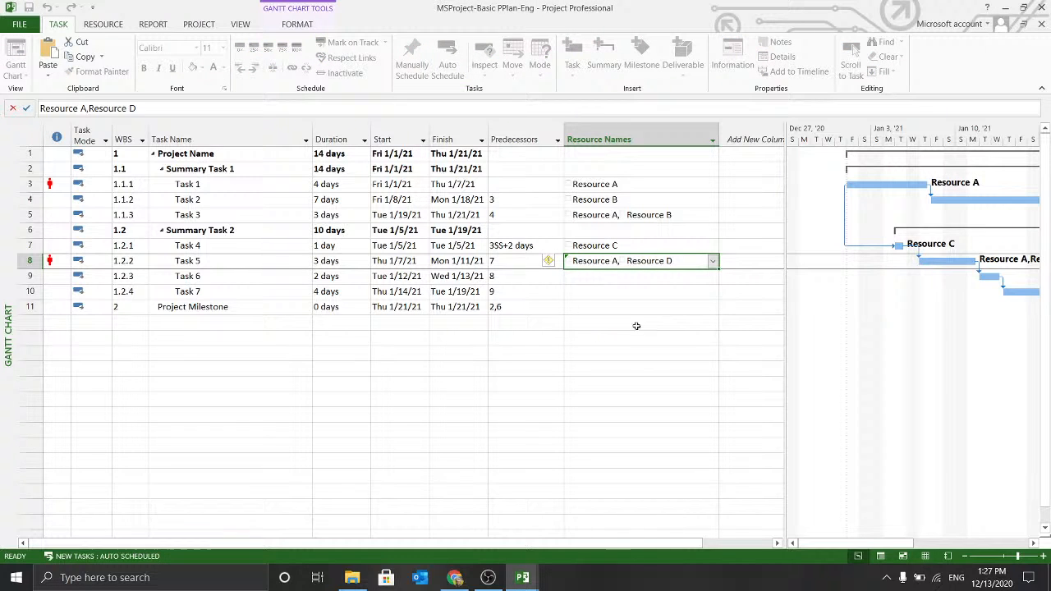
# Step: Assign Resource D to Task 6 in the Resource Names column
pyautogui.click(636, 276)
pyautogui.click(712, 278)
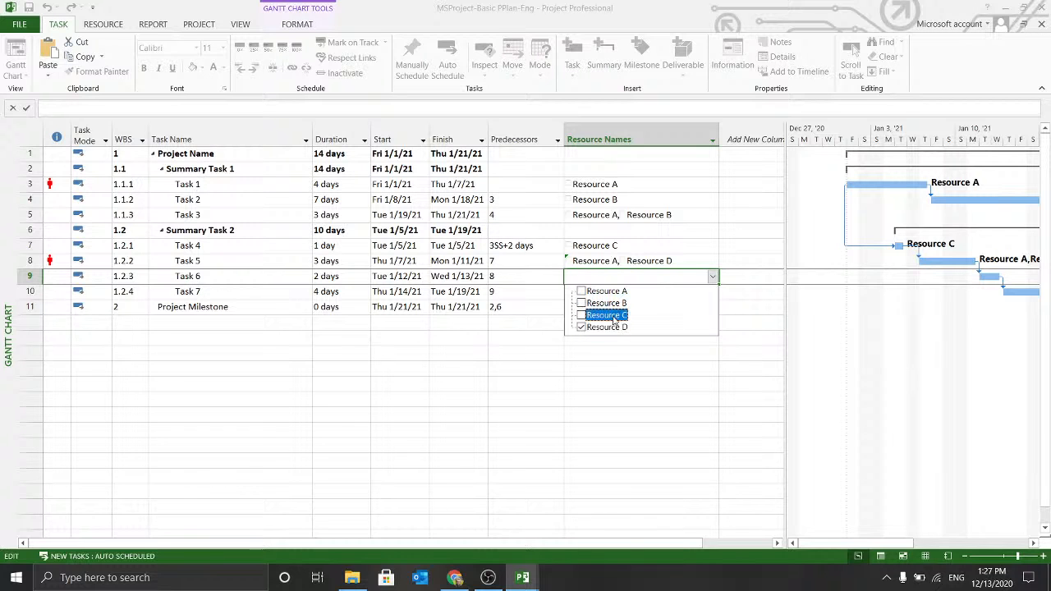
pyautogui.click(582, 328)
pyautogui.click(665, 354)
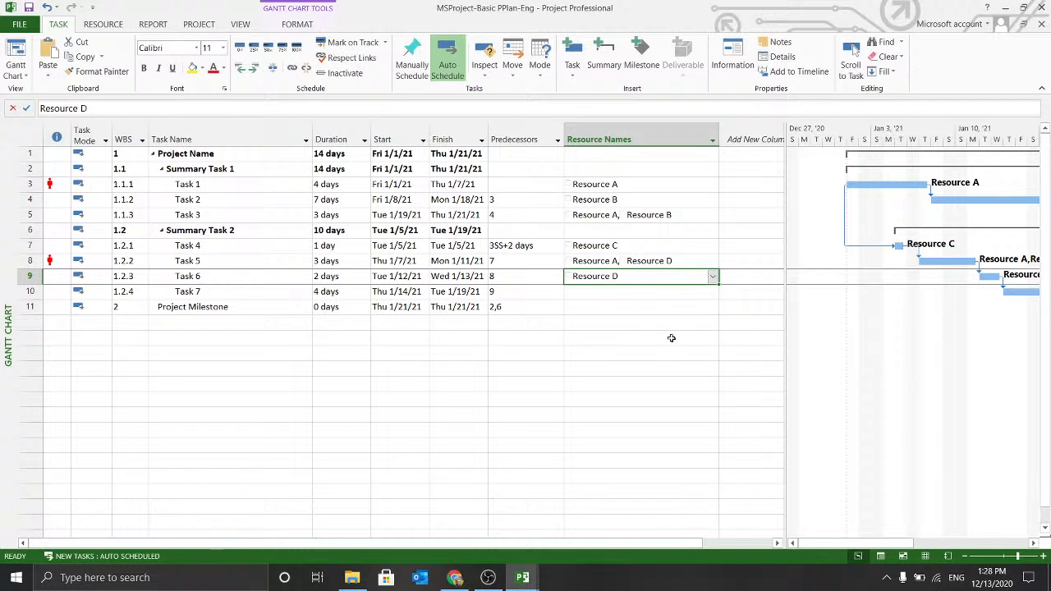
# Step: Assign Resource C to Task 7 in the Resource Names column
pyautogui.click(709, 292)
pyautogui.click(712, 292)
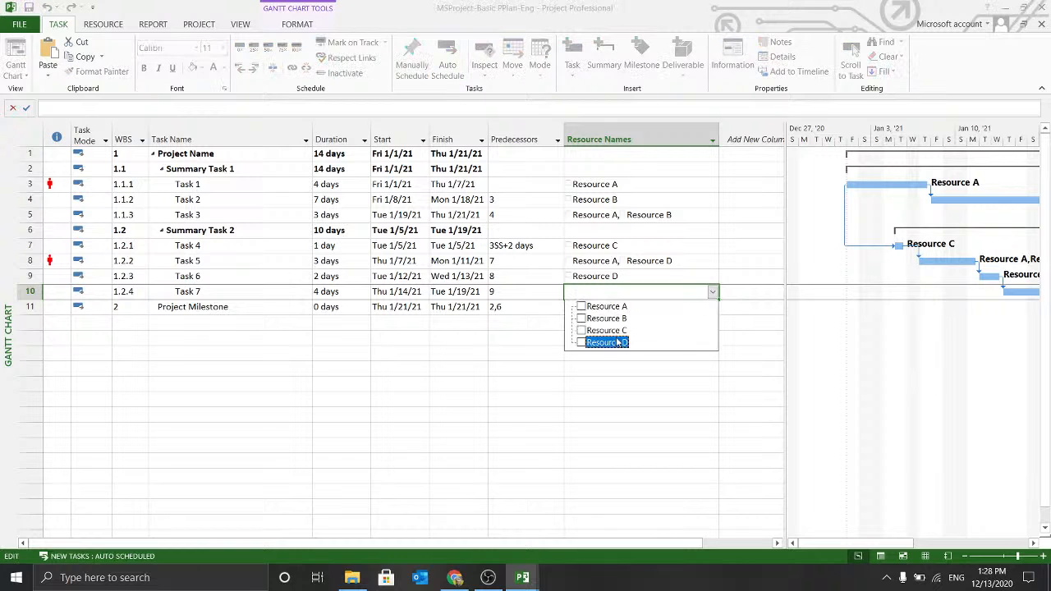
pyautogui.click(611, 393)
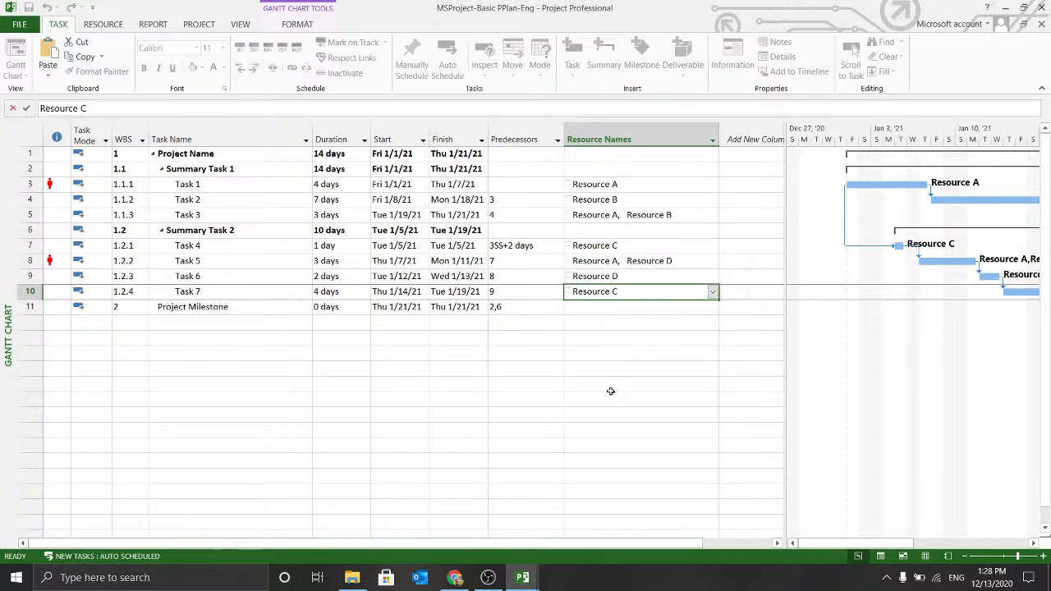
pyautogui.click(742, 378)
# Step: Examine the red indicator on Task 5 and compare the Resource A assignments and dates of Task 1 and Task 5
pyautogui.moveTo(615, 292)
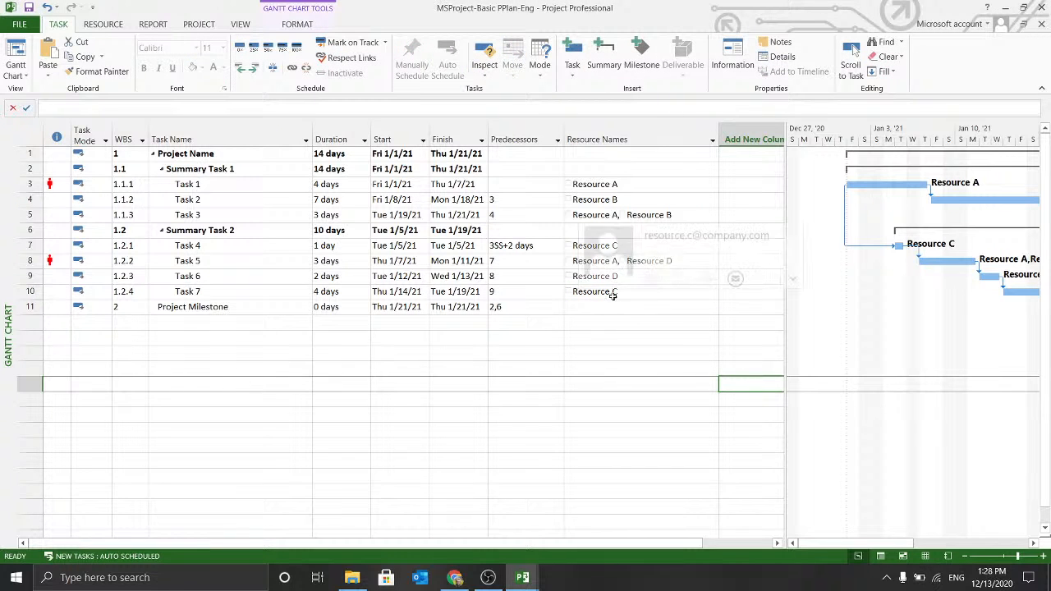
pyautogui.click(375, 260)
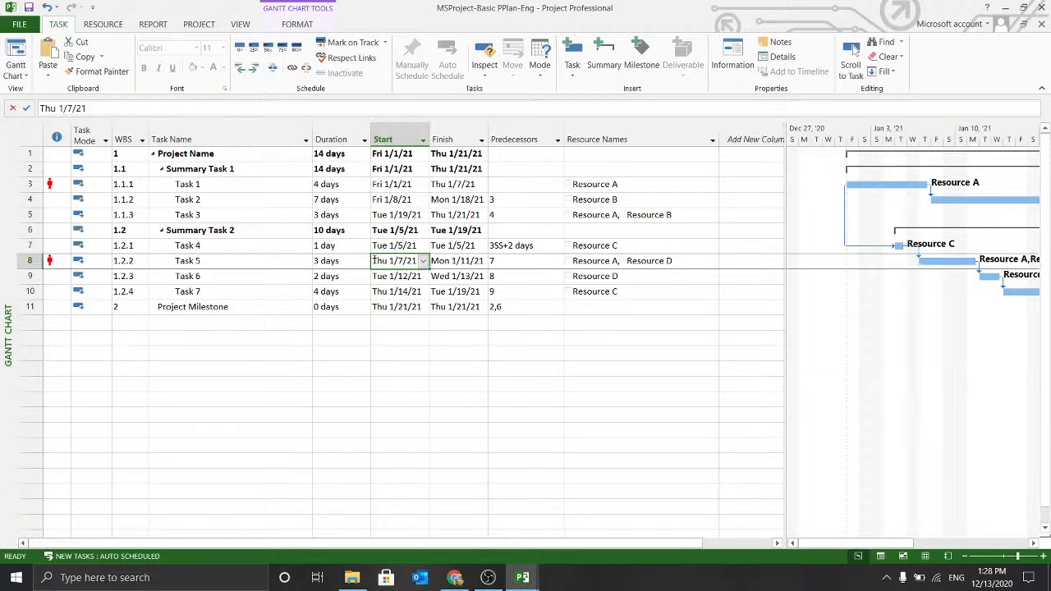
pyautogui.click(579, 262)
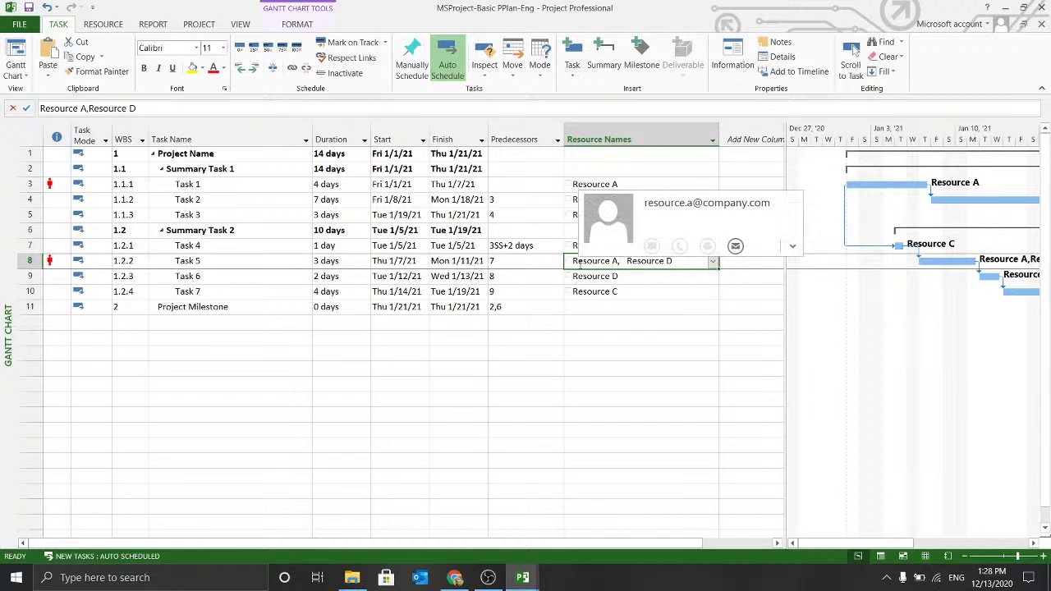
pyautogui.moveTo(51, 262)
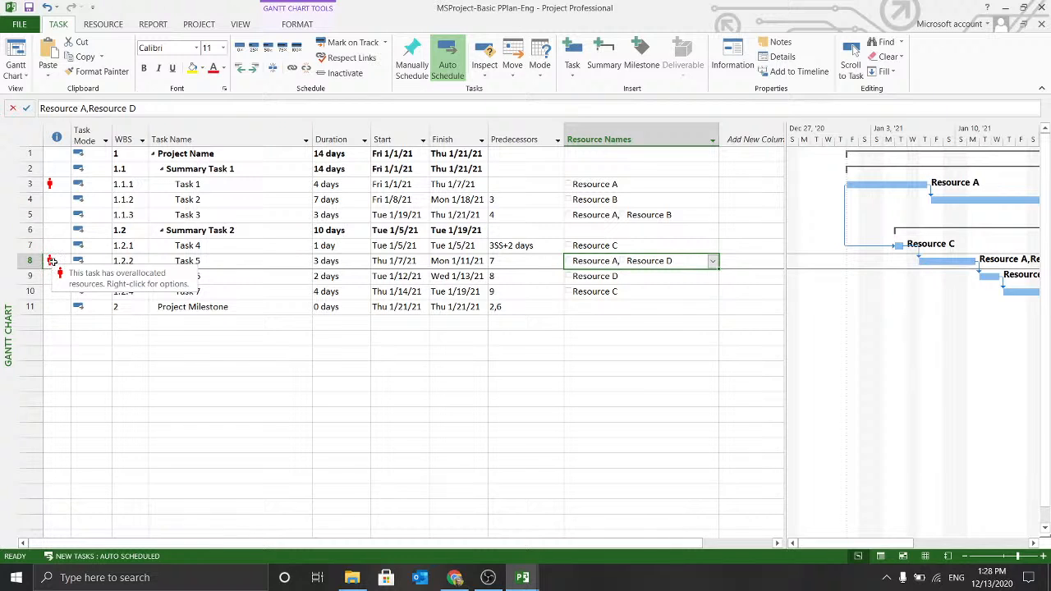
pyautogui.click(51, 261)
pyautogui.moveTo(48, 261)
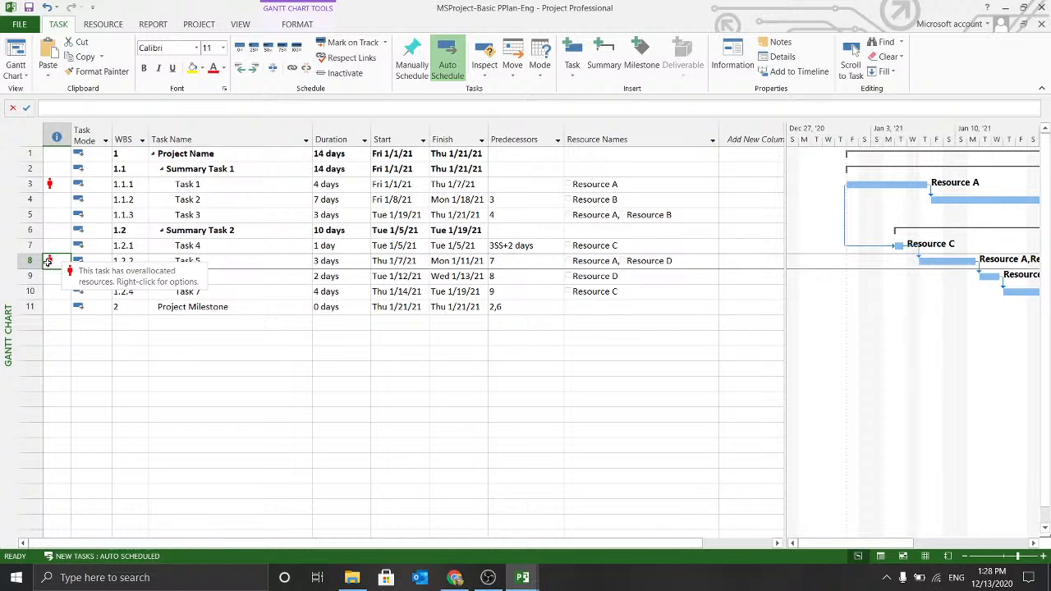
pyautogui.click(483, 345)
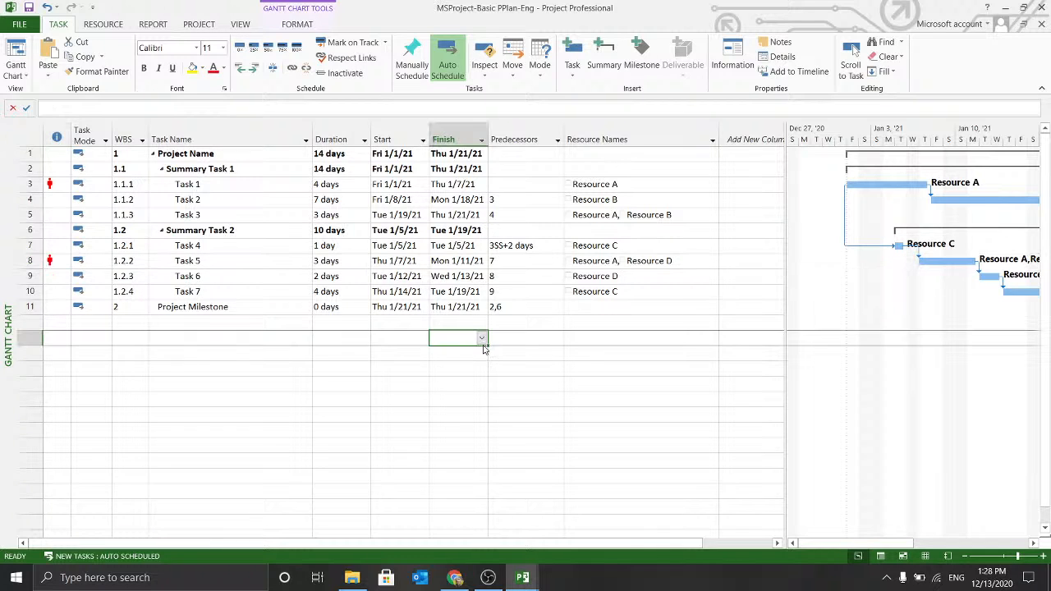
pyautogui.click(600, 261)
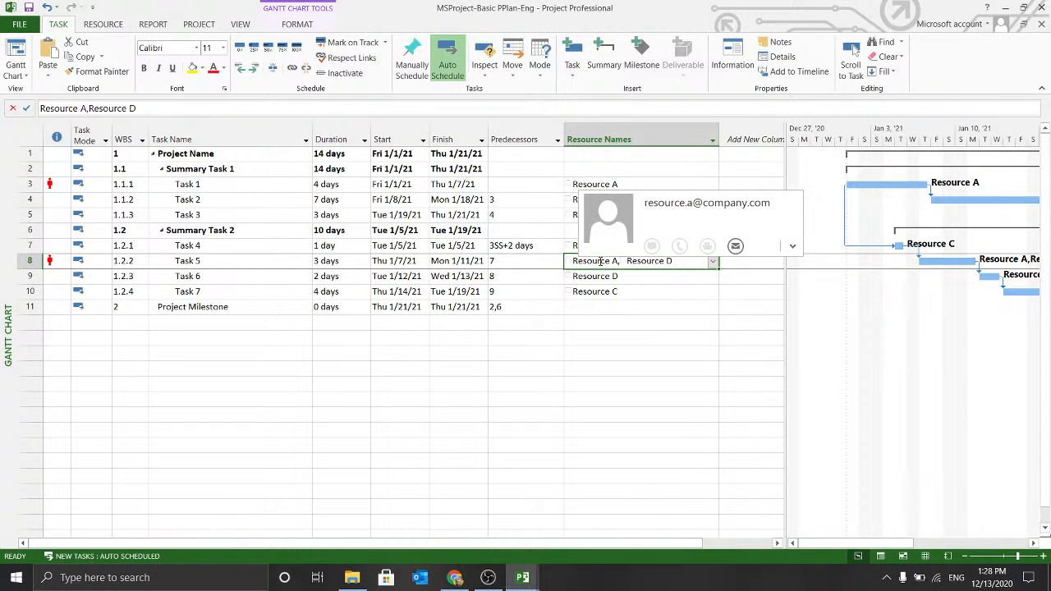
pyautogui.click(591, 188)
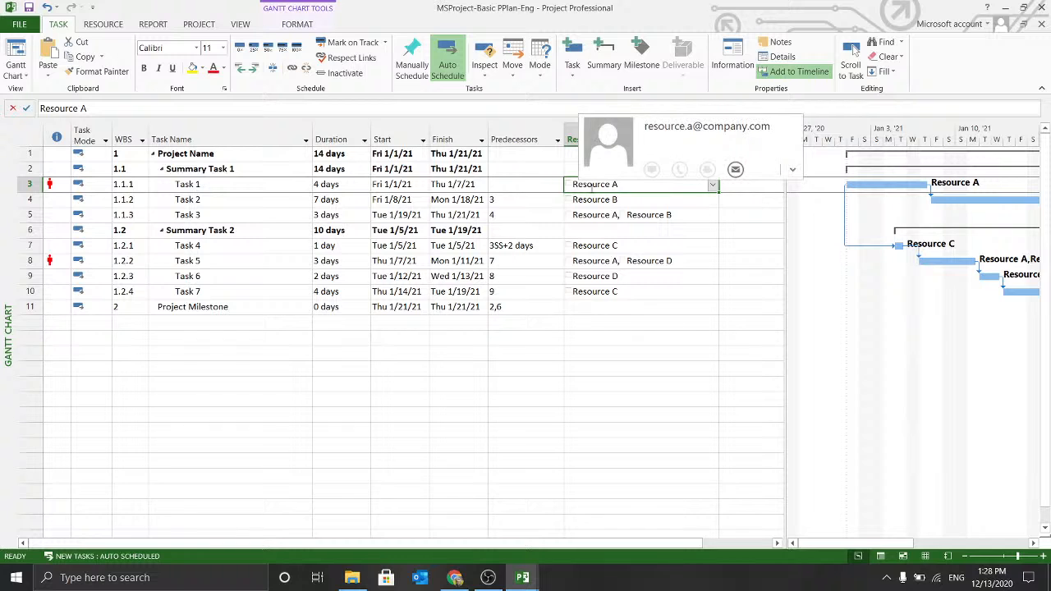
pyautogui.click(590, 266)
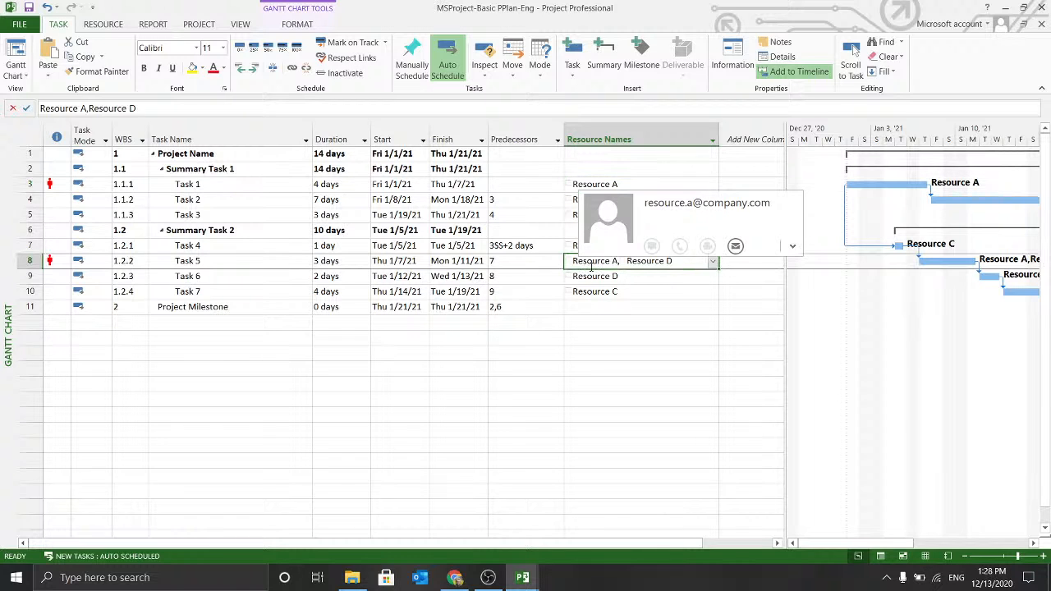
# Step: Switch from the Gantt Chart to the Resource Usage view
pyautogui.click(106, 25)
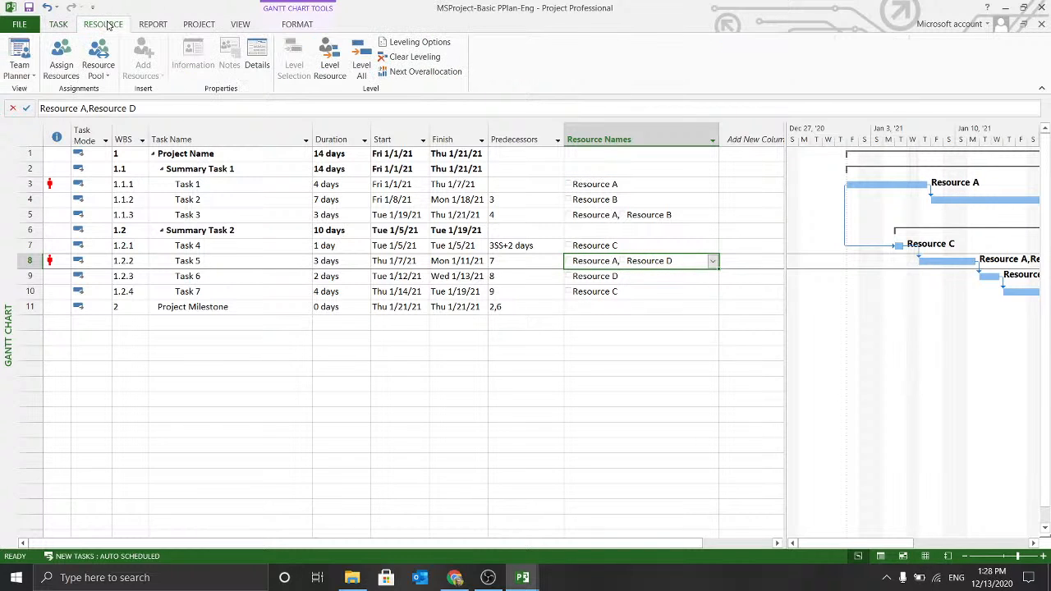
pyautogui.click(26, 78)
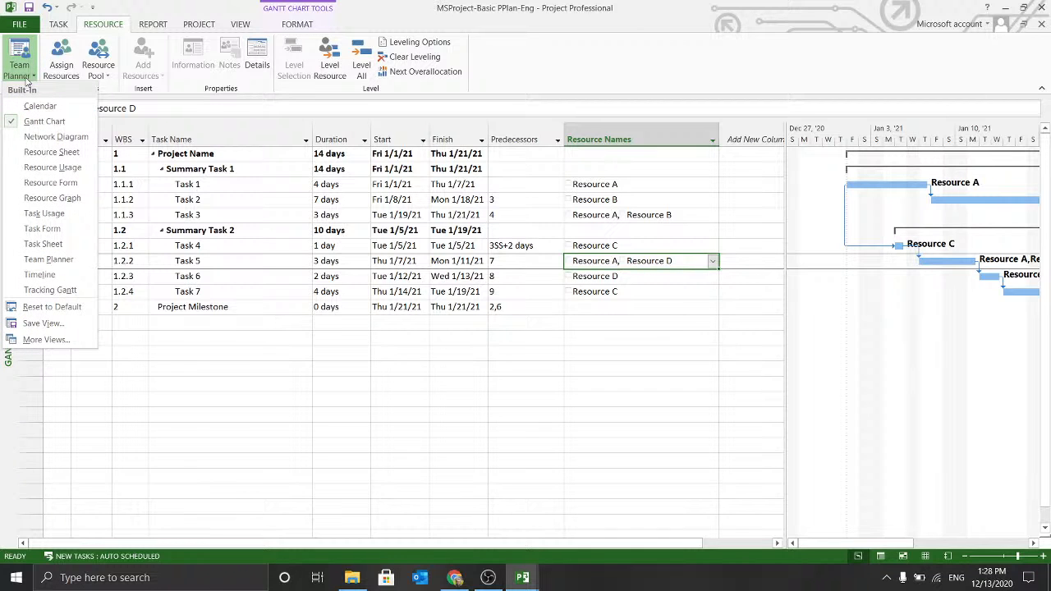
pyautogui.click(62, 167)
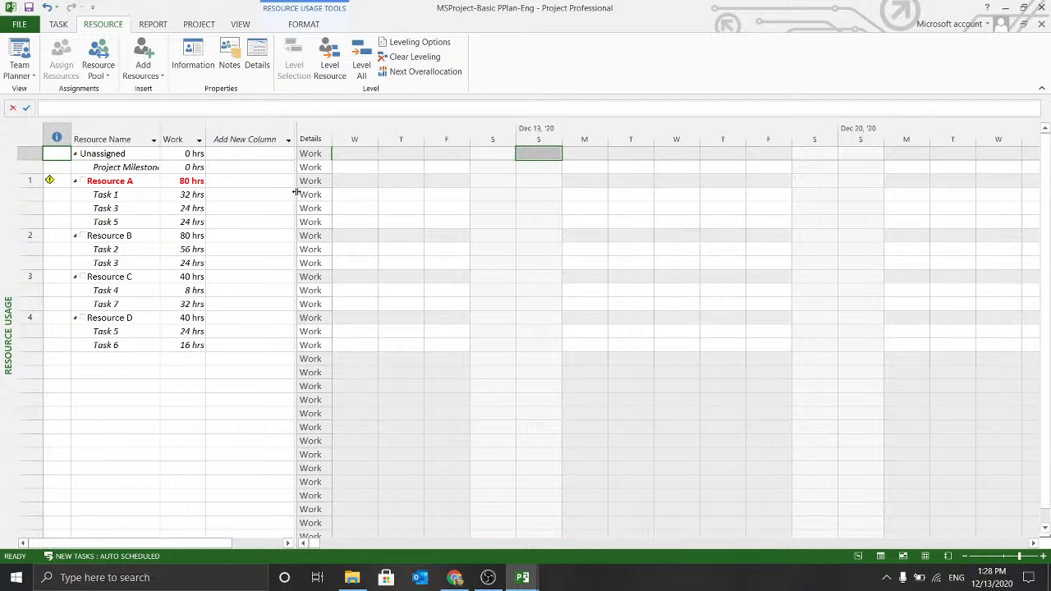
# Step: Examine Resource A's daily work hours across the weeks of Dec 27, '20 and Jan 3, '21 to locate the overallocated day
pyautogui.click(397, 179)
pyautogui.press('Right')
pyautogui.press('Right')
pyautogui.press('Right')
pyautogui.press('Right')
pyautogui.press('Right')
pyautogui.press('Right')
pyautogui.press('Right')
pyautogui.press('Right')
pyautogui.press('Right')
pyautogui.press('Right')
pyautogui.press('Right')
pyautogui.press('Right')
pyautogui.press('Right')
pyautogui.press('Right')
pyautogui.press('Right')
pyautogui.press('Right')
pyautogui.press('Right')
pyautogui.press('Right')
pyautogui.press('Right')
pyautogui.press('Right')
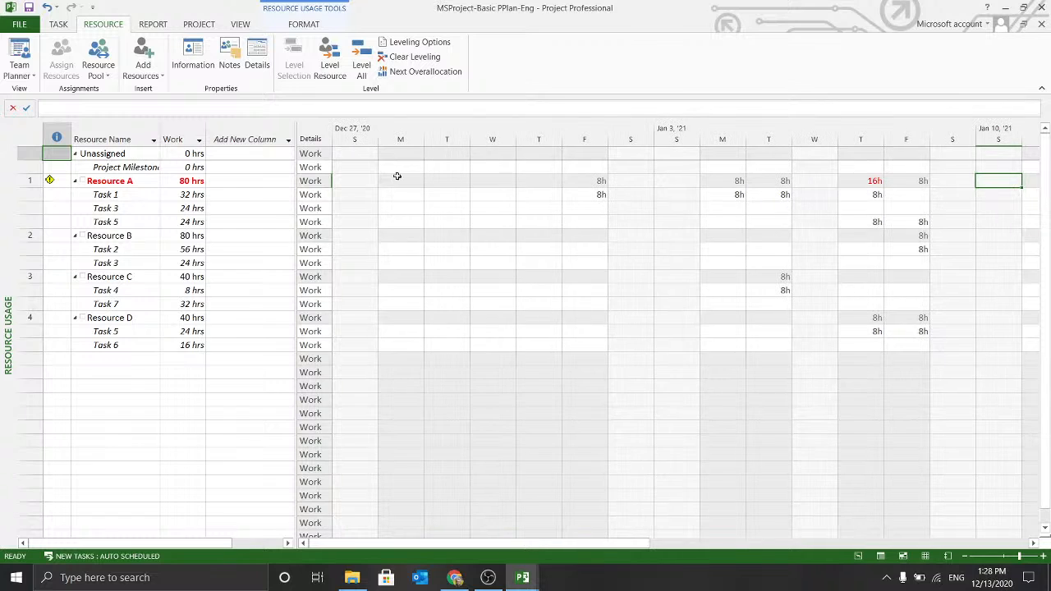
pyautogui.press('Left')
pyautogui.press('Left')
pyautogui.press('Left')
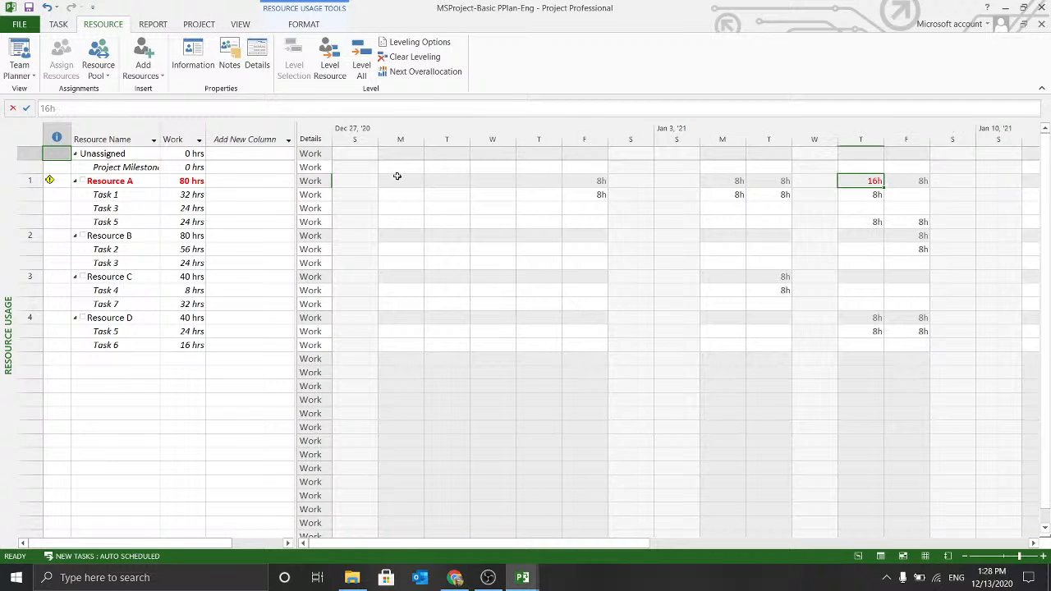
pyautogui.press('Left')
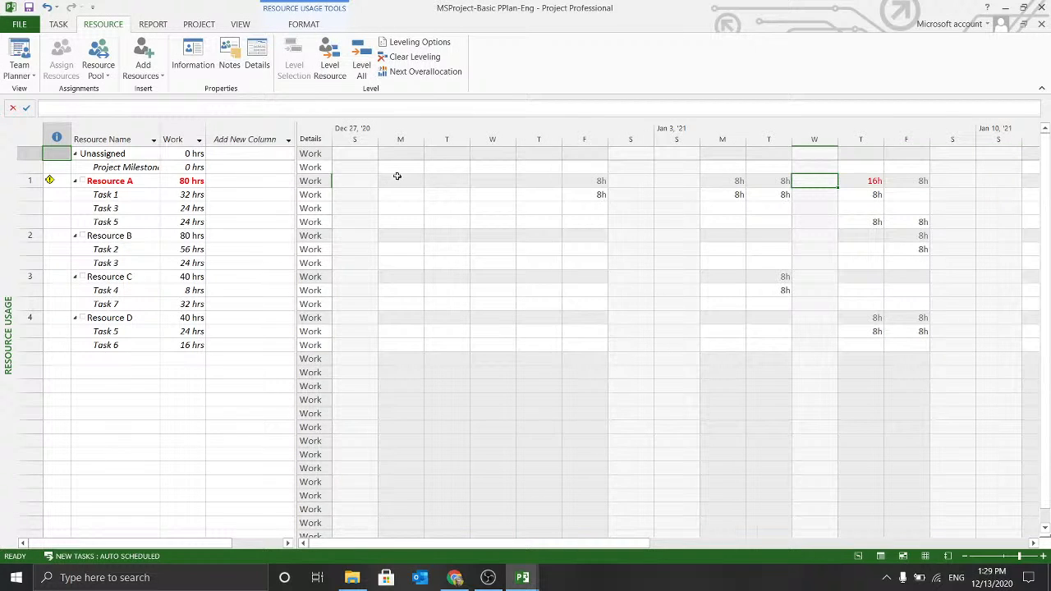
pyautogui.click(462, 206)
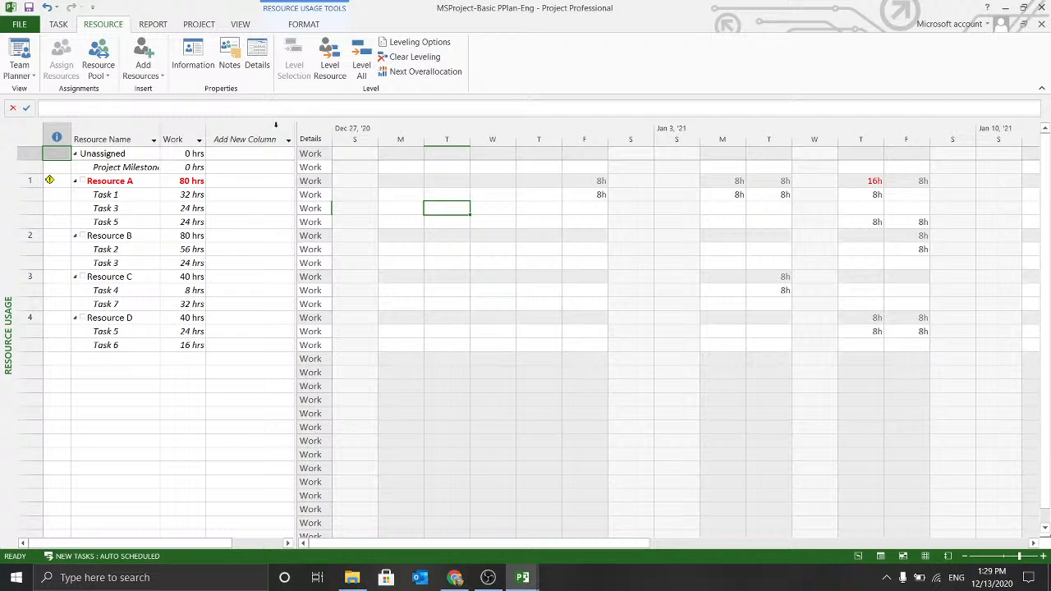
pyautogui.click(142, 183)
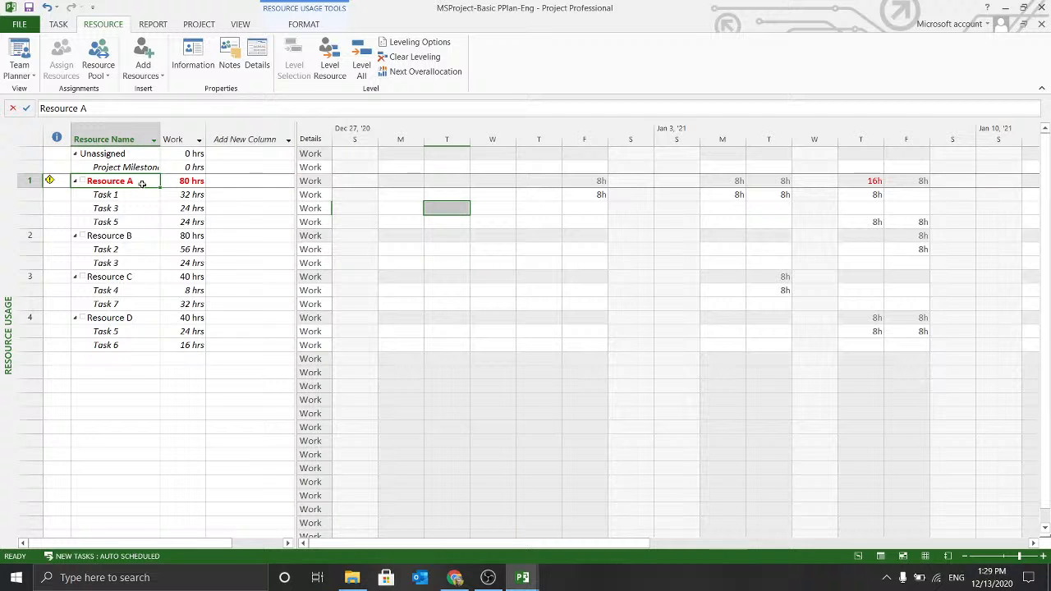
# Step: Review Resource A's total work, Task 1's work, and the resource's daily hours from Friday of the Dec 27, '20 week through the following Thursday
pyautogui.click(194, 181)
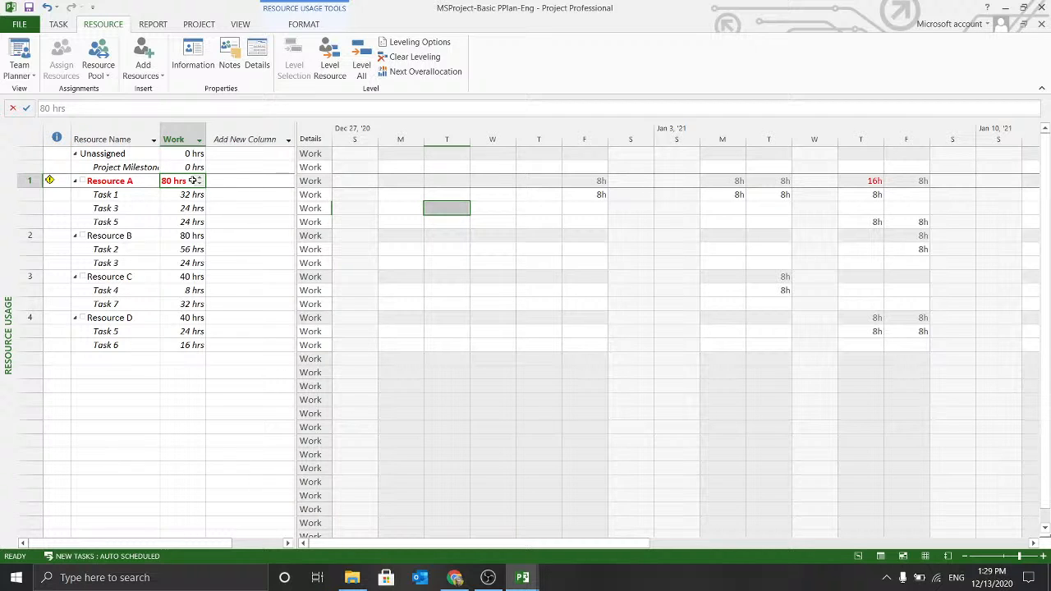
pyautogui.click(192, 195)
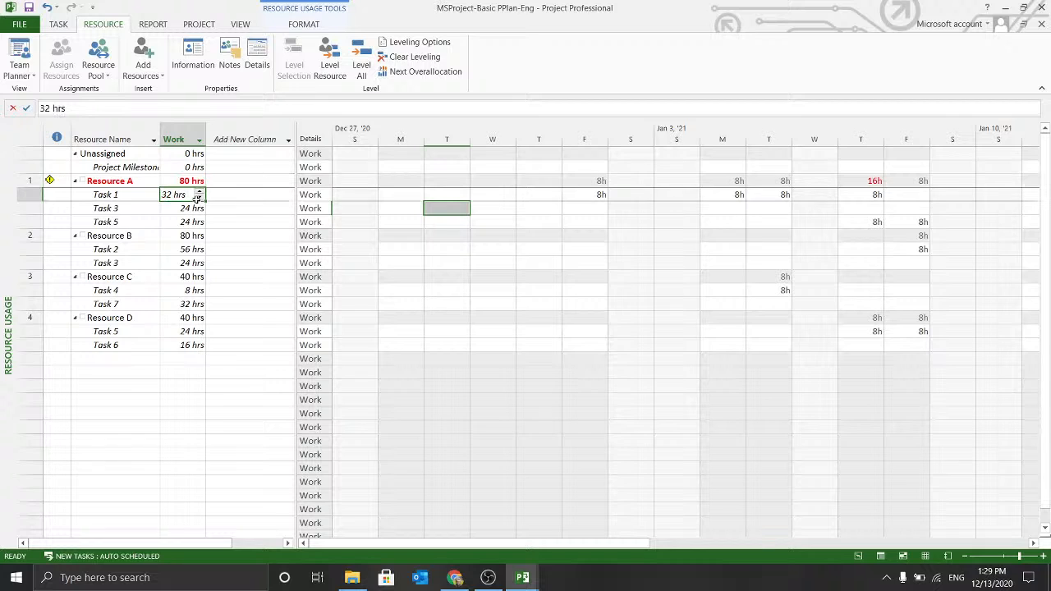
pyautogui.click(601, 194)
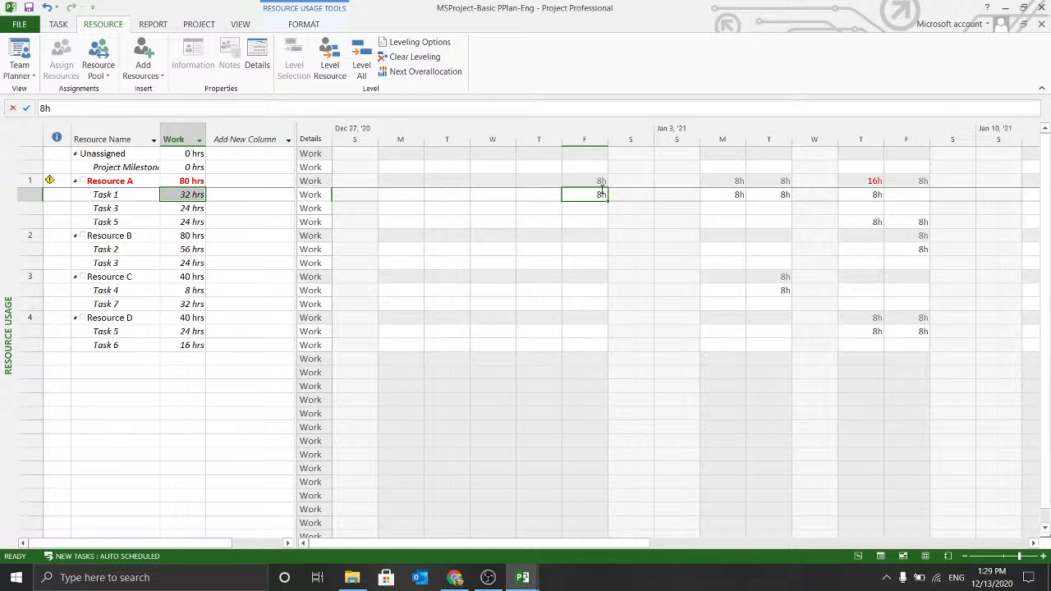
pyautogui.press('Up')
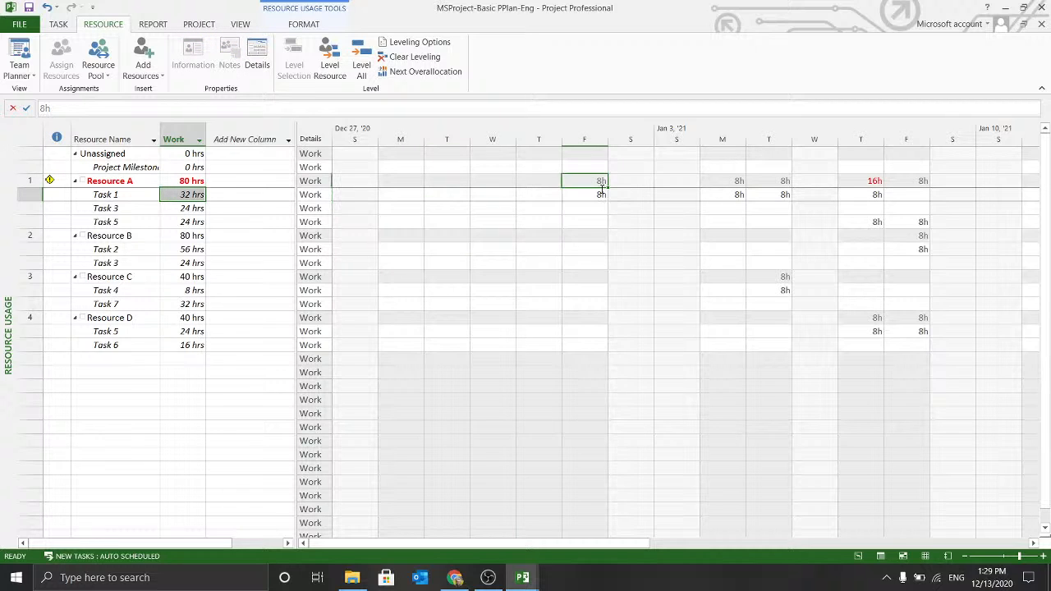
pyautogui.press('Right')
pyautogui.press('Right')
pyautogui.press('Right')
pyautogui.press('Left')
pyautogui.press('Left')
pyautogui.press('Right')
pyautogui.press('Left')
pyautogui.press('Left')
pyautogui.press('Left')
pyautogui.press('Right')
pyautogui.press('Right')
pyautogui.press('Right')
pyautogui.press('Right')
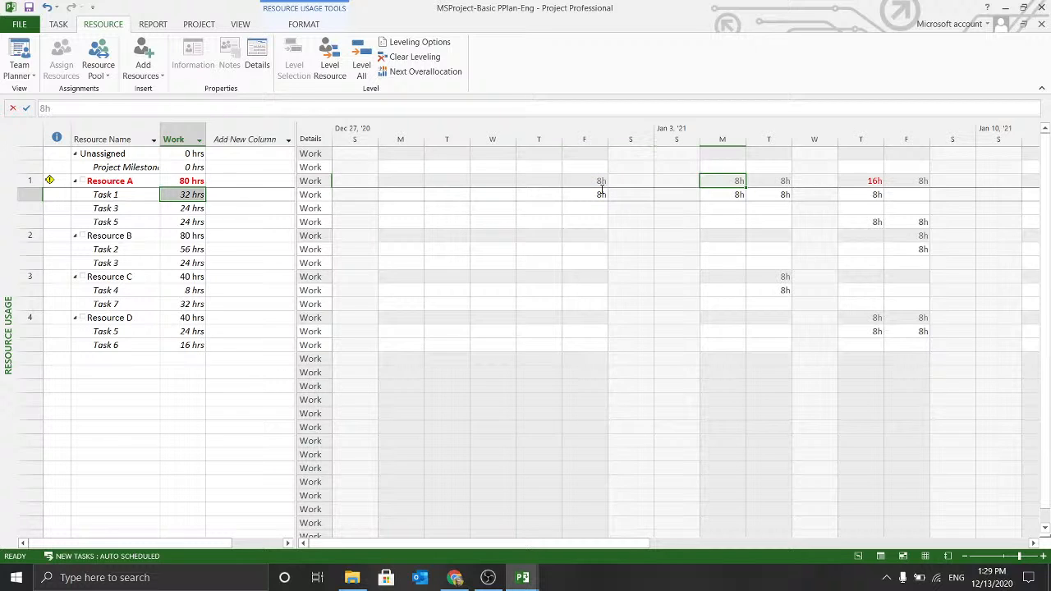
pyautogui.press('Right')
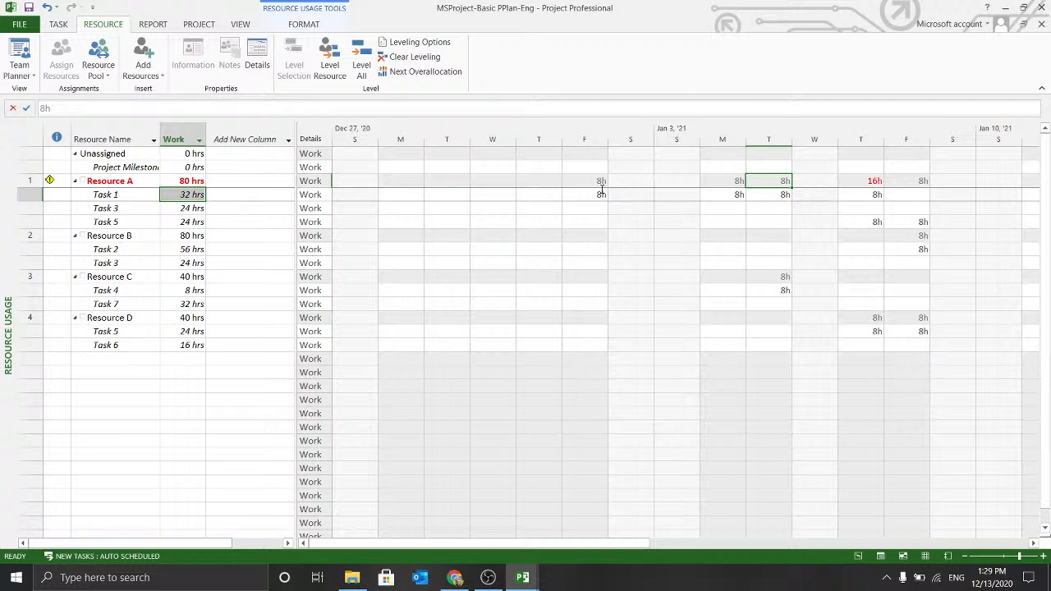
pyautogui.press('Right')
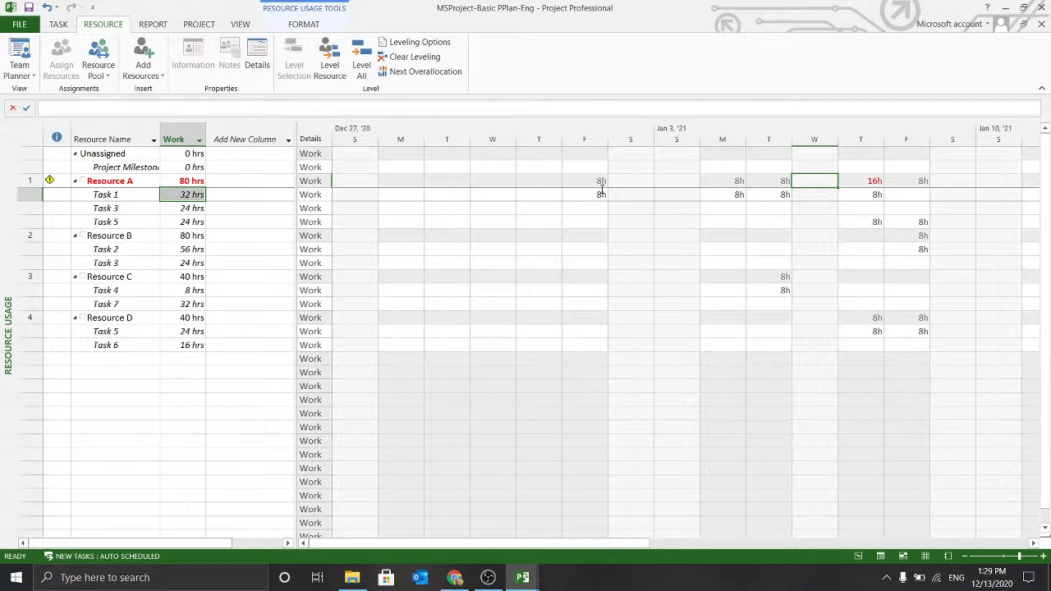
pyautogui.press('Right')
pyautogui.press('Right')
pyautogui.press('Right')
pyautogui.press('Right')
pyautogui.press('Right')
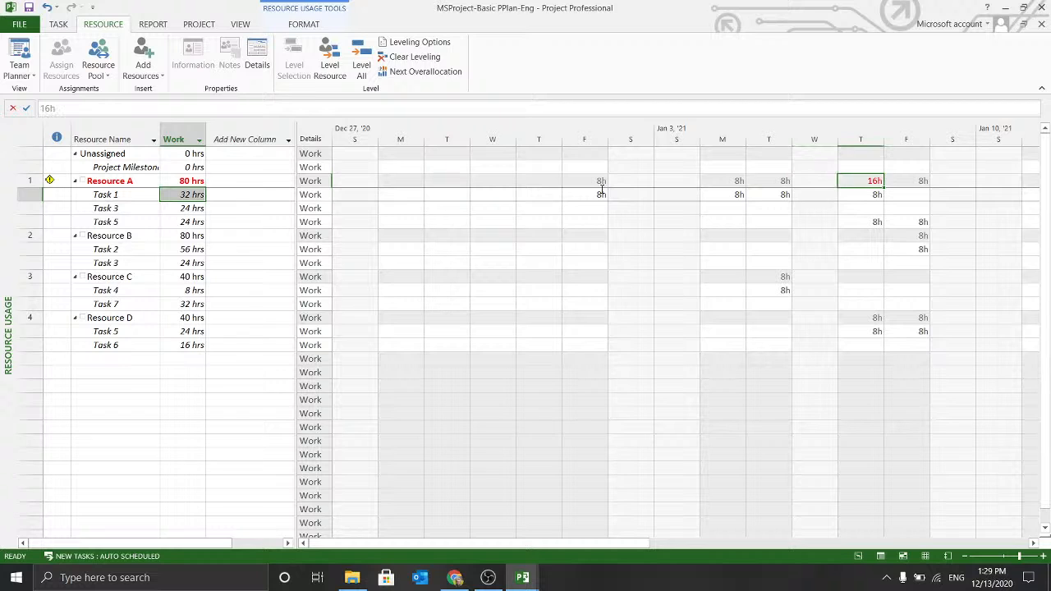
pyautogui.press('Left')
pyautogui.press('Left')
pyautogui.press('Left')
pyautogui.press('Left')
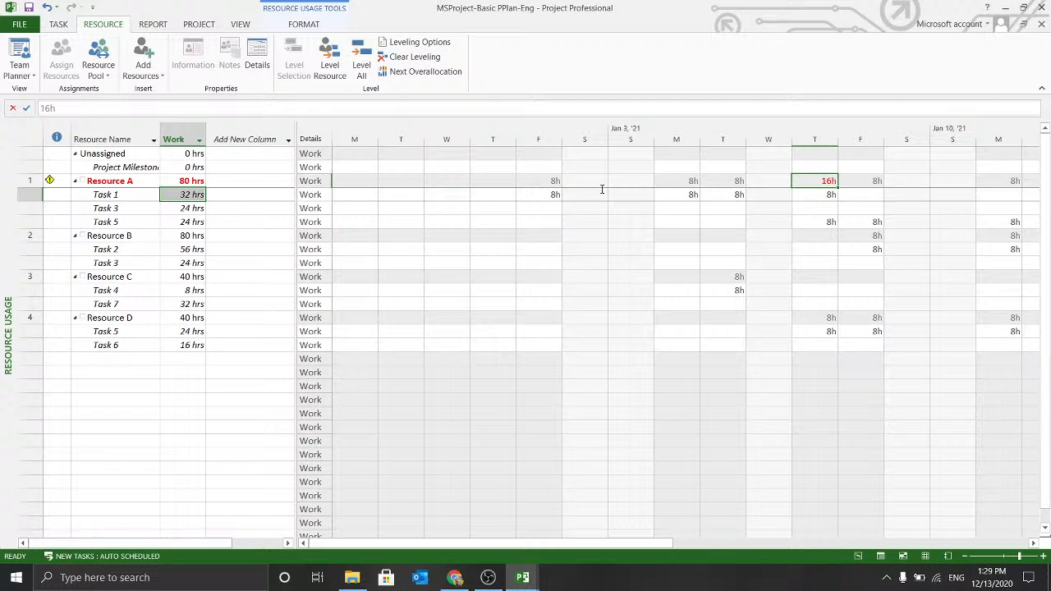
# Step: Trace Resource A's daily hours past Thursday of the Jan 3, '21 week into the Jan 10, '21 week and back
pyautogui.press('Right')
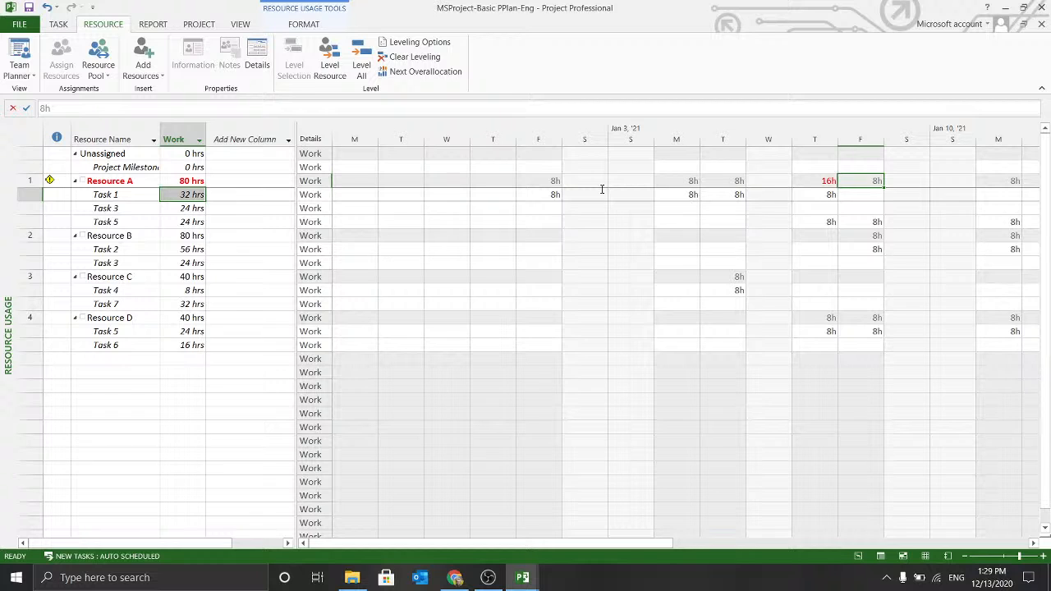
pyautogui.press('Right')
pyautogui.press('Right')
pyautogui.press('Right')
pyautogui.press('Right')
pyautogui.press('Right')
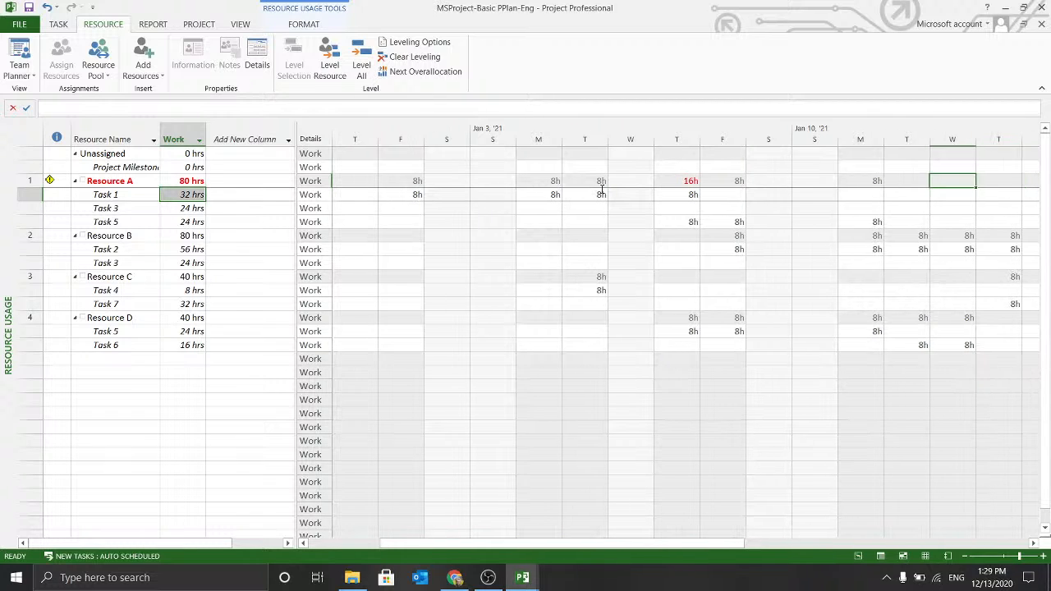
pyautogui.press('Left')
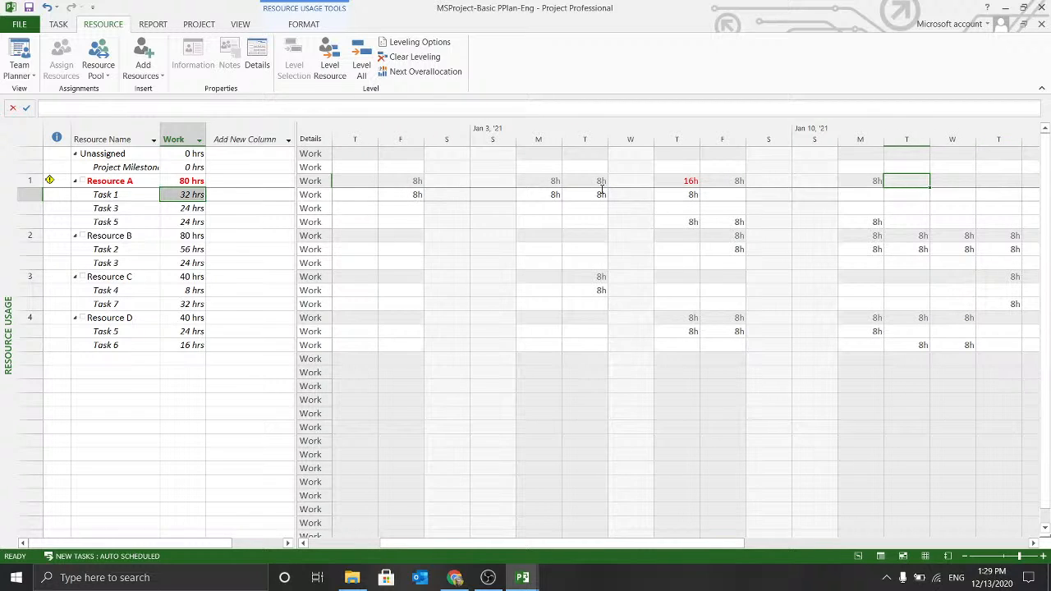
pyautogui.press('Left')
pyautogui.press('Left')
pyautogui.press('Left')
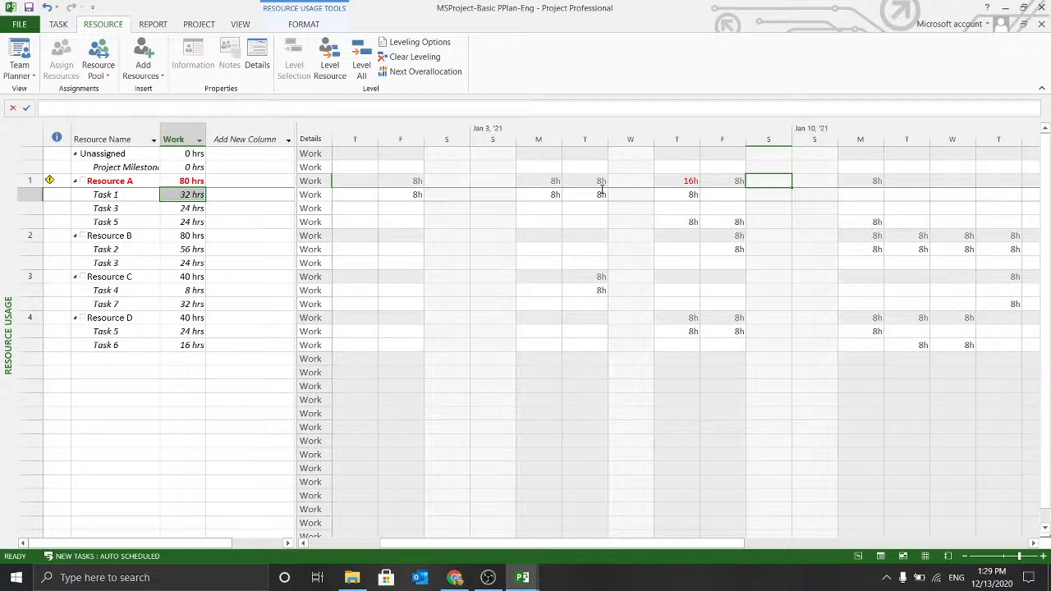
pyautogui.press('Left')
pyautogui.press('Left')
pyautogui.press('Left')
pyautogui.press('Left')
pyautogui.press('Left')
pyautogui.press('Left')
pyautogui.press('Left')
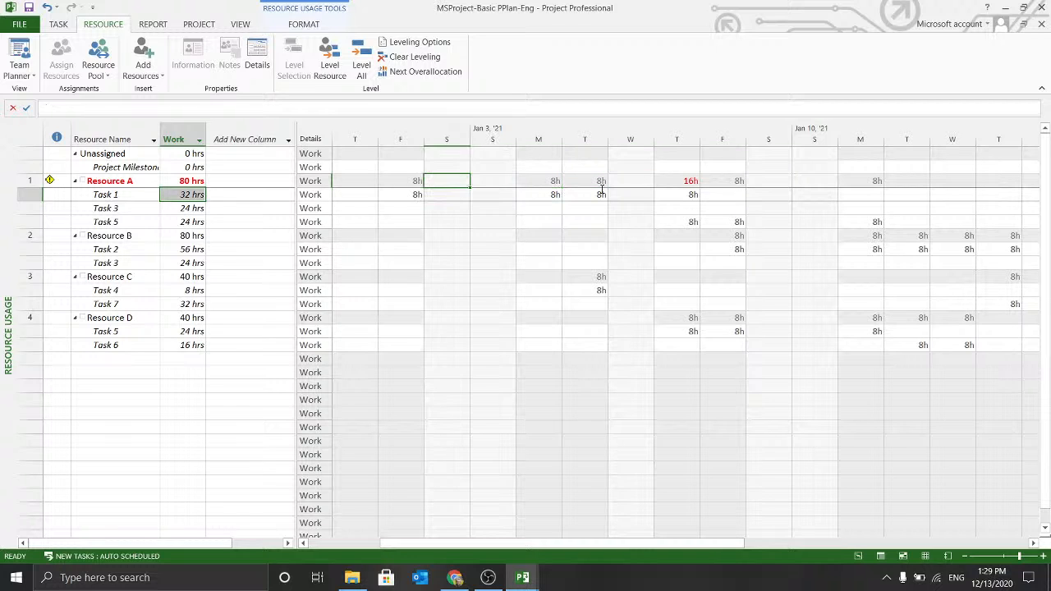
pyautogui.press('Left')
pyautogui.press('Right')
pyautogui.press('Right')
pyautogui.press('Right')
pyautogui.press('Right')
pyautogui.press('Right')
pyautogui.press('Right')
pyautogui.press('Right')
pyautogui.press('Right')
pyautogui.press('Right')
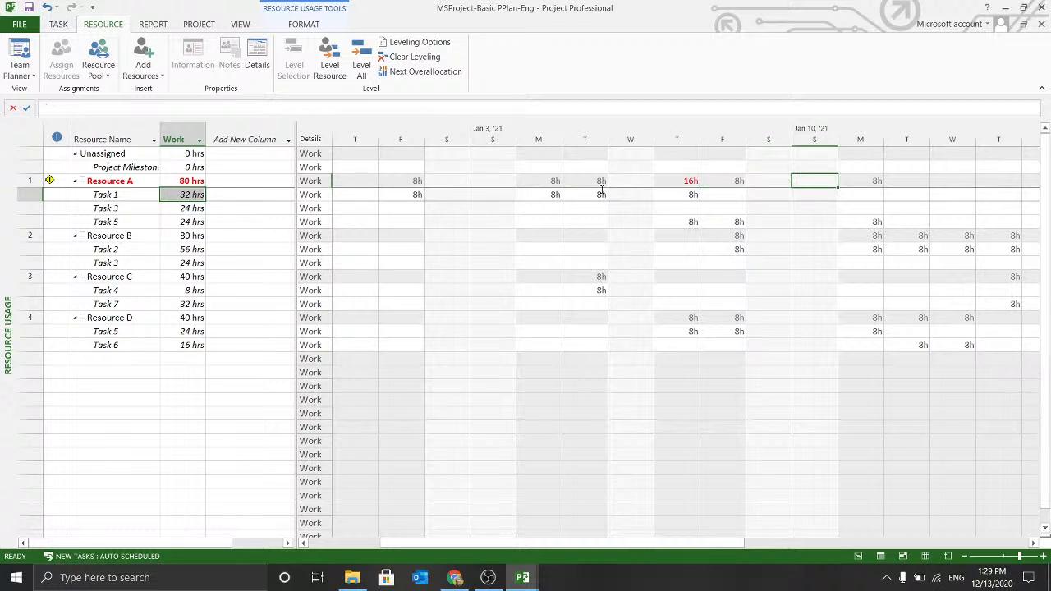
pyautogui.press('Right')
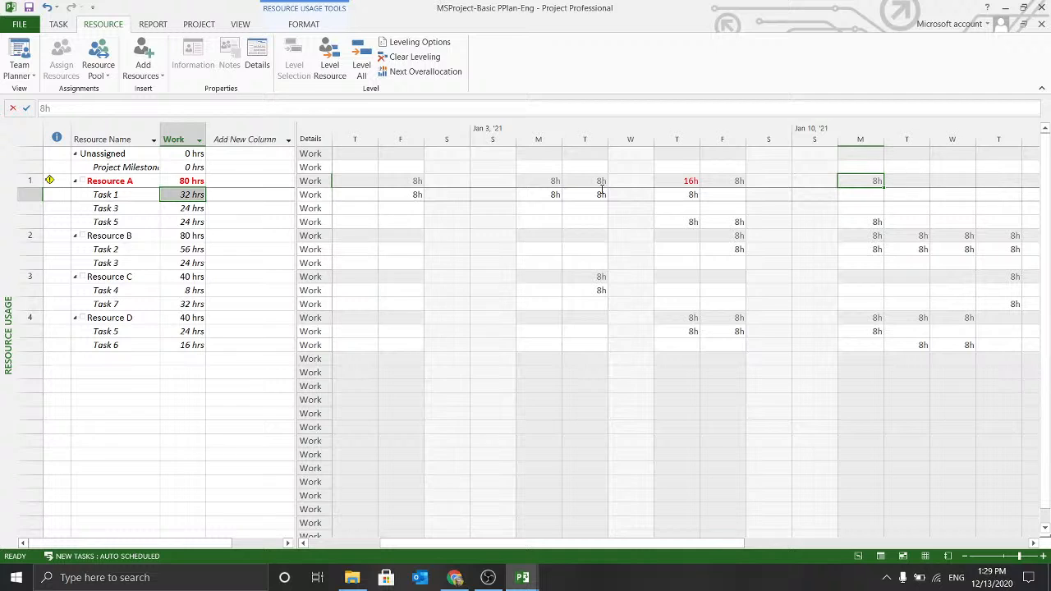
pyautogui.press('Left')
pyautogui.press('Left')
pyautogui.press('Left')
pyautogui.press('Left')
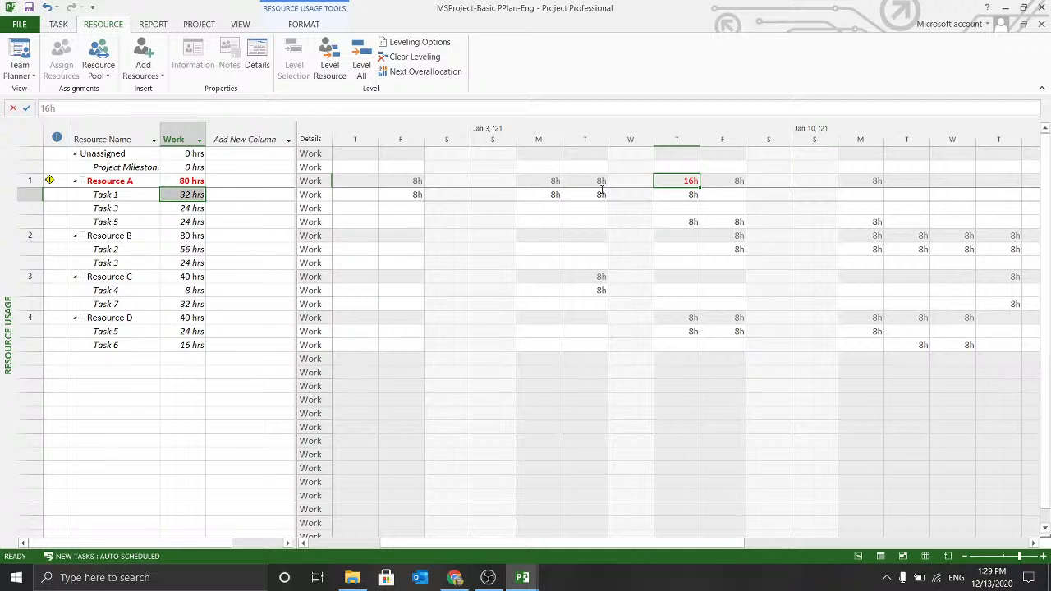
# Step: Compare the Task 1 and Task 5 hours on Resource A's overallocated Thursday and check the indicator beside the resource
pyautogui.press('Down')
pyautogui.press('Down')
pyautogui.press('Down')
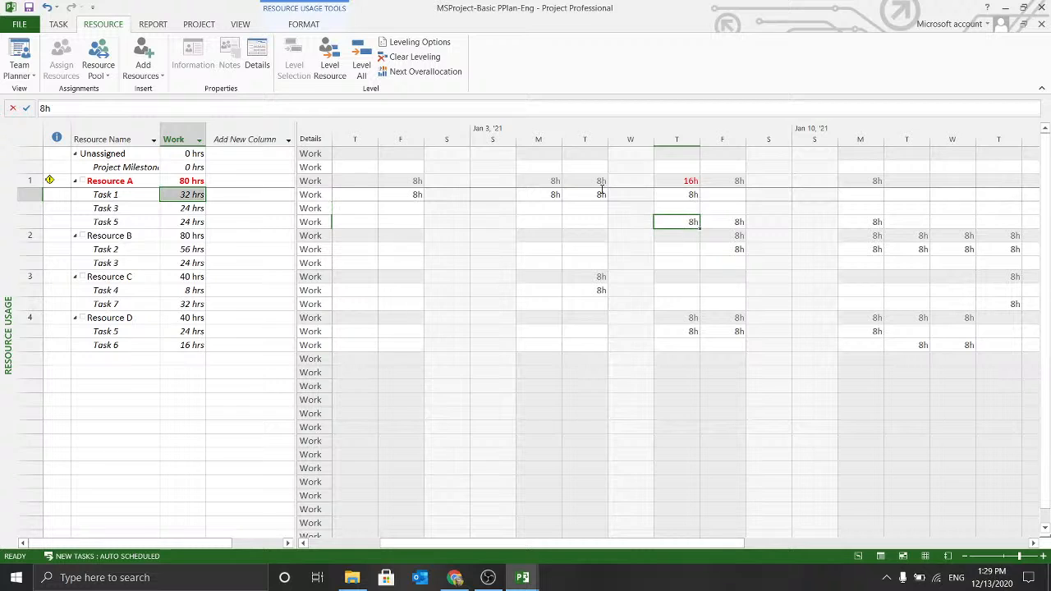
pyautogui.press('Up')
pyautogui.press('Up')
pyautogui.press('Down')
pyautogui.press('Down')
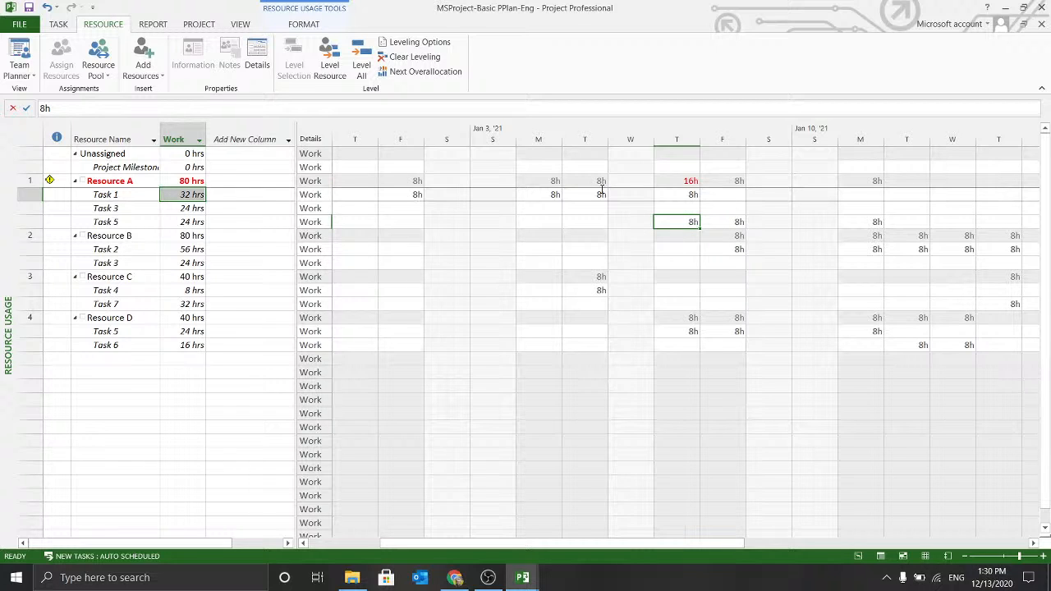
pyautogui.click(49, 181)
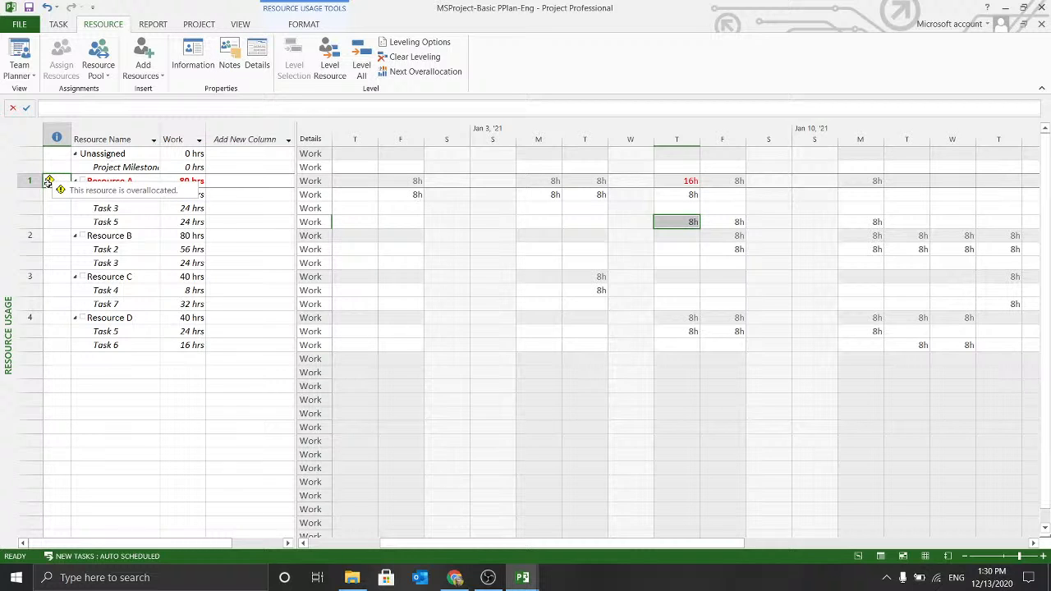
pyautogui.rightClick(50, 181)
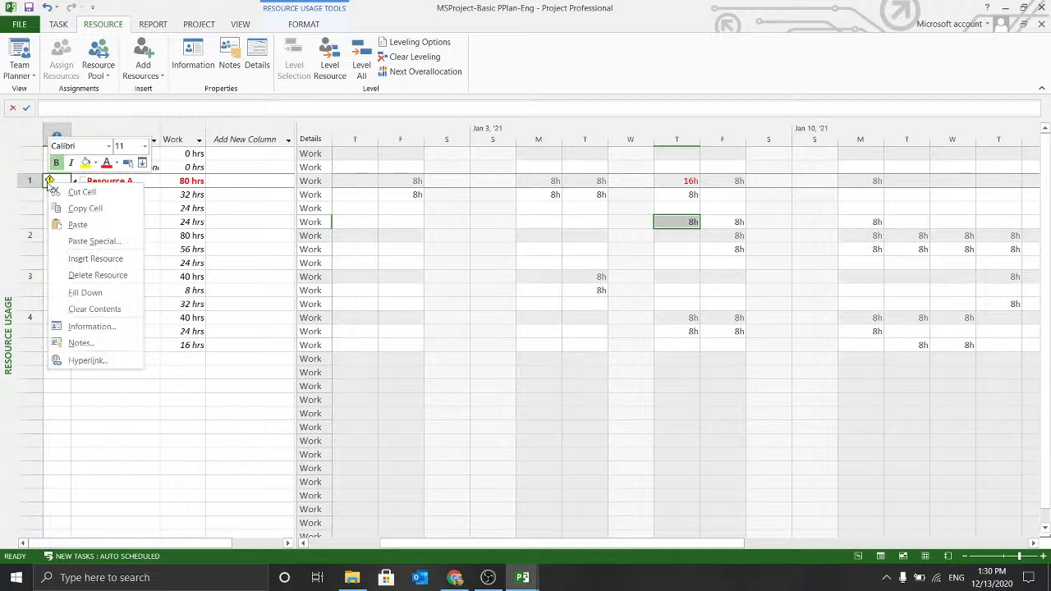
pyautogui.click(182, 167)
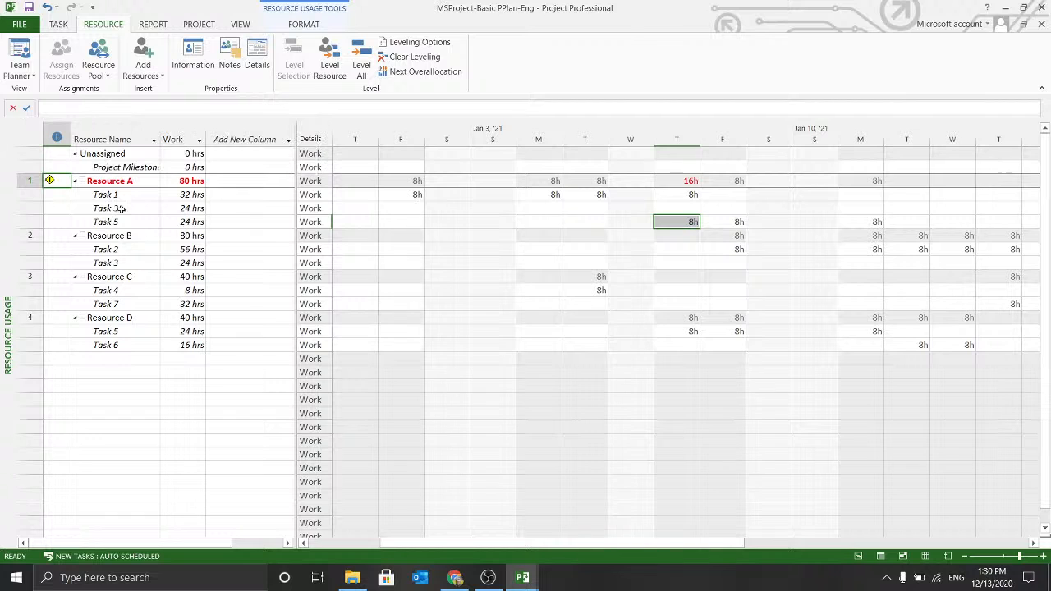
pyautogui.click(674, 180)
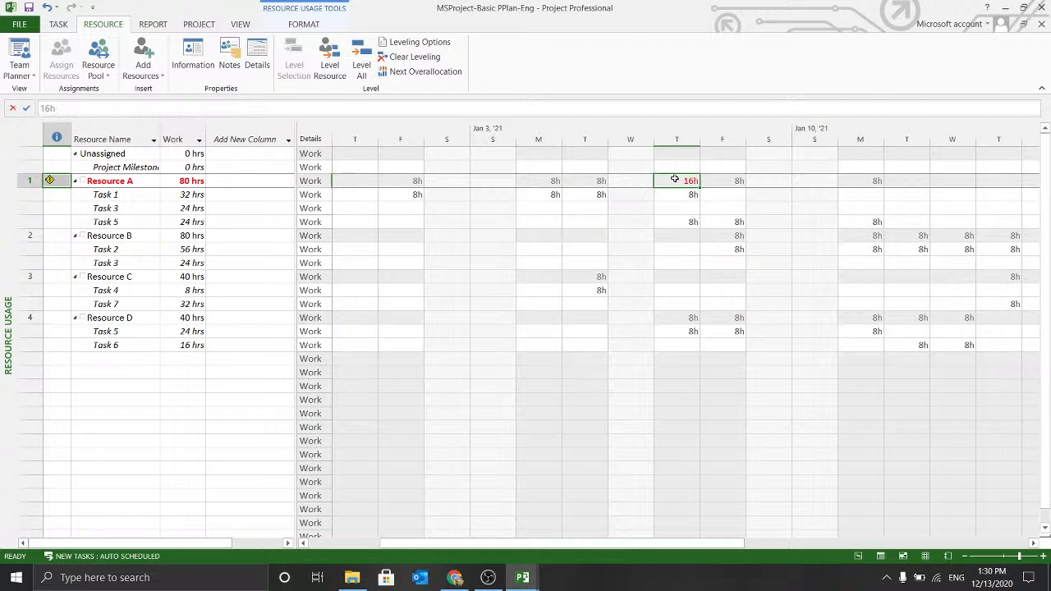
pyautogui.doubleClick(674, 180)
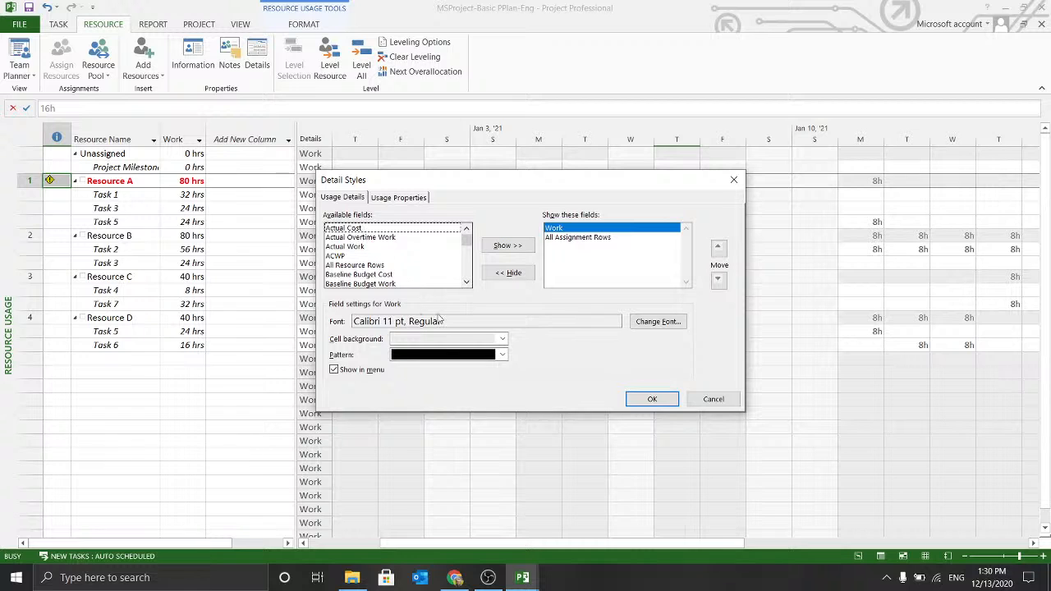
pyautogui.click(712, 399)
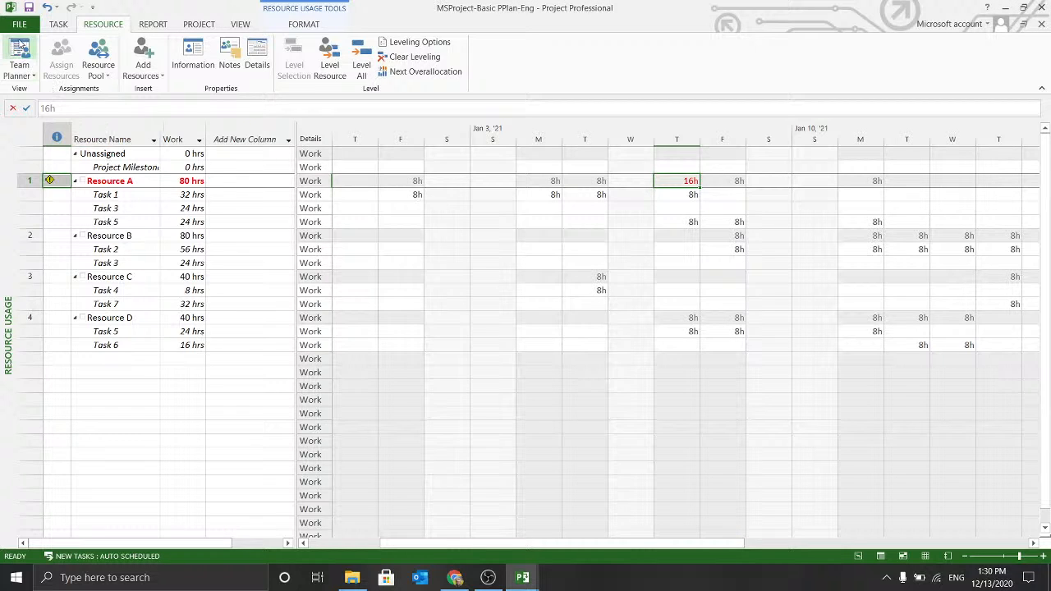
pyautogui.click(262, 277)
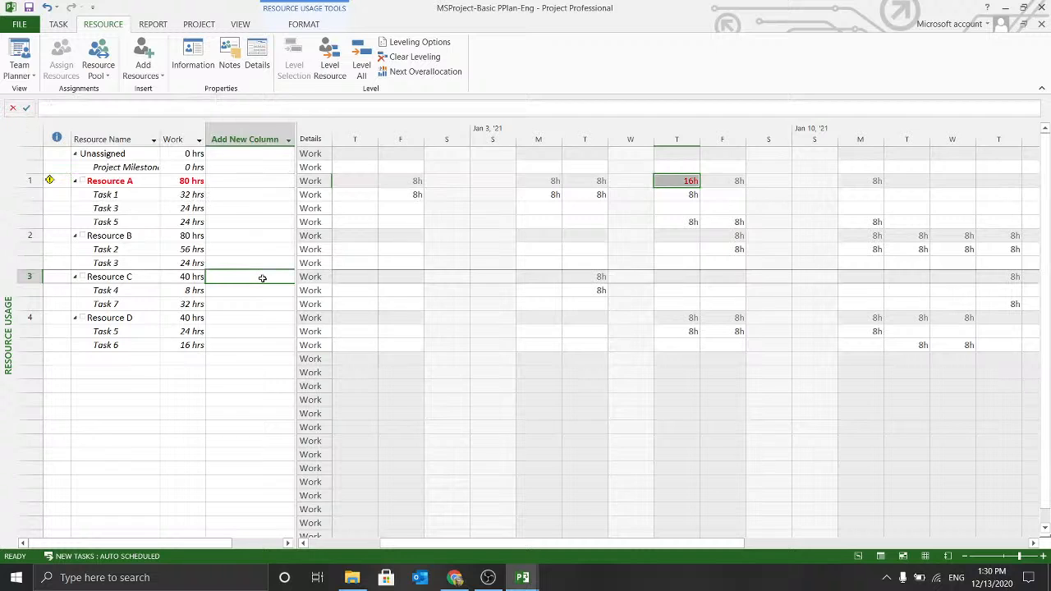
pyautogui.click(198, 262)
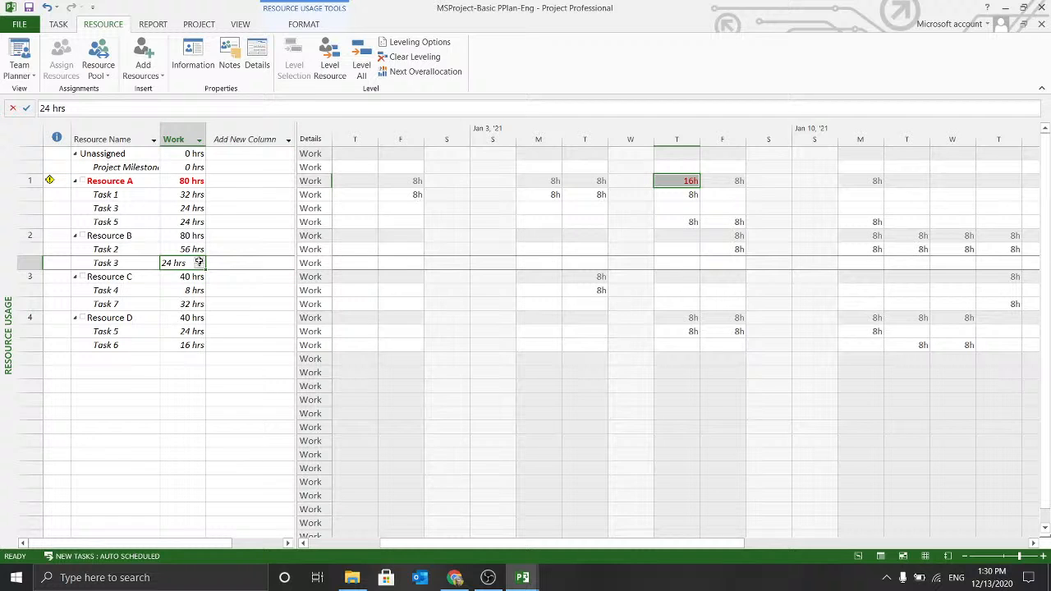
pyautogui.click(129, 192)
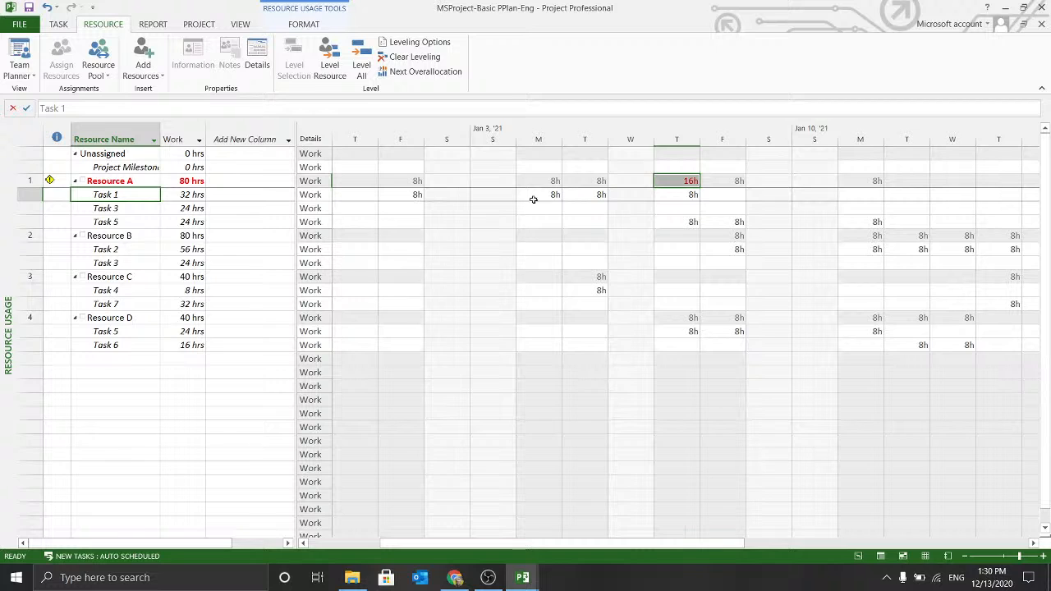
# Step: Examine Resource B's daily hours and its Task 2 hours across the weeks of Jan 3, '21 and Jan 10, '21
pyautogui.click(144, 233)
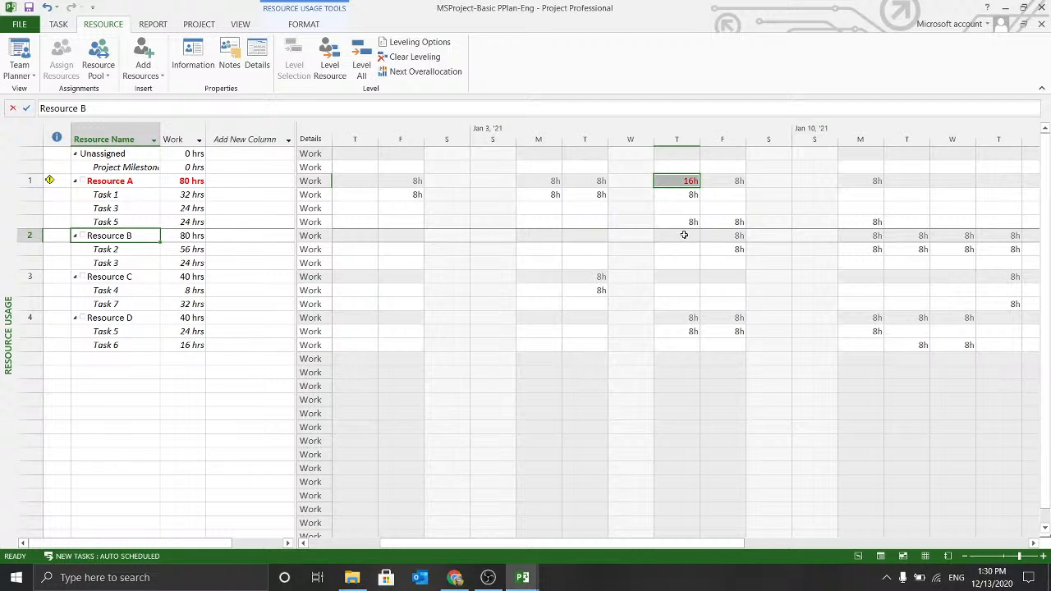
pyautogui.press('Right')
pyautogui.press('Right')
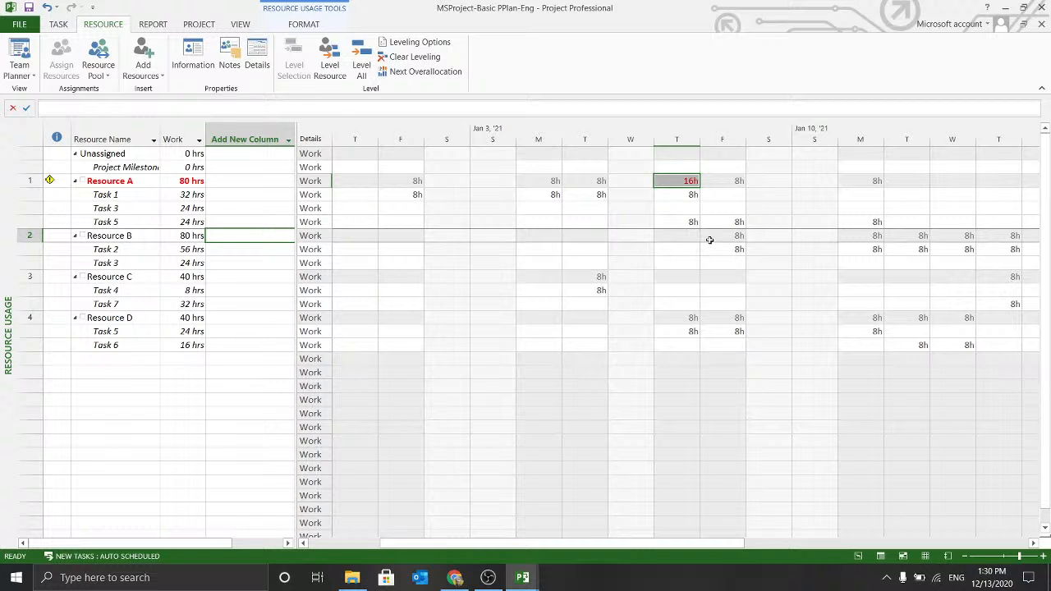
pyautogui.click(709, 238)
pyautogui.press('Right')
pyautogui.press('Right')
pyautogui.press('Right')
pyautogui.press('Right')
pyautogui.press('Right')
pyautogui.press('Right')
pyautogui.press('Right')
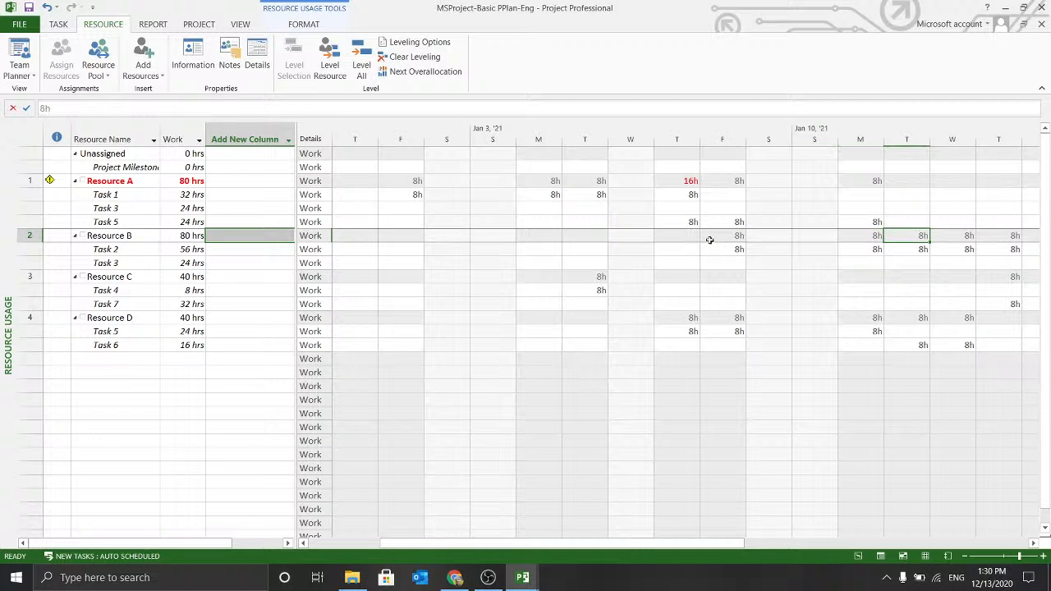
pyautogui.press('Right')
pyautogui.press('Left')
pyautogui.press('Left')
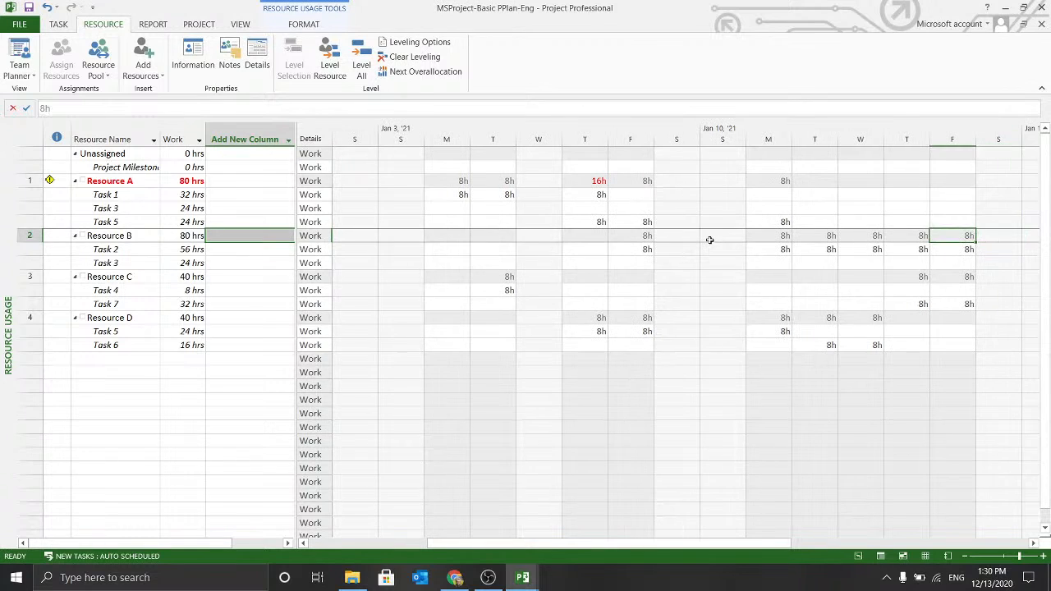
pyautogui.press('Down')
pyautogui.press('Right')
pyautogui.press('Right')
pyautogui.press('Left')
pyautogui.press('Left')
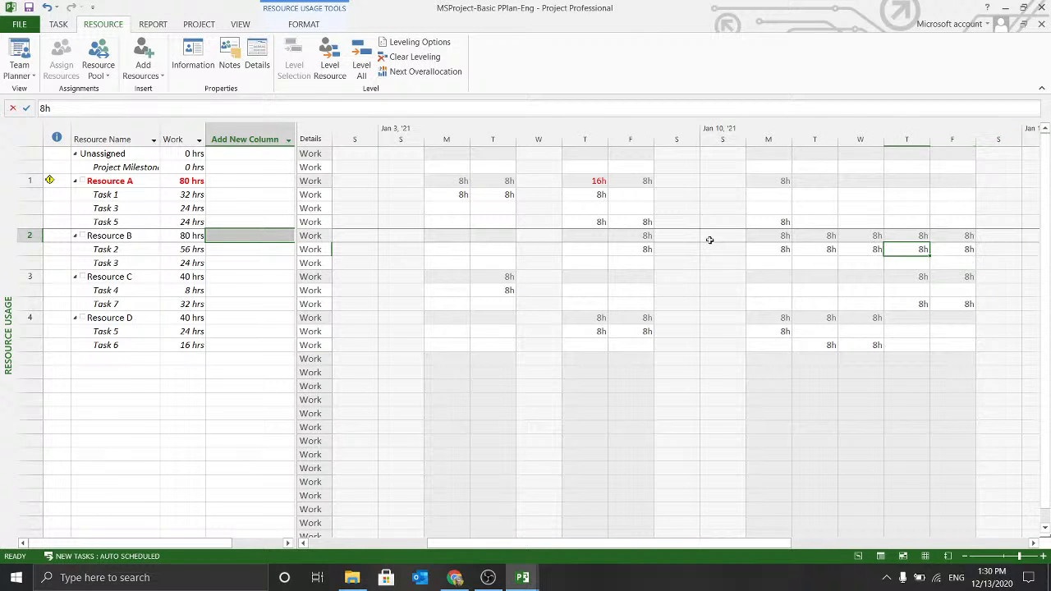
# Step: Trace the Task 7 row under Resource C back to the week of Dec 27, '20
pyautogui.press('Down')
pyautogui.press('Down')
pyautogui.press('Down')
pyautogui.press('Down')
pyautogui.press('Left')
pyautogui.press('Left')
pyautogui.press('Left')
pyautogui.press('Left')
pyautogui.press('Left')
pyautogui.press('Left')
pyautogui.press('Left')
pyautogui.press('Left')
pyautogui.press('Left')
pyautogui.press('Left')
pyautogui.press('Left')
pyautogui.press('Left')
pyautogui.press('Left')
pyautogui.press('Left')
pyautogui.press('Left')
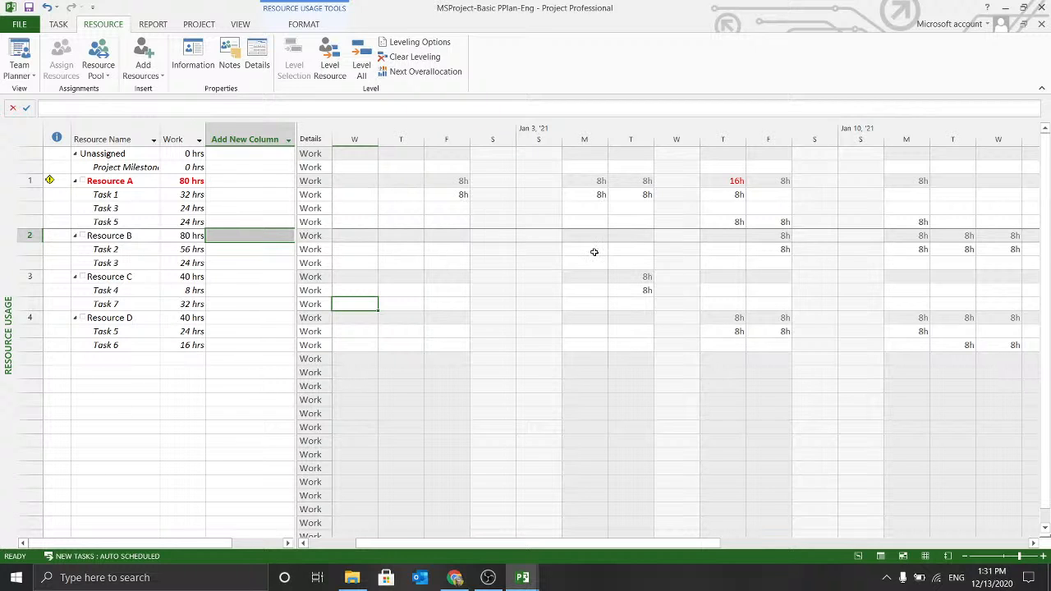
# Step: Switch from the Resource Usage view to the Team Planner view
pyautogui.click(19, 51)
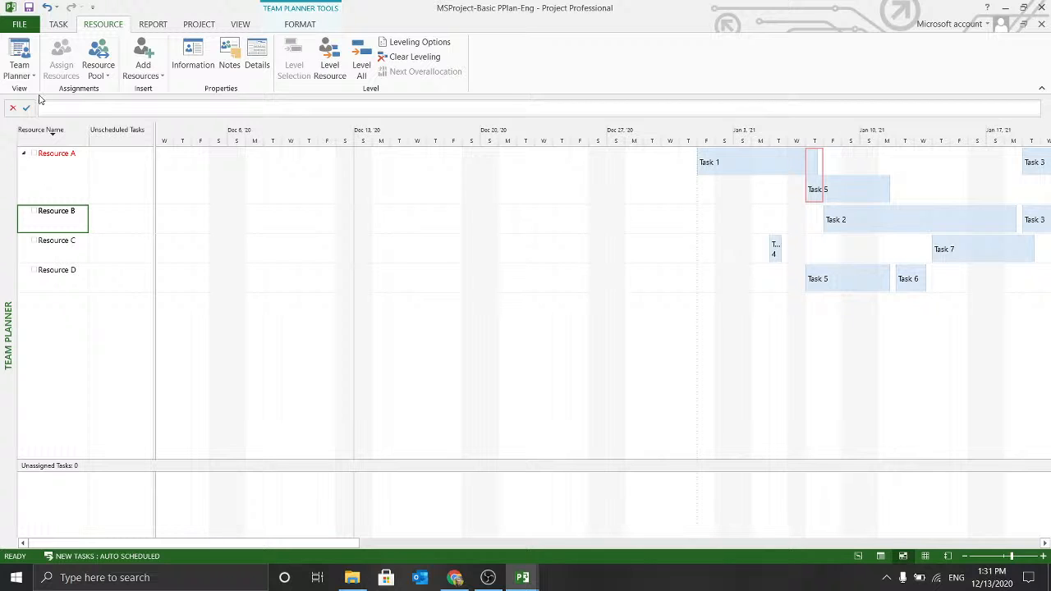
pyautogui.click(20, 71)
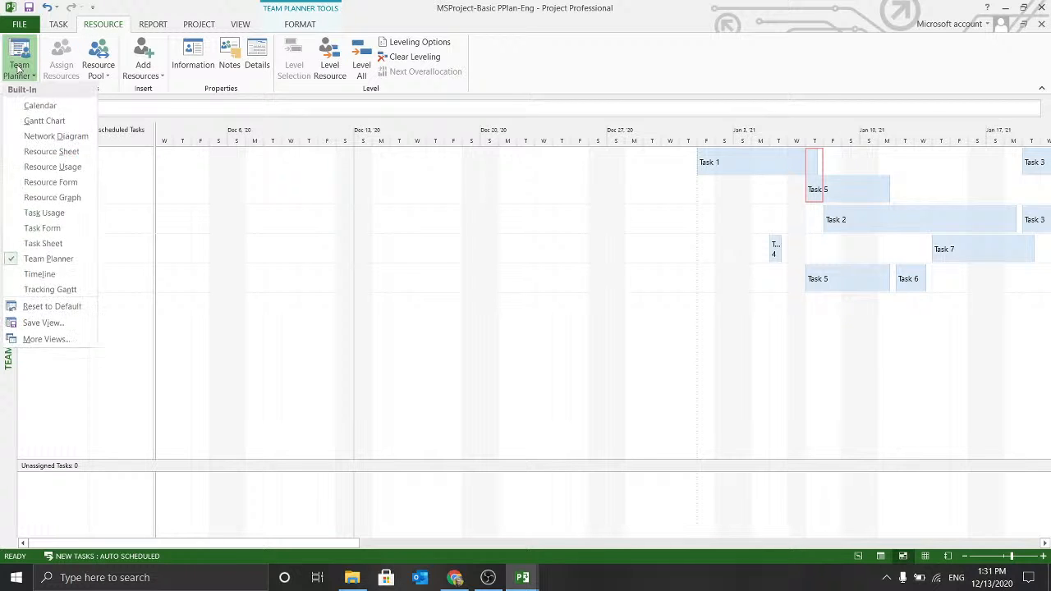
pyautogui.click(49, 259)
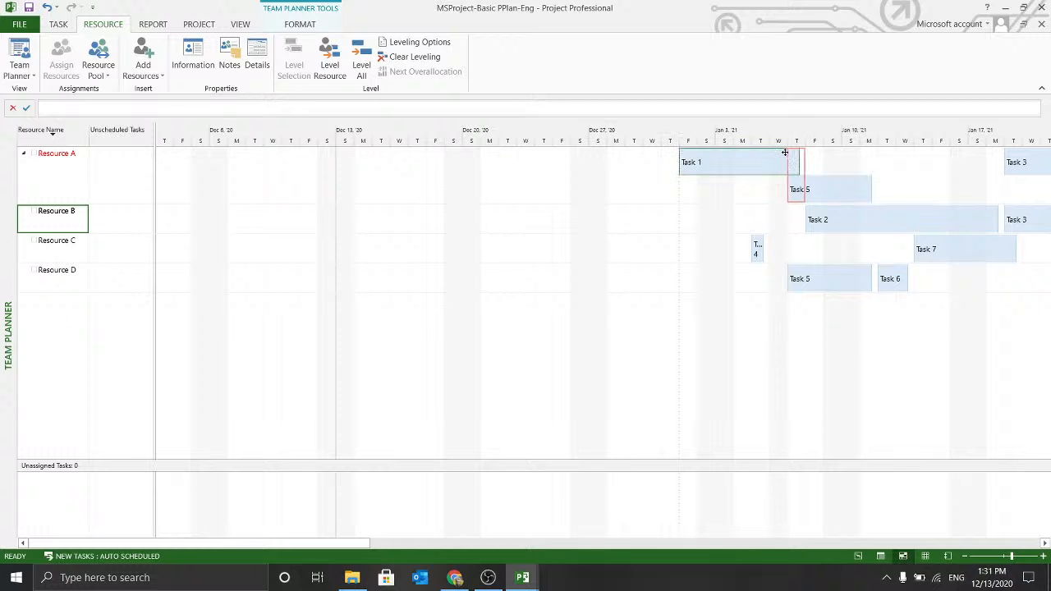
pyautogui.hotkey('alt', 'F4')
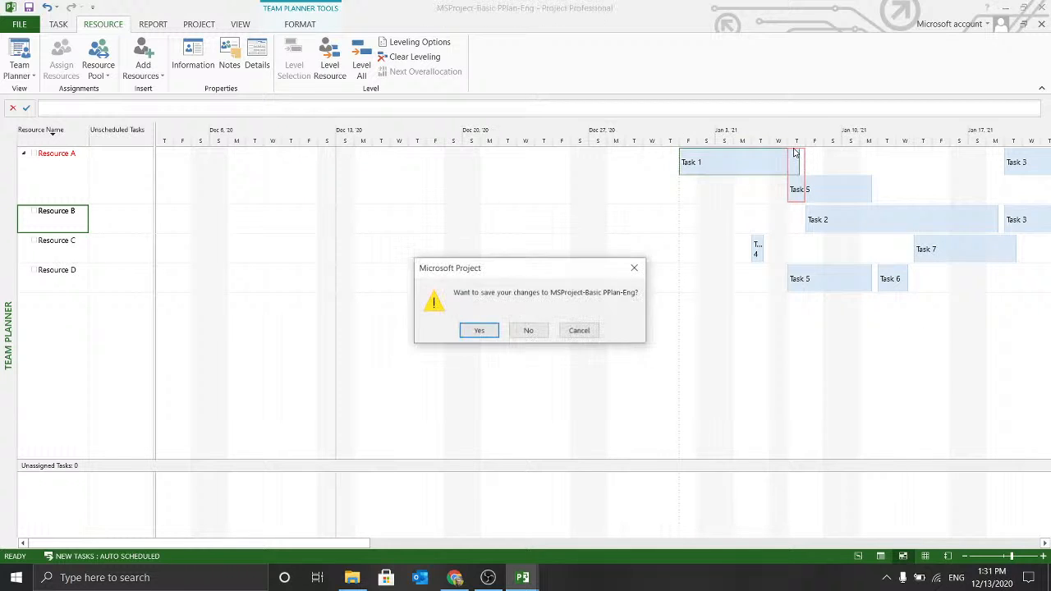
pyautogui.click(579, 330)
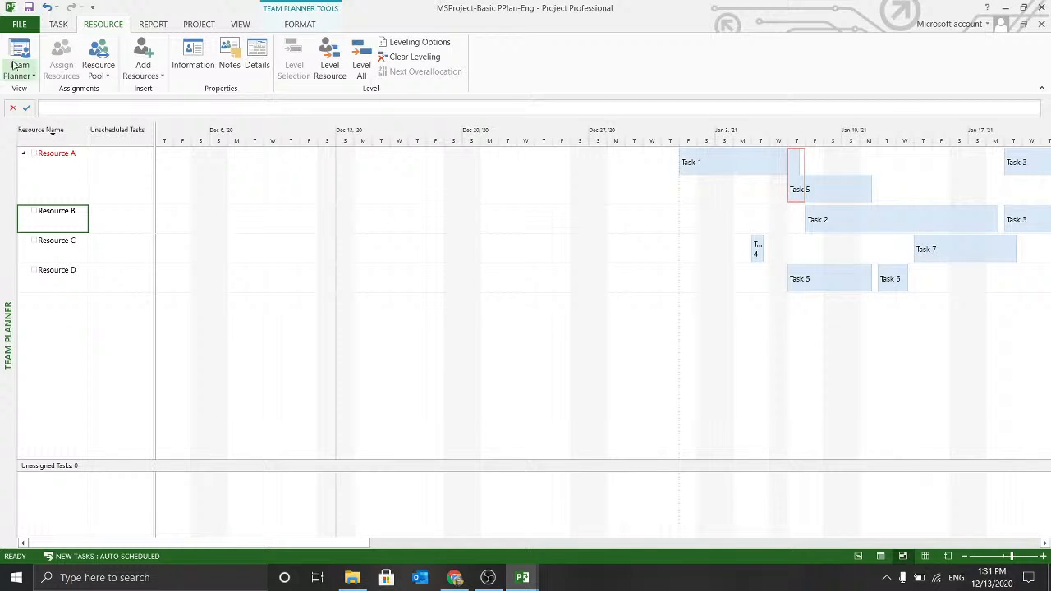
# Step: Return to the Gantt Chart view and read the overallocation indicator on Task 5
pyautogui.click(58, 25)
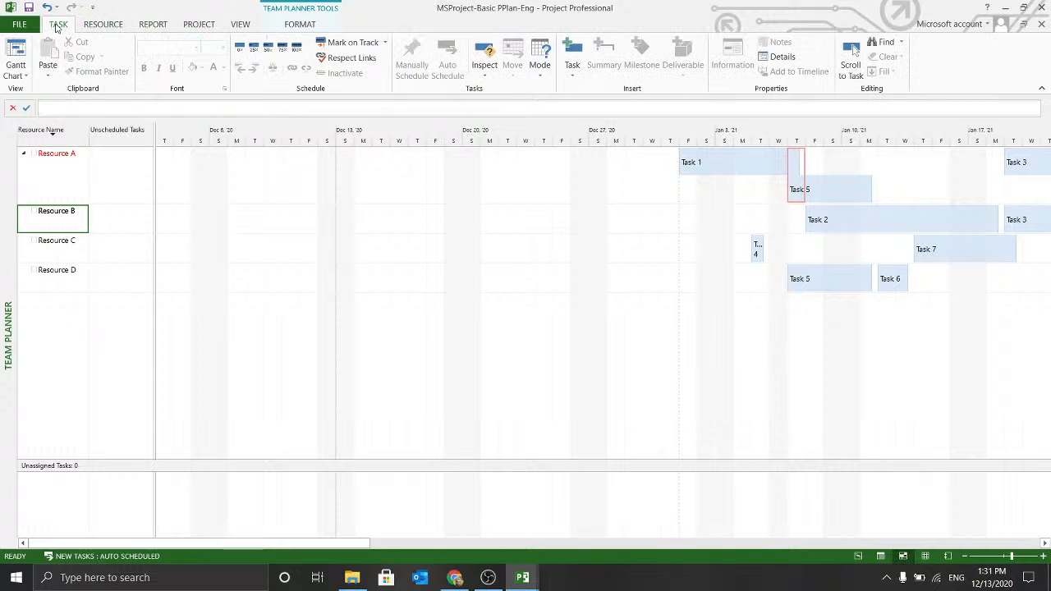
pyautogui.click(15, 63)
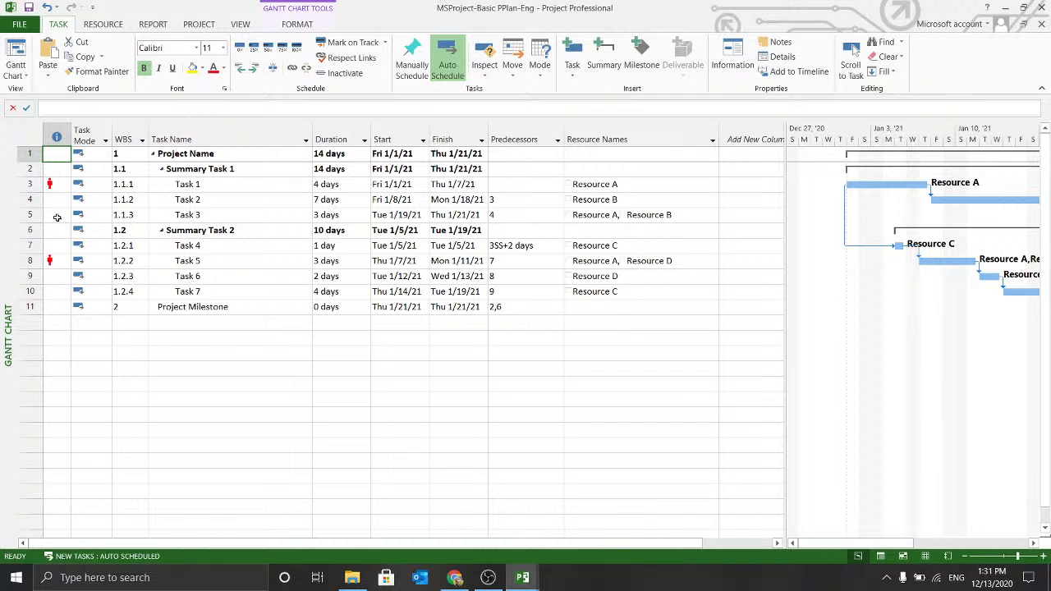
pyautogui.click(50, 259)
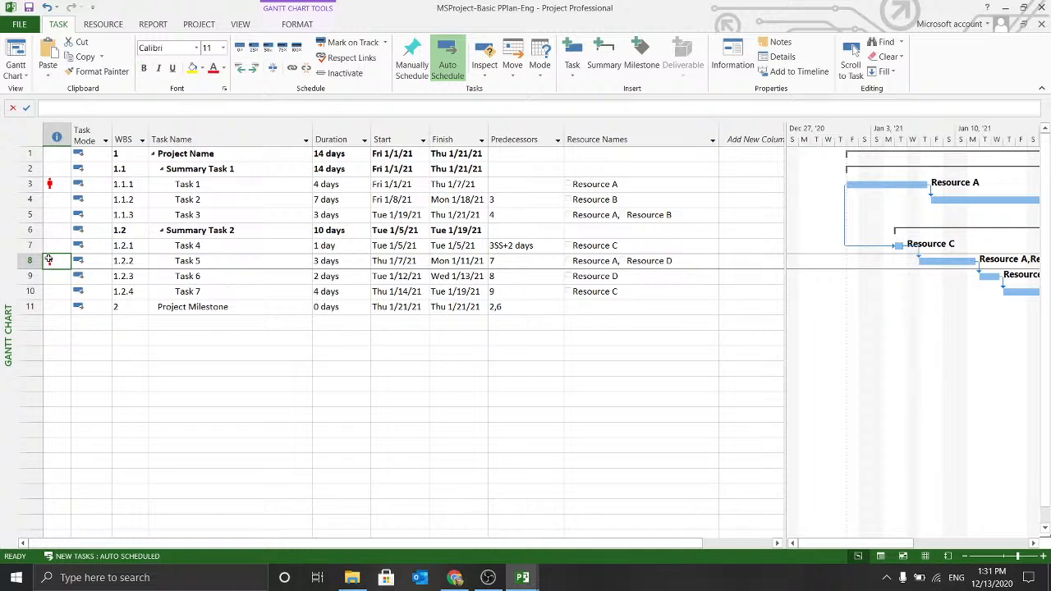
pyautogui.moveTo(48, 260)
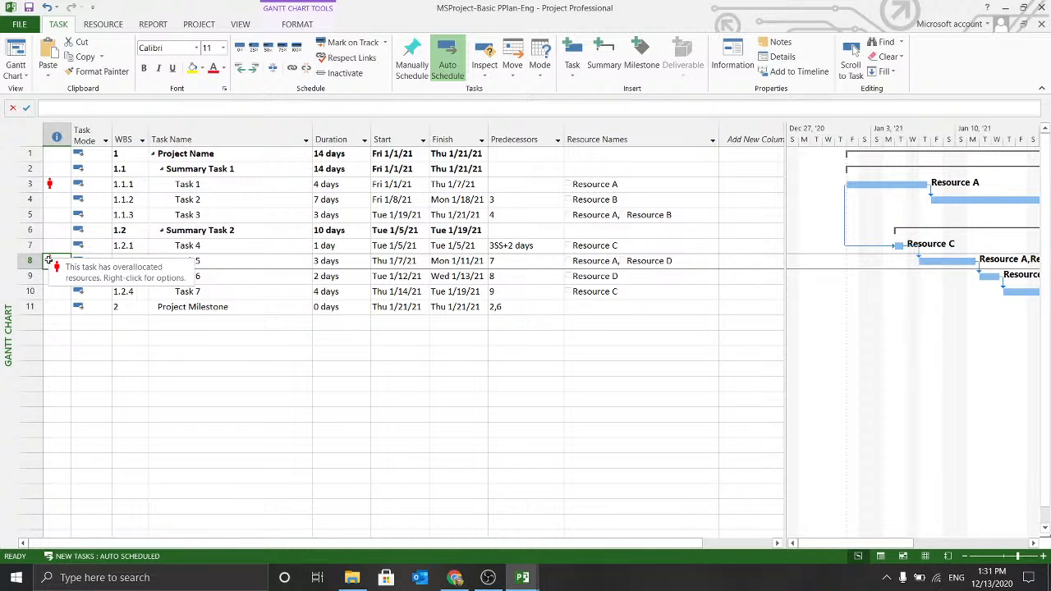
# Step: Try rescheduling Task 5 to its resources' available date, and undo the change
pyautogui.rightClick(49, 260)
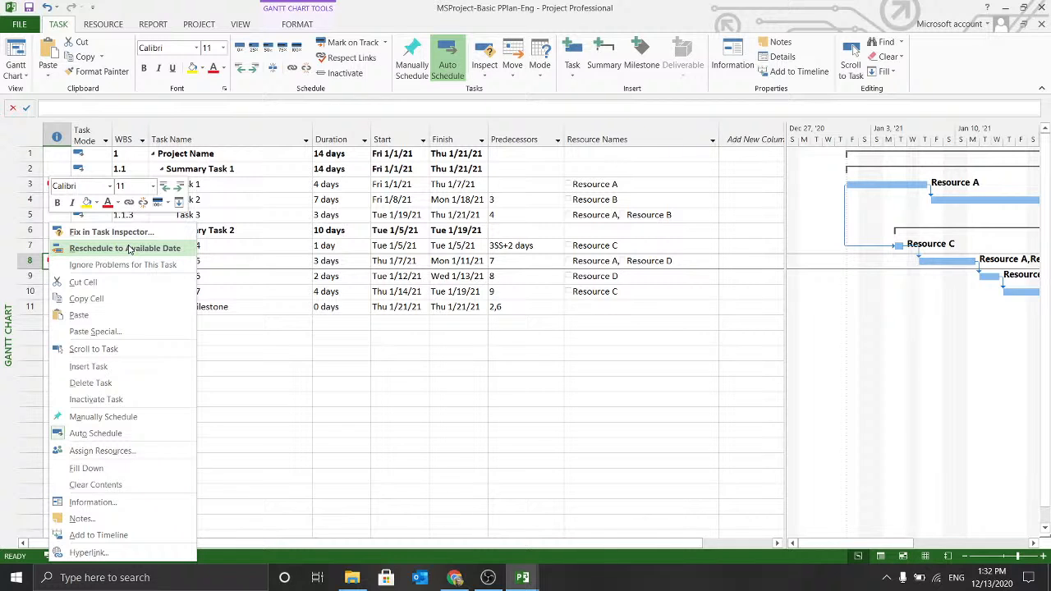
pyautogui.click(125, 248)
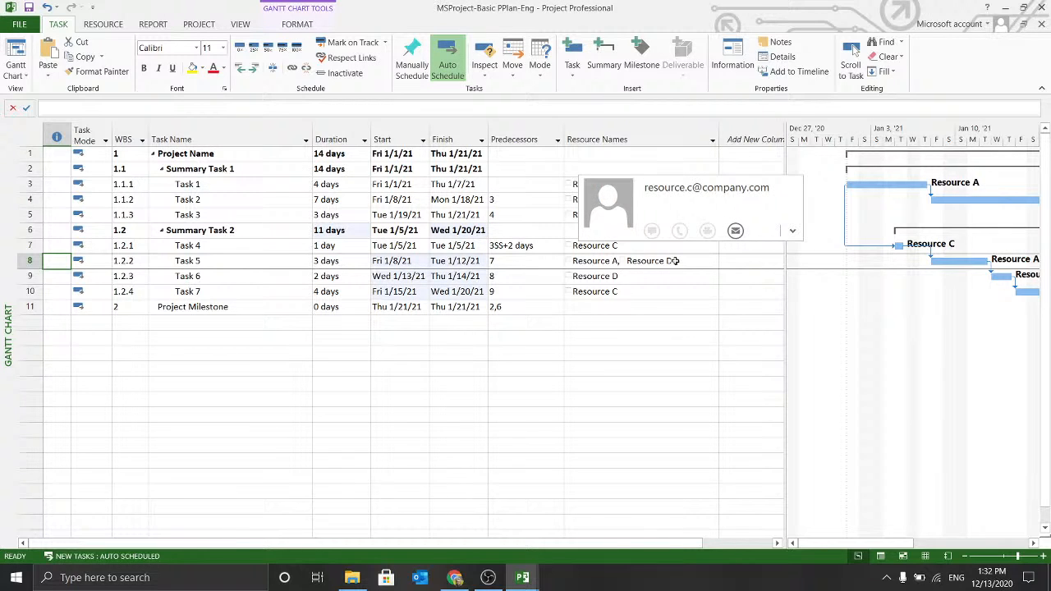
pyautogui.hotkey('ctrl', 'z')
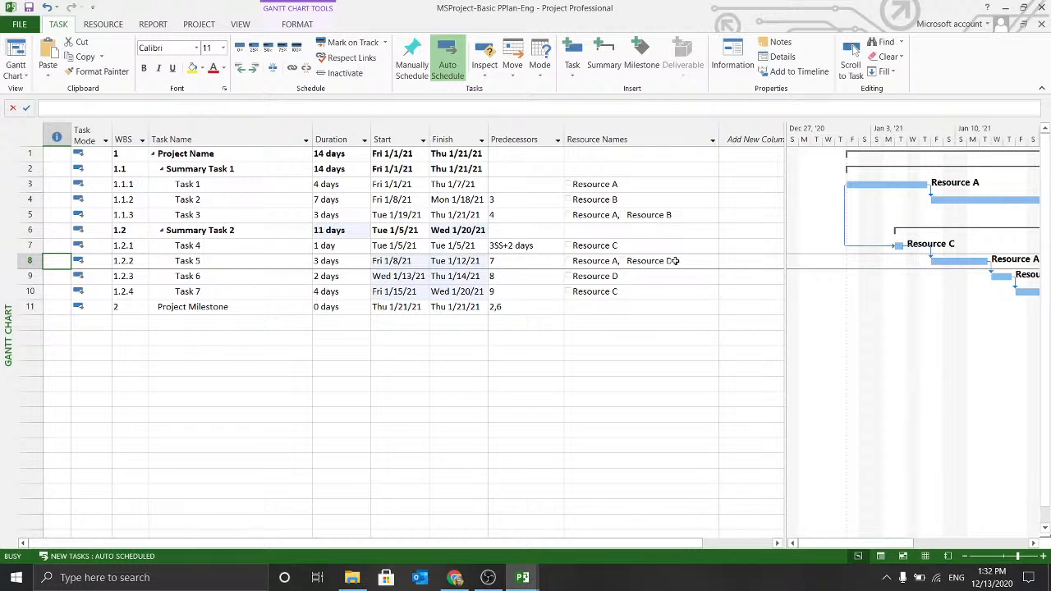
# Step: Examine Task 5's overallocation and suggested actions in a widened Task Inspector, and view its overallocated resources in Team Planner
pyautogui.rightClick(54, 260)
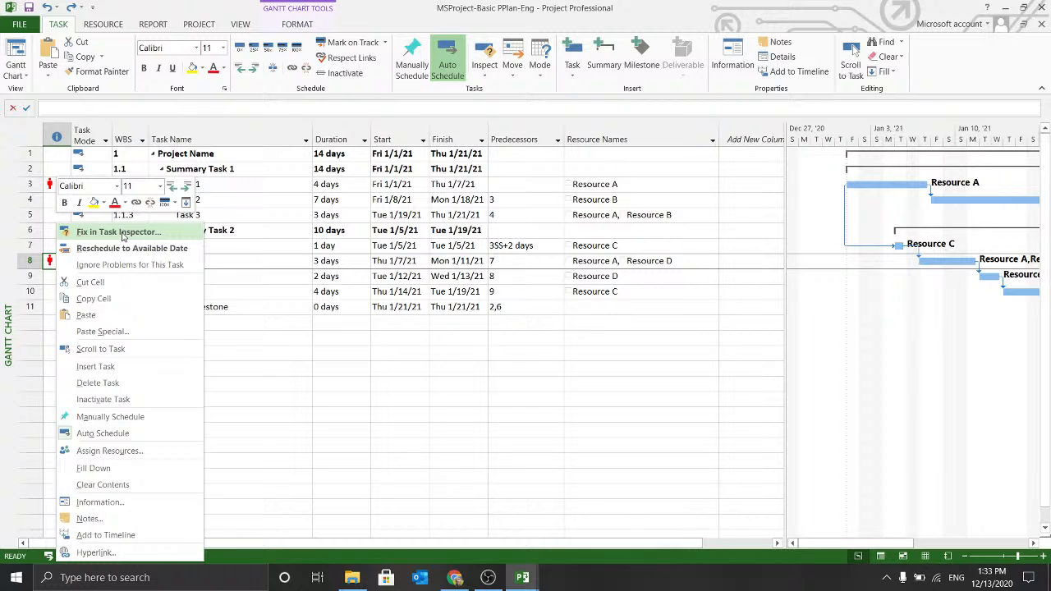
pyautogui.click(122, 235)
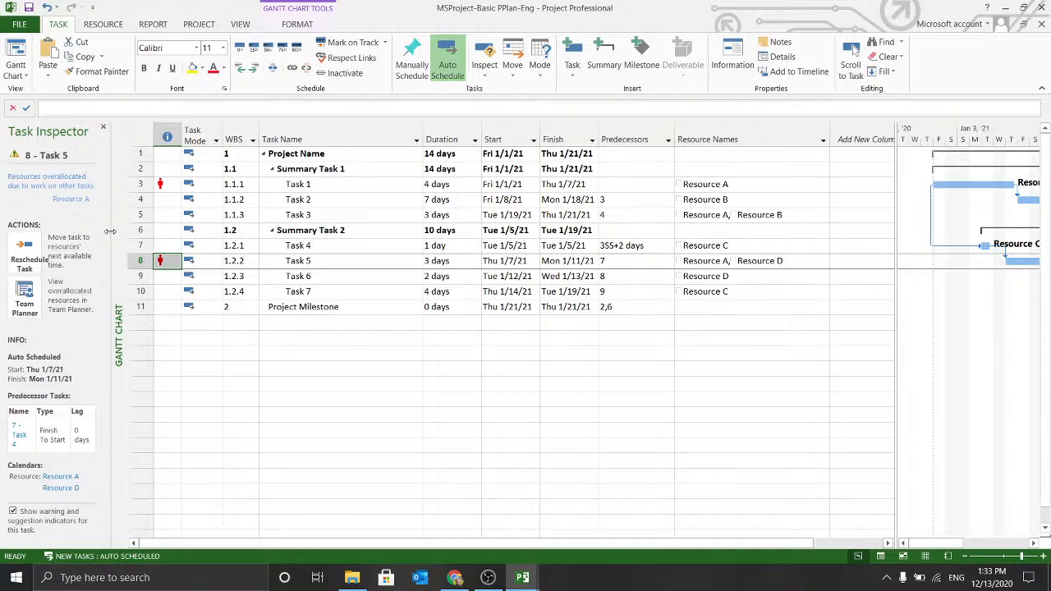
pyautogui.moveTo(113, 225); pyautogui.dragTo(188, 226)
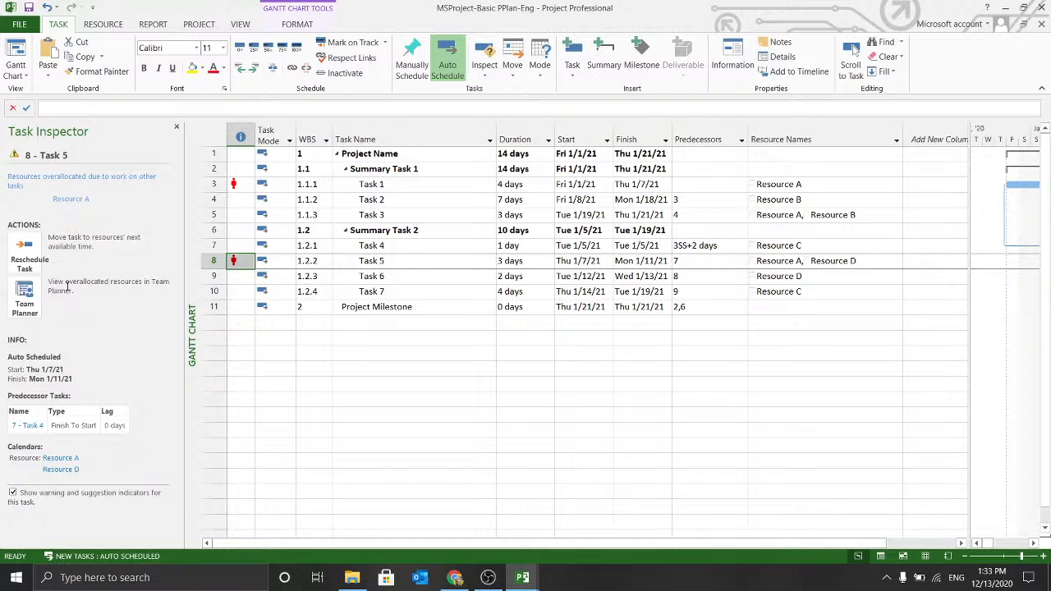
pyautogui.click(23, 303)
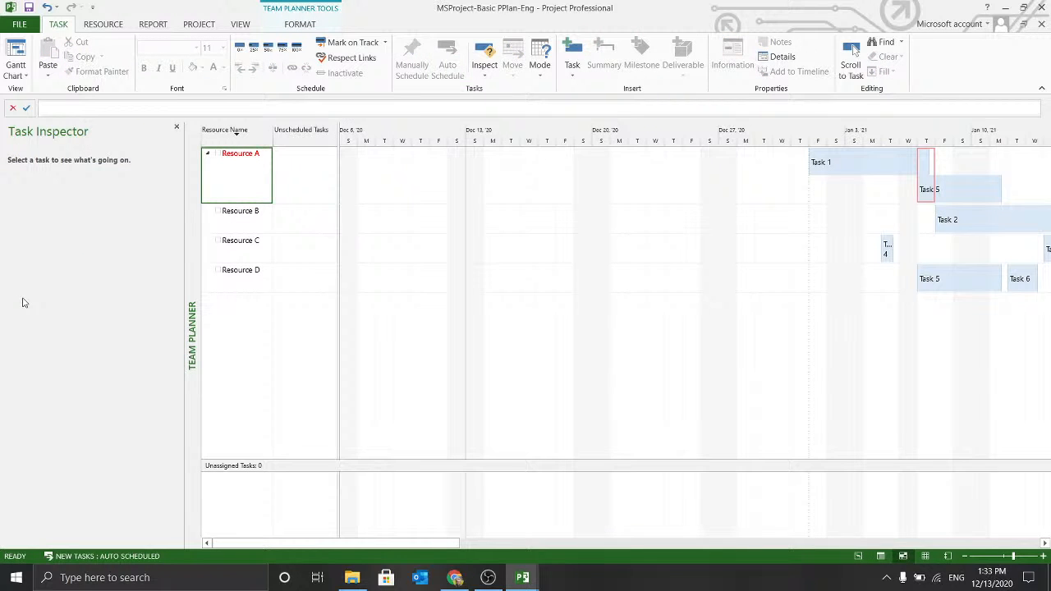
# Step: Switch to the Resource Usage view and close the Task Inspector
pyautogui.click(20, 76)
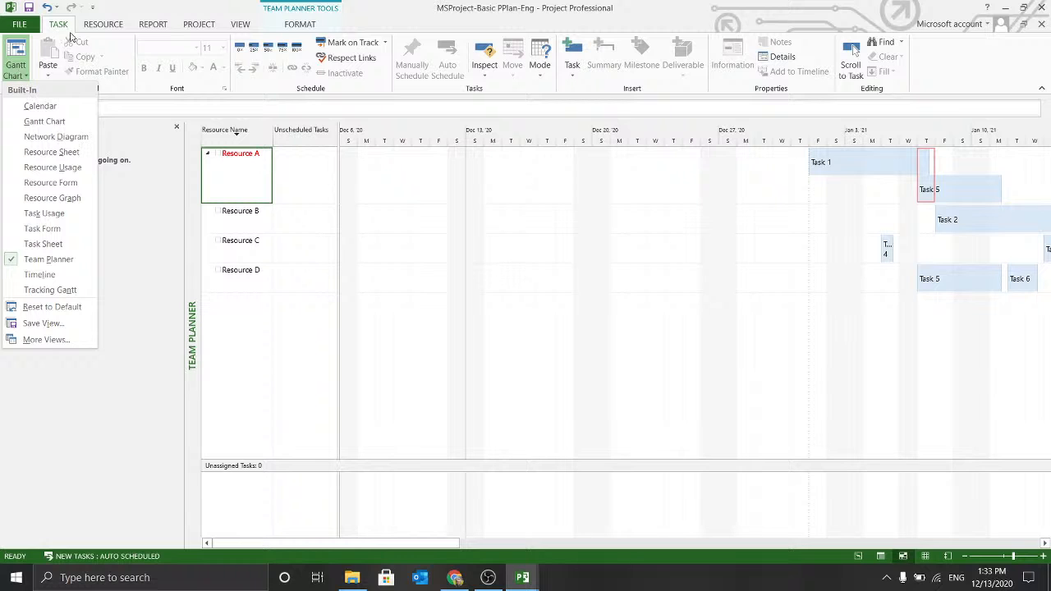
pyautogui.click(51, 167)
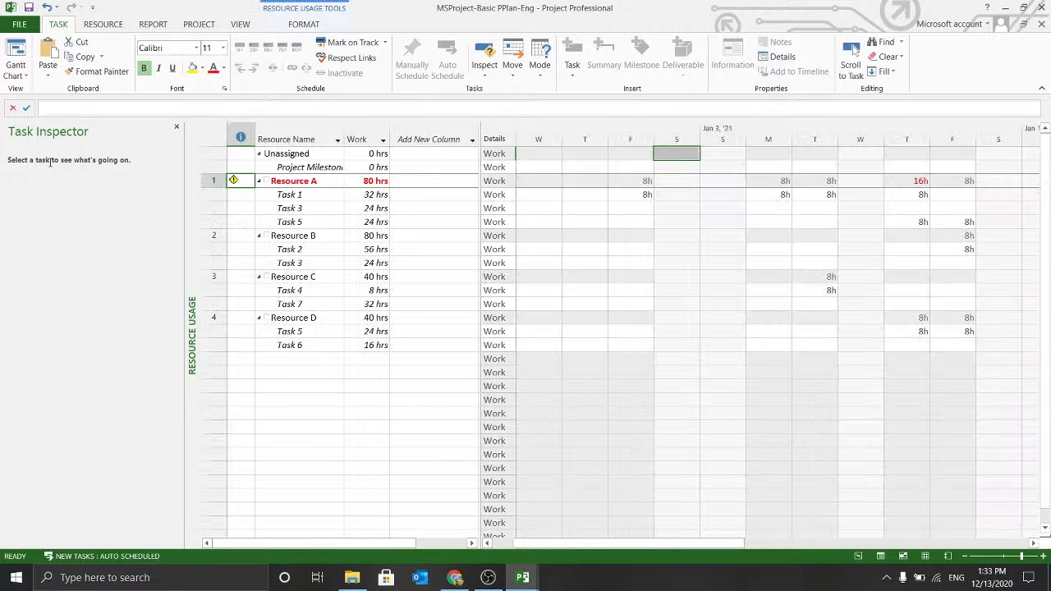
pyautogui.click(903, 209)
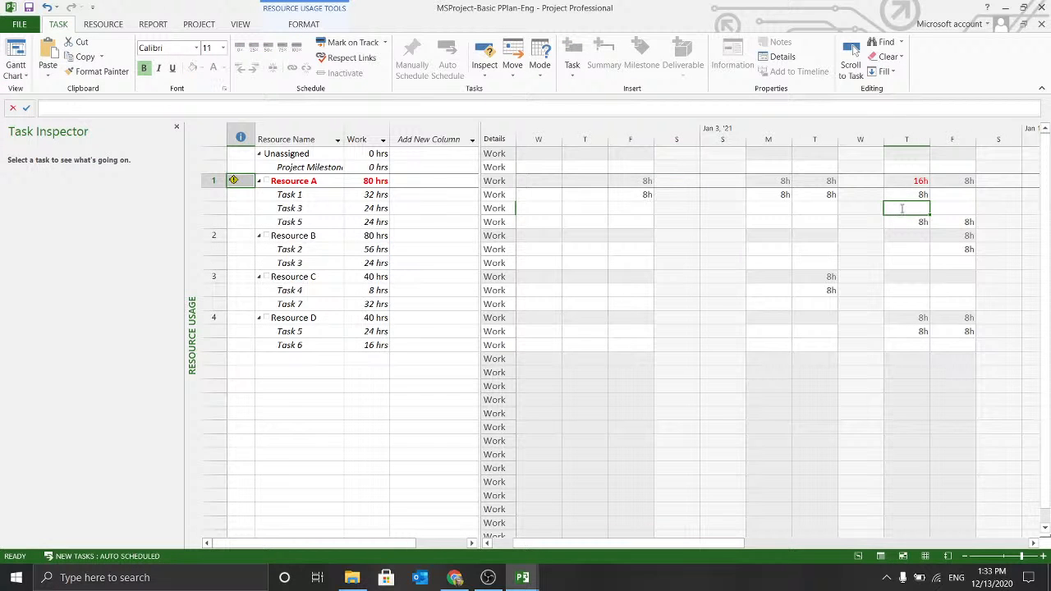
pyautogui.click(906, 196)
pyautogui.click(178, 128)
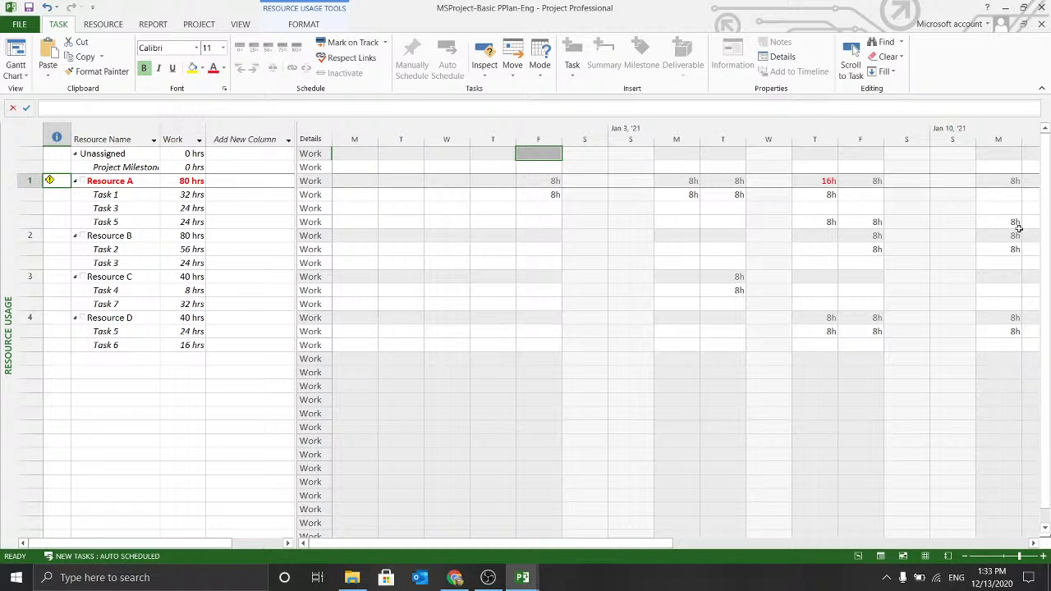
# Step: Set Resource A's Task 1 and Task 5 work to 4h each on the overallocated Thursday in the week of Jan 3, '21
pyautogui.click(808, 196)
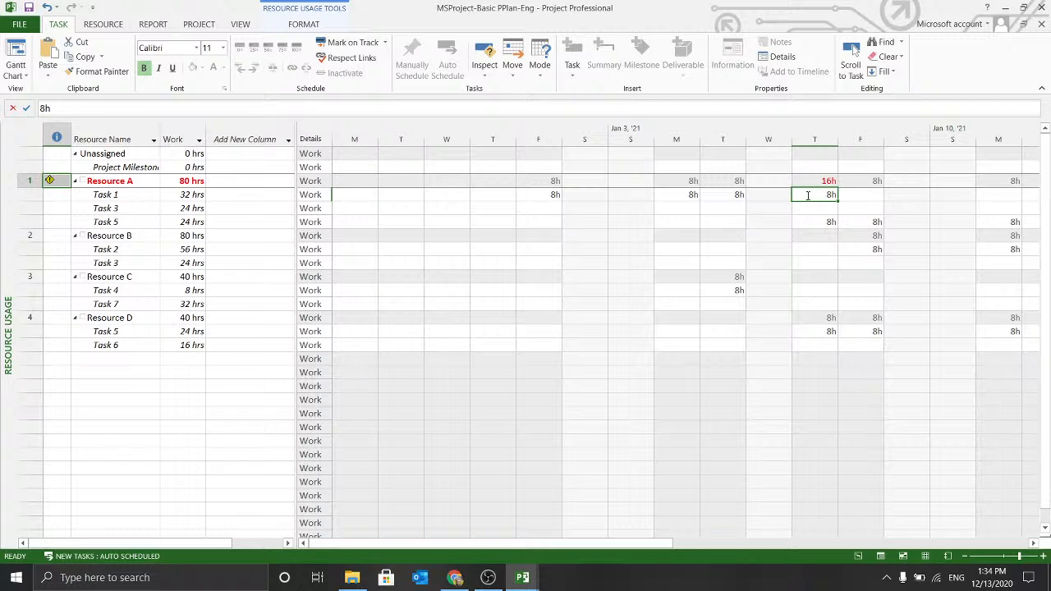
pyautogui.write('4')
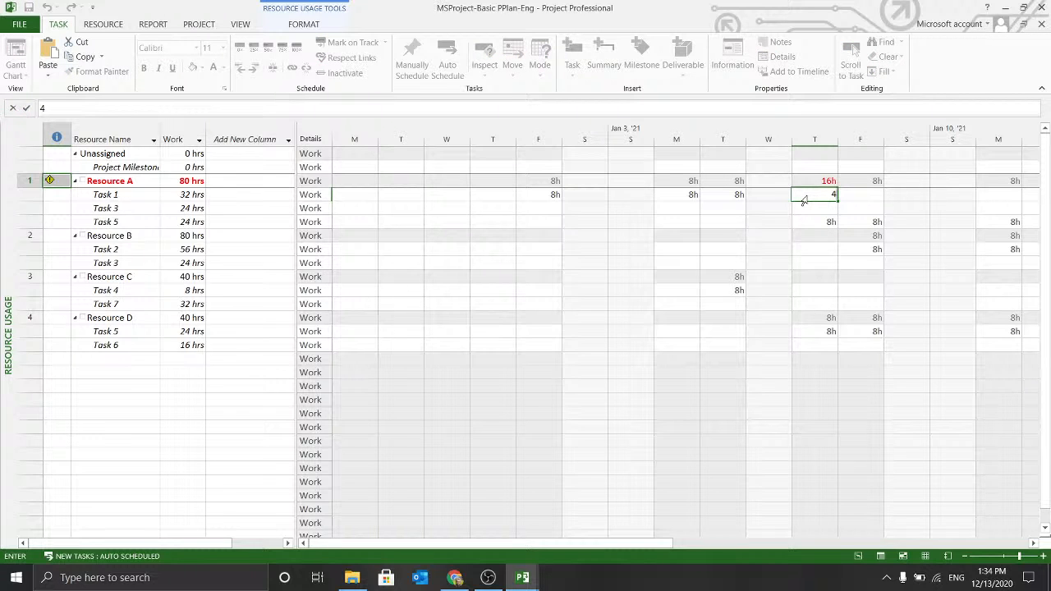
pyautogui.press('Return')
pyautogui.press('Down')
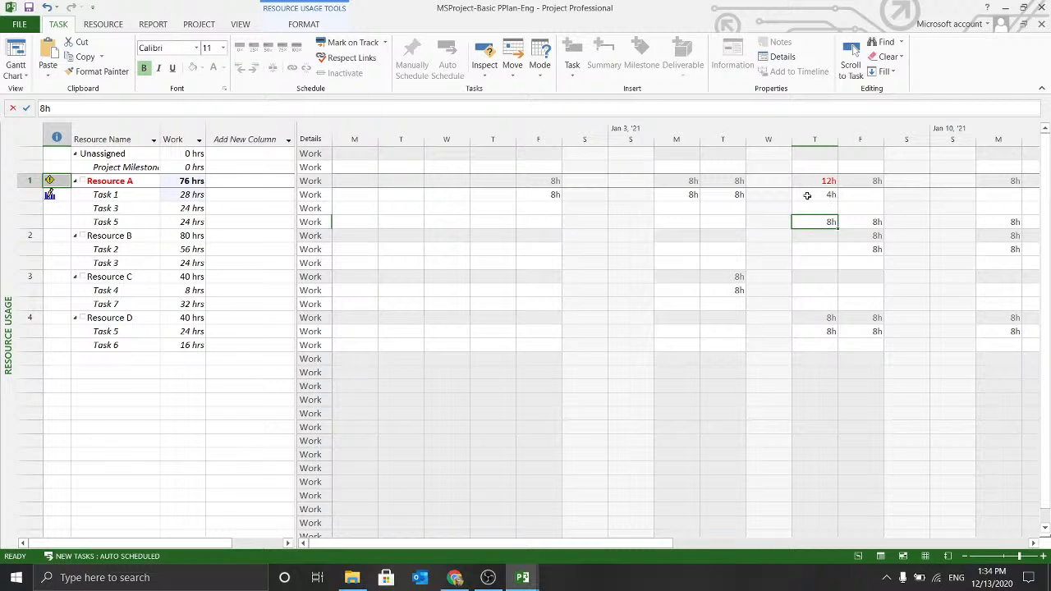
pyautogui.write('4h')
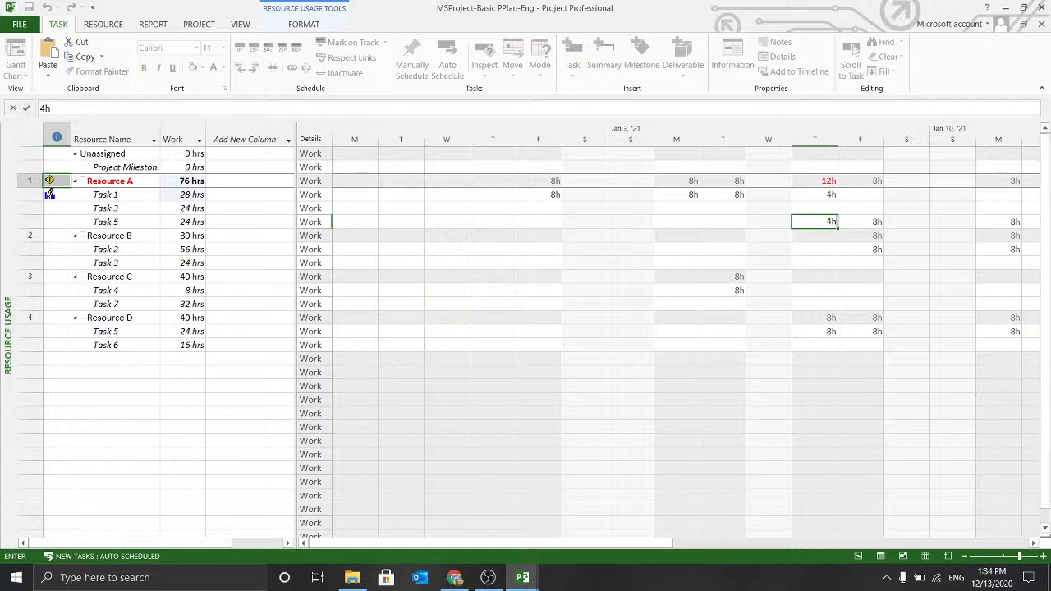
pyautogui.press('Return')
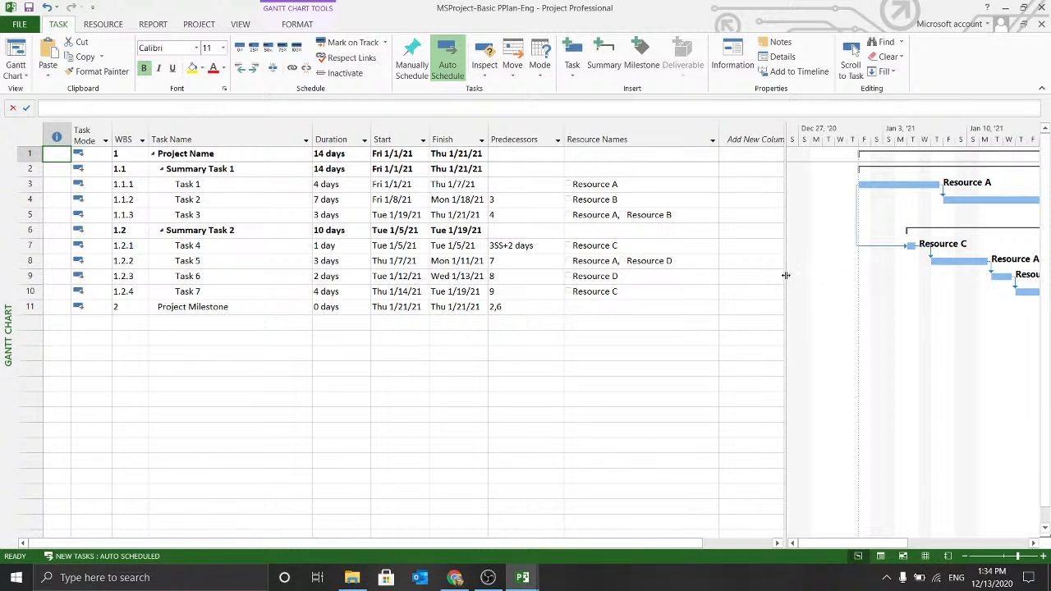
# Step: Widen the Gantt chart area to examine the task bars, and extend the table to show the Add New Column column again
pyautogui.rightClick(723, 276)
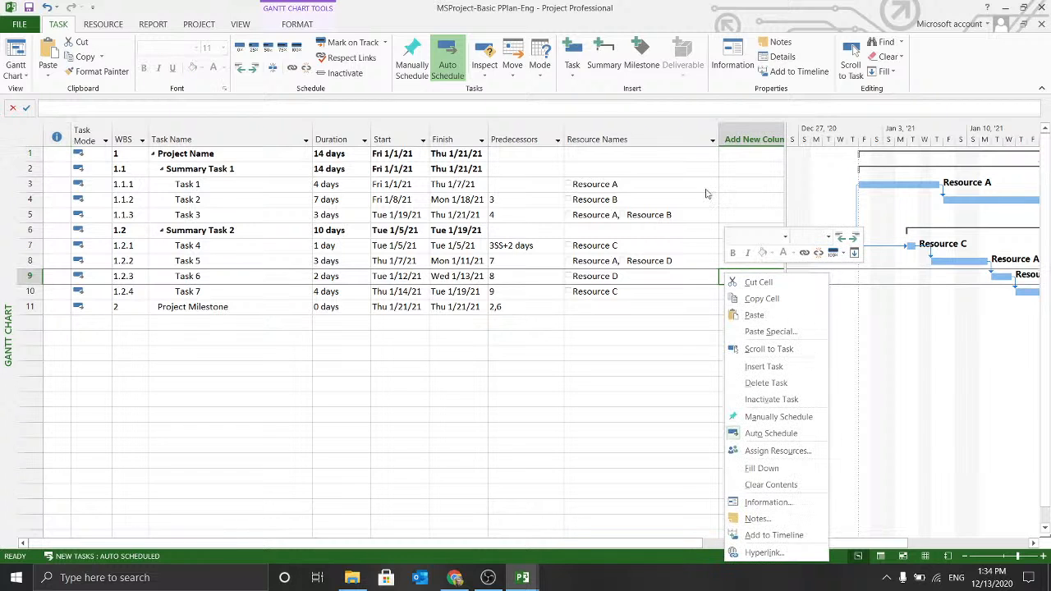
pyautogui.press('Escape')
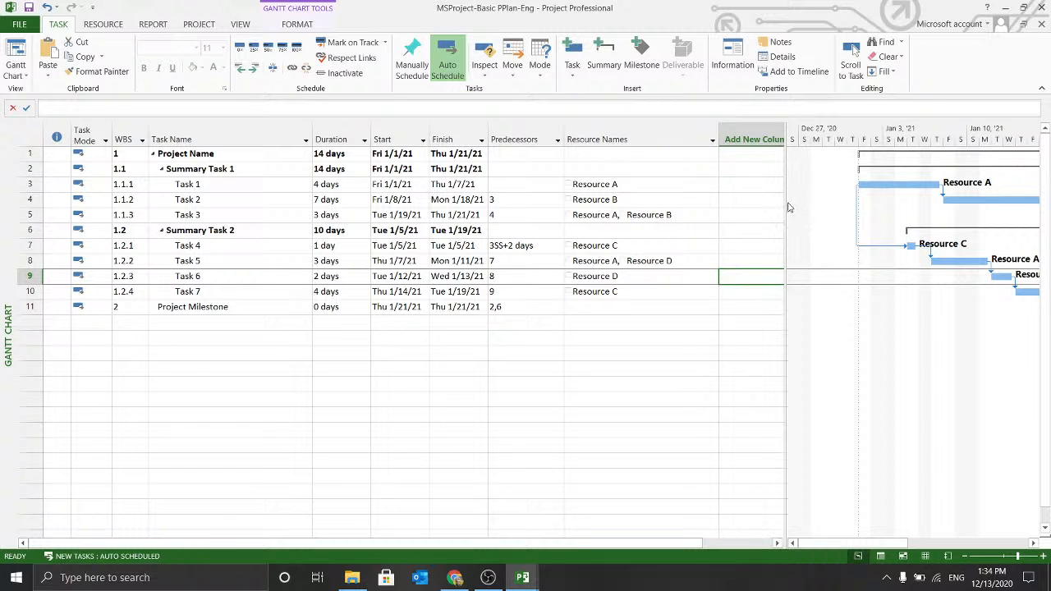
pyautogui.moveTo(785, 205); pyautogui.dragTo(720, 211)
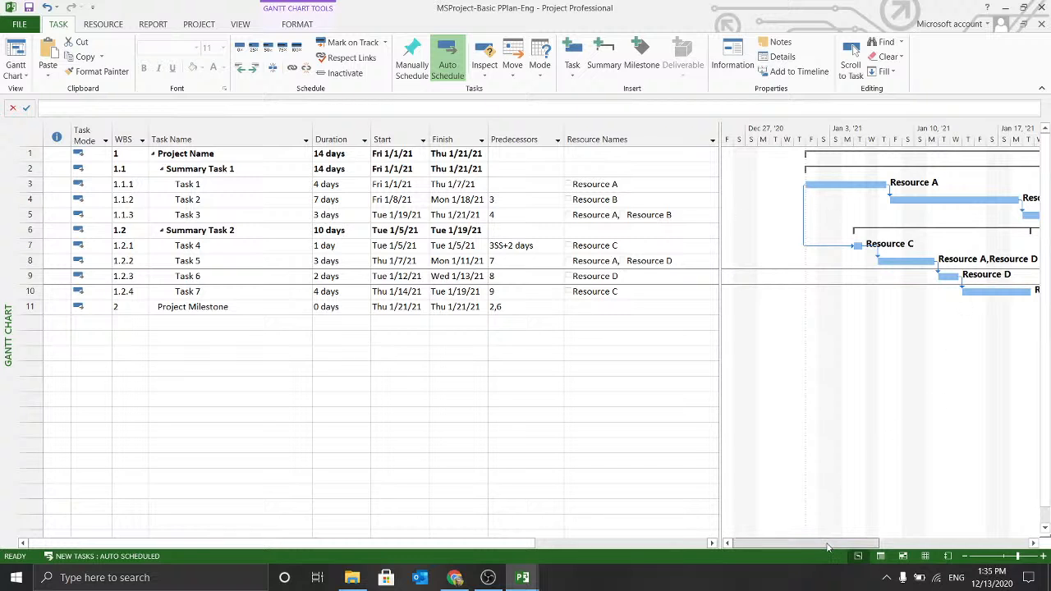
pyautogui.moveTo(831, 544)
pyautogui.mouseDown()
pyautogui.moveTo(933, 542)
pyautogui.moveTo(815, 551)
pyautogui.moveTo(842, 538)
pyautogui.moveTo(826, 543)
pyautogui.mouseUp()
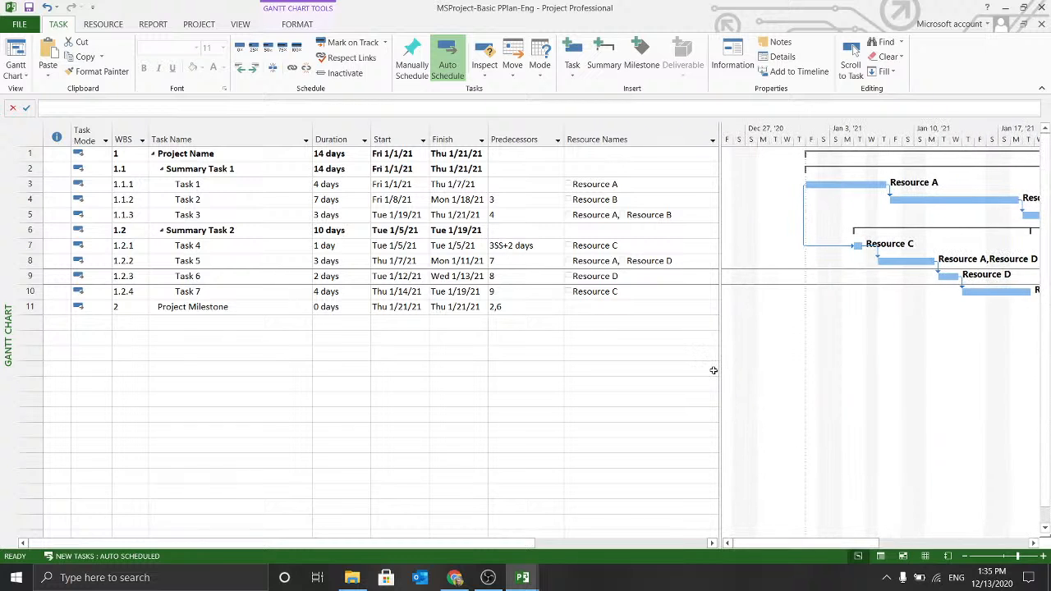
pyautogui.moveTo(719, 368); pyautogui.dragTo(800, 351)
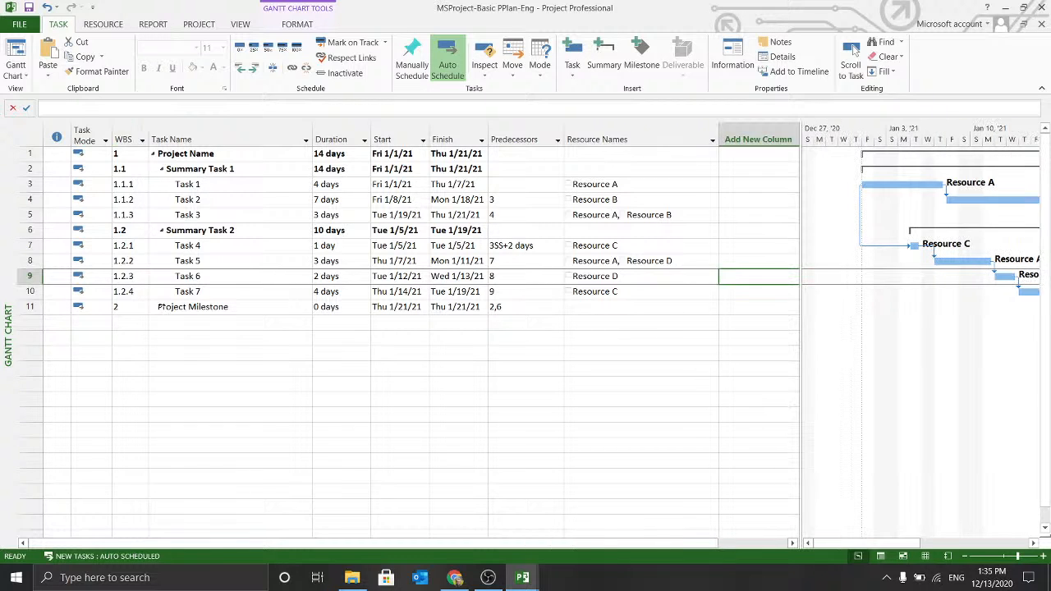
# Step: Check the Project Milestone row across its columns through to its Resource Names cell
pyautogui.click(196, 306)
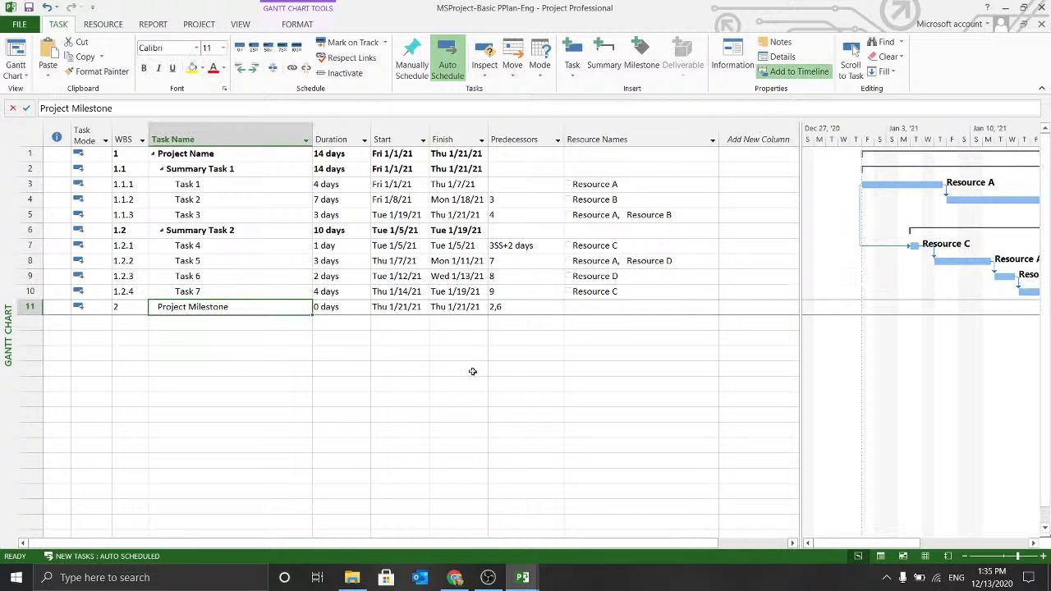
pyautogui.press('Right')
pyautogui.press('Right')
pyautogui.press('Right')
pyautogui.press('Right')
pyautogui.click(600, 303)
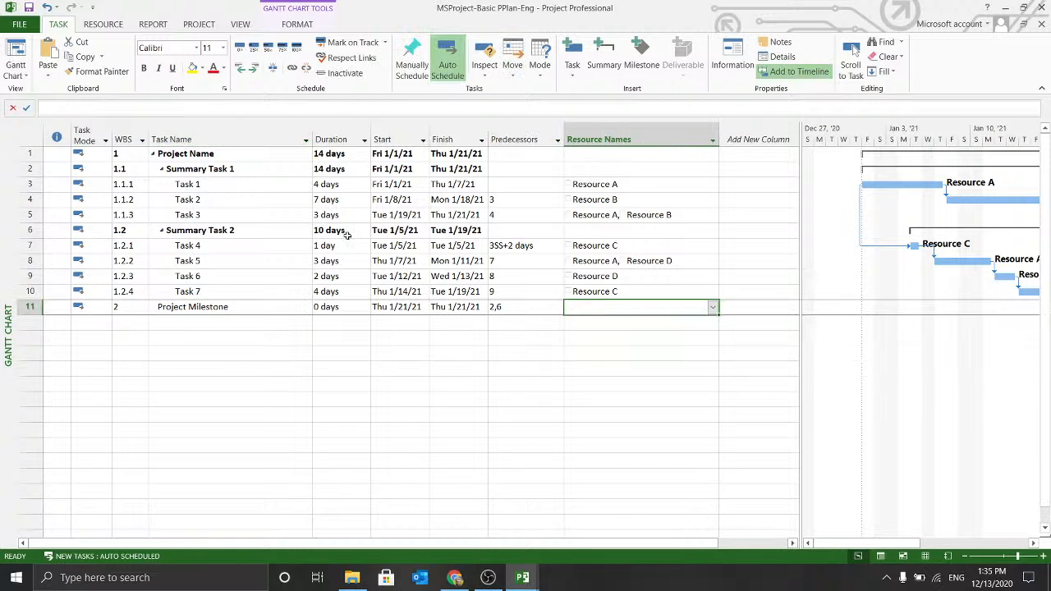
pyautogui.click(523, 408)
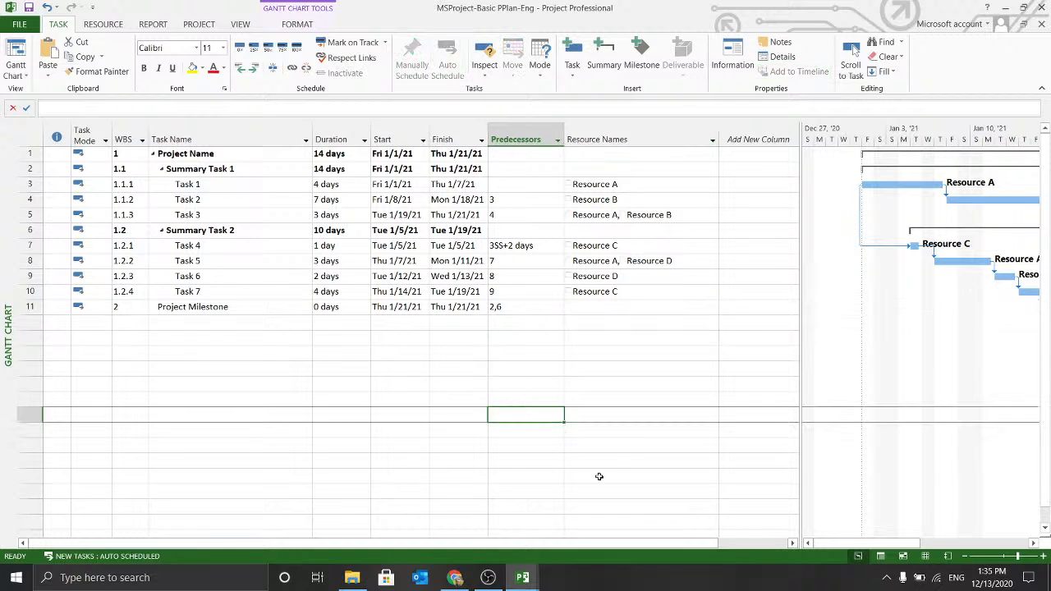